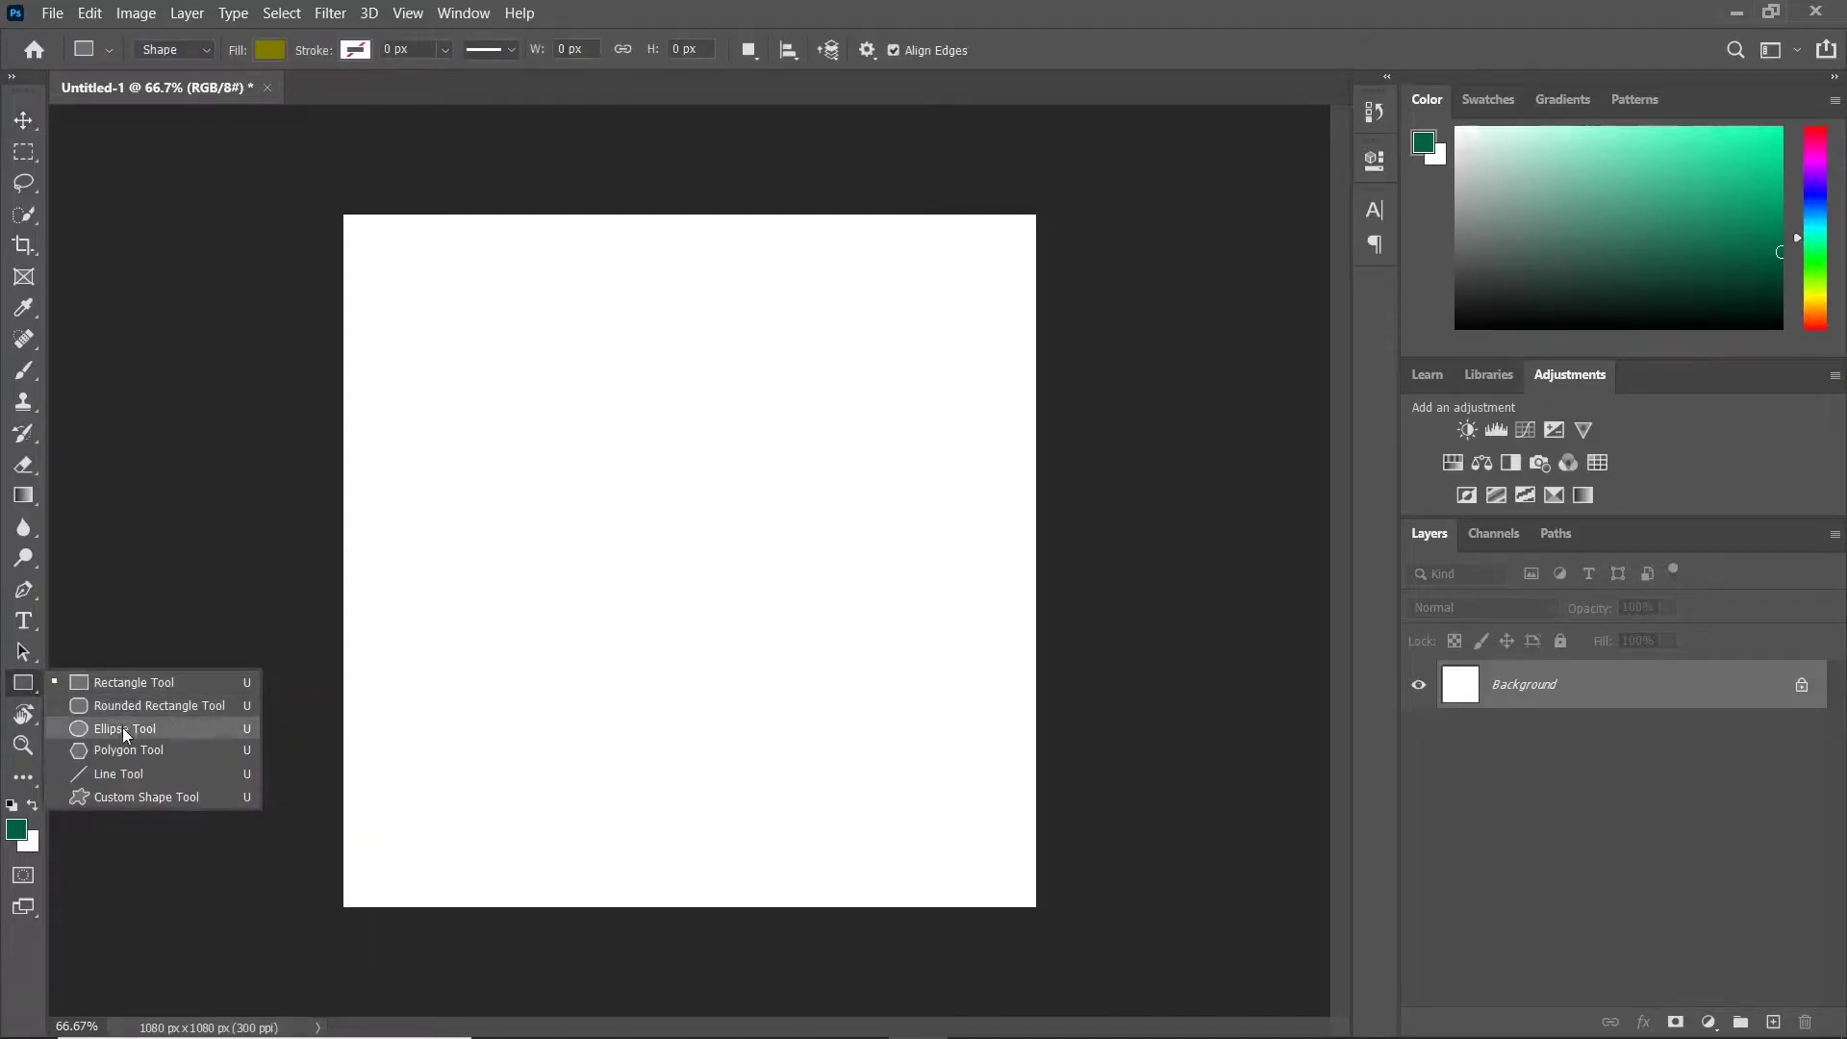
Step: Draw a 959 px circle with the Ellipse Tool and fill it dark green
click(130, 729)
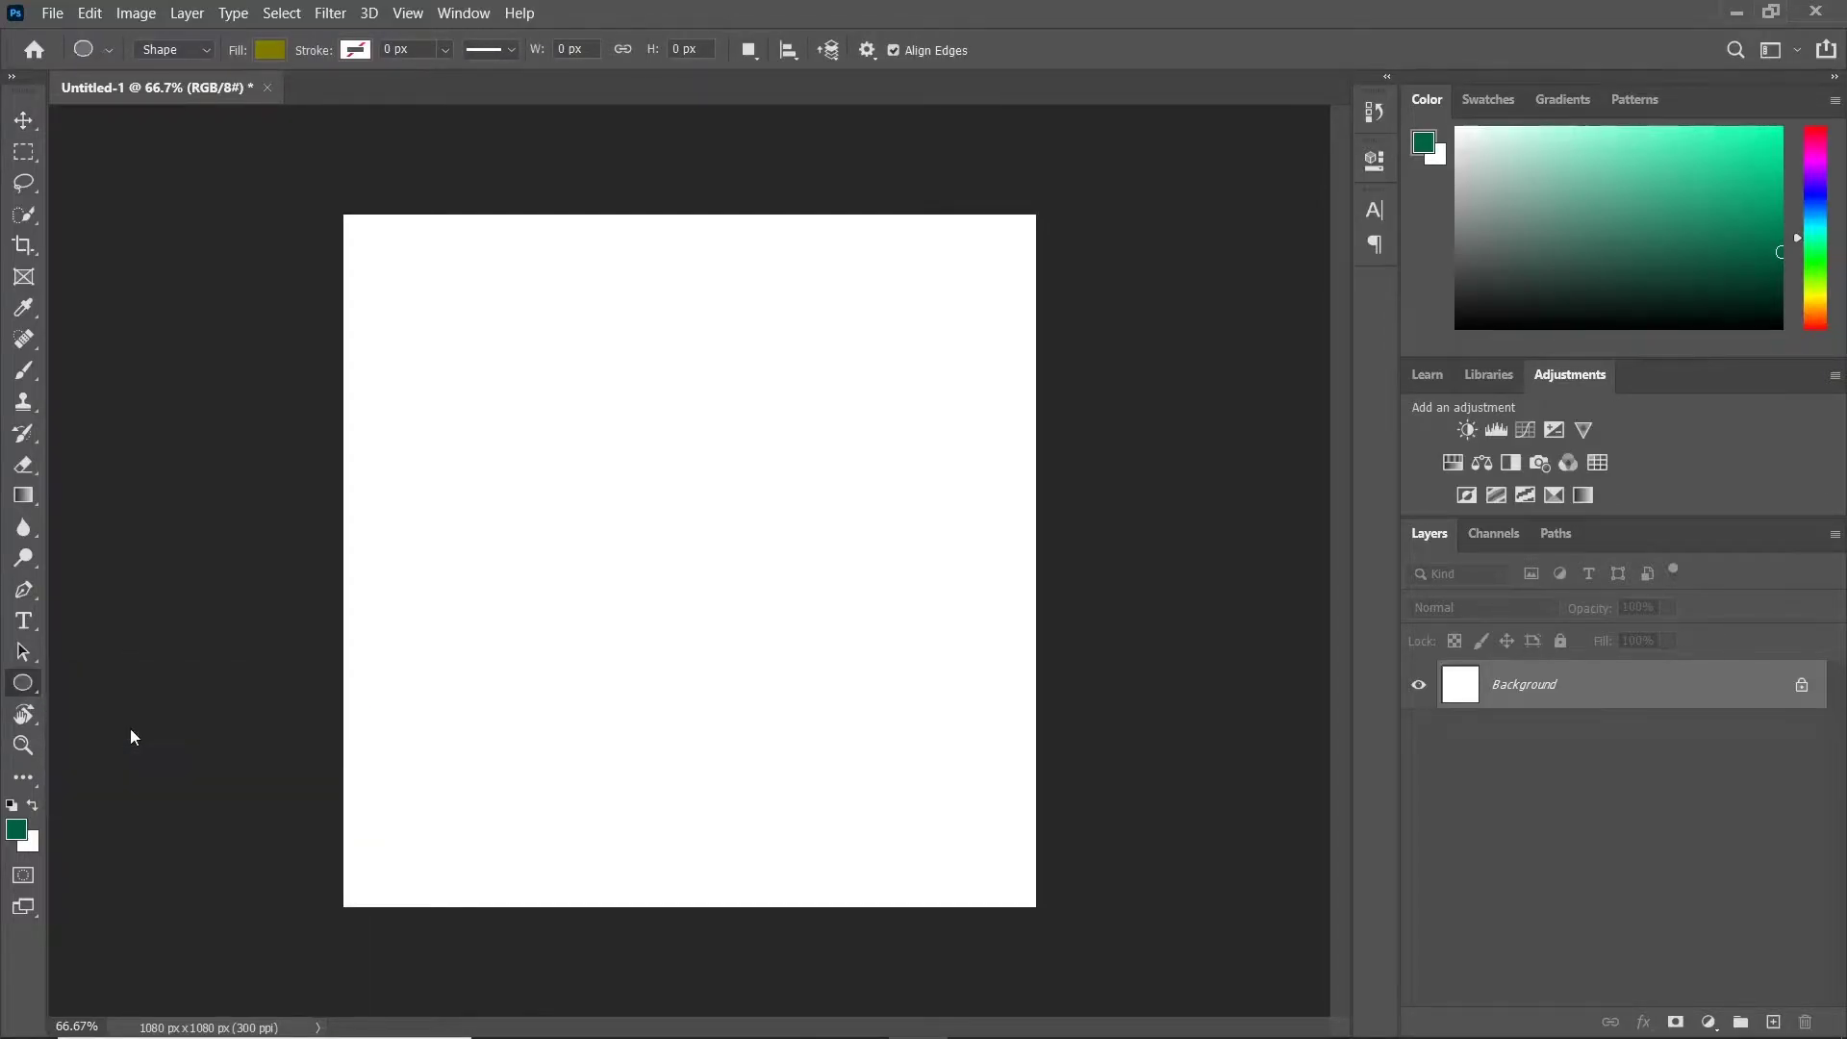
drag(382, 251, 997, 1029)
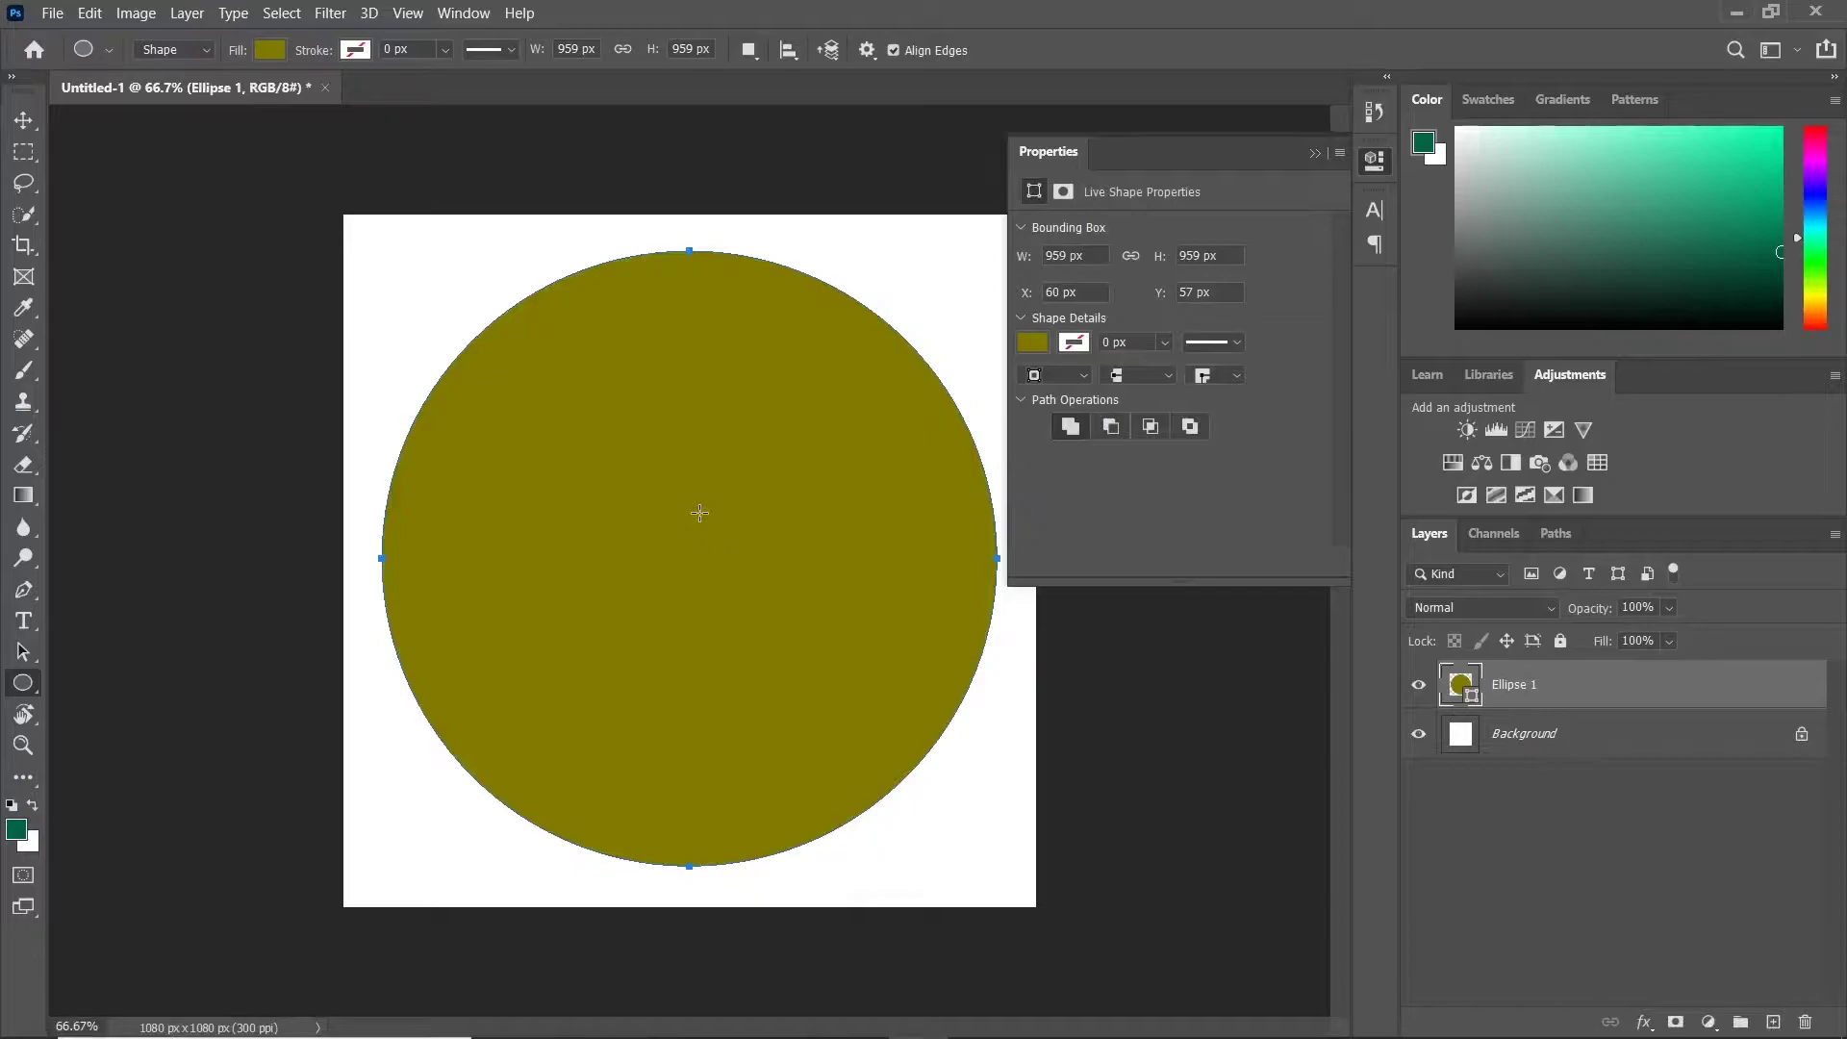
click(268, 52)
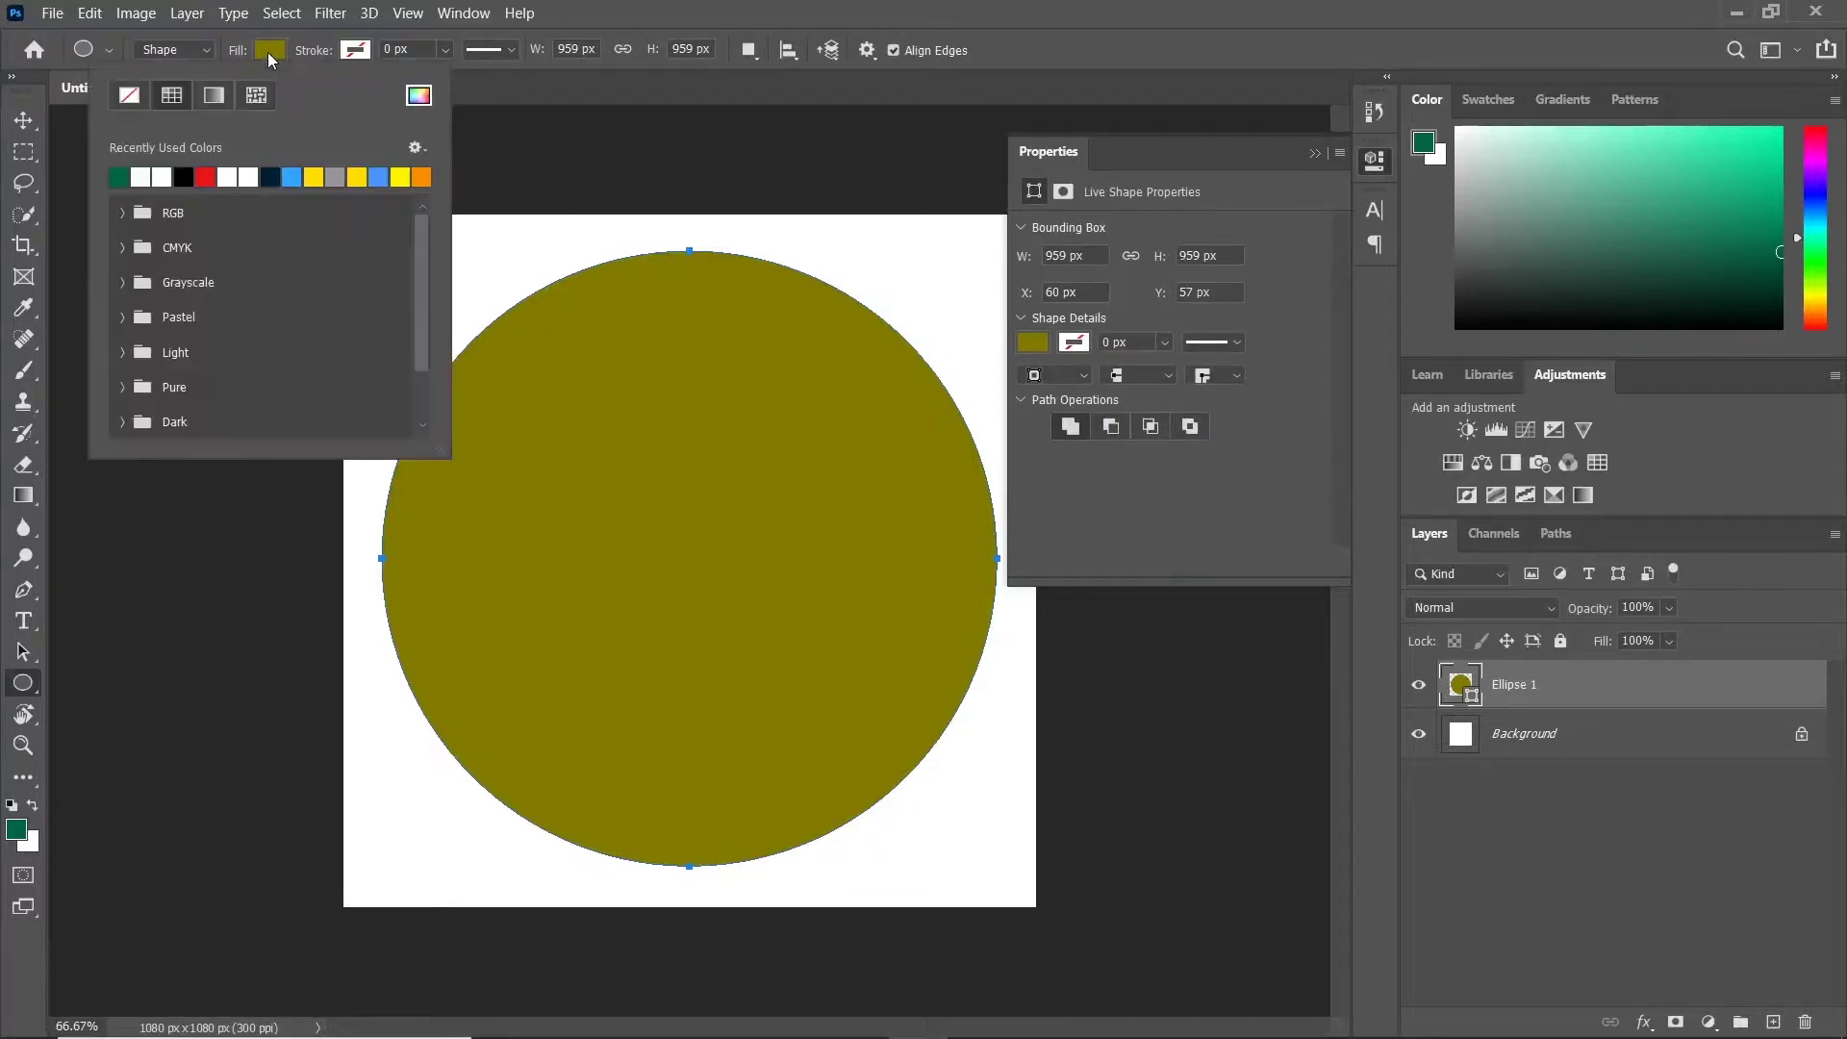
click(119, 174)
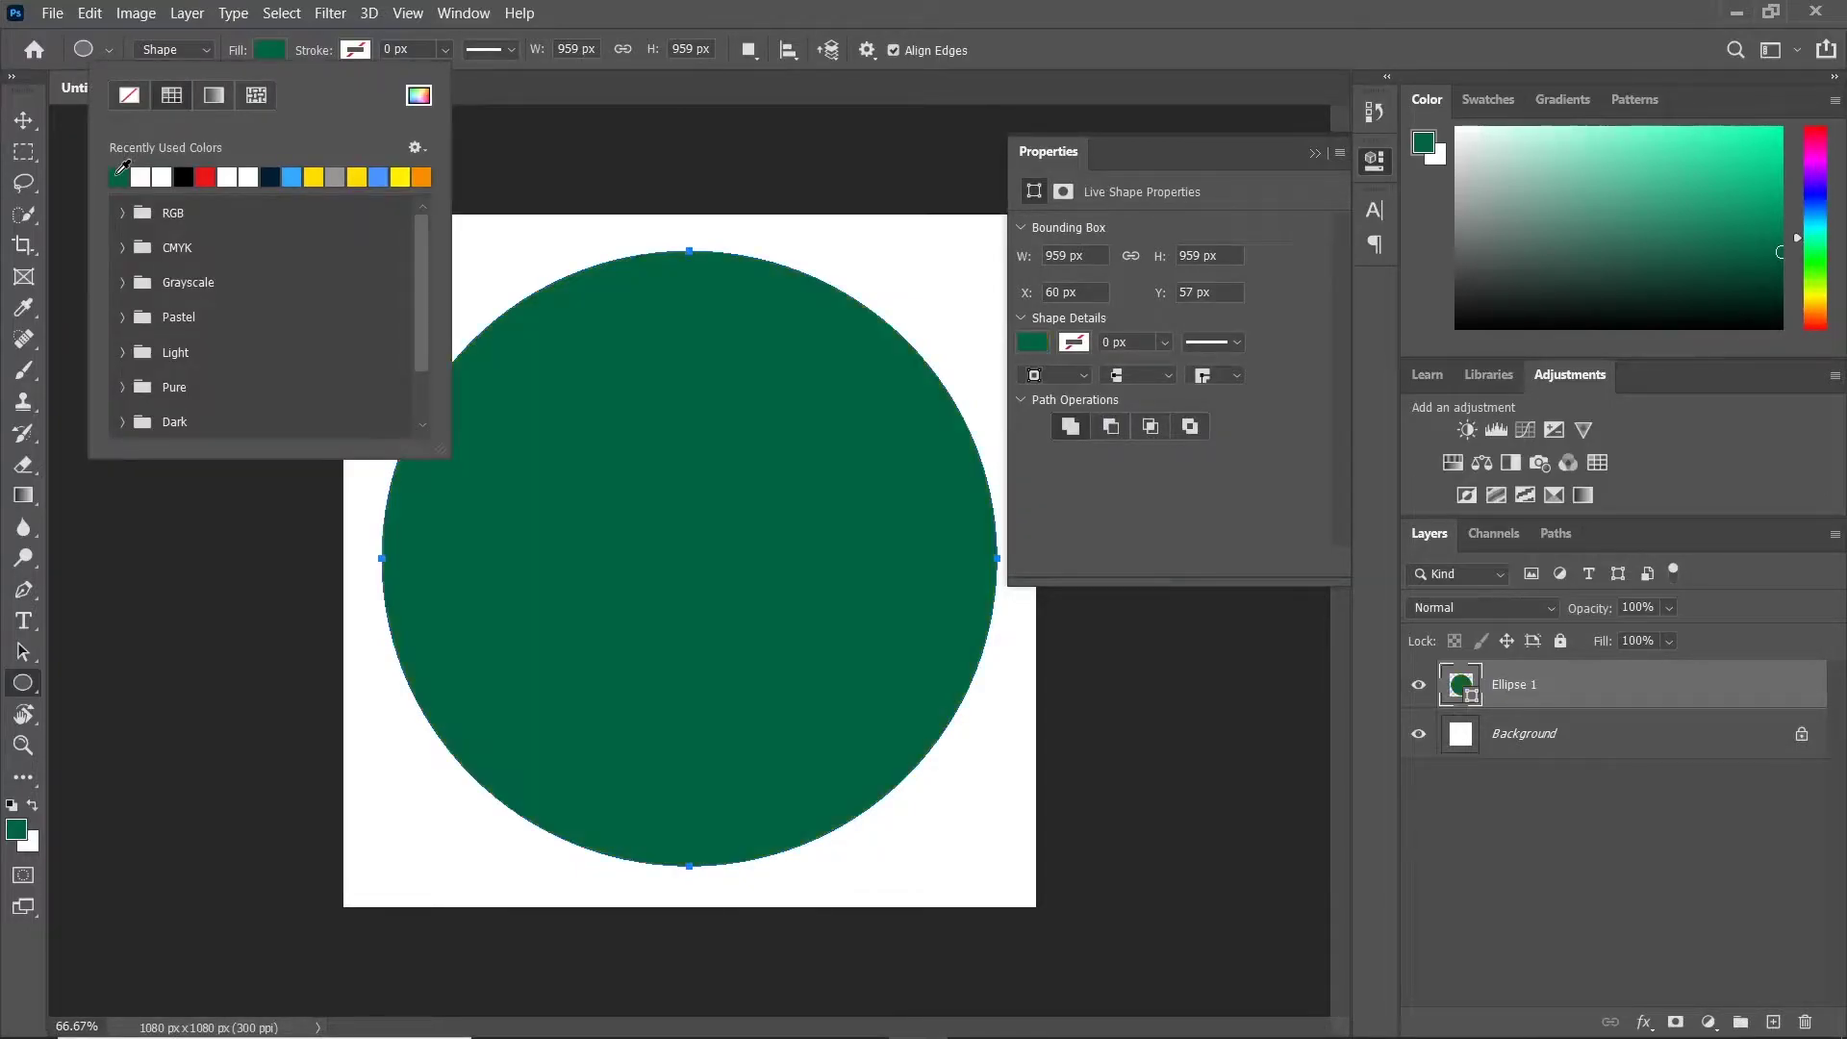
click(20, 118)
right_click(1571, 684)
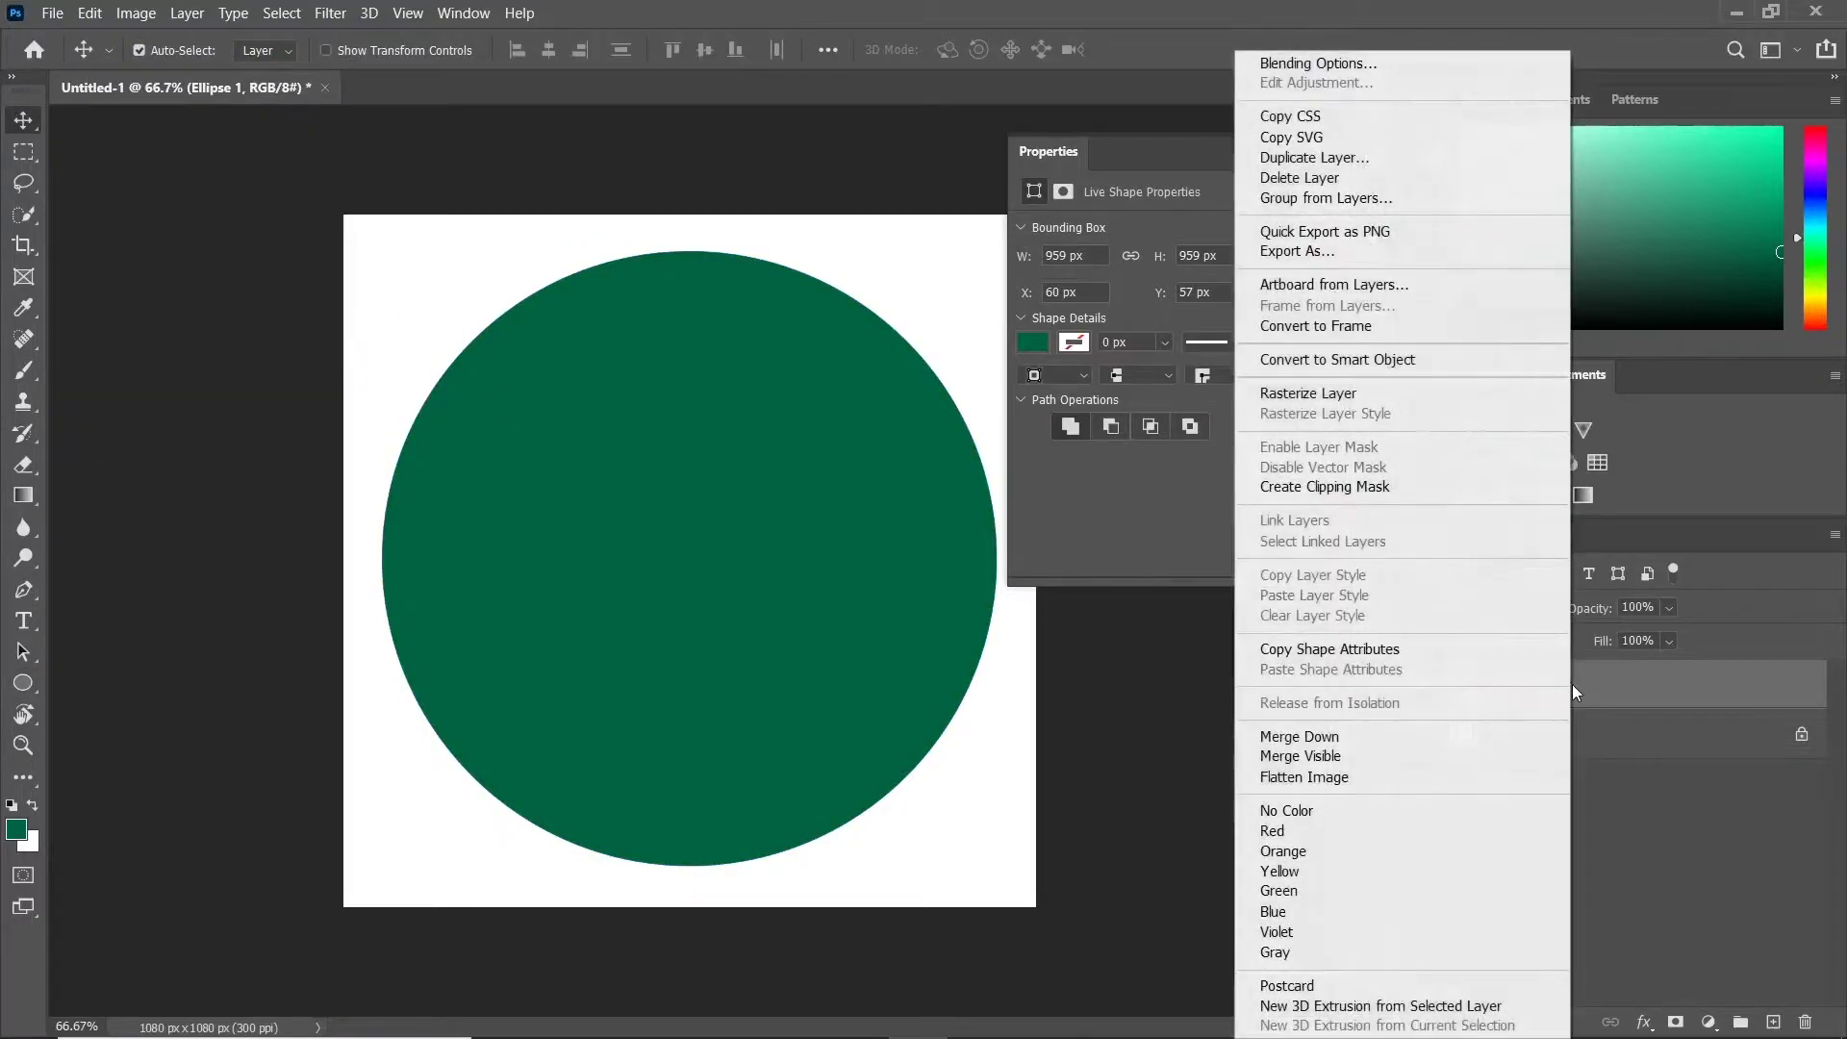
Step: Duplicate Ellipse 1, shrink the copy slightly, and recolour it white
click(1289, 159)
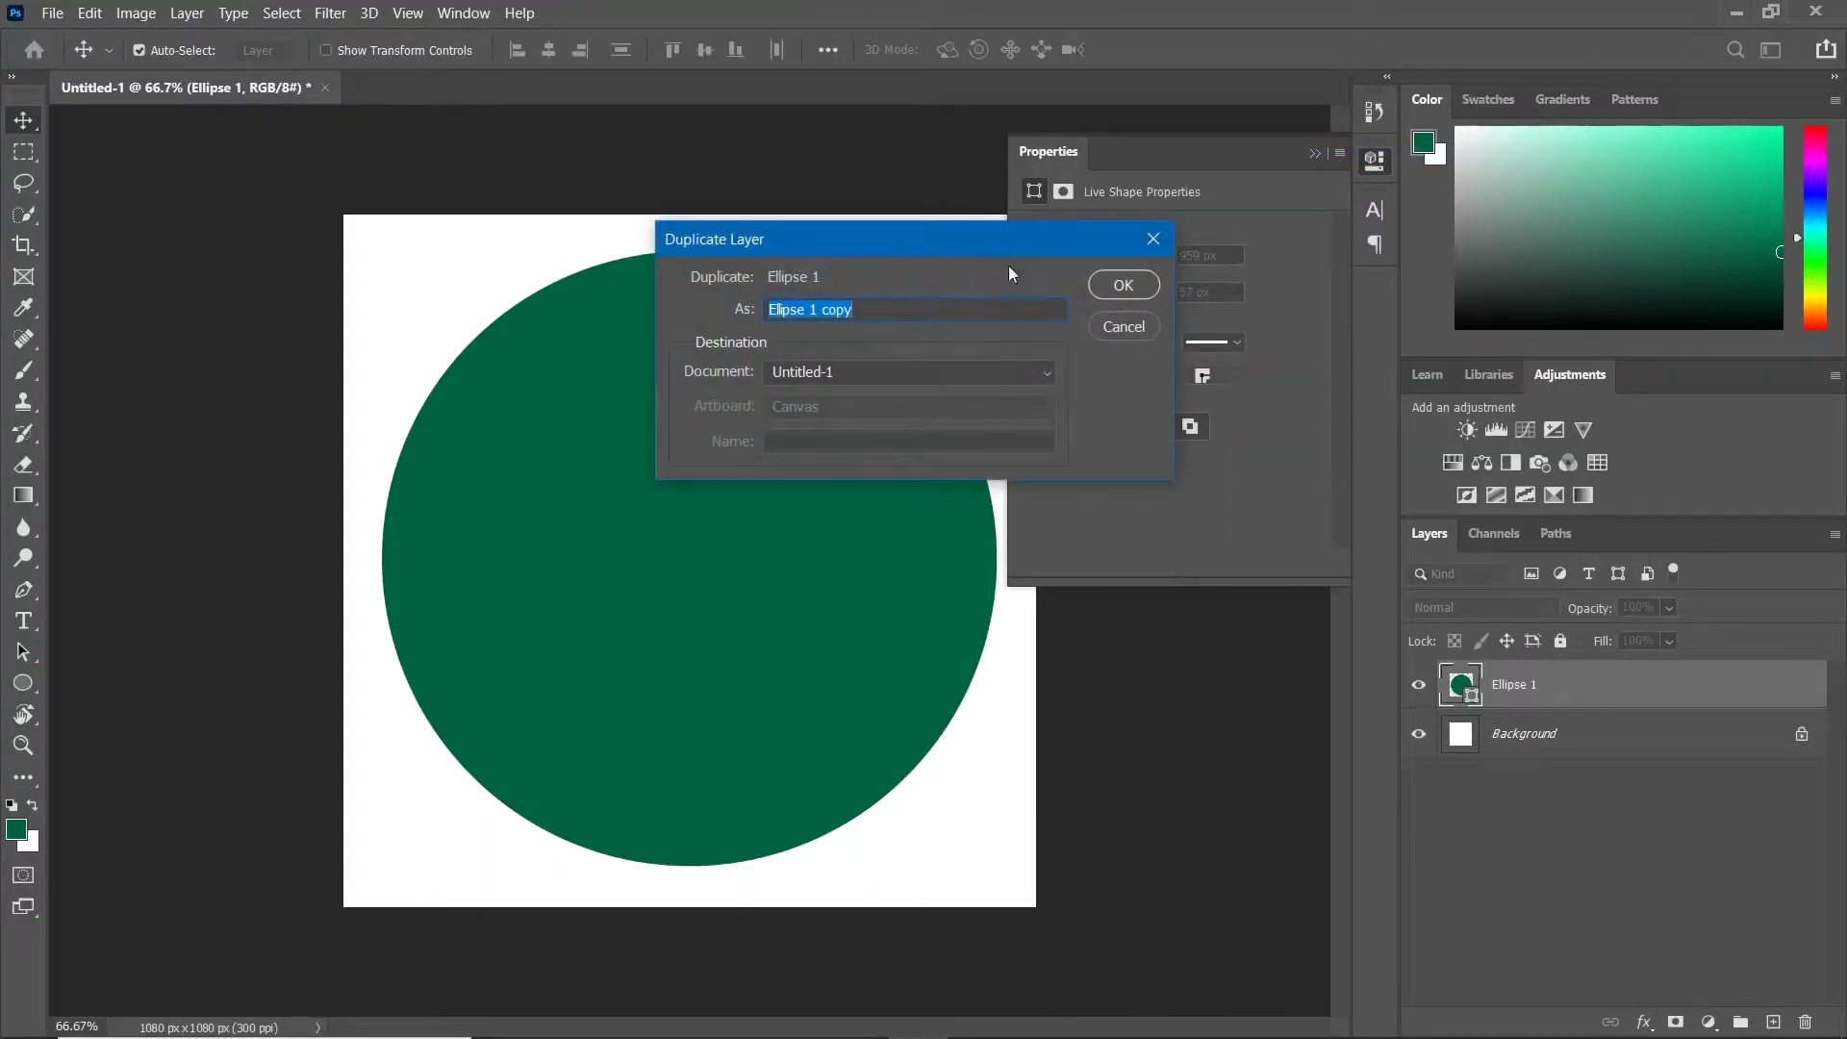
click(1121, 296)
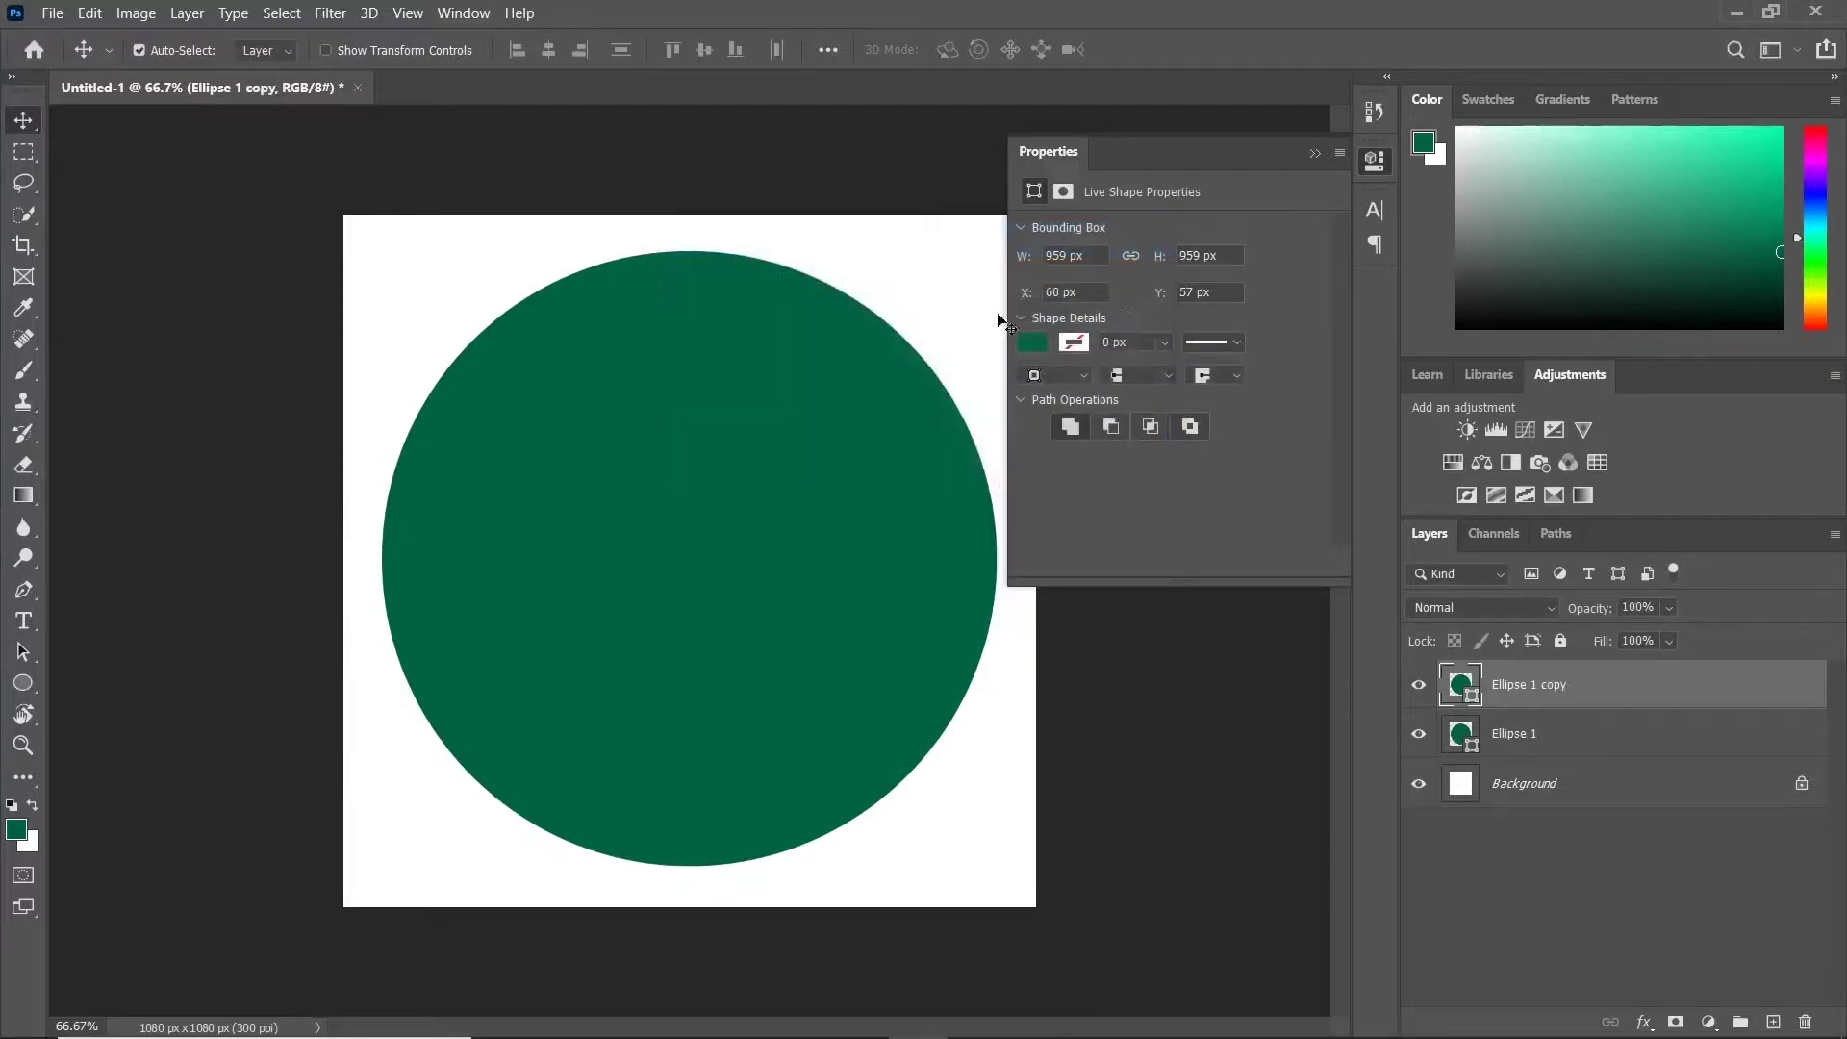
key(ctrl)
key(ctrl+t)
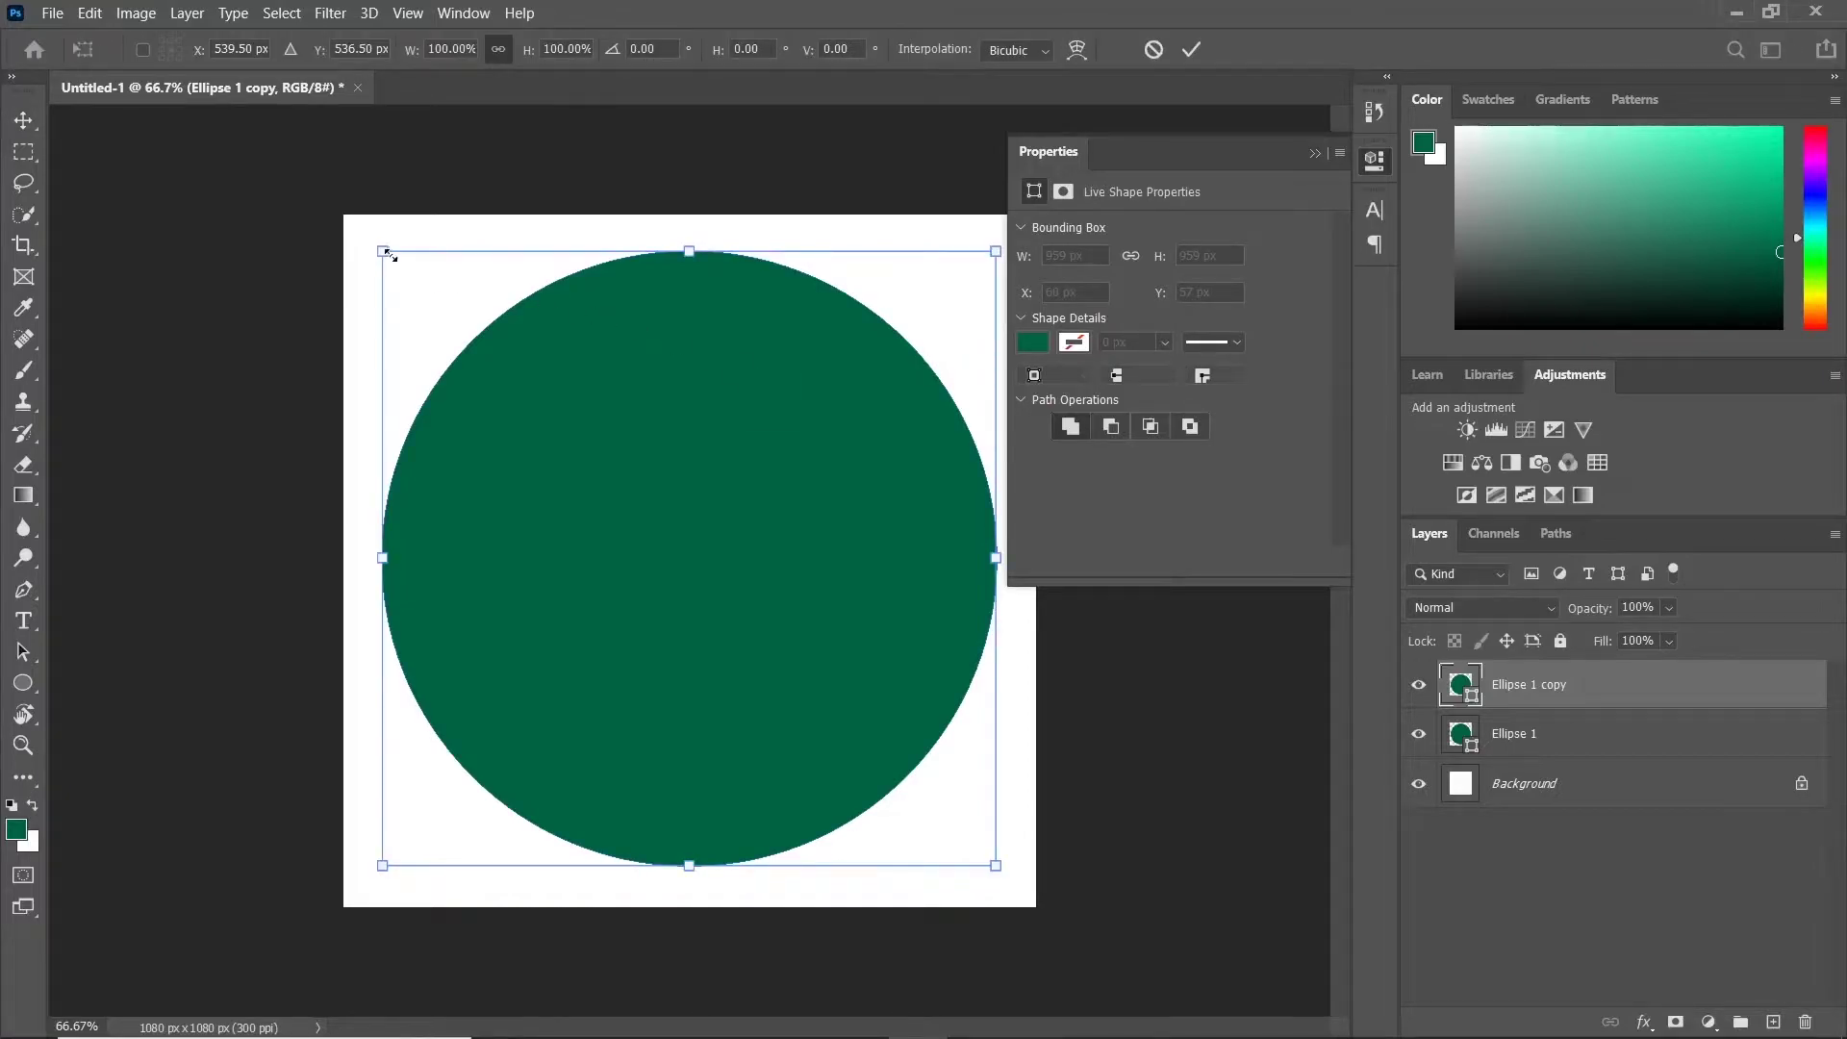
drag(383, 251, 398, 262)
key(Return)
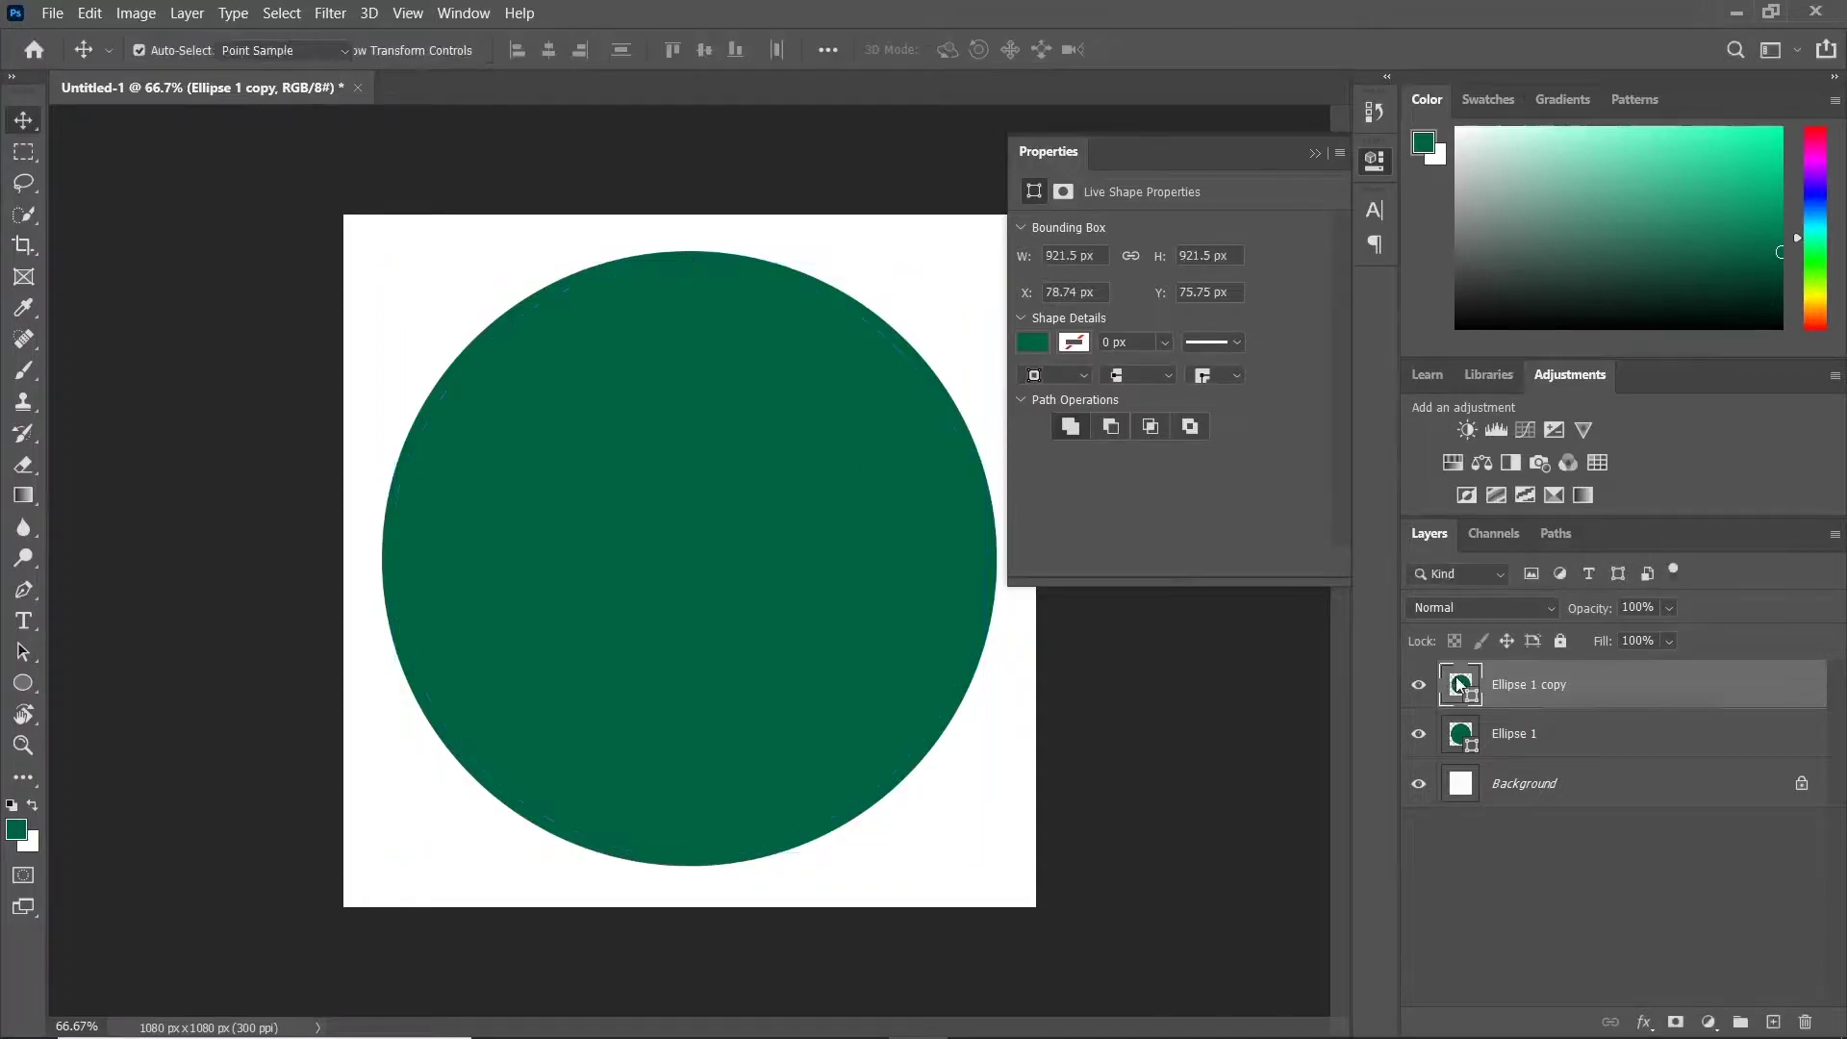
double_click(1458, 683)
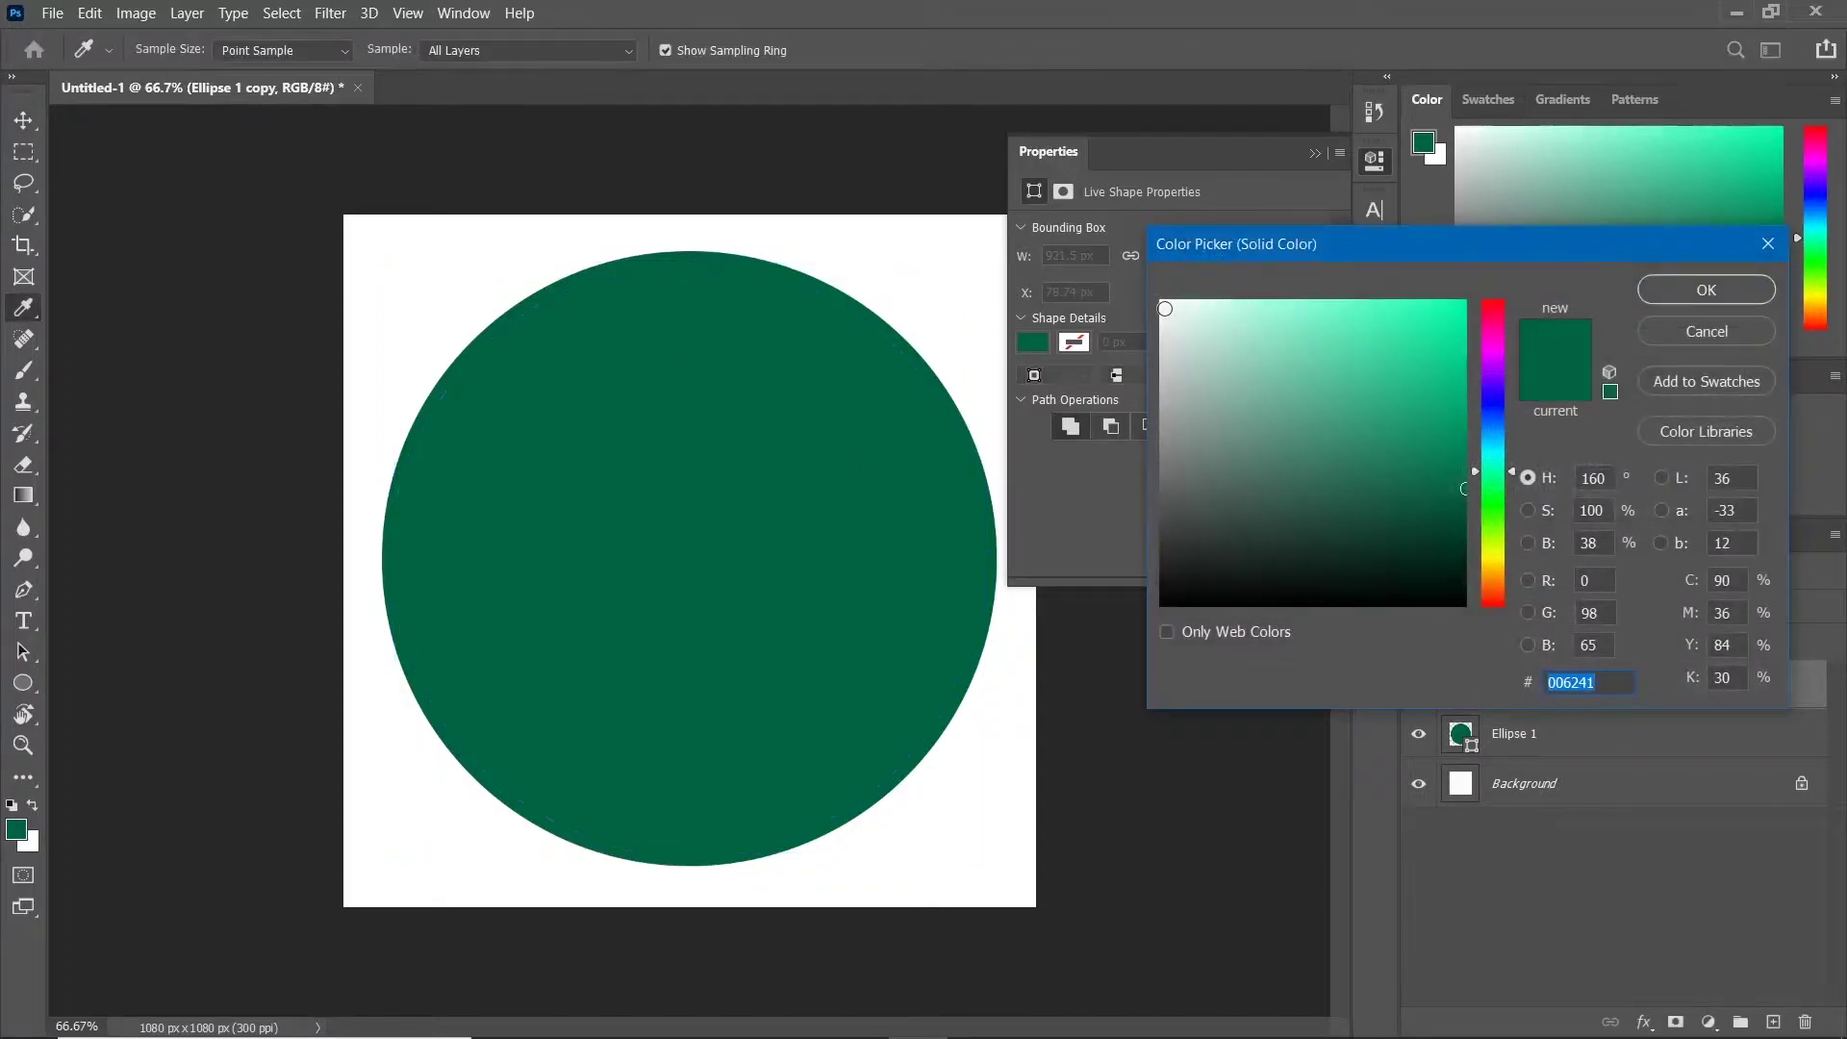
click(1163, 303)
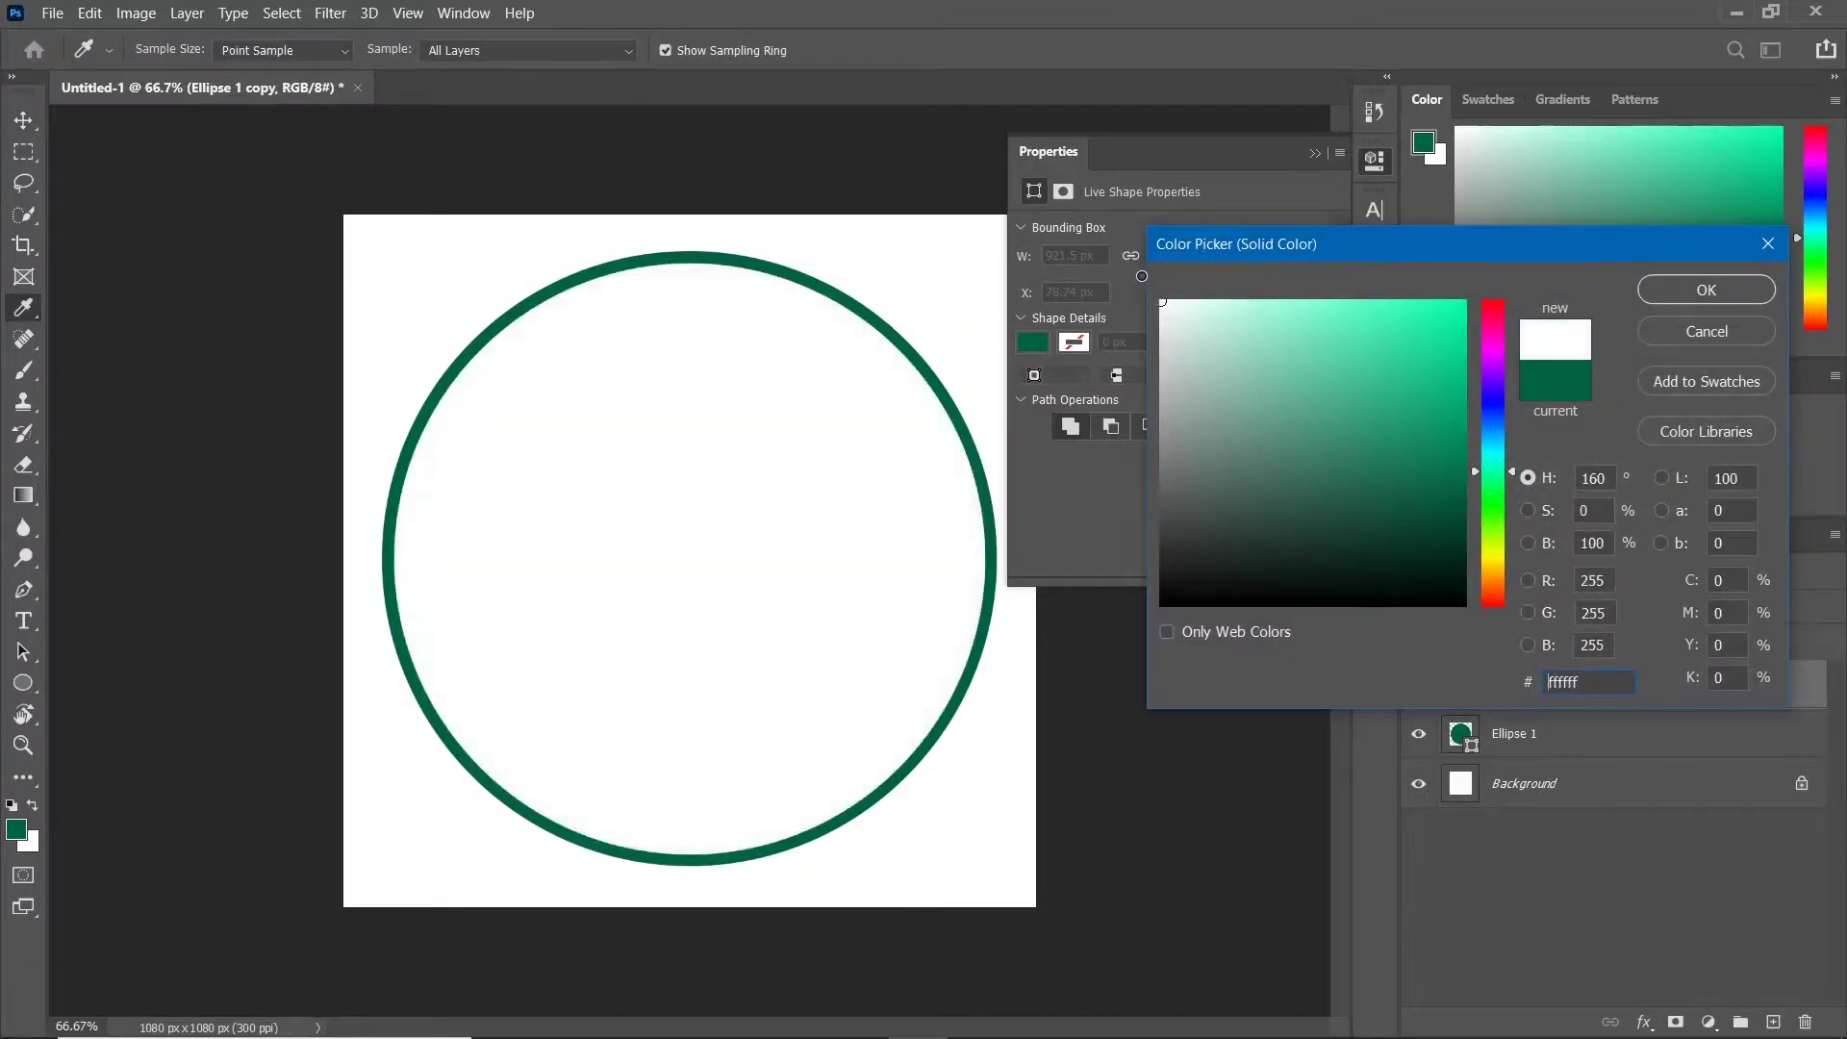
click(1678, 291)
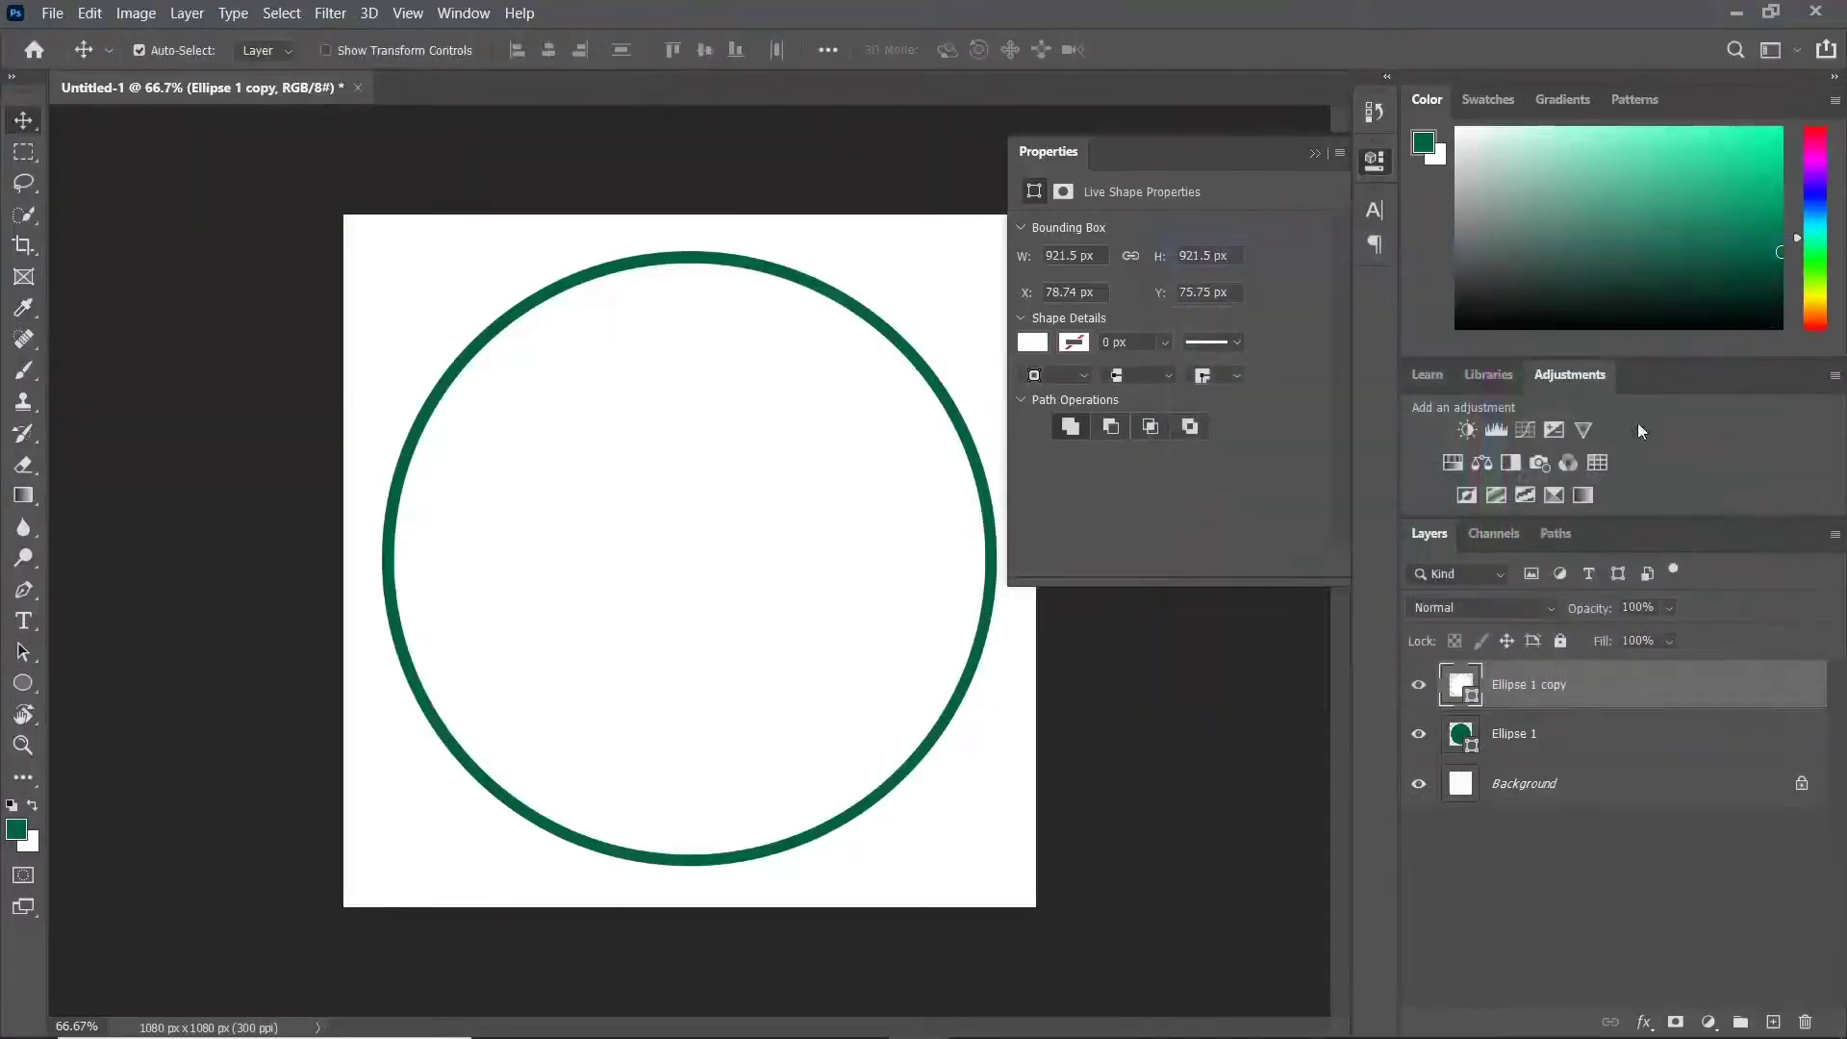
Step: Add a smaller green circle copy on top to leave a white ring
right_click(1560, 735)
click(1301, 159)
key(Return)
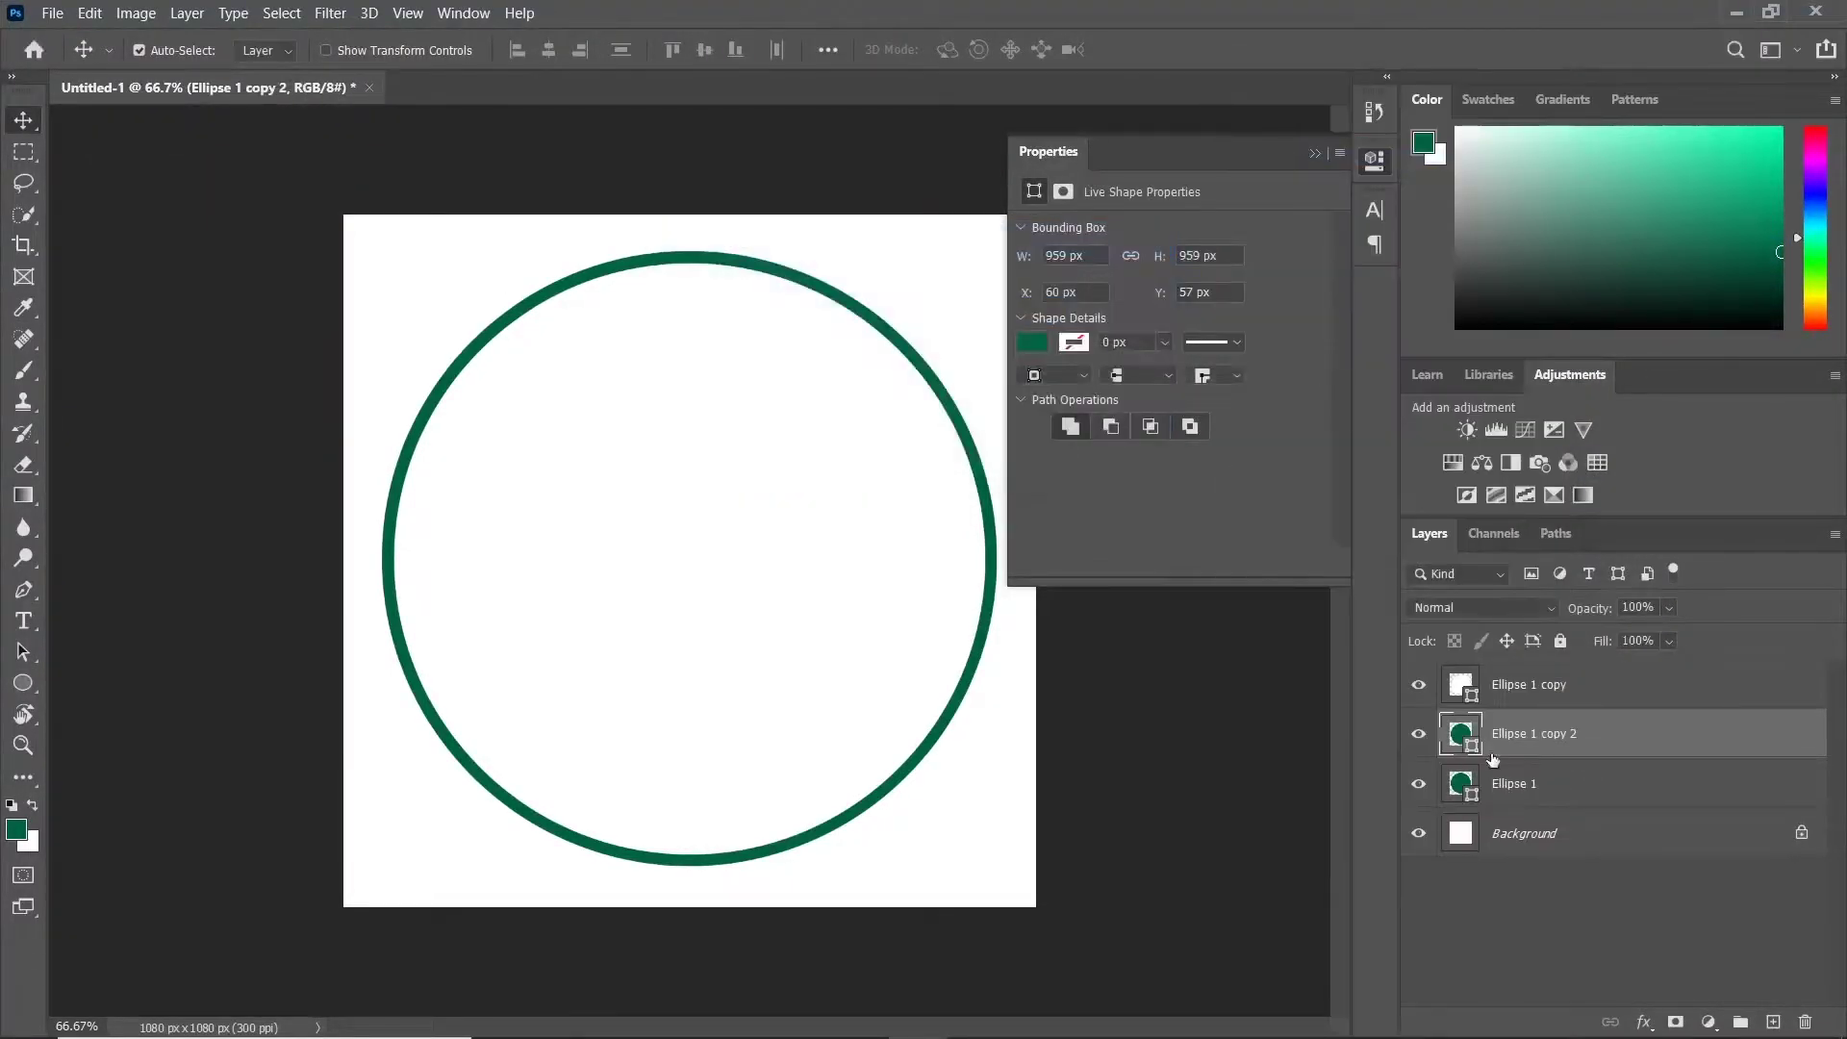
drag(1577, 734, 1620, 685)
key(ctrl+t)
drag(382, 251, 411, 272)
key(Return)
Step: Add further smaller circle copies on top to form the inner ring and centre
click(1588, 740)
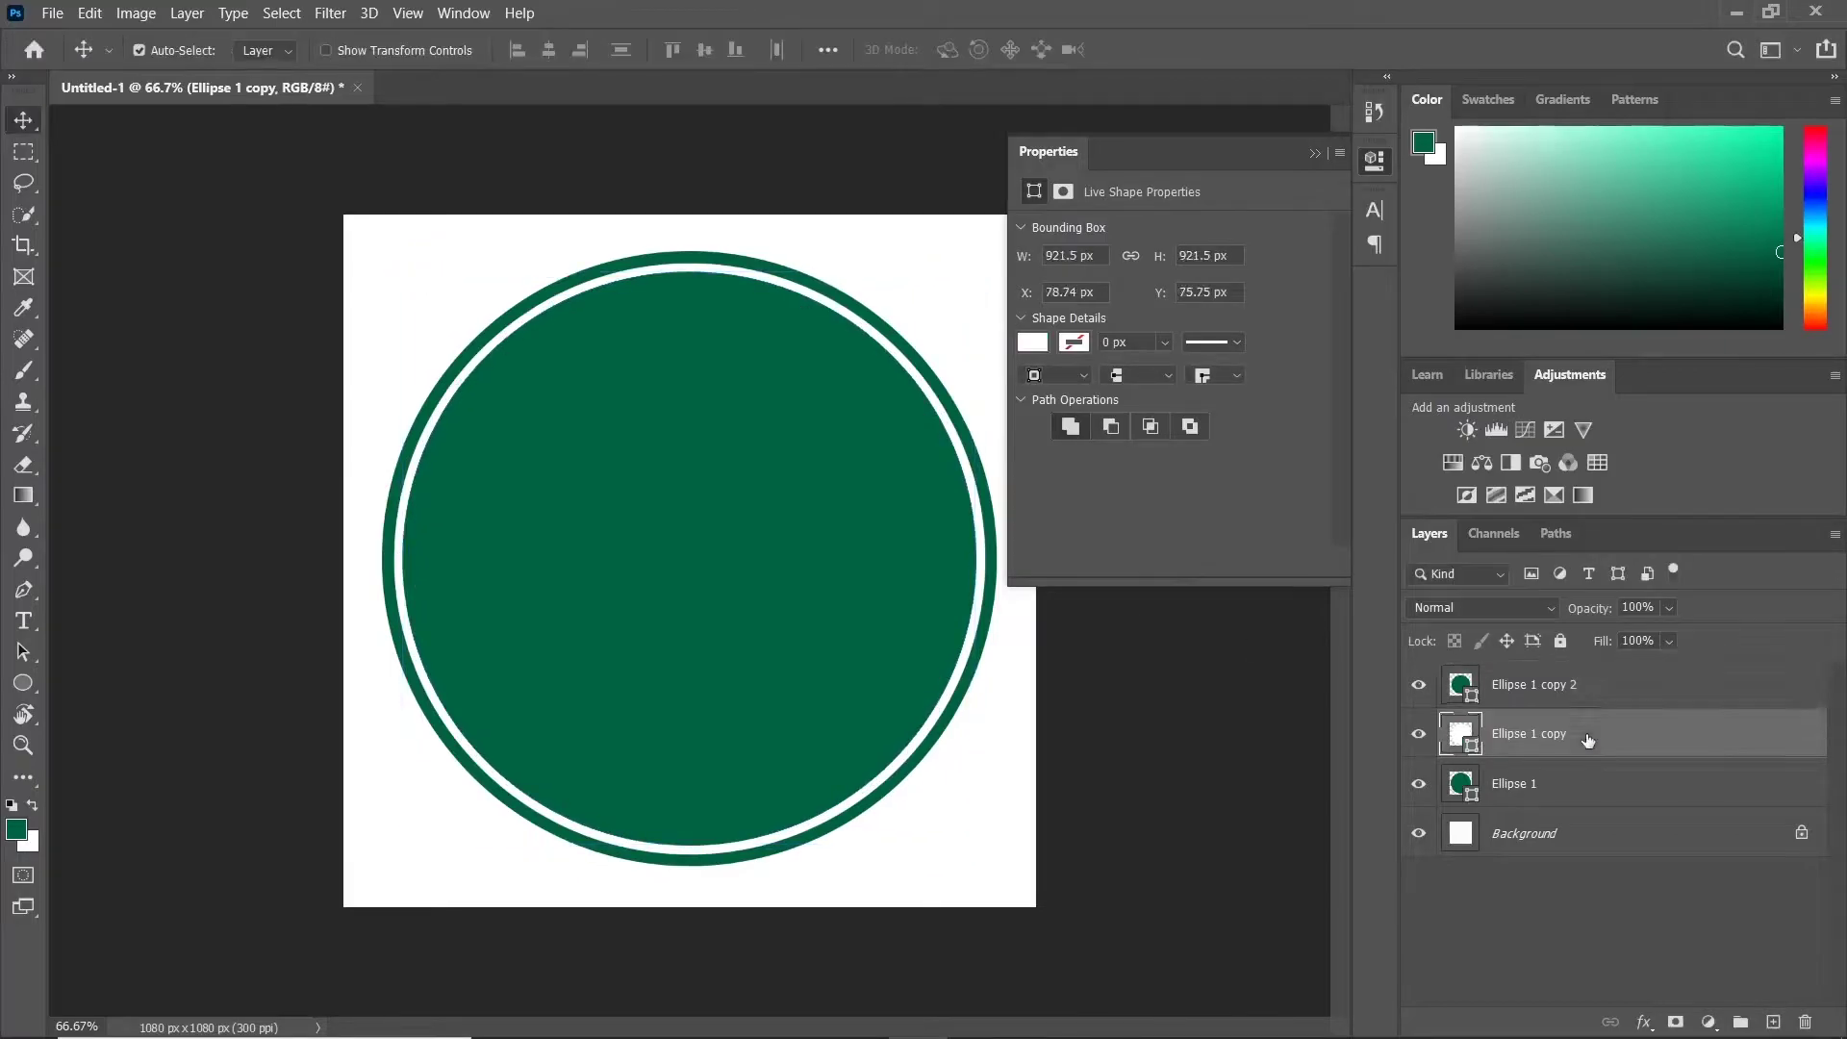
right_click(1588, 741)
click(1300, 159)
key(Return)
drag(1588, 734, 1620, 685)
key(ctrl+t)
drag(405, 260, 516, 386)
key(Return)
key(ctrl+j)
key(ctrl+t)
key(Return)
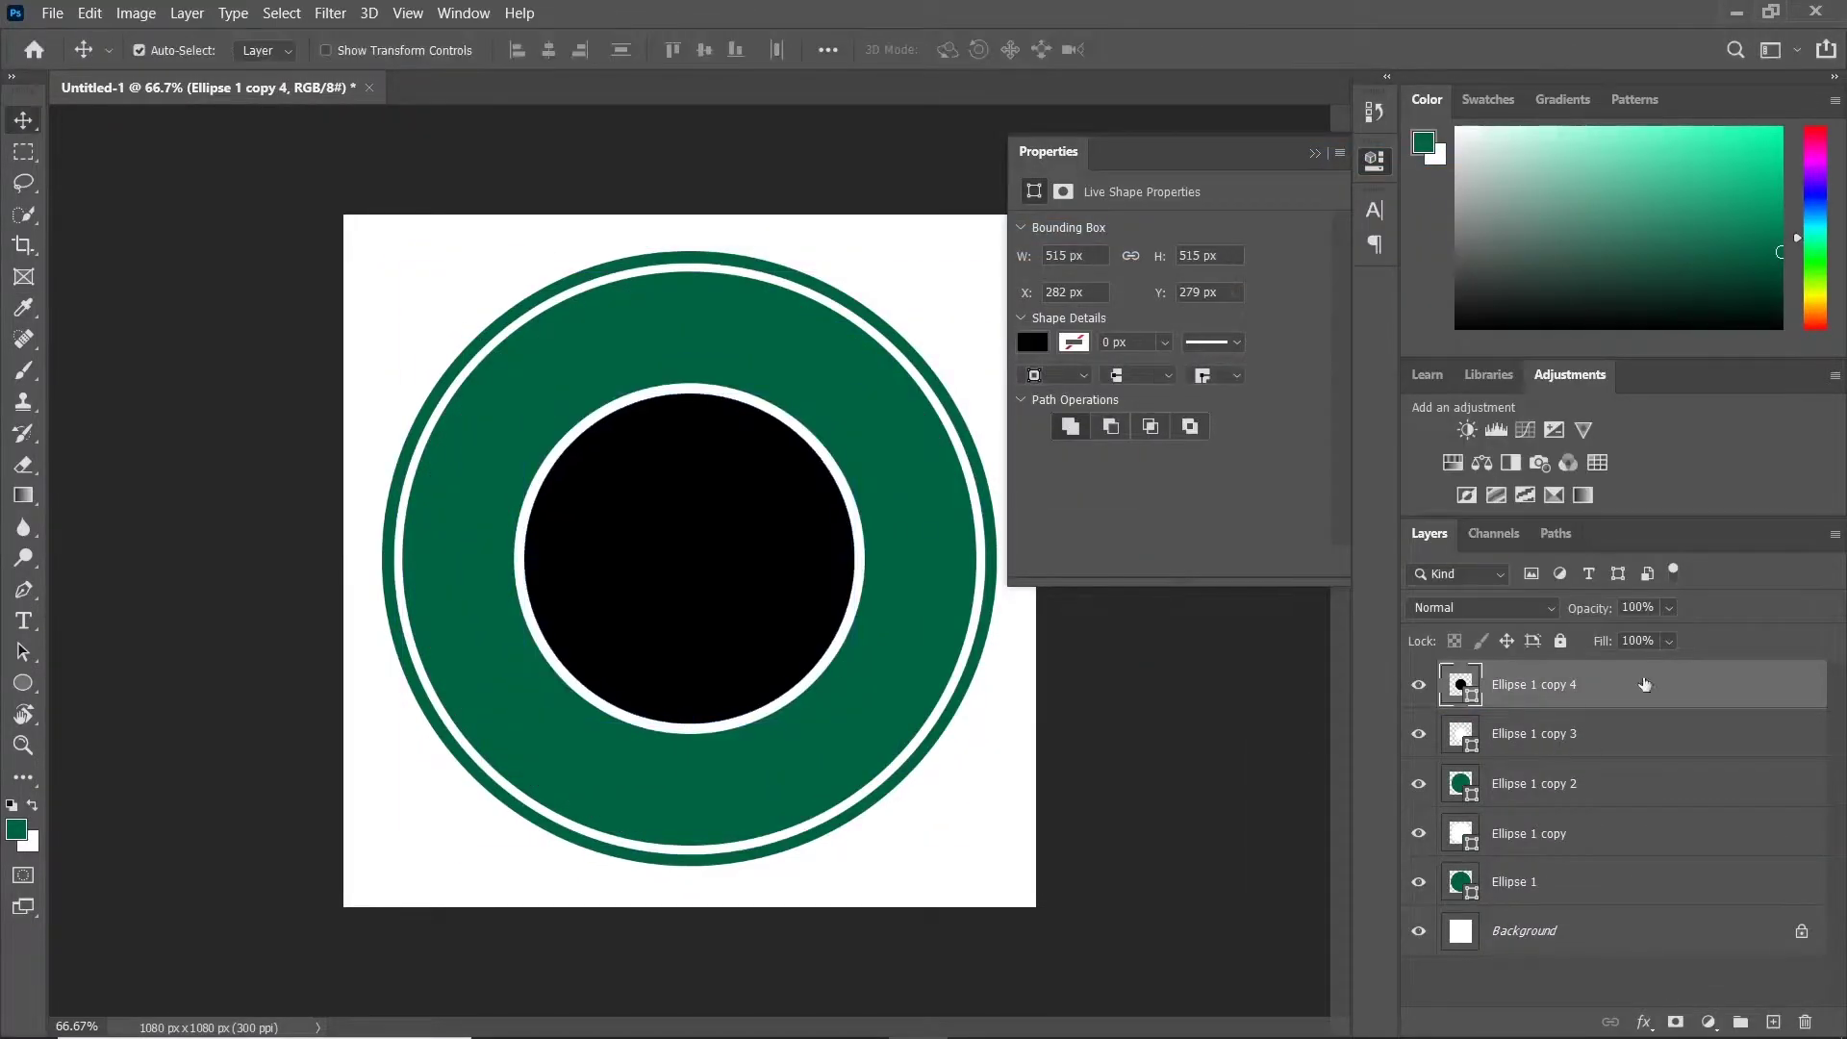
Step: Lock all the ellipse layers and add an empty Layer 1
shift+click(1632, 883)
click(1560, 641)
click(1772, 1022)
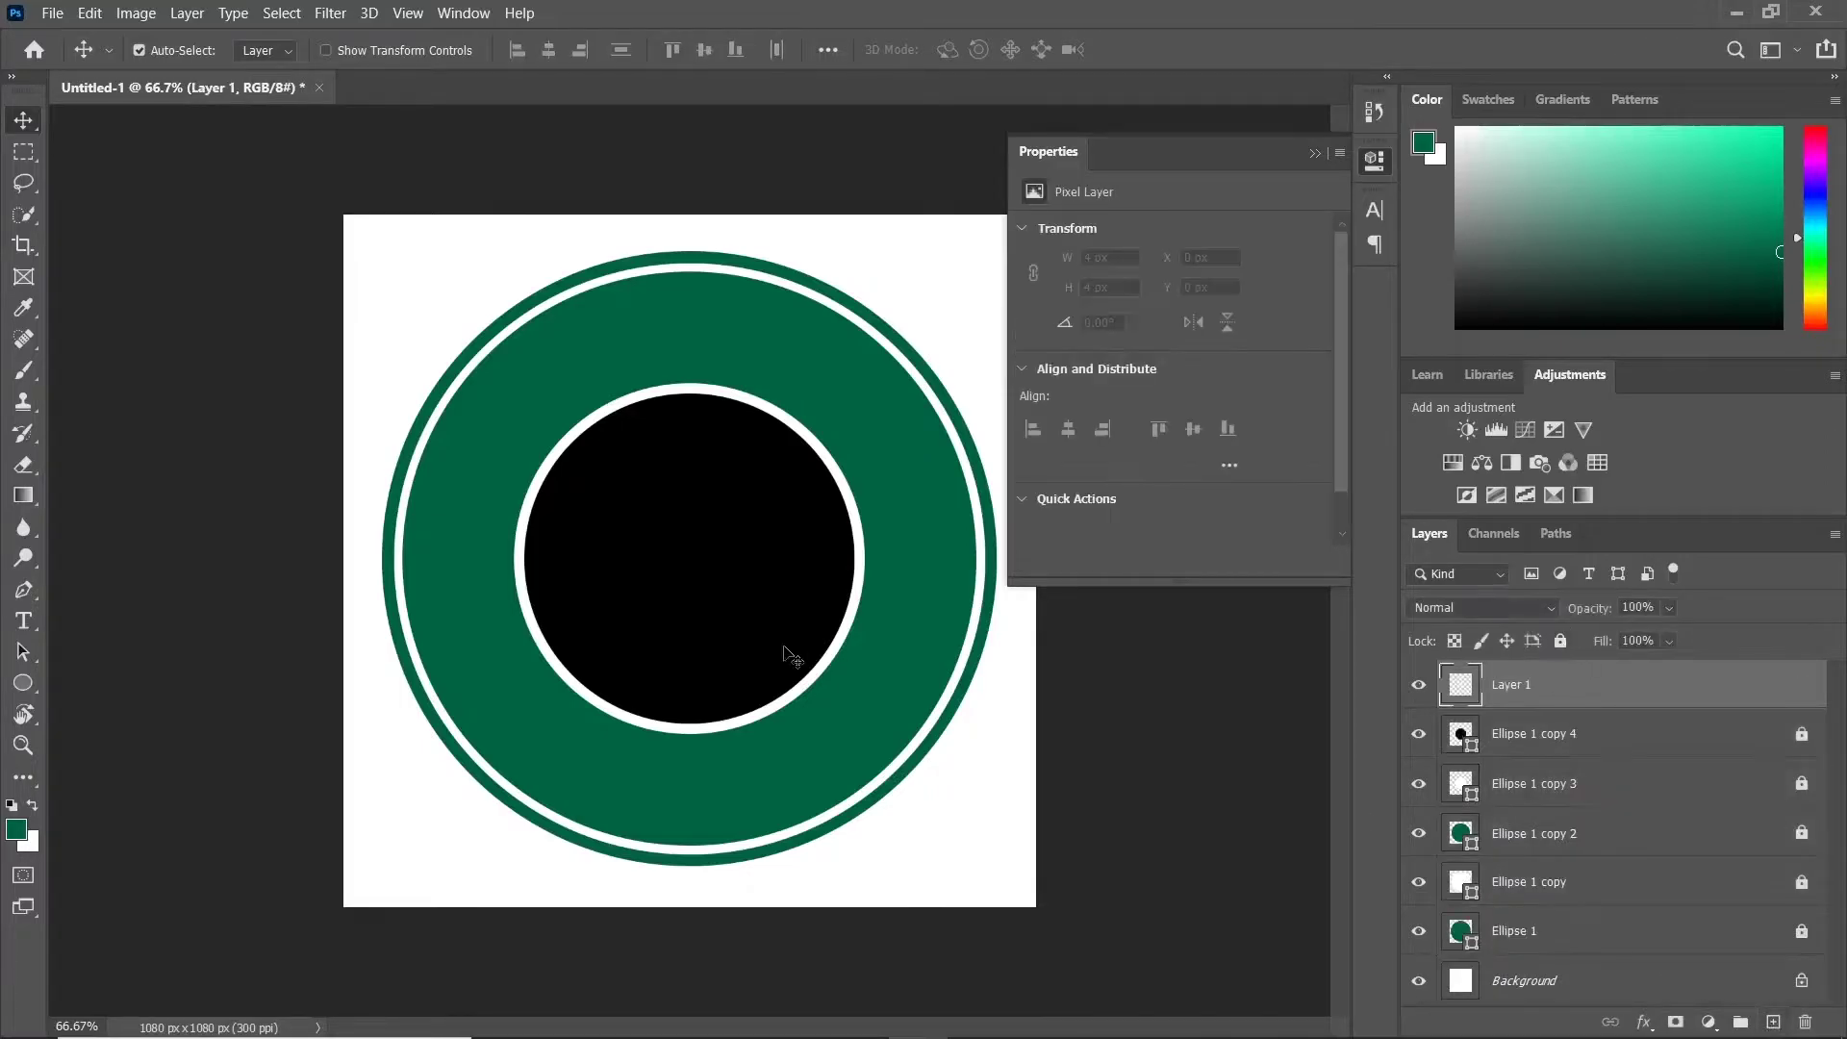
key(ctrl+plus)
Step: Draw a closed half-shape path with the Curvature Pen in the black centre
click(1313, 155)
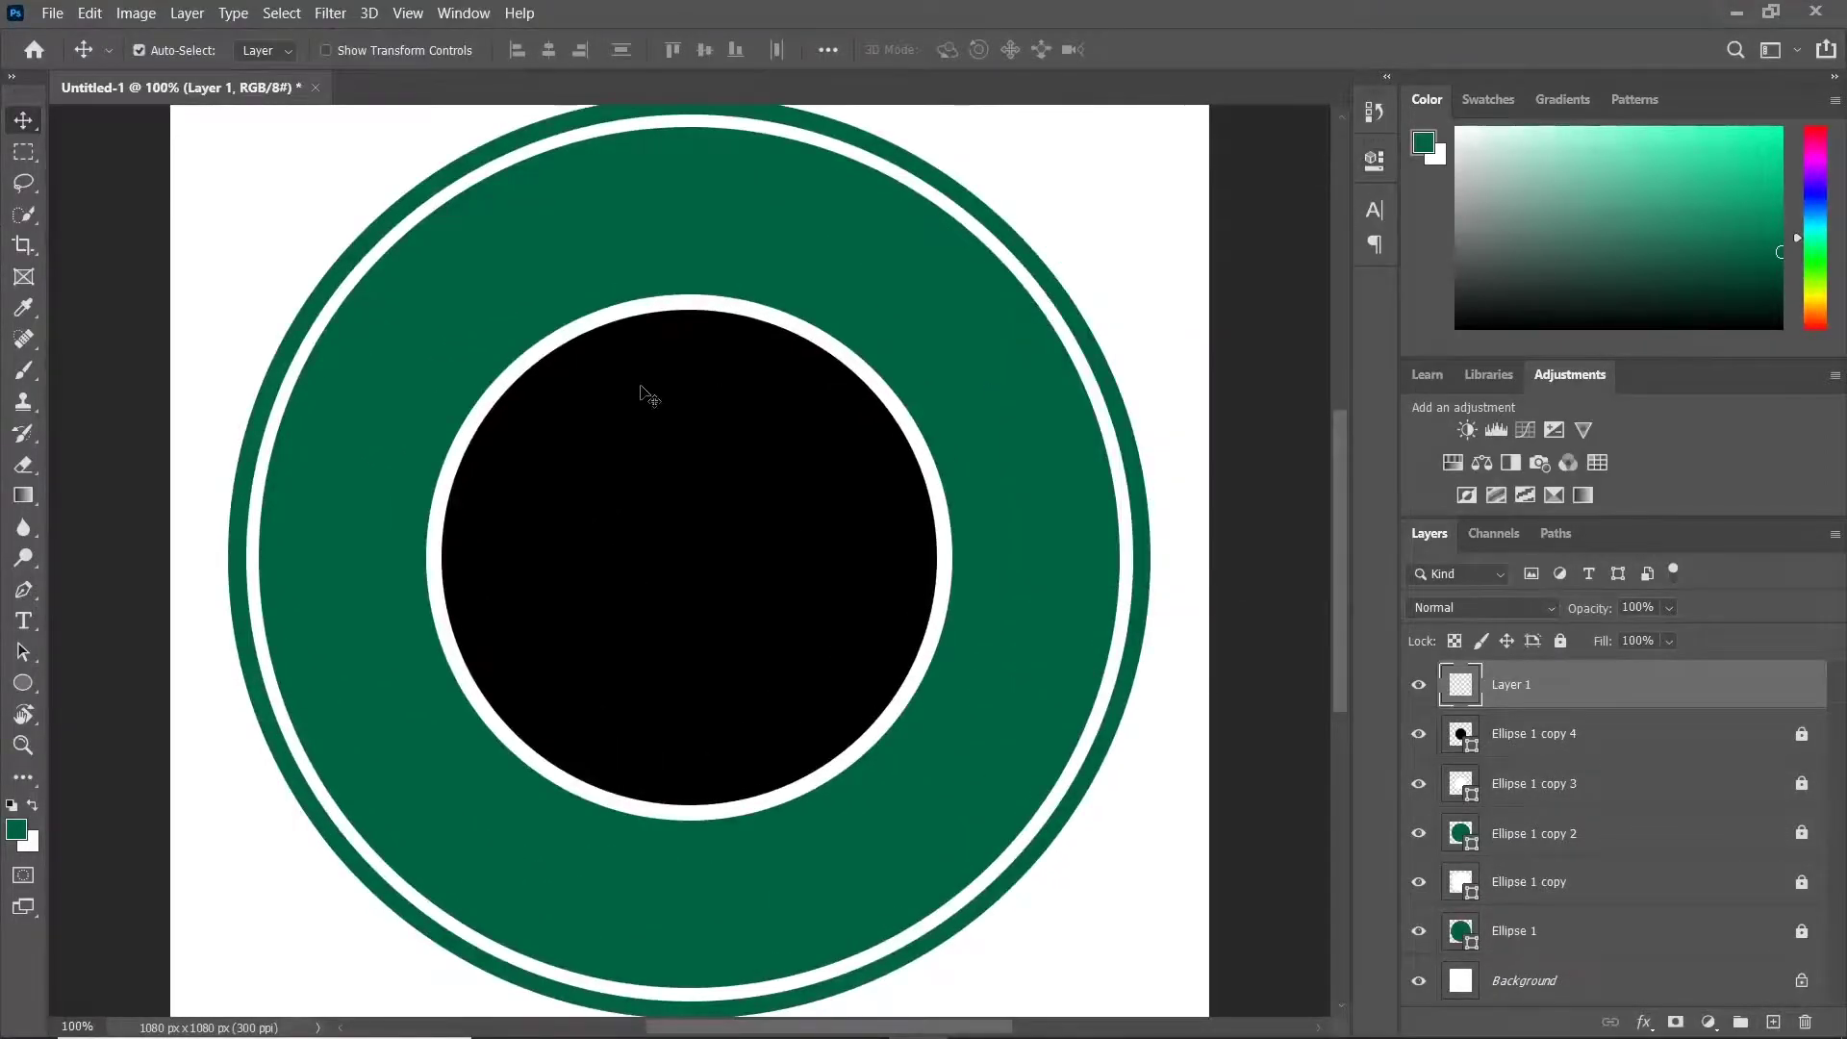
click(24, 592)
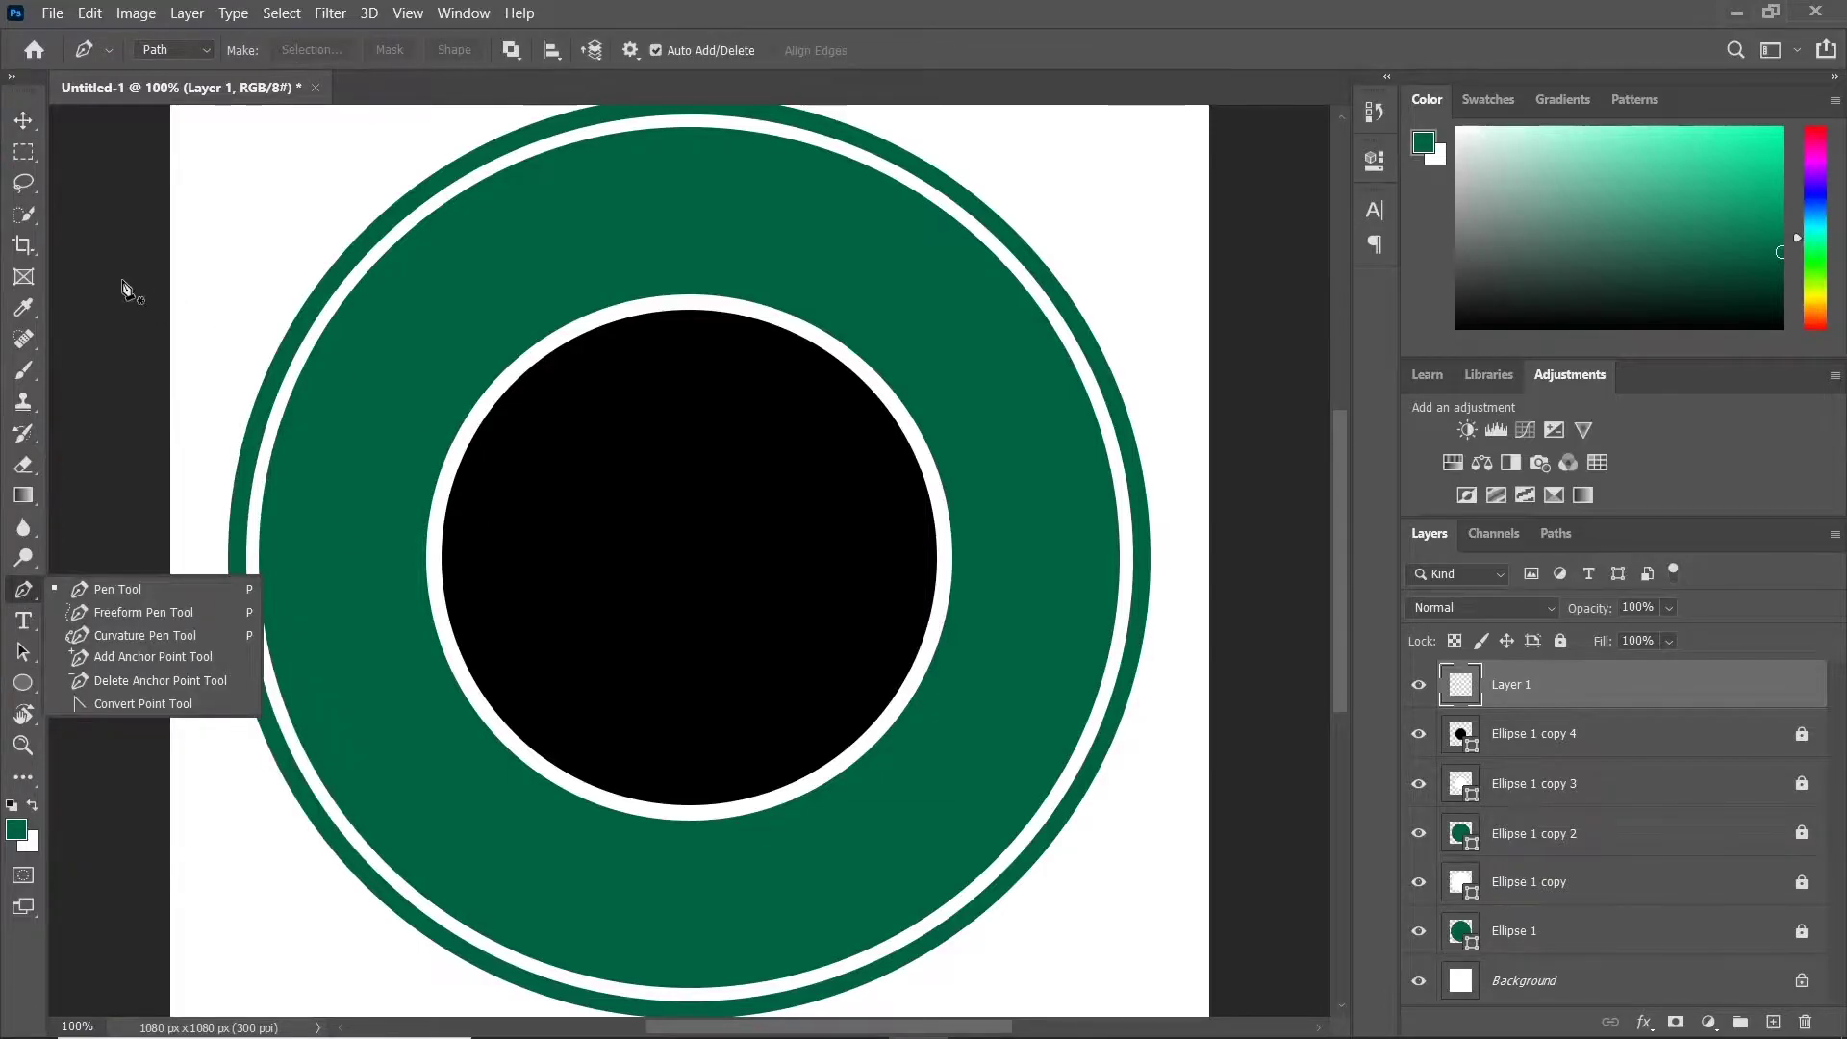
click(408, 13)
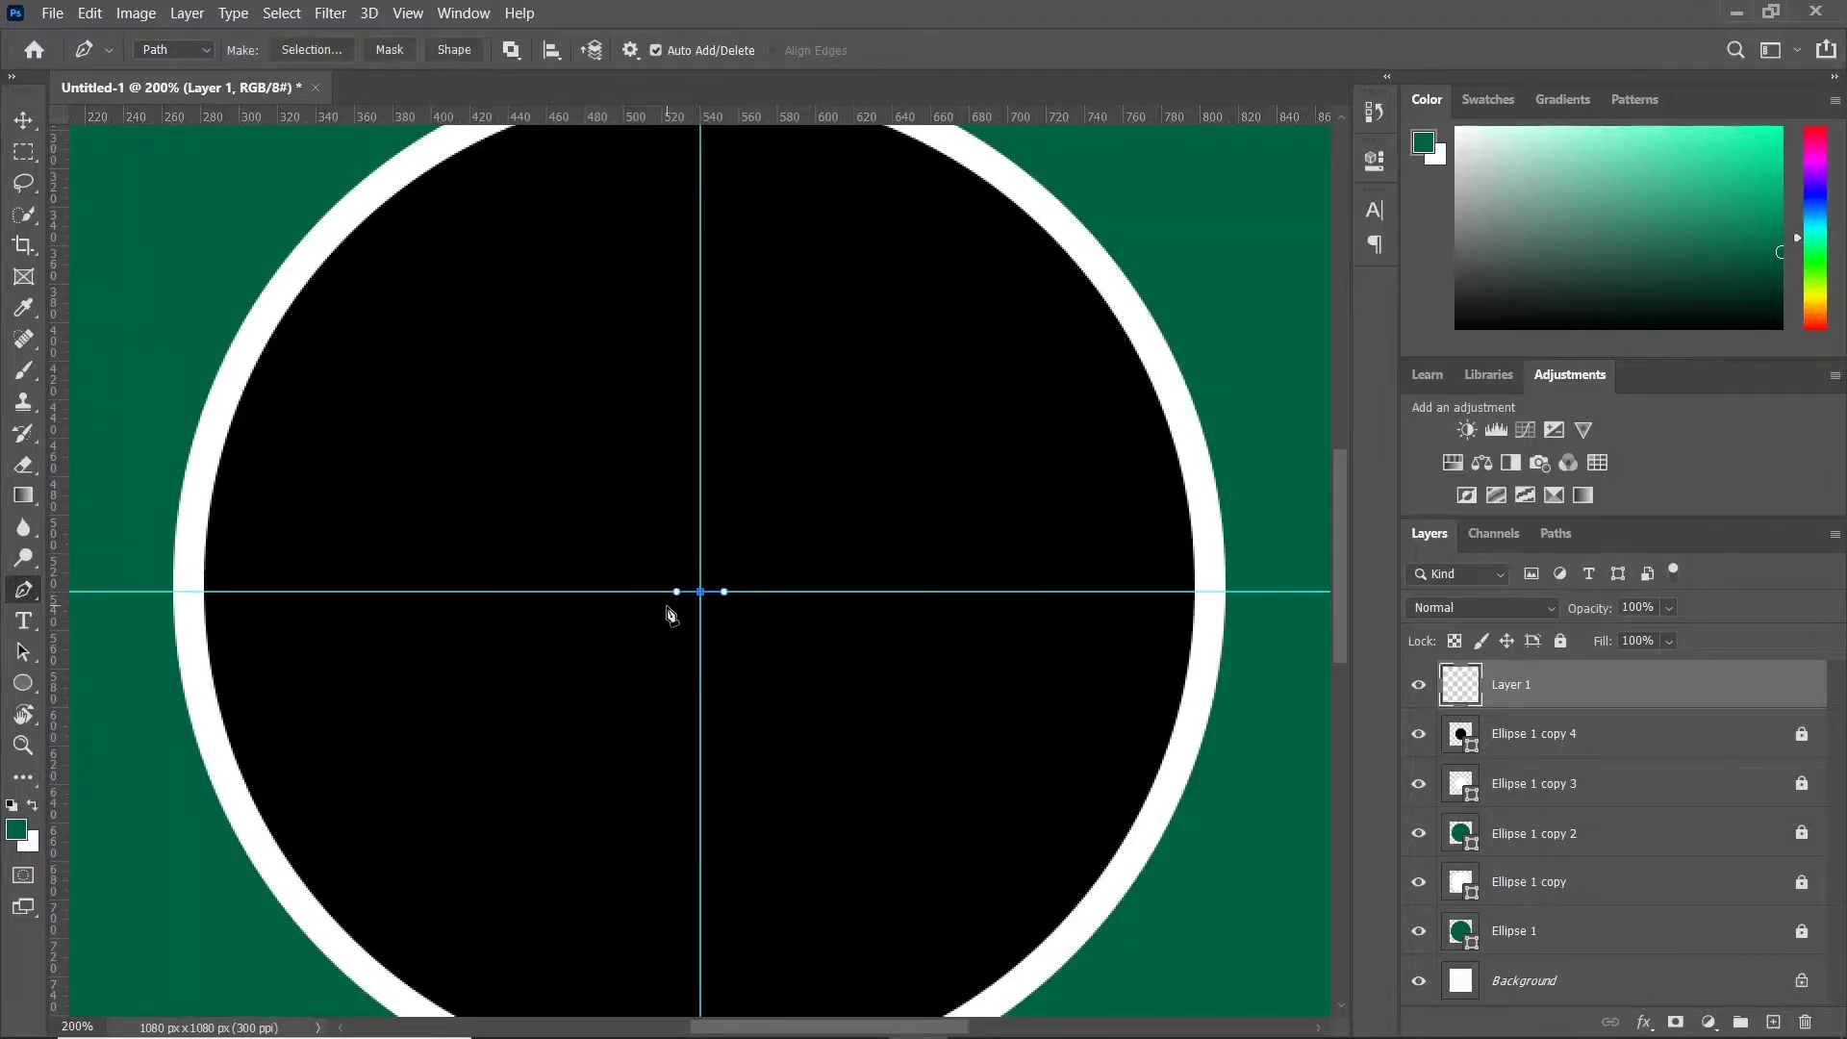
click(623, 685)
scroll(621, 731, down, 1)
scroll(642, 815, down, 1)
drag(606, 737, 594, 926)
click(699, 965)
click(700, 476)
Step: Fill the half-shape path with white and delete the path outline
right_click(670, 563)
click(711, 171)
click(1081, 253)
right_click(925, 311)
click(959, 344)
Step: Mirror a copy of the white half horizontally to complete the shape, and add Layer 2
right_click(1551, 700)
click(1347, 156)
key(Return)
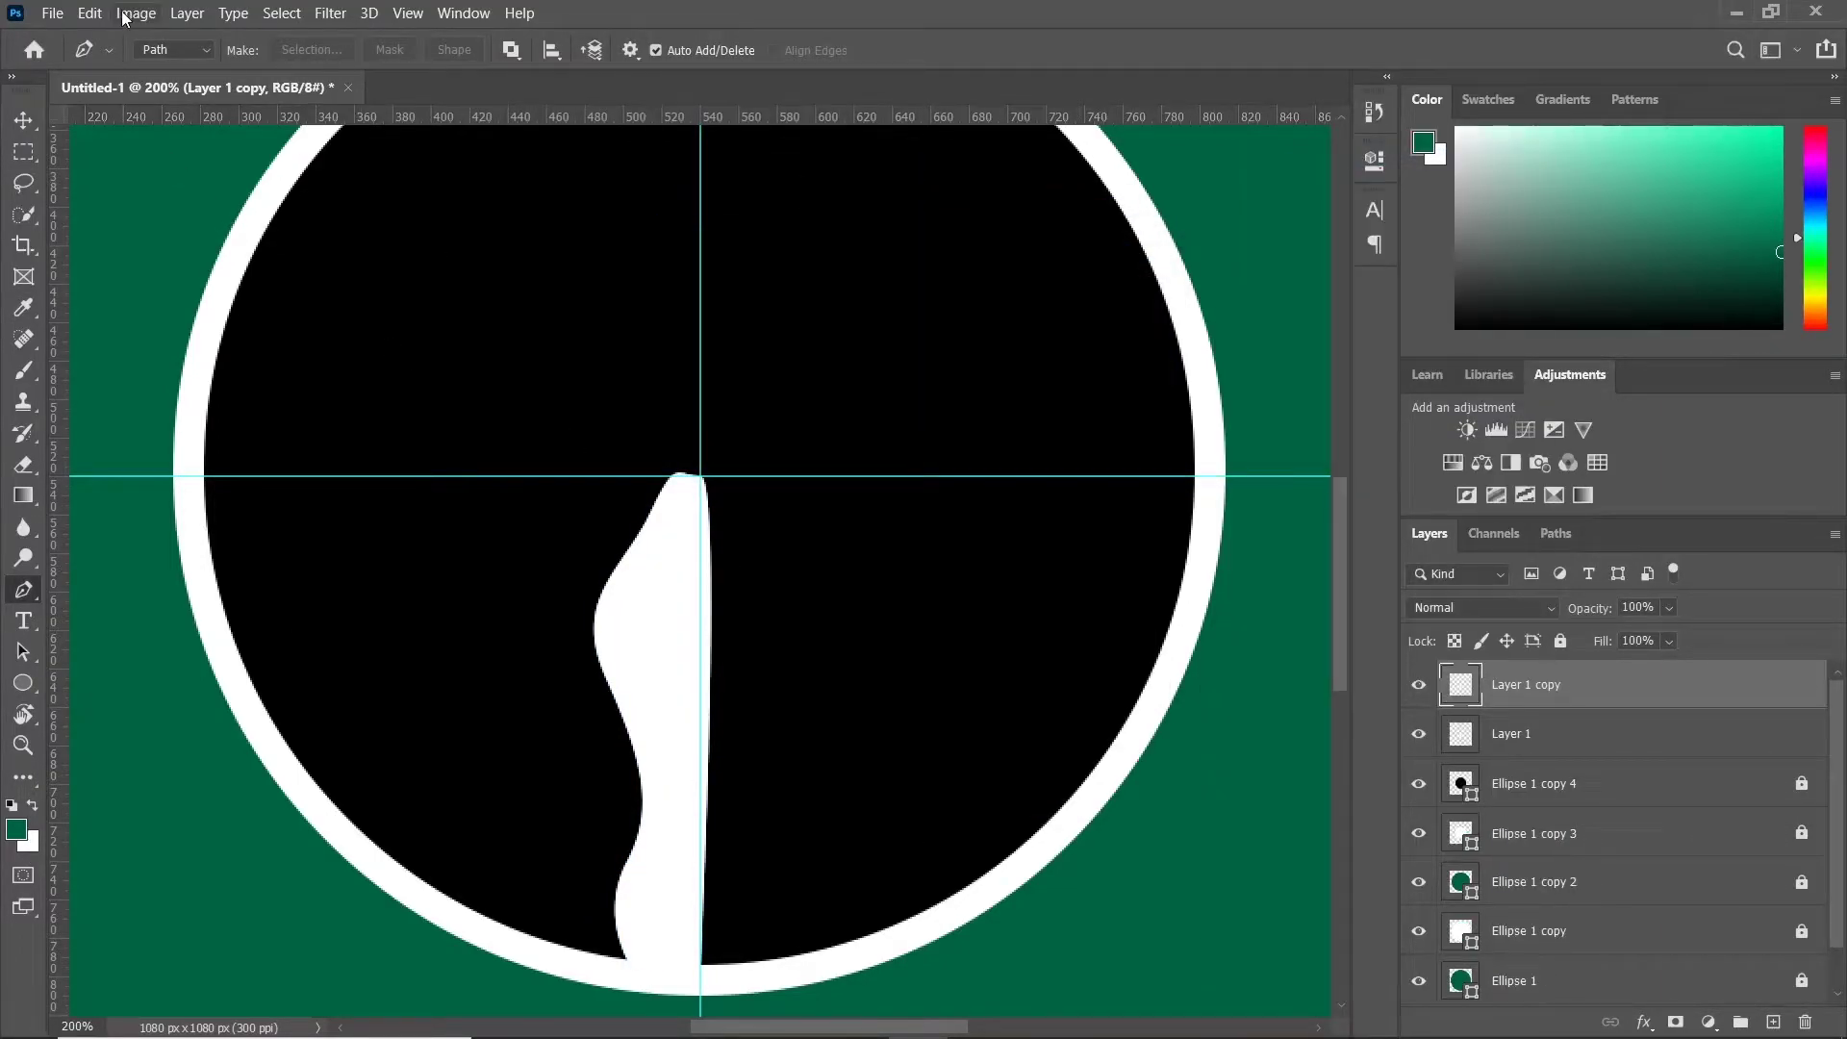
click(90, 12)
mouse_move(288, 533)
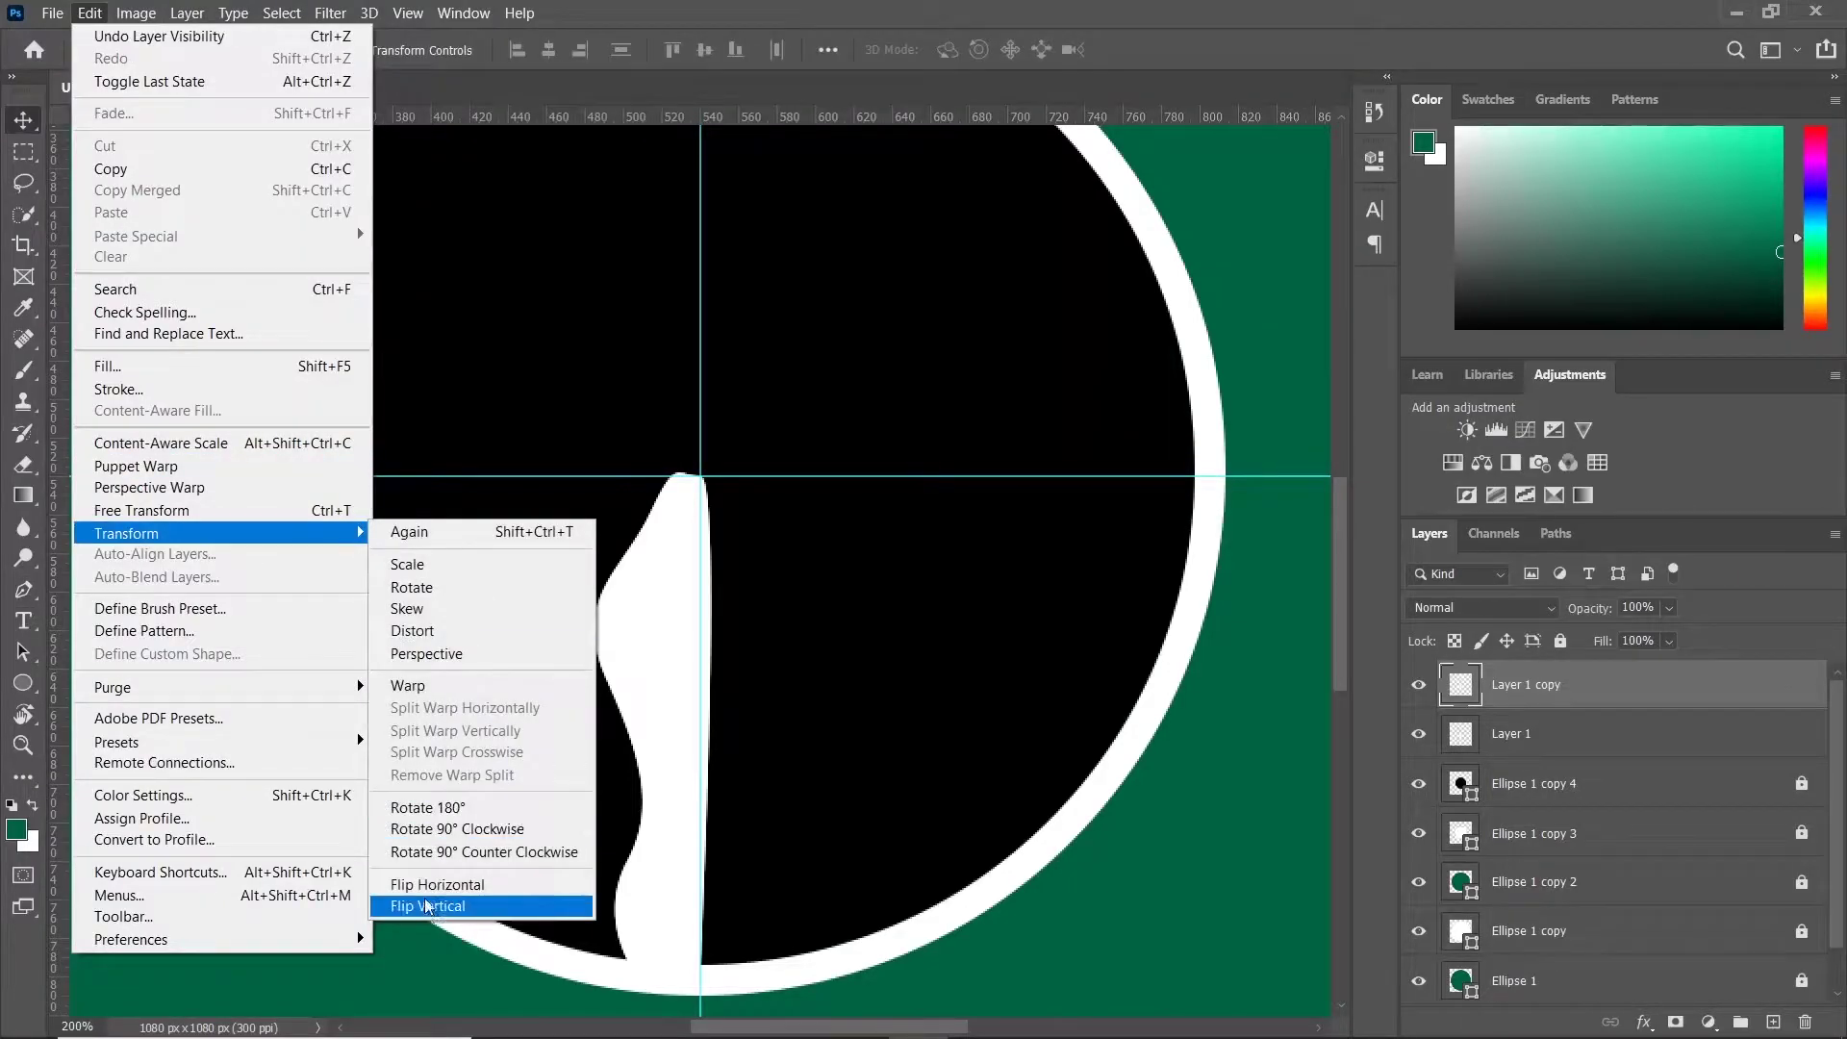
click(429, 894)
drag(610, 668, 721, 675)
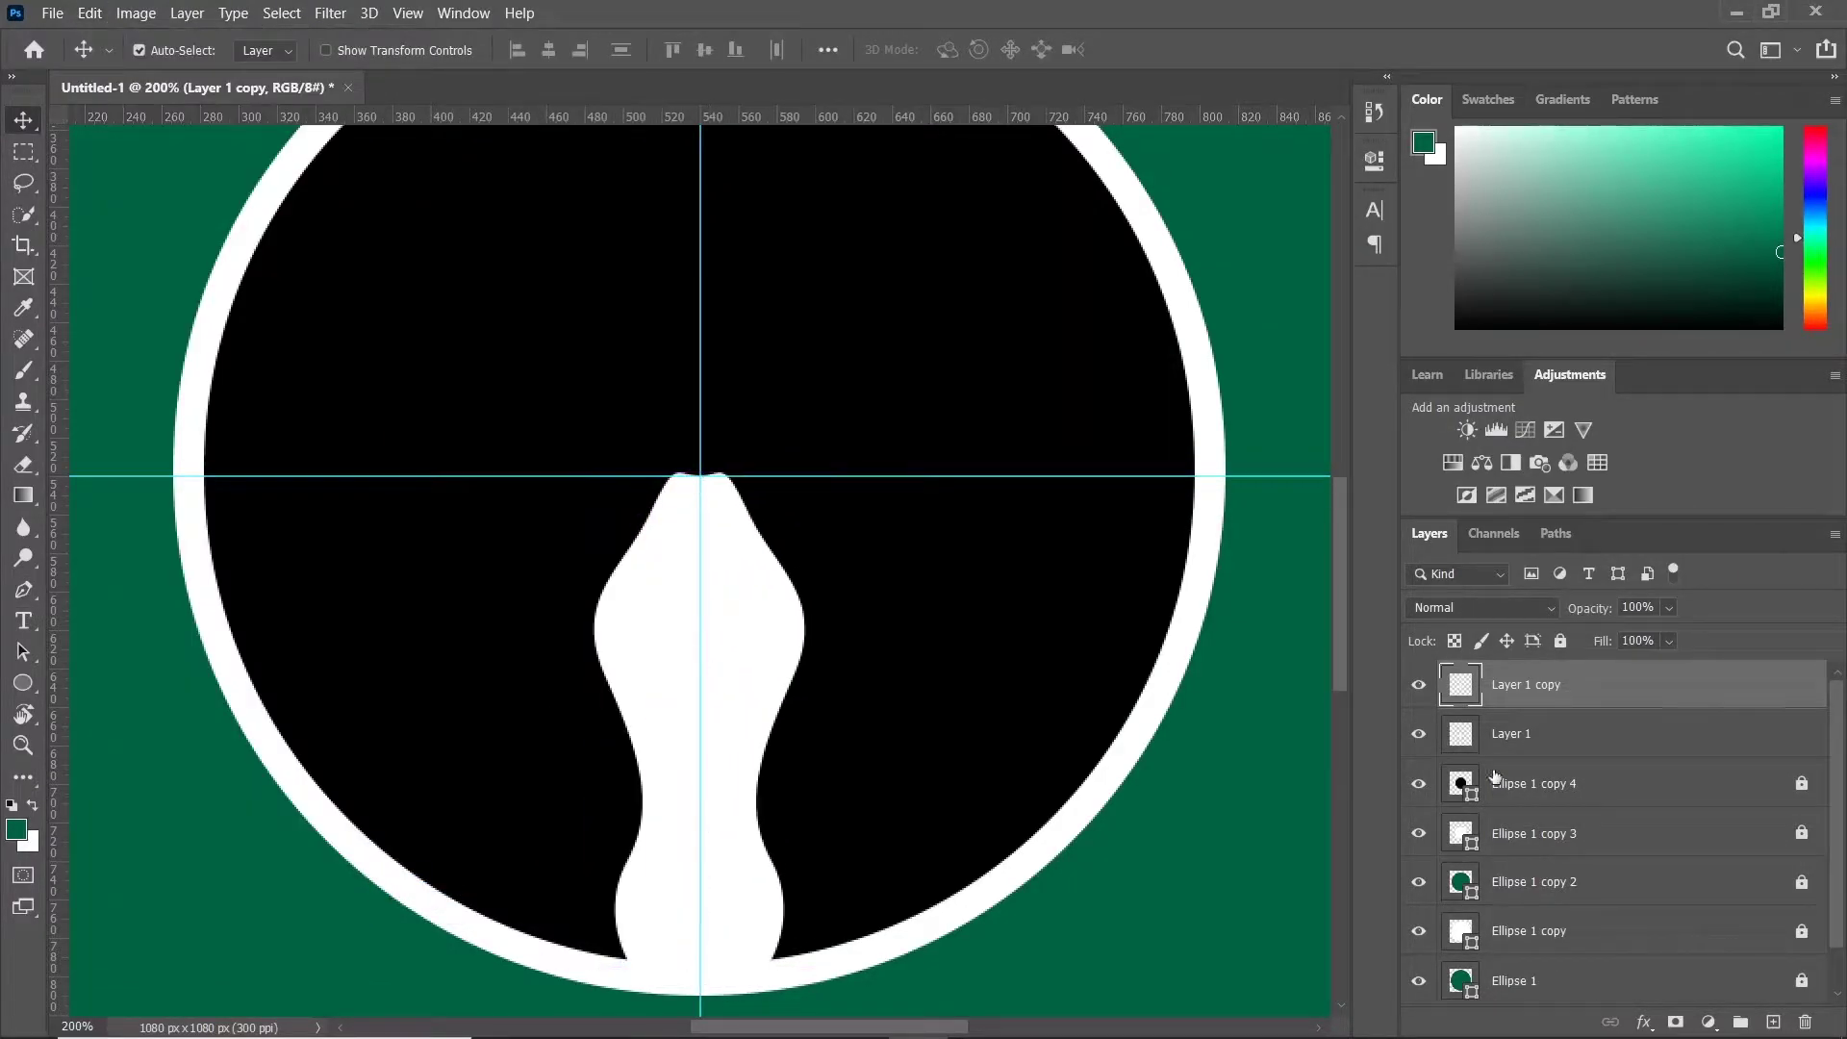
click(1771, 1025)
Step: Draw a closed wavy strand path with the Pen left of the white shape
key(p)
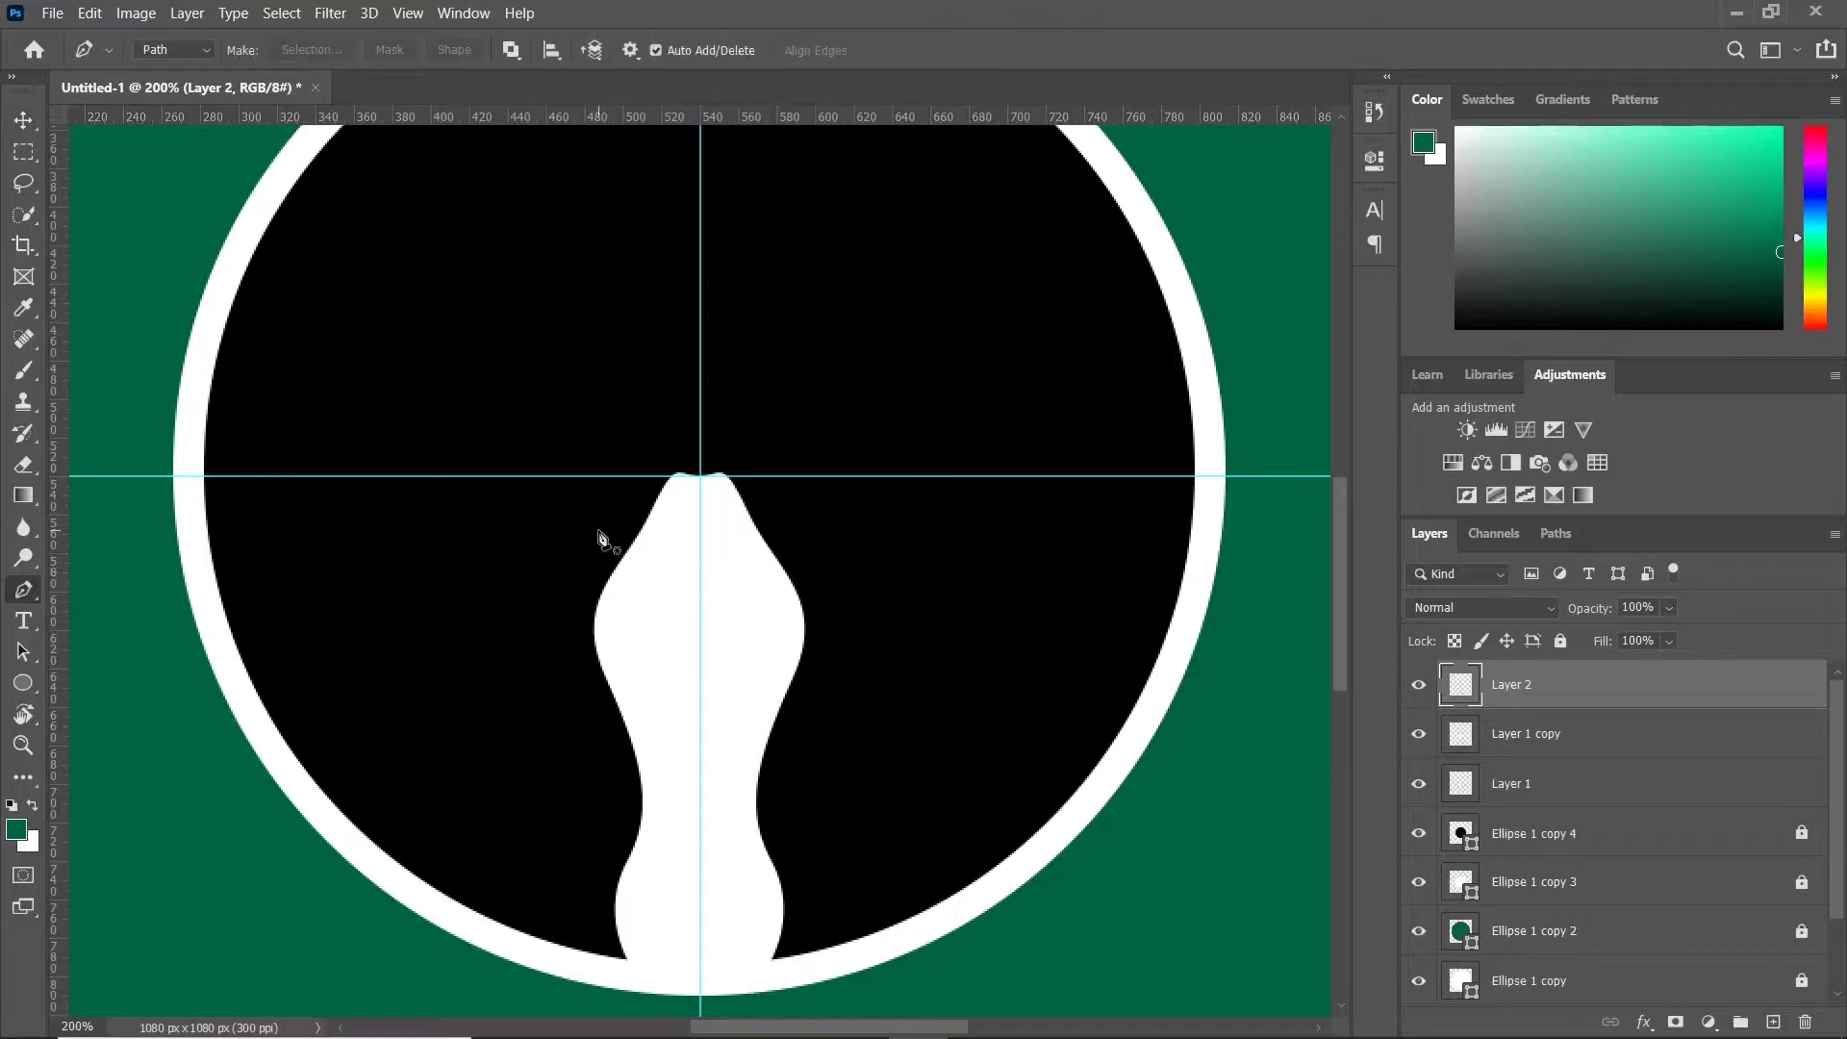
click(648, 477)
drag(577, 660, 610, 845)
drag(650, 476, 564, 638)
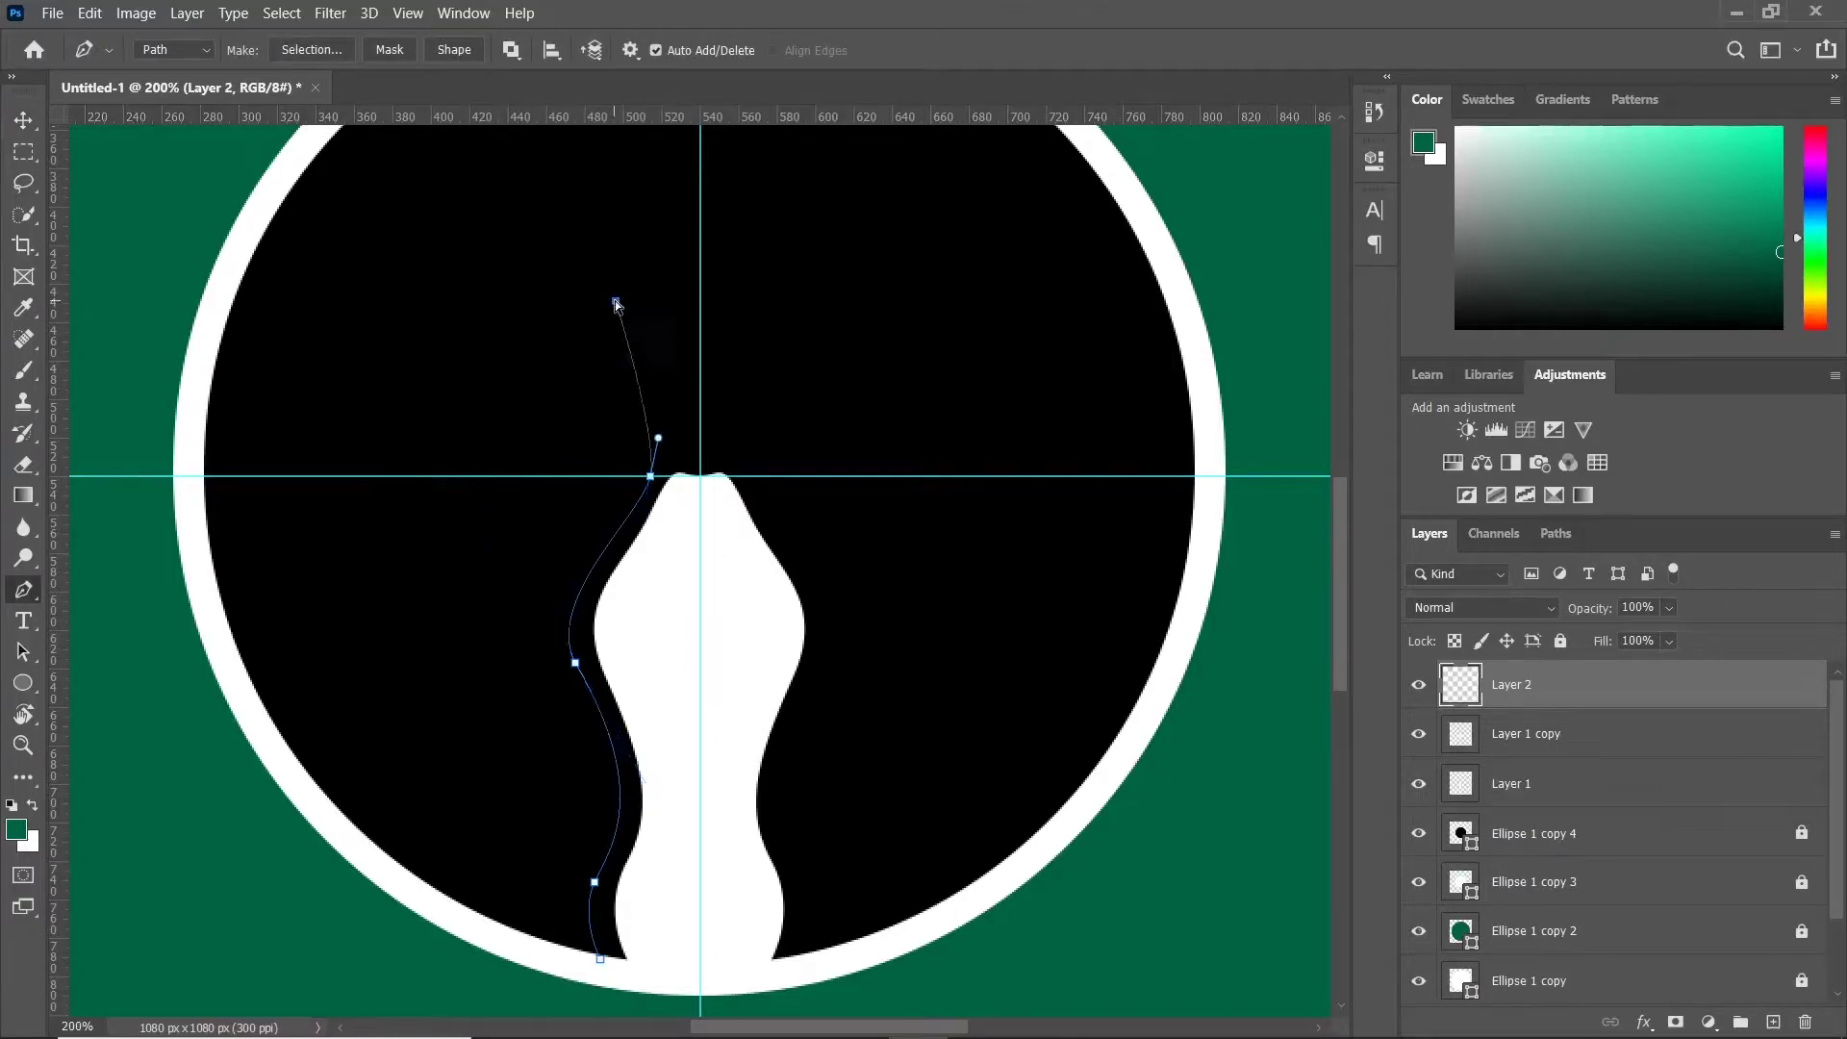
scroll(615, 298, up, 3)
drag(611, 436, 665, 343)
click(587, 552)
click(616, 629)
drag(548, 743, 598, 847)
scroll(490, 840, down, 1)
scroll(541, 713, down, 2)
click(572, 952)
click(600, 958)
Step: Fill the wavy strand white, remove its path, and show Layer 2 again
right_click(769, 566)
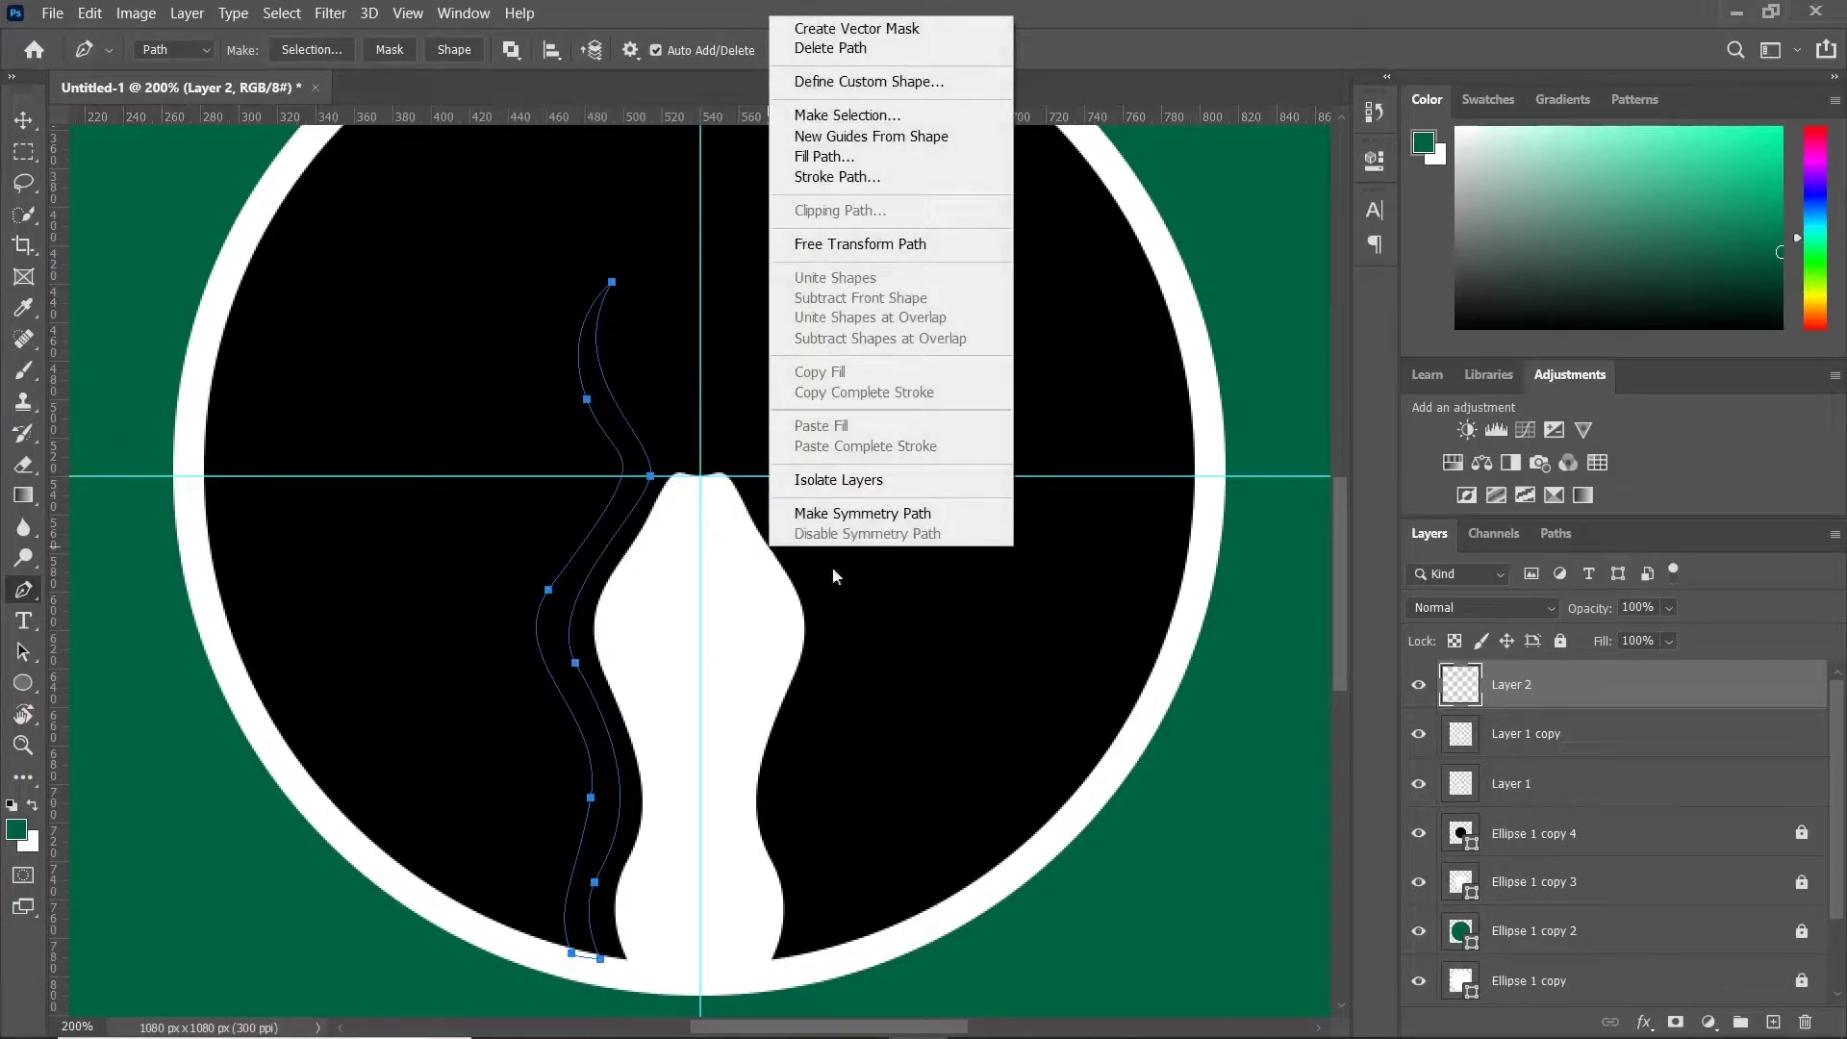
click(808, 162)
click(1075, 256)
right_click(760, 300)
click(808, 332)
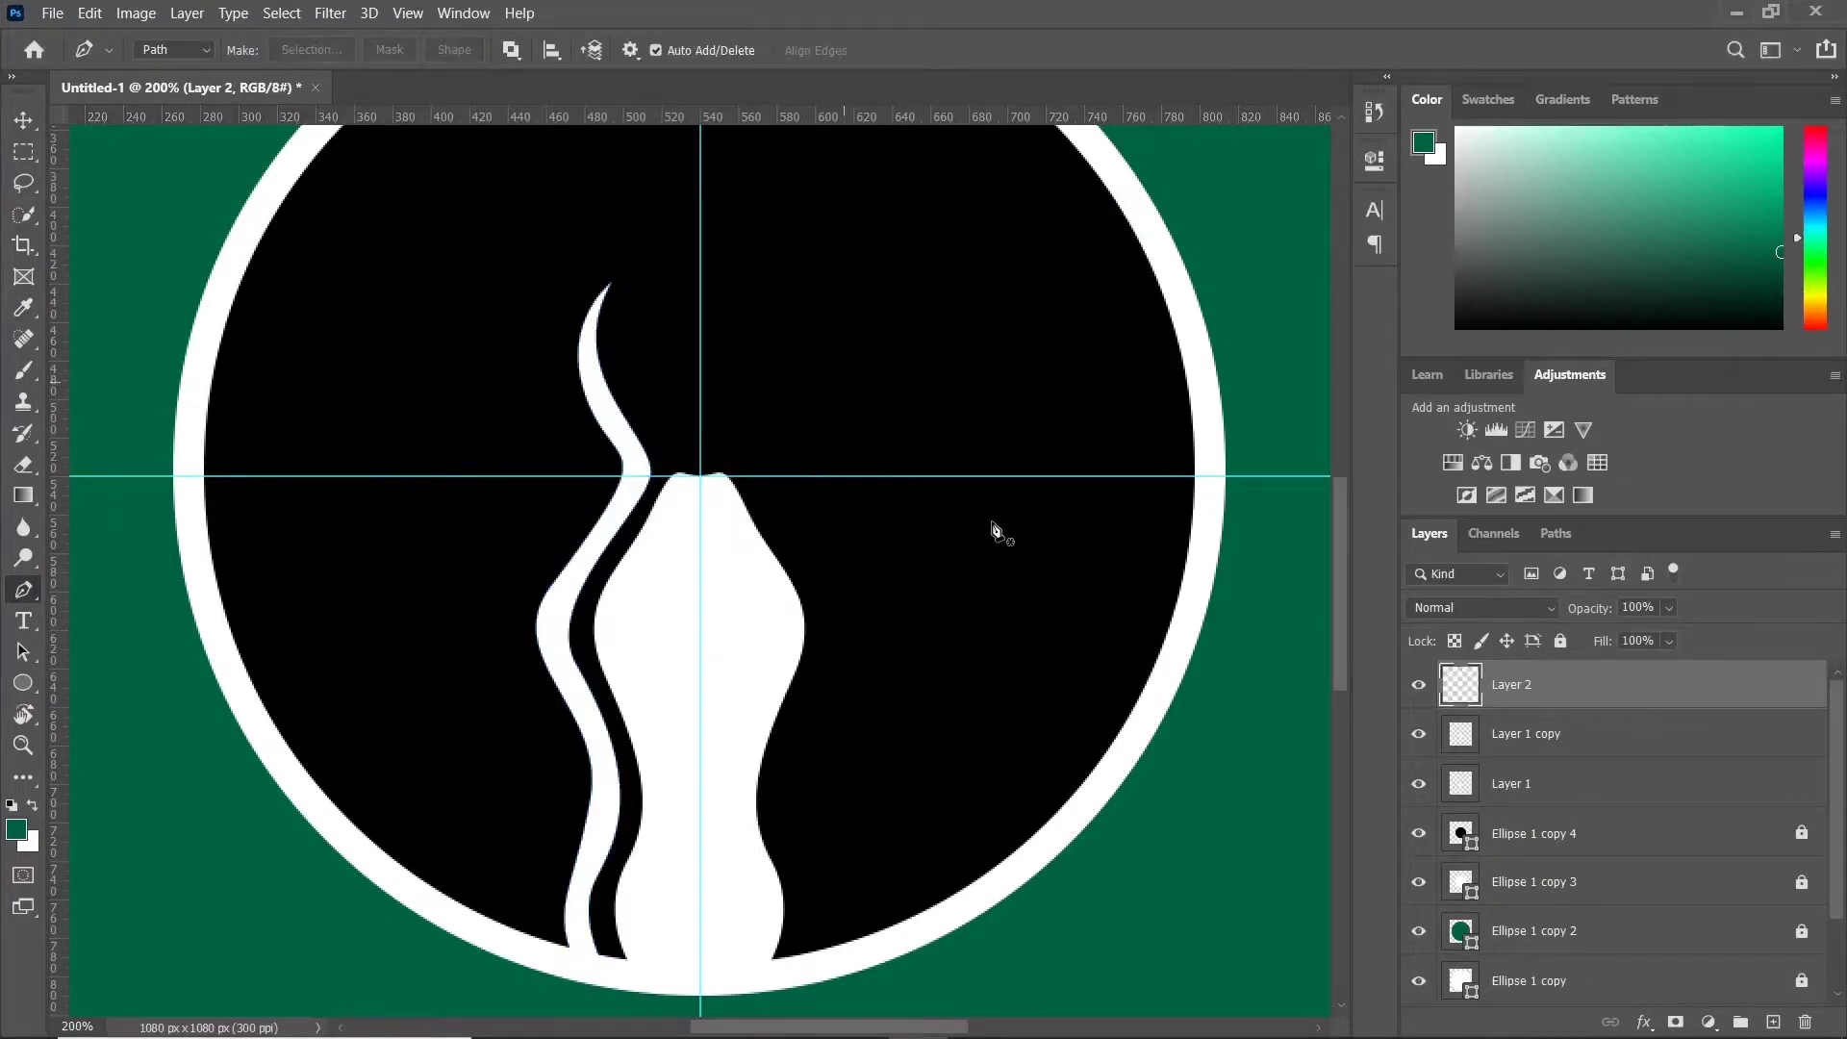
click(1421, 686)
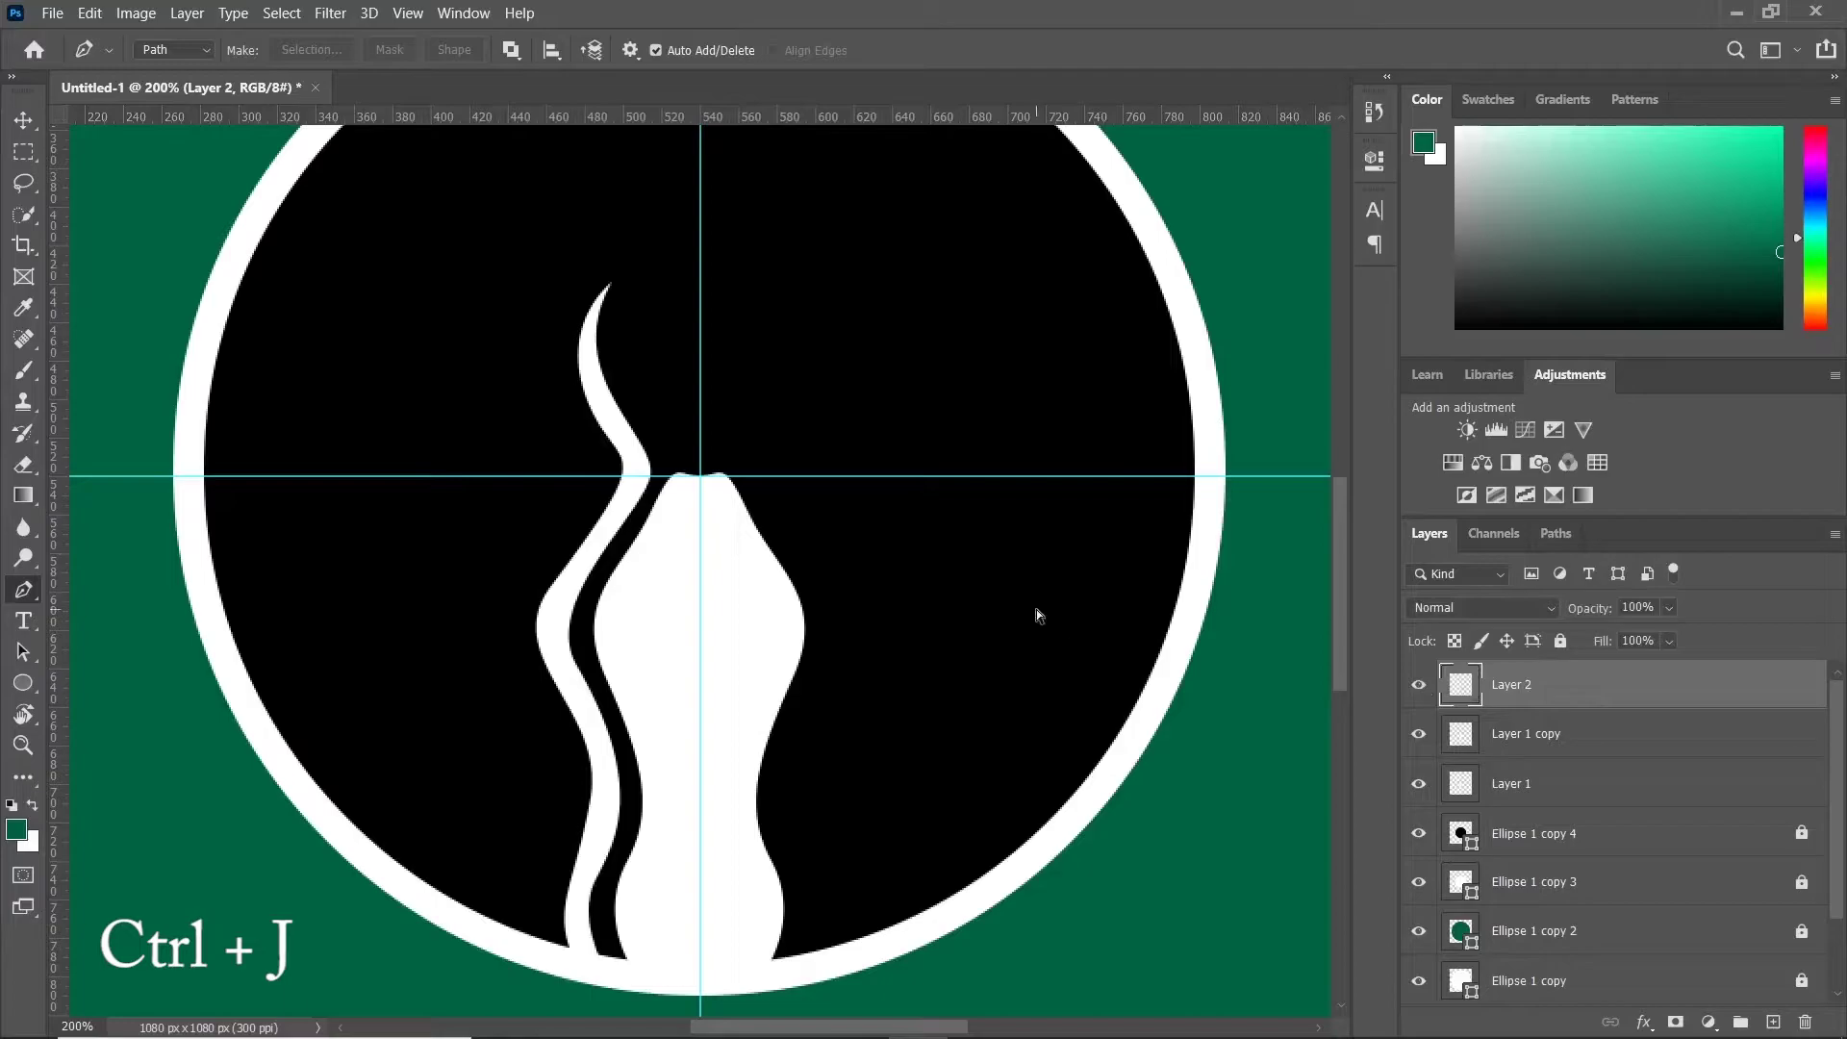
Step: Make two more strand copies further left and select all three strand layers
key(ctrl+j)
key(v)
mouse_move(621, 524)
mouse_down()
mouse_move(569, 511)
mouse_move(485, 577)
mouse_up()
key(ctrl+j)
click(24, 466)
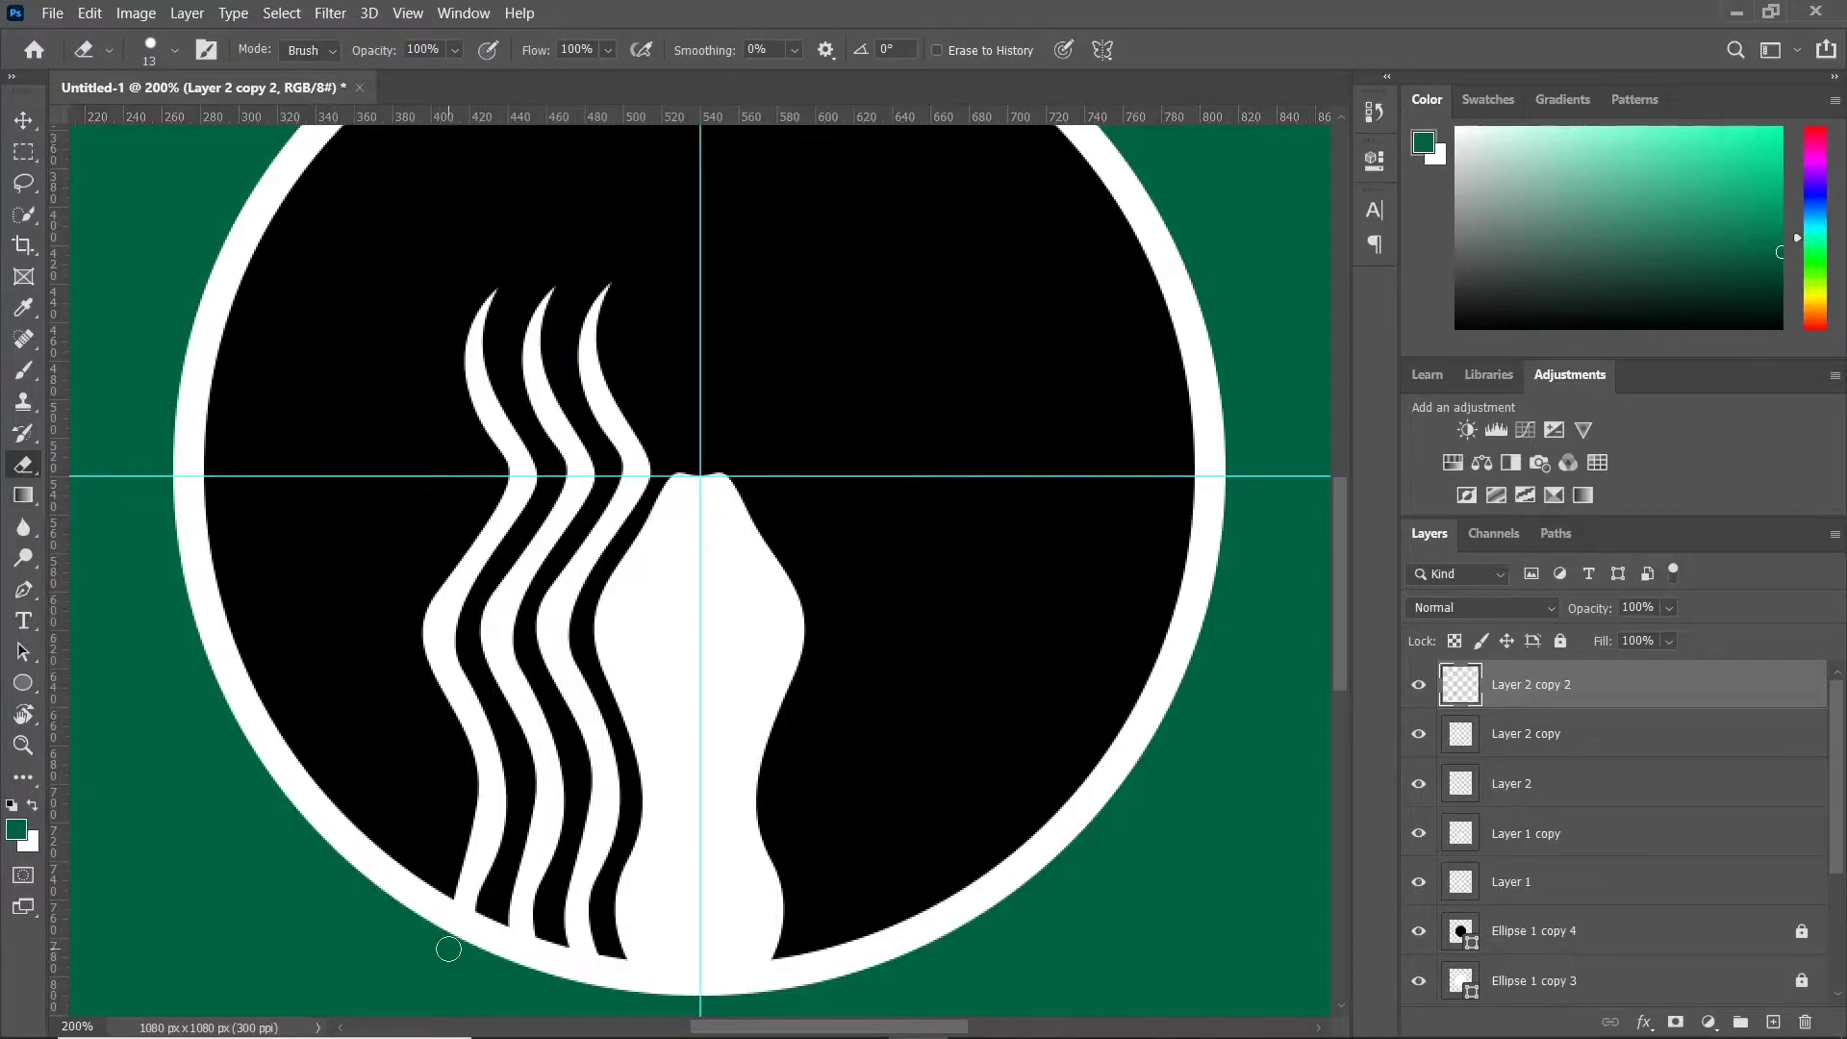
key(v)
shift+click(1520, 733)
shift+click(1519, 783)
Step: Duplicate the three strands, flip them horizontally, and move them right; add a new layer
right_click(1587, 783)
click(1277, 158)
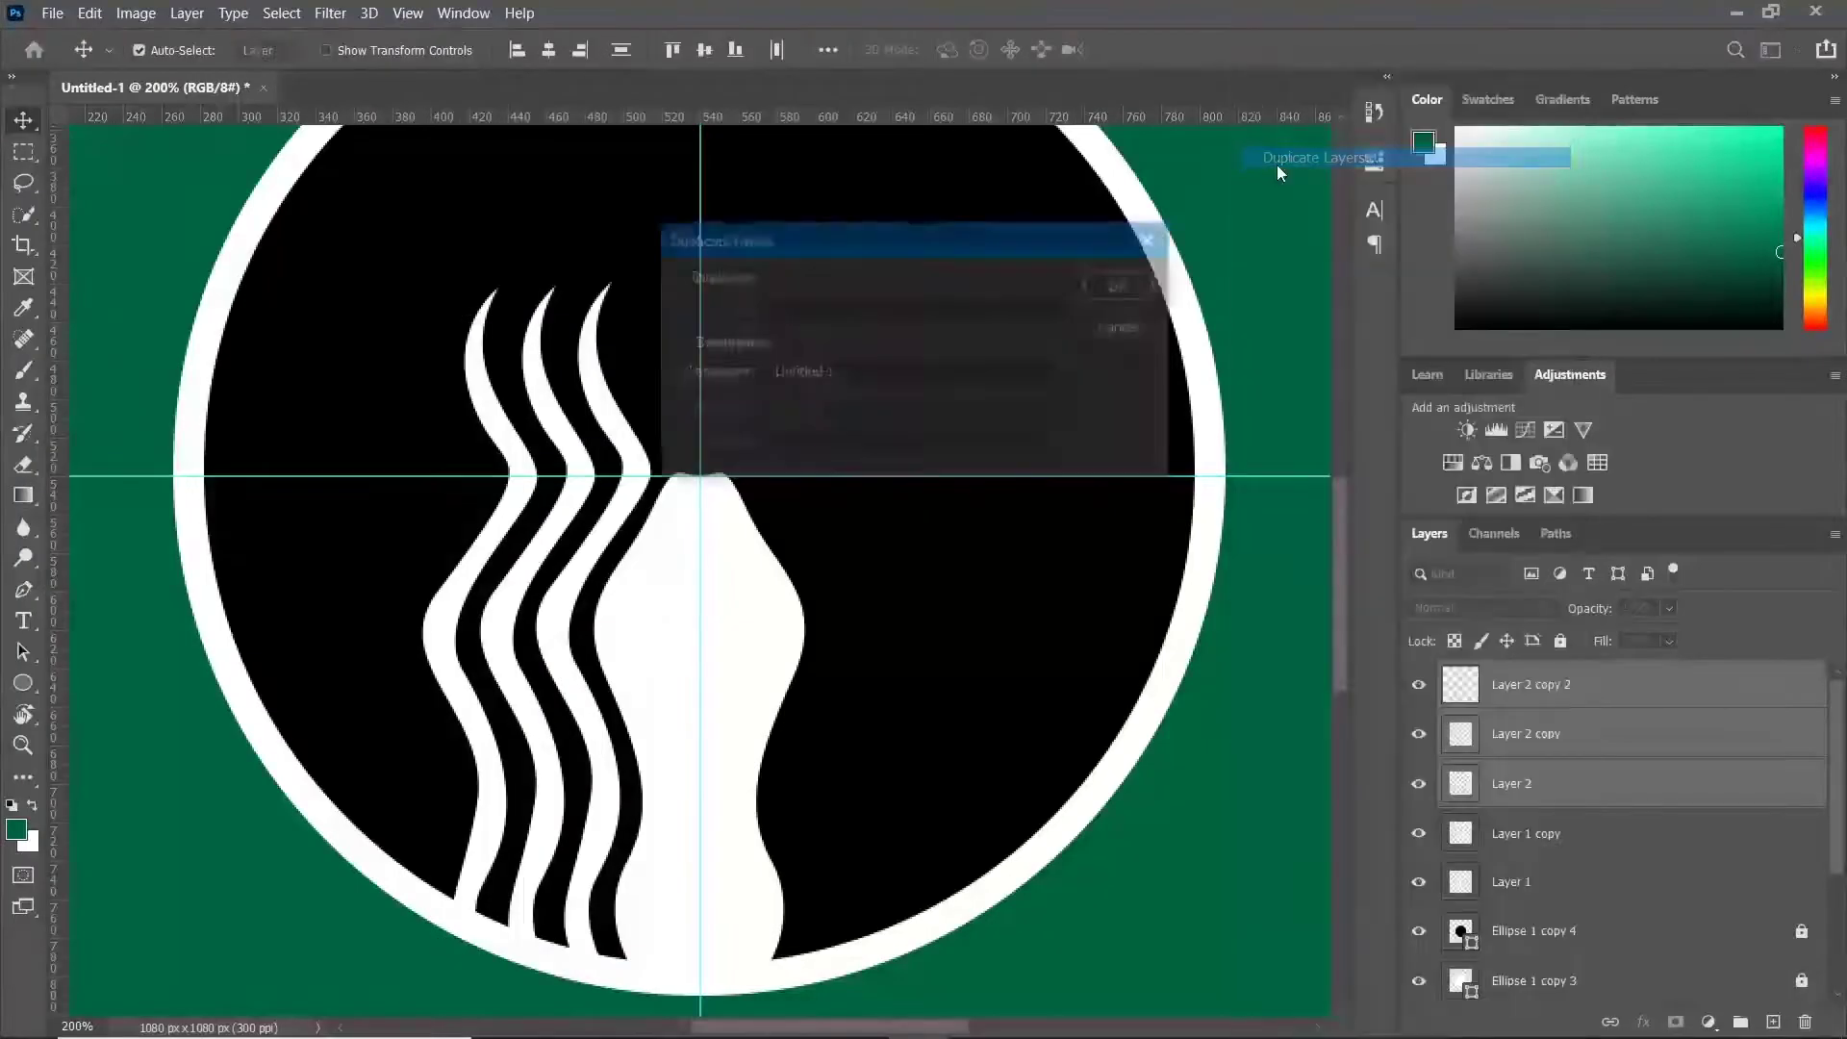
click(1115, 285)
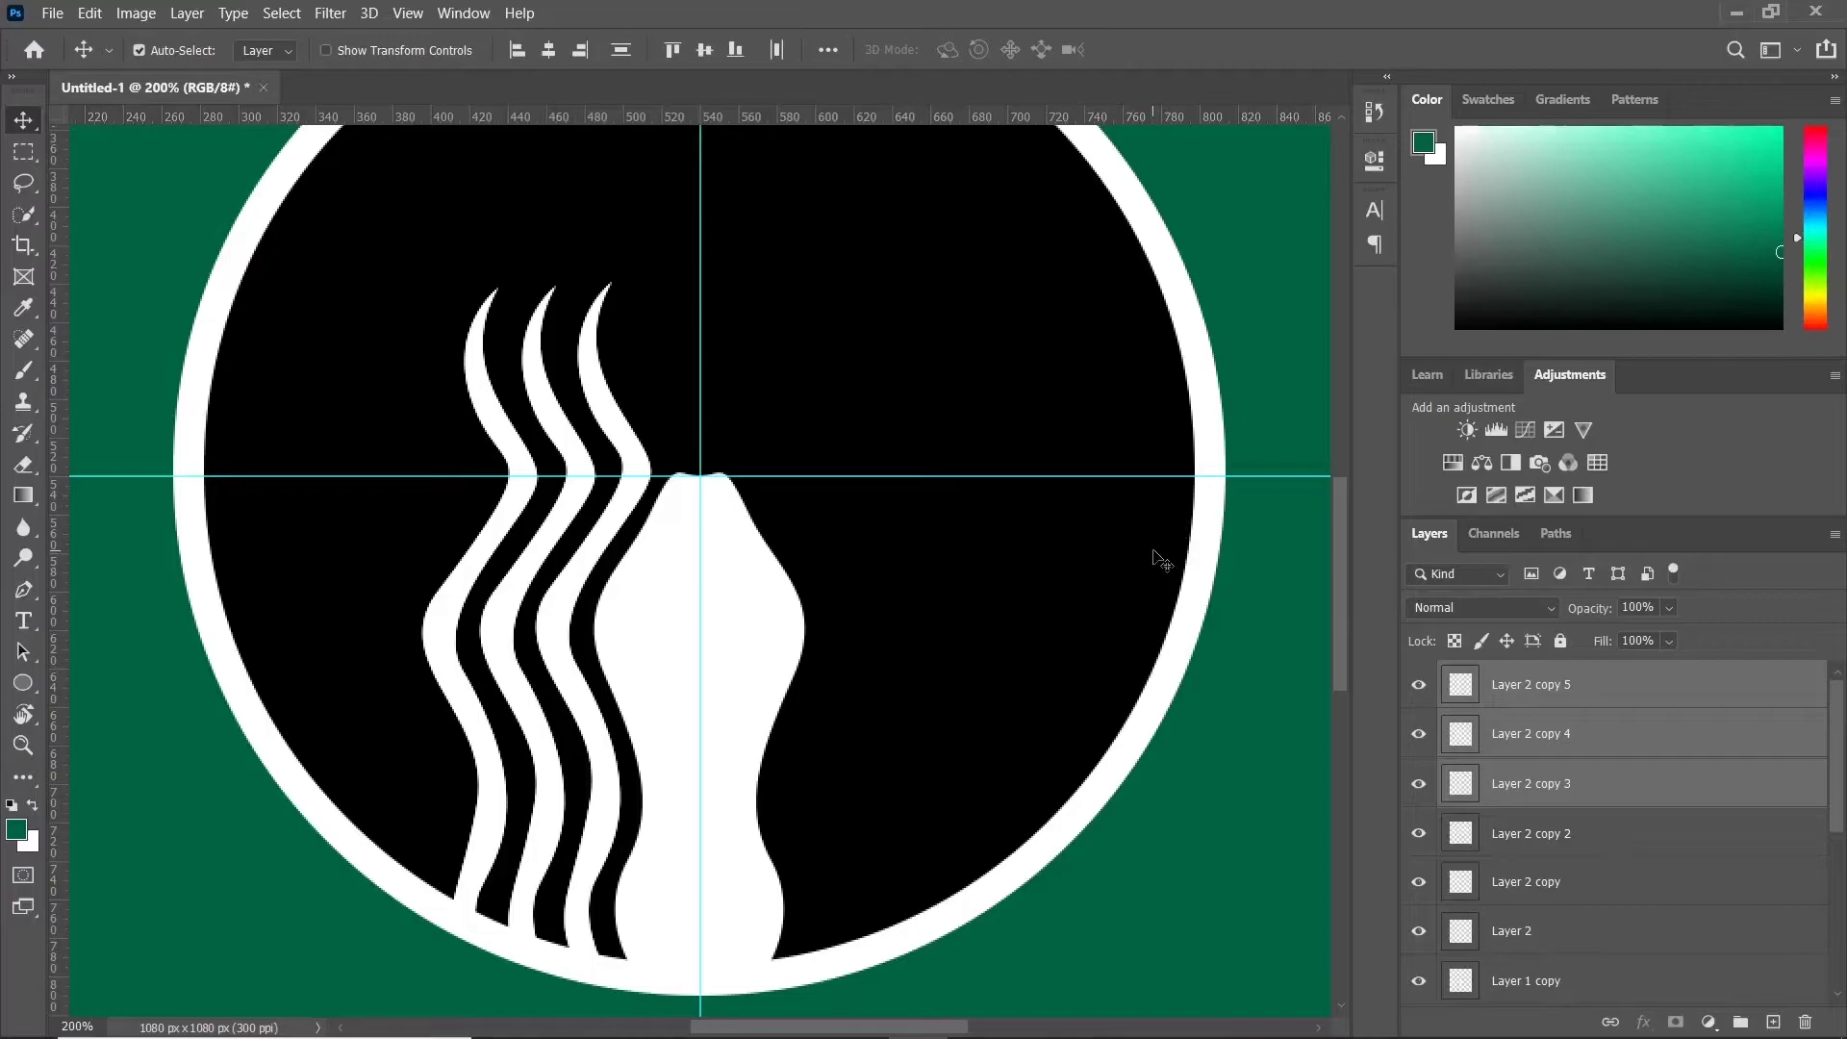
click(90, 13)
mouse_move(154, 533)
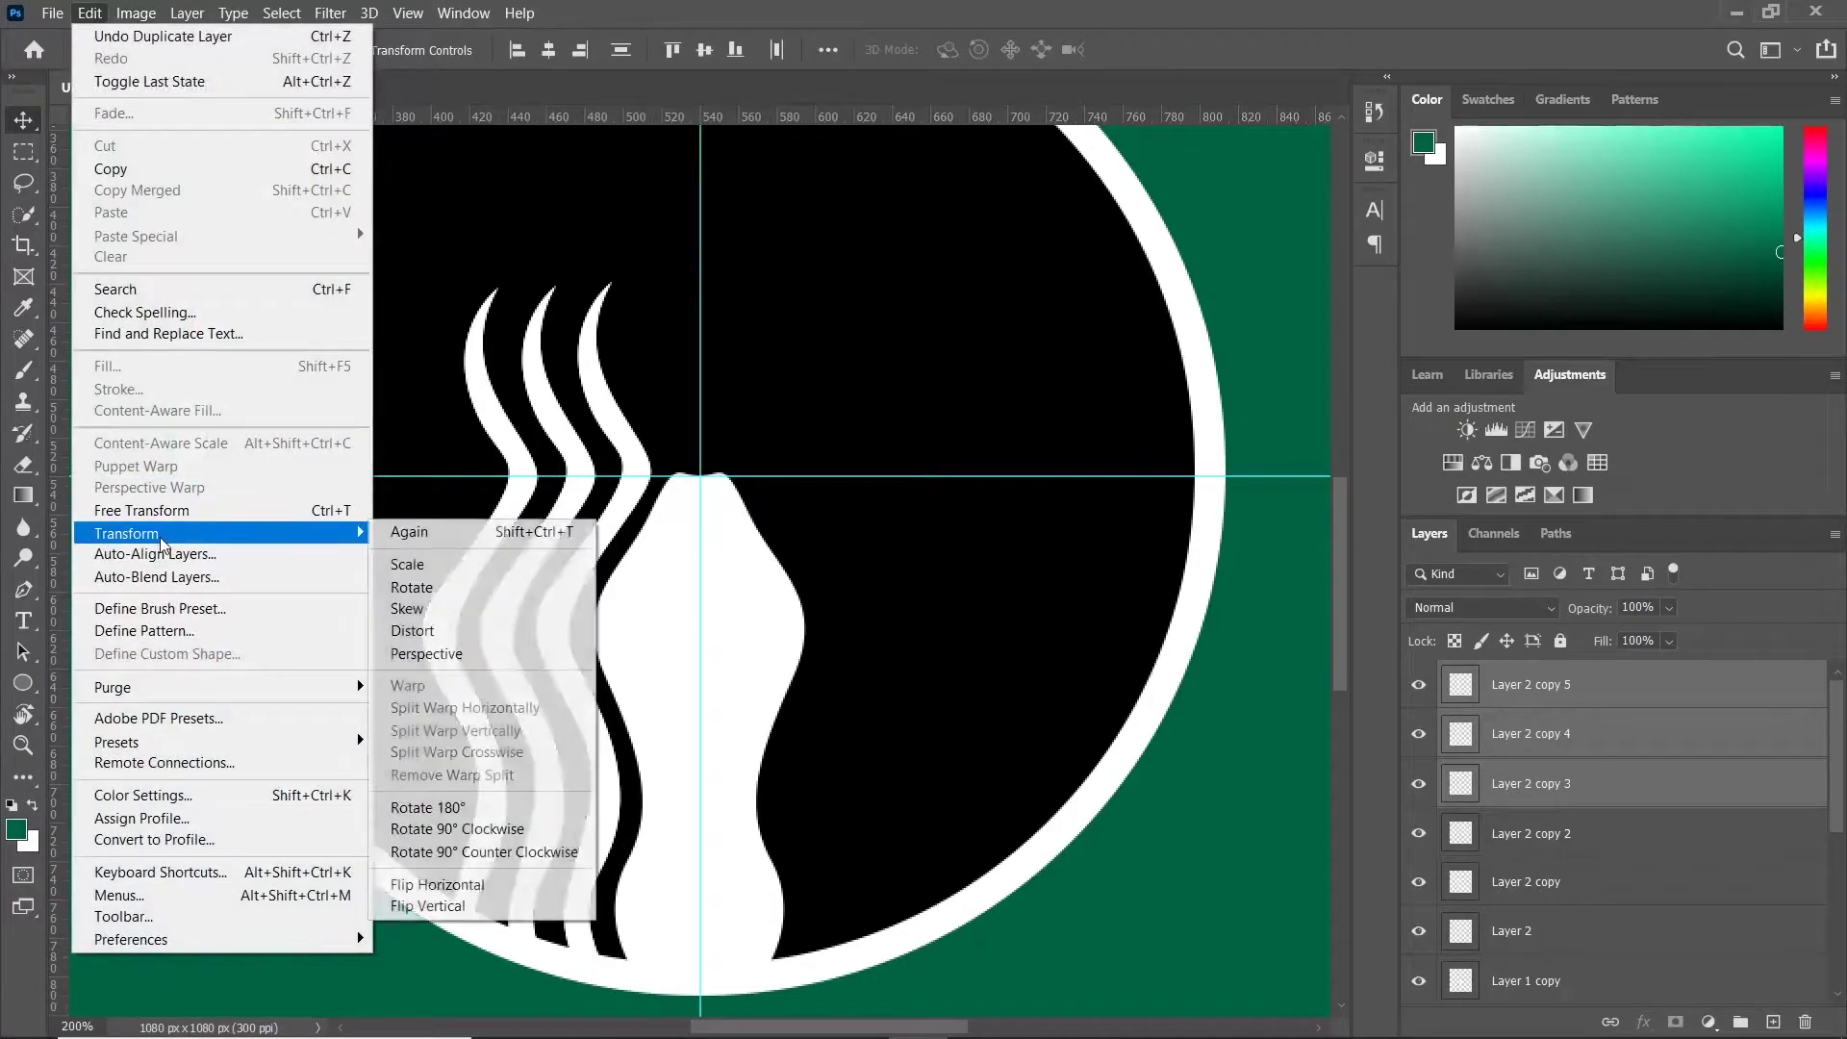
click(438, 885)
key(shift+Right)
key(shift+Right)
key(shift+Right)
key(shift+Right)
key(shift+Right)
key(shift+Right)
key(shift+Right)
key(shift+Right)
key(shift+Right)
key(shift+Right)
key(shift+Right)
key(shift+Right)
key(shift+Right)
key(shift+Right)
key(shift+Right)
key(shift+Right)
key(shift+Right)
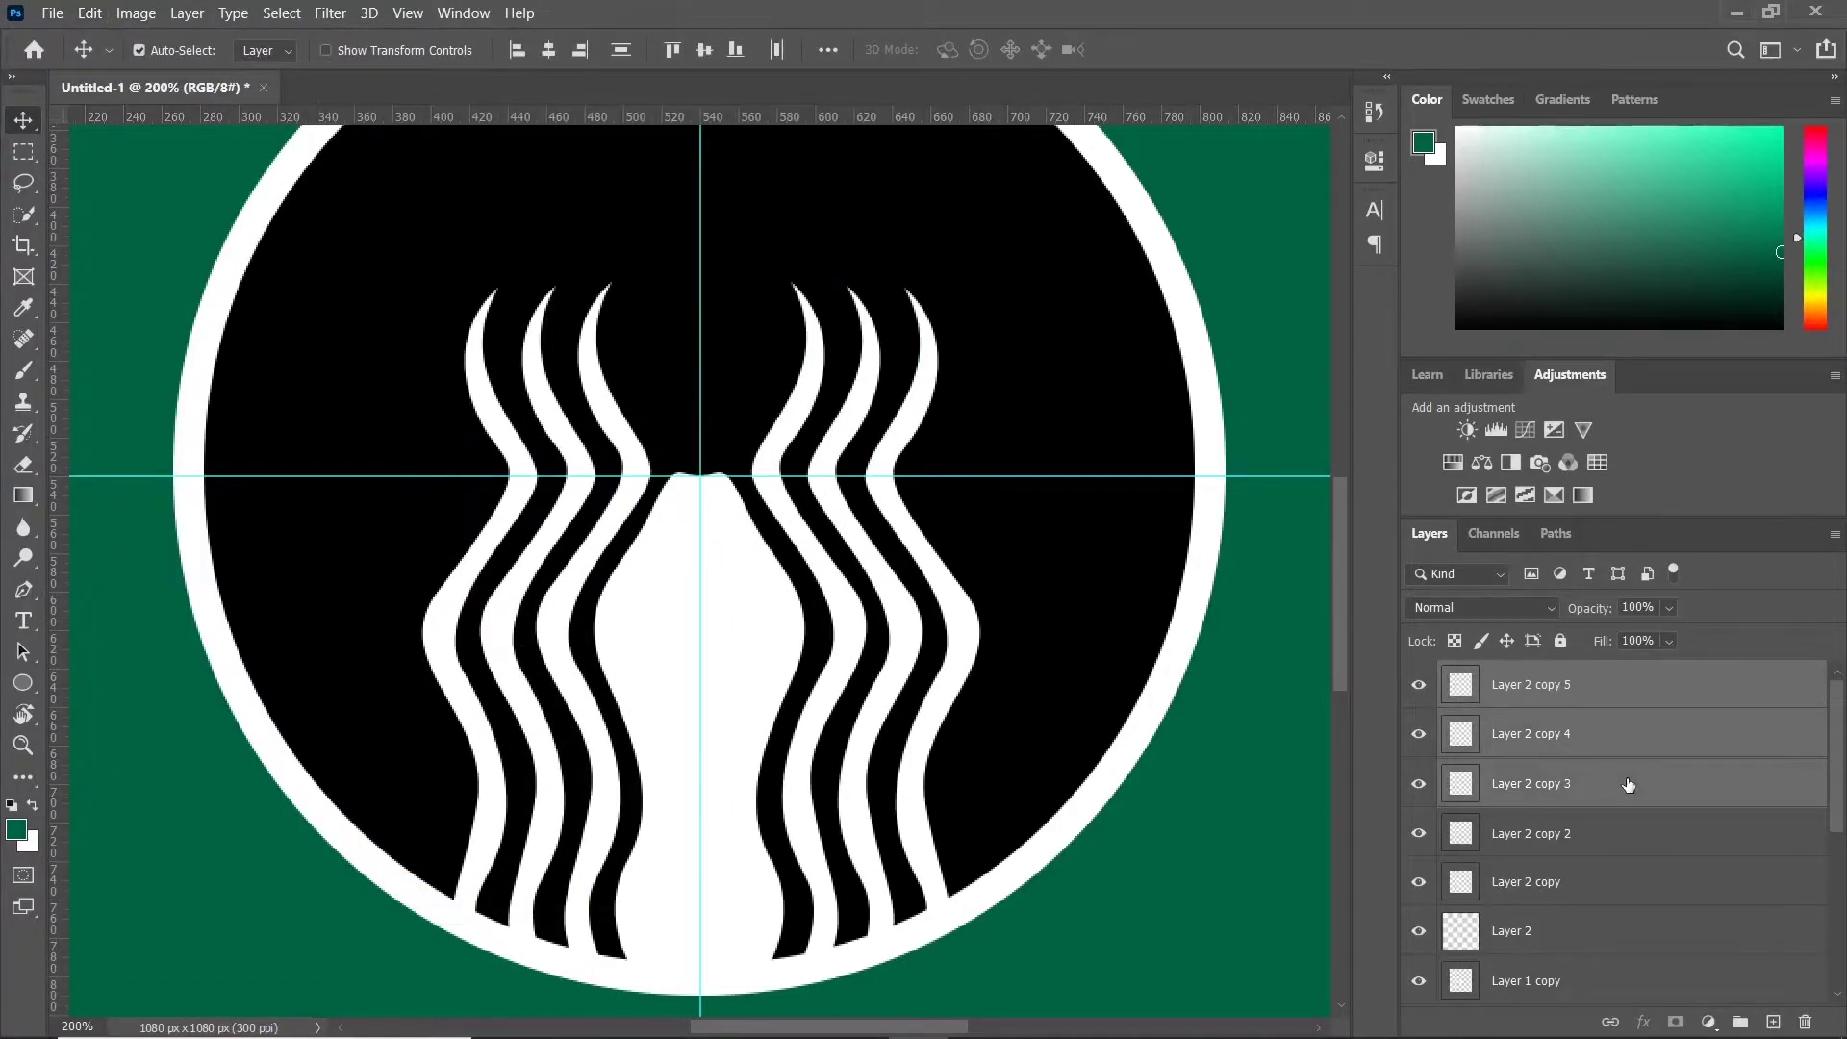
key(ctrl+shift+alt+n)
scroll(672, 379, up, 3)
Step: Draw a curved crown half above the hair with the Pen and fill it white
key(p)
click(514, 387)
drag(888, 386, 1077, 490)
scroll(1078, 491, up, 1)
drag(949, 347, 963, 339)
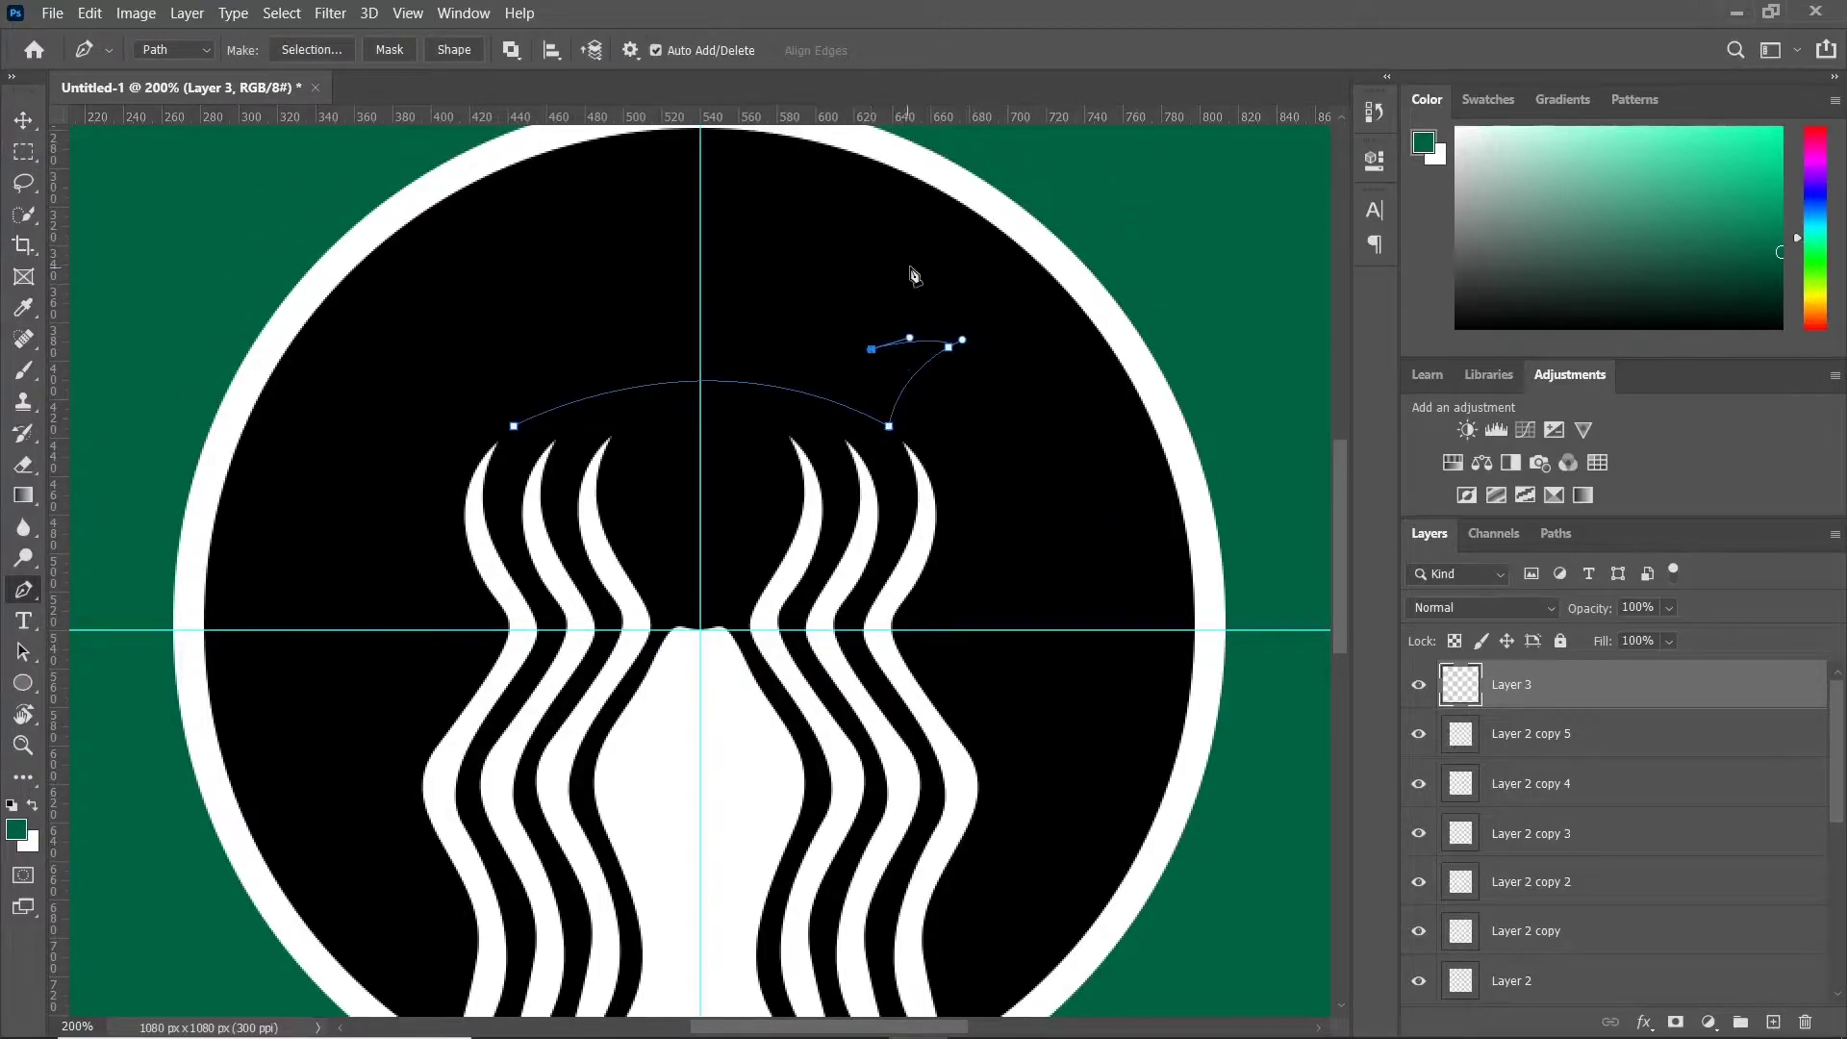
drag(758, 343, 689, 385)
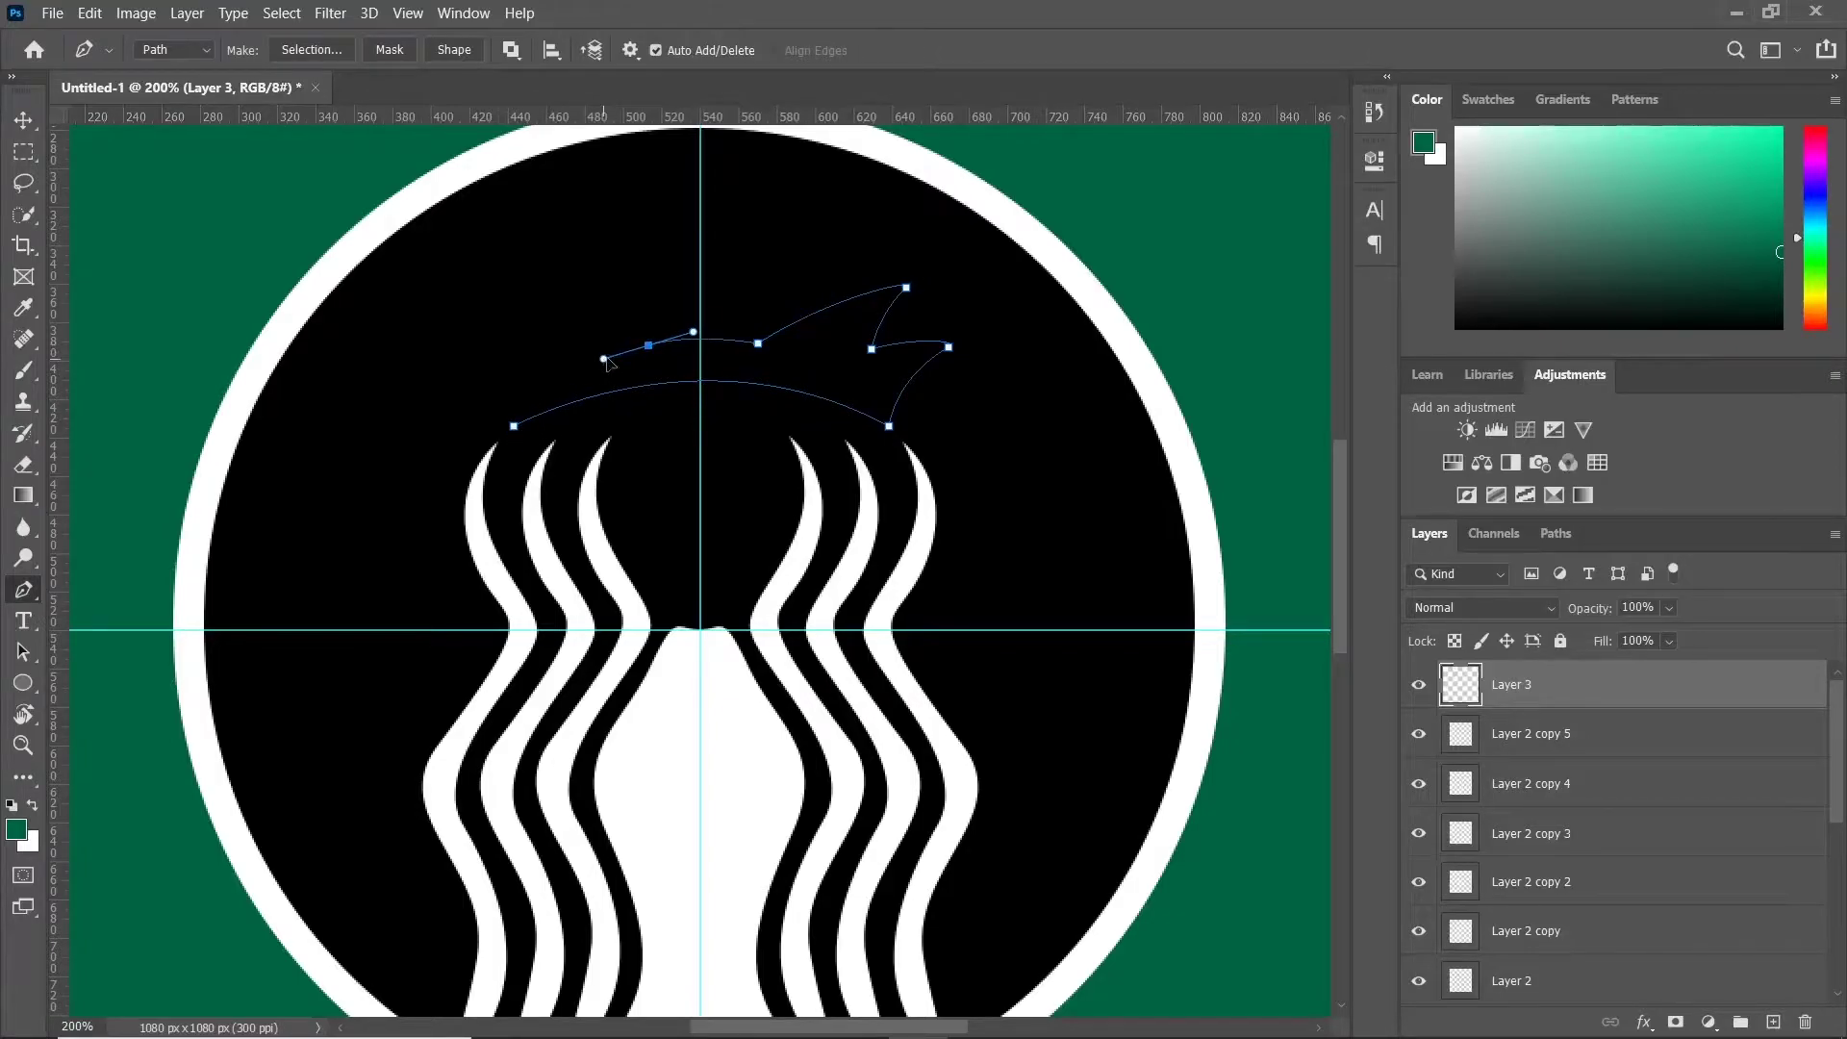
right_click(766, 286)
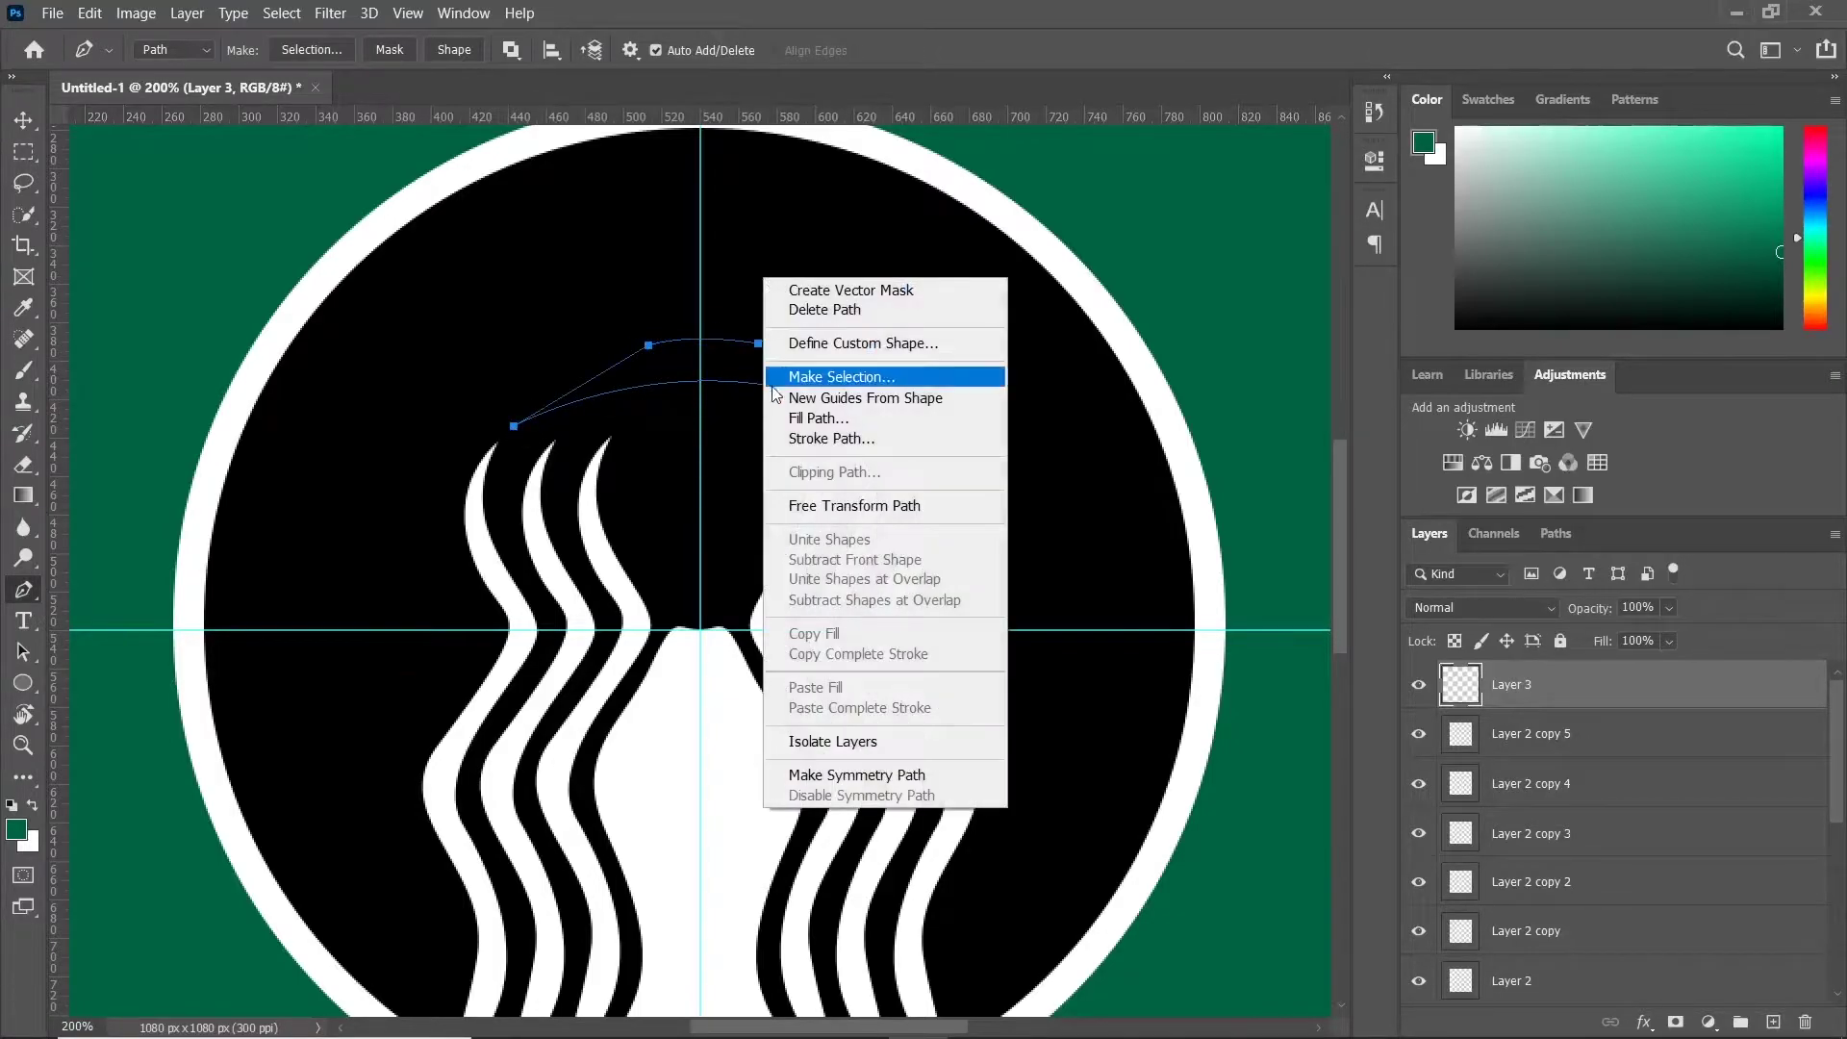
click(846, 415)
click(1079, 271)
Step: Duplicate the crown layer, flip it horizontally, and move it to the crown's left
right_click(1523, 683)
click(1300, 135)
key(Return)
click(136, 14)
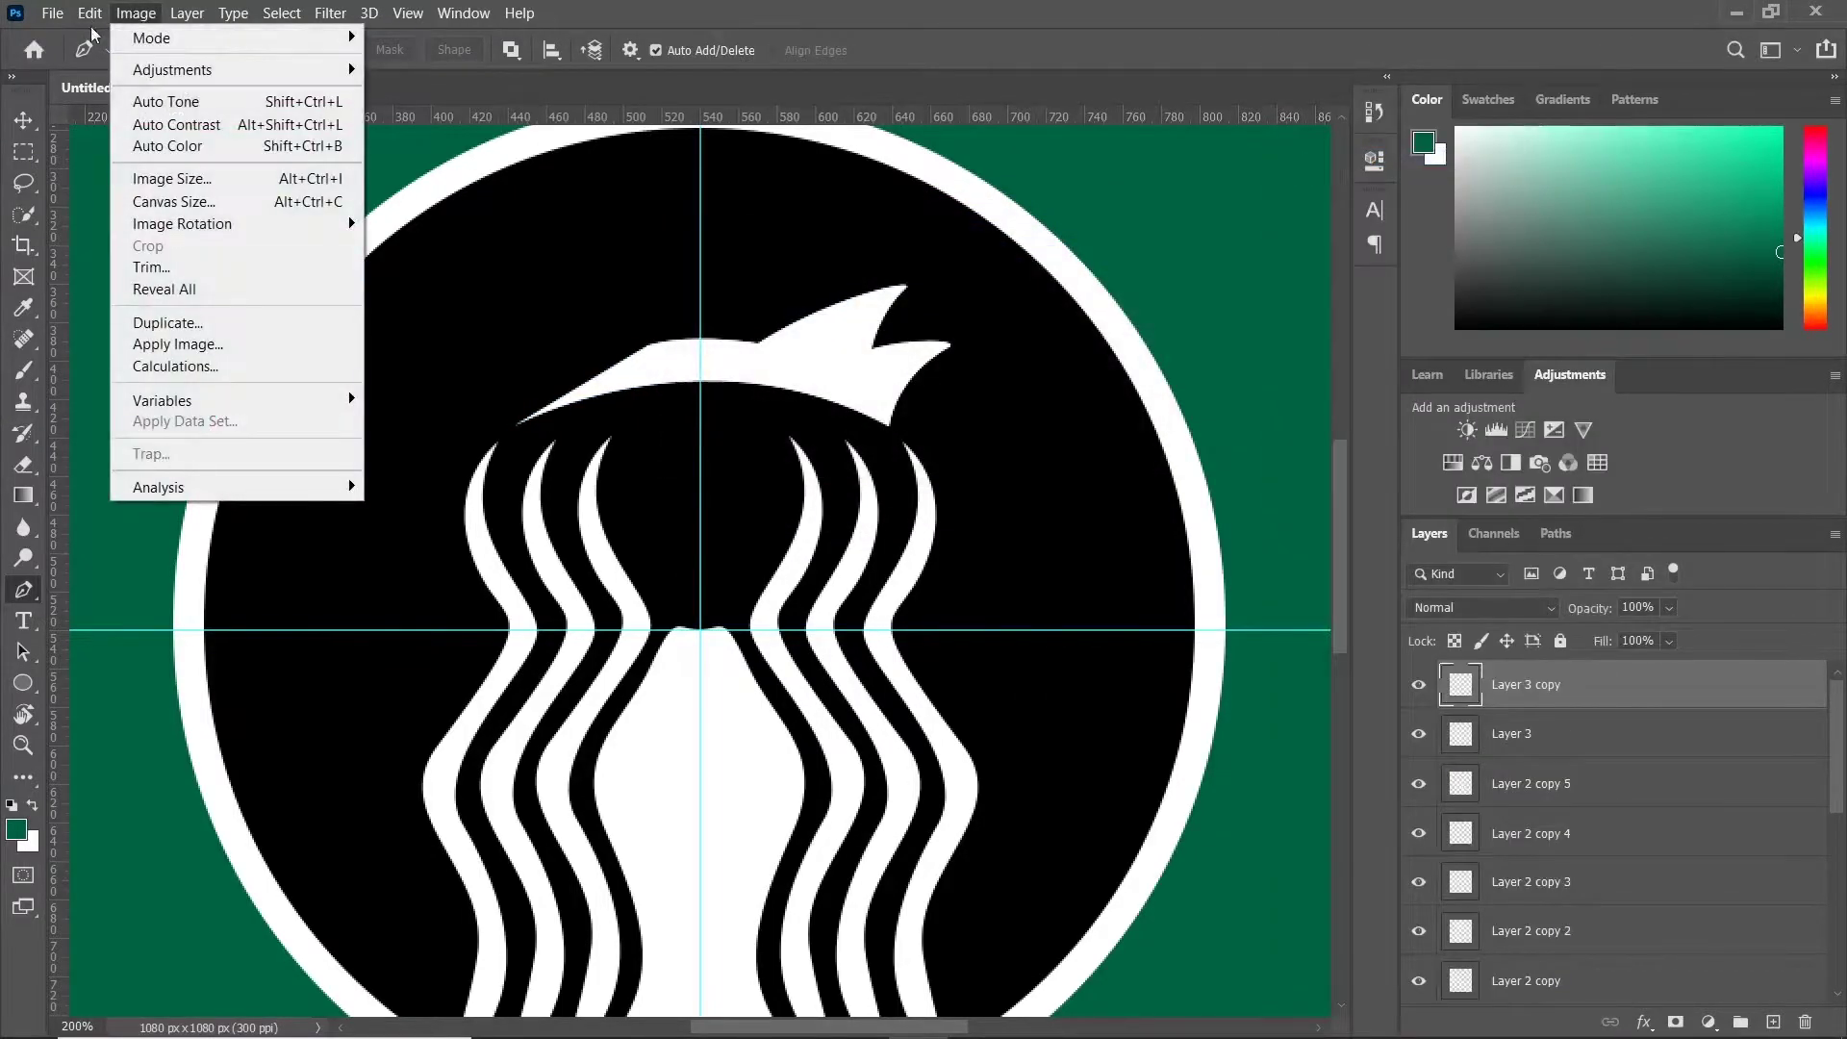
mouse_move(90, 13)
mouse_move(319, 534)
click(427, 885)
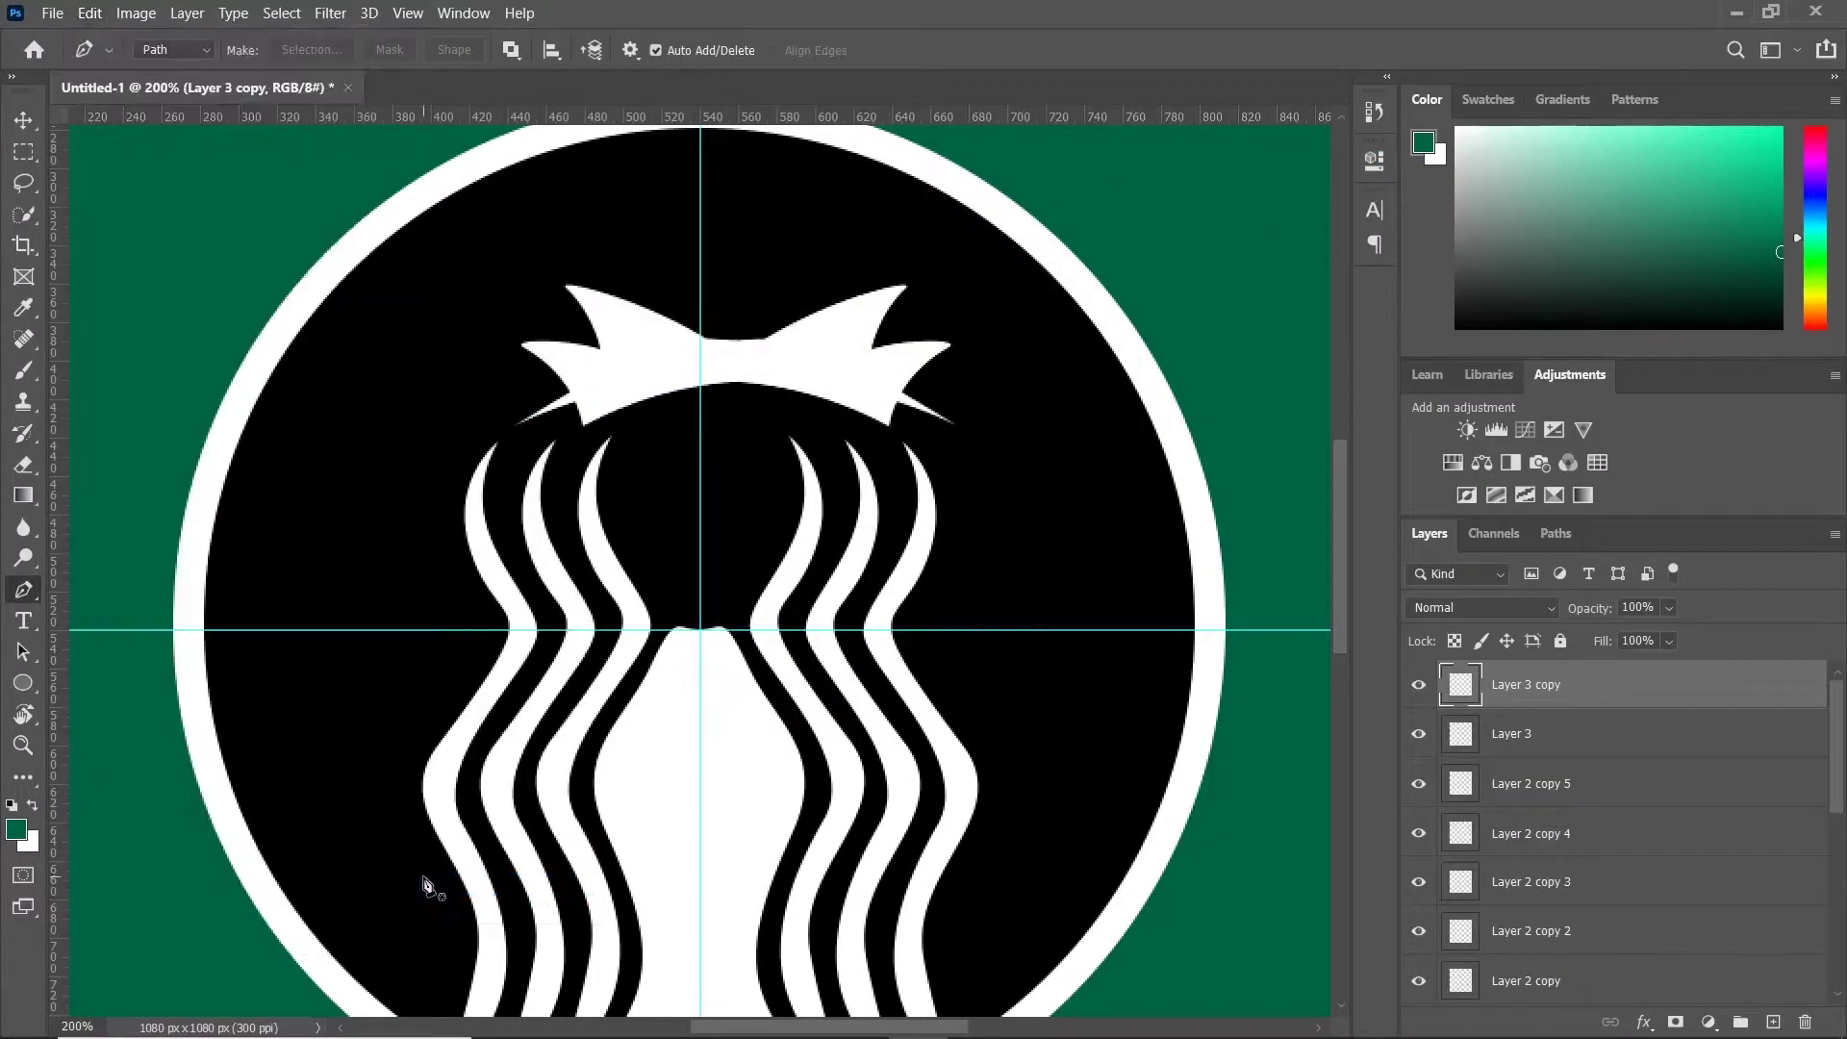
key(v)
drag(612, 399, 554, 368)
scroll(1032, 510, up, 1)
Step: Draw a white five-point star with the Polygon Tool and centre it above the crown
right_click(23, 682)
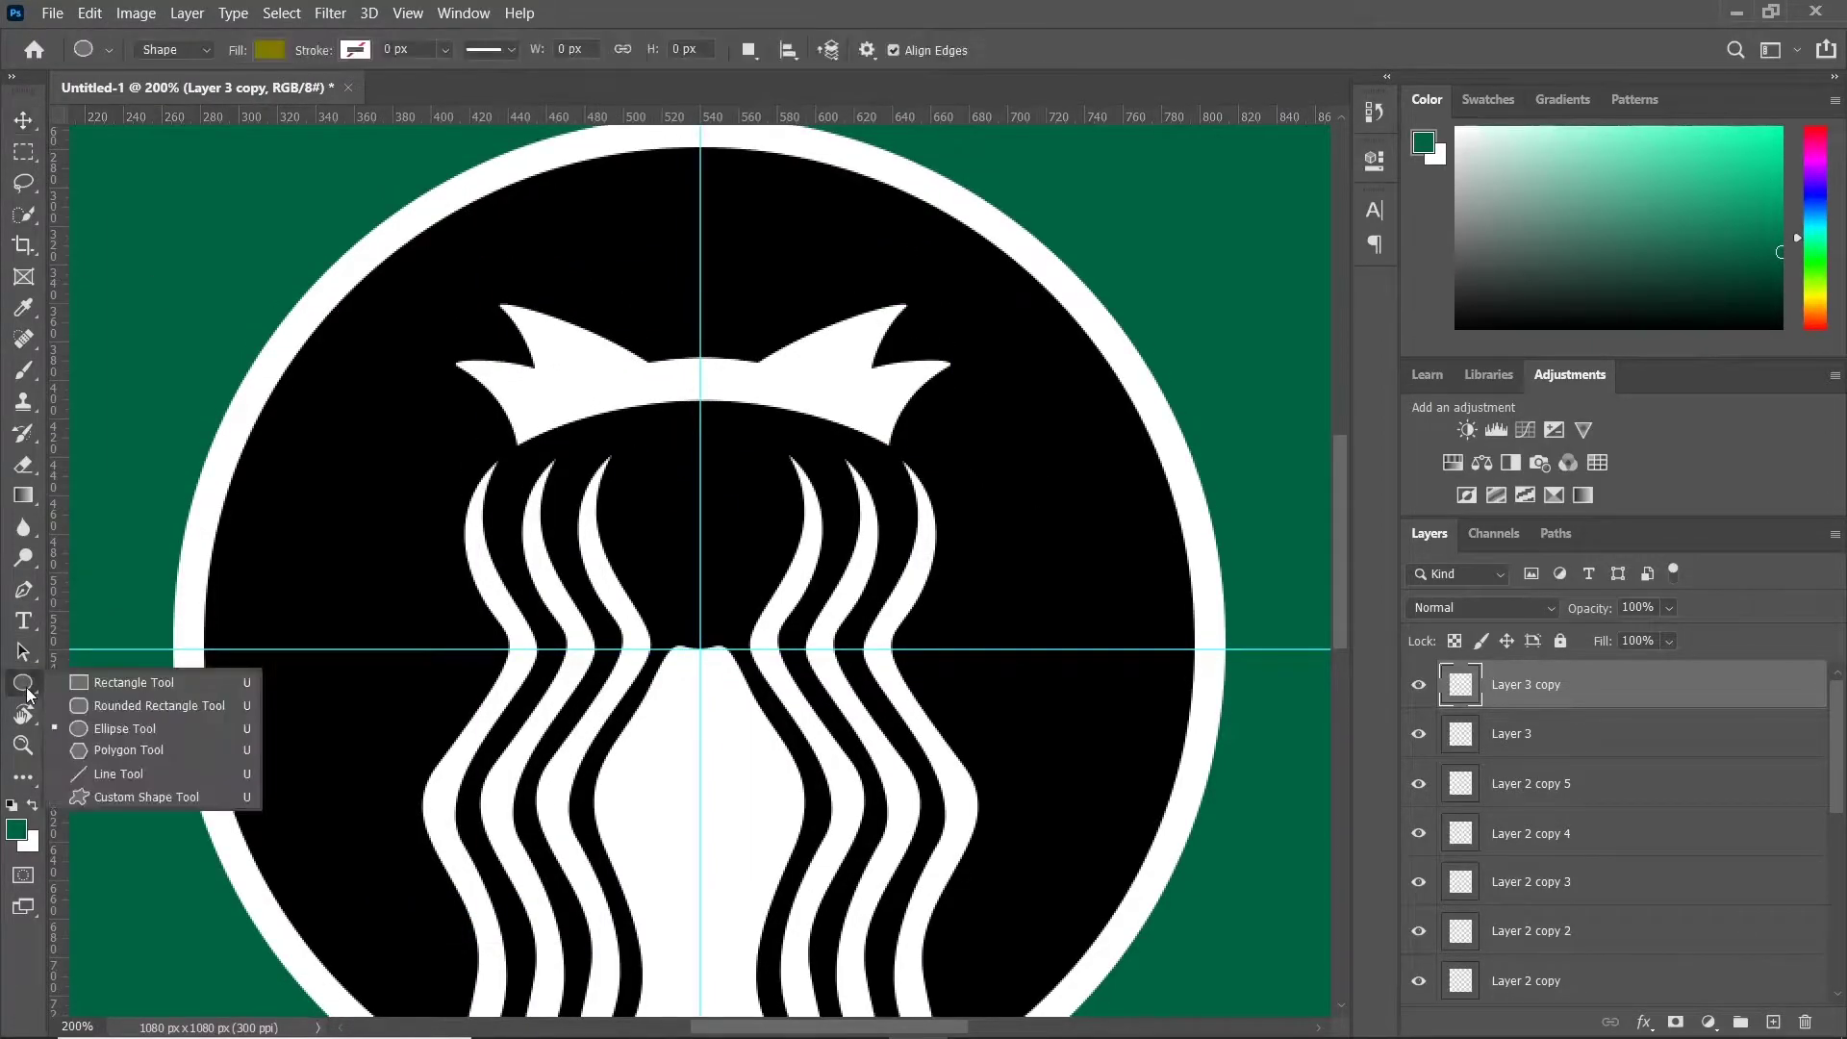
click(104, 751)
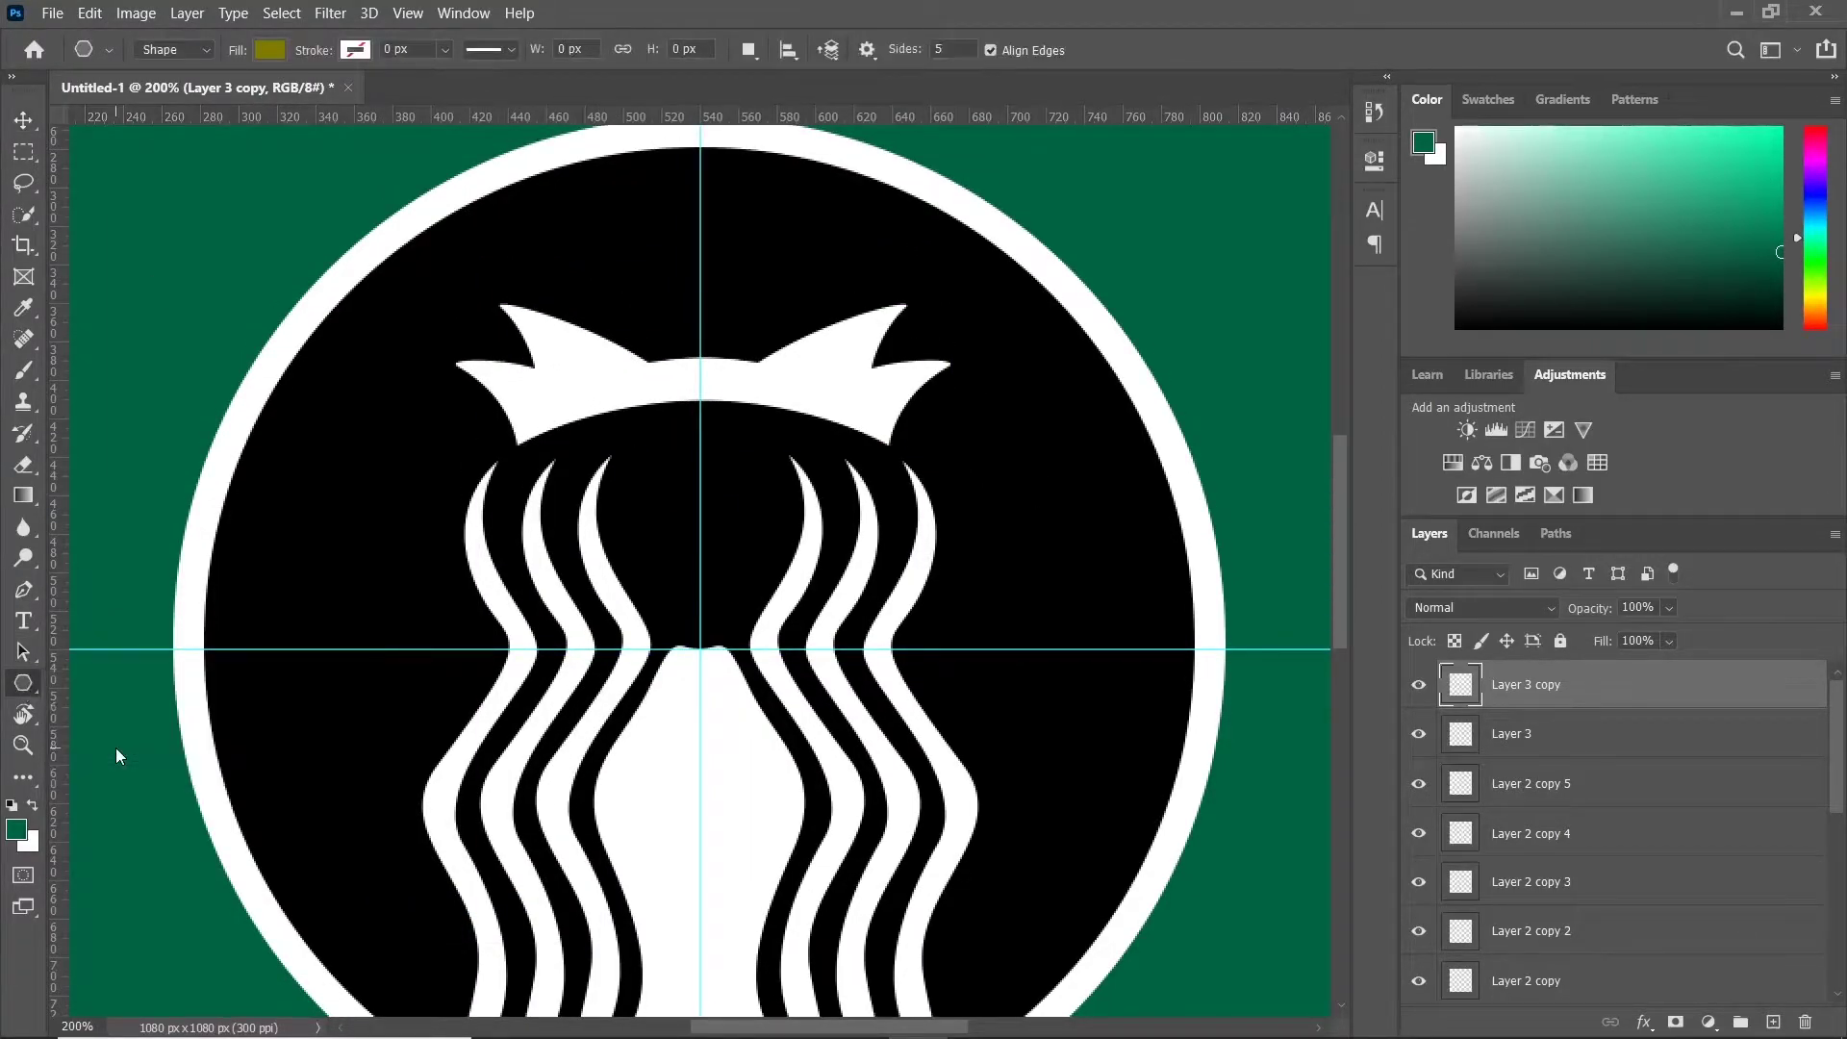
click(867, 50)
click(769, 219)
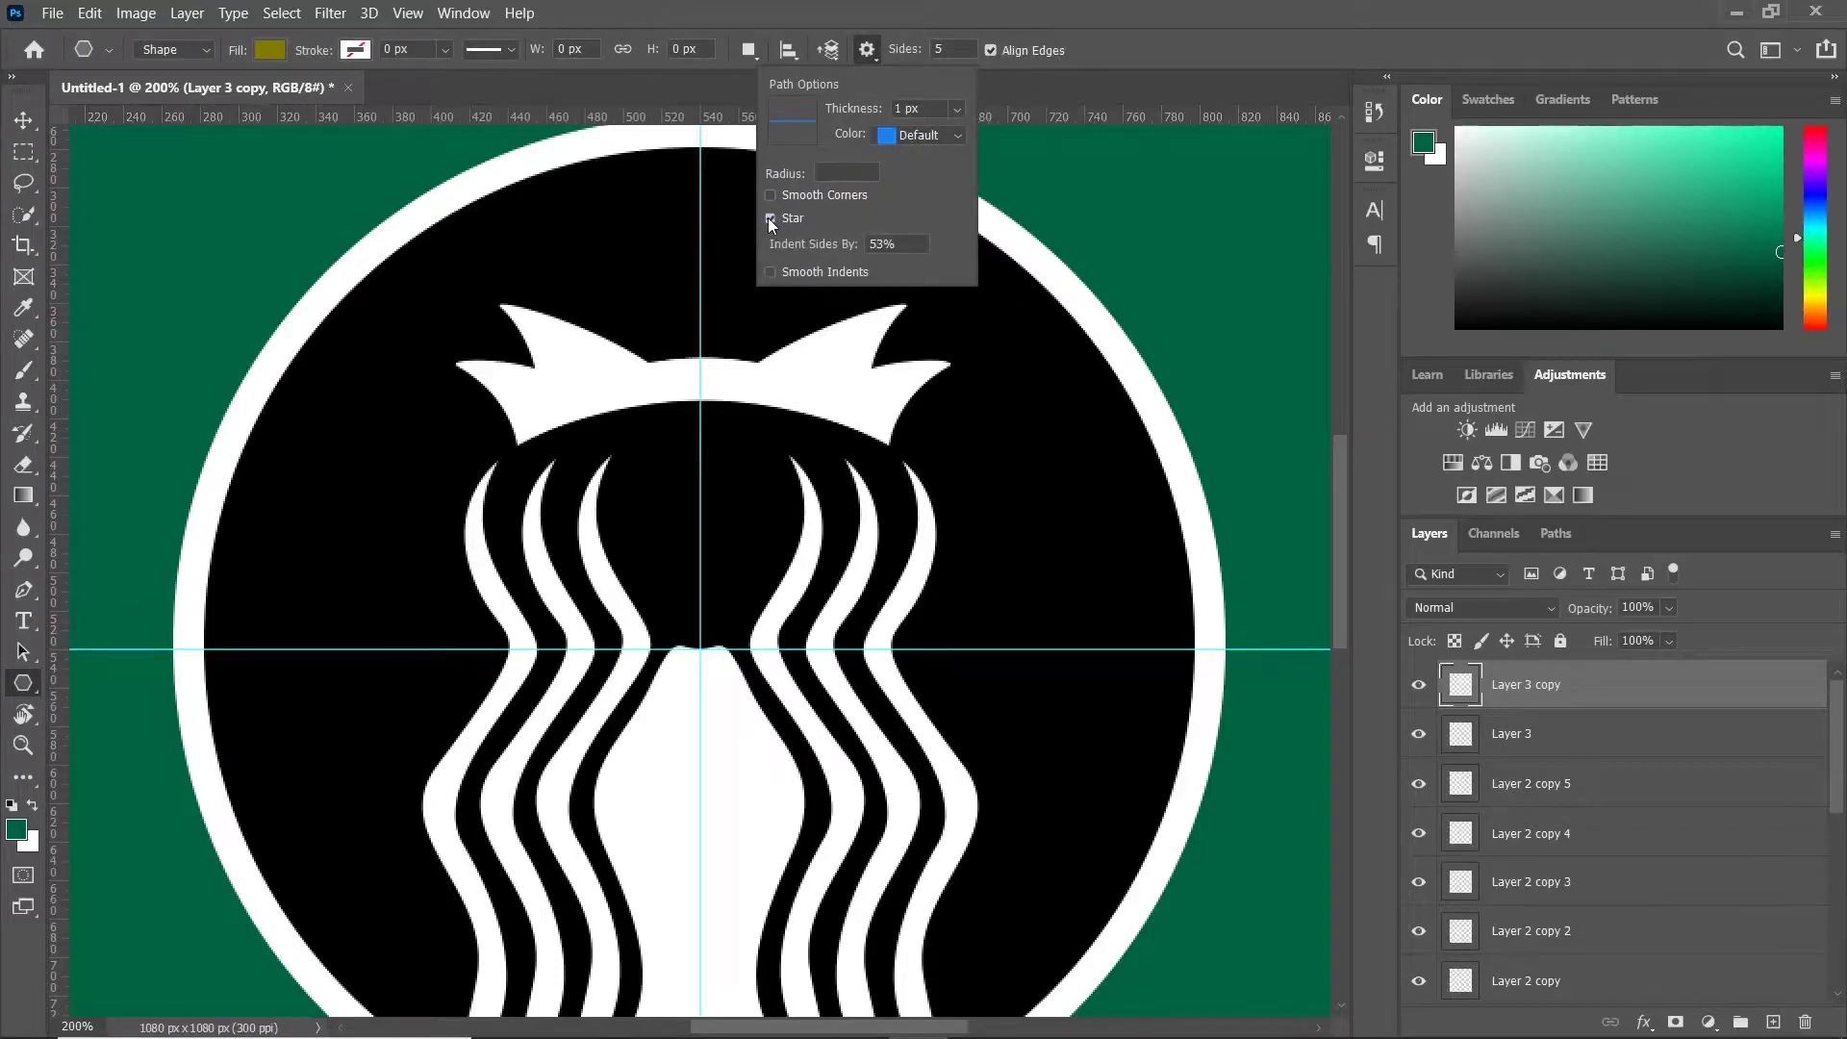
click(266, 50)
click(146, 174)
drag(620, 214, 683, 279)
click(23, 119)
drag(620, 216, 701, 277)
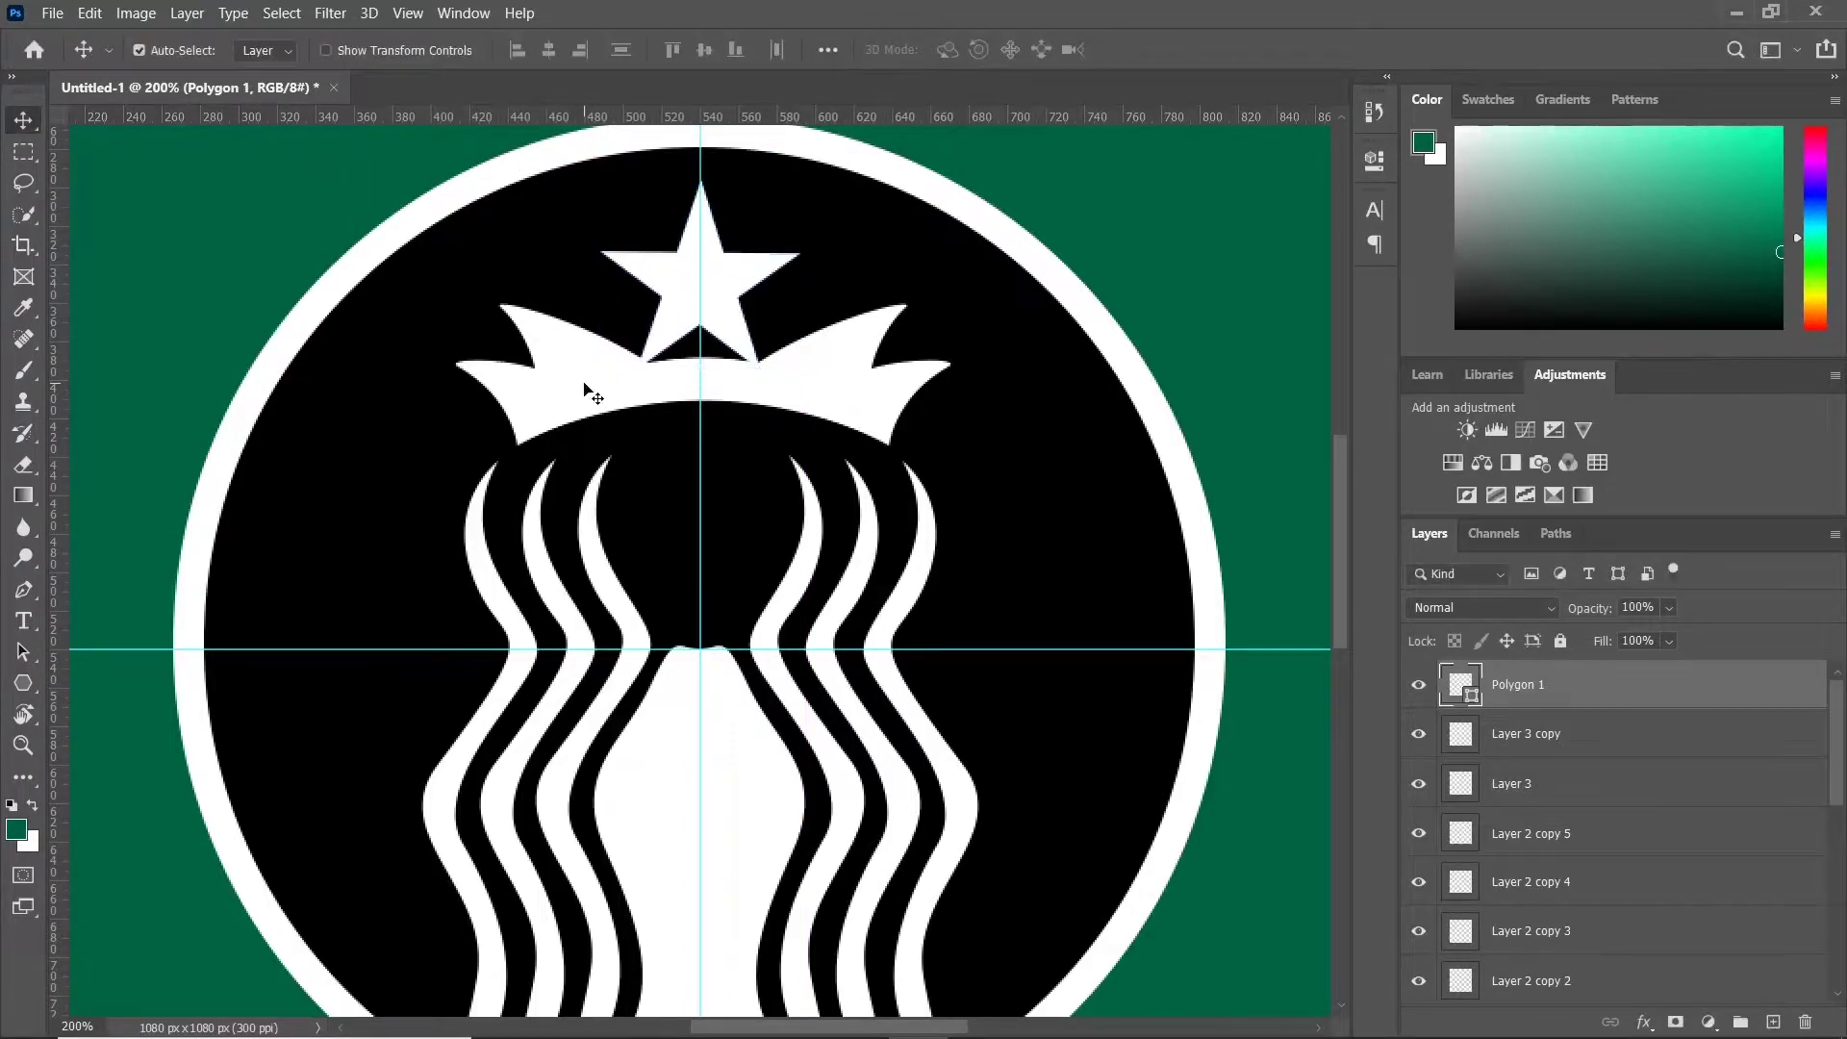
click(23, 592)
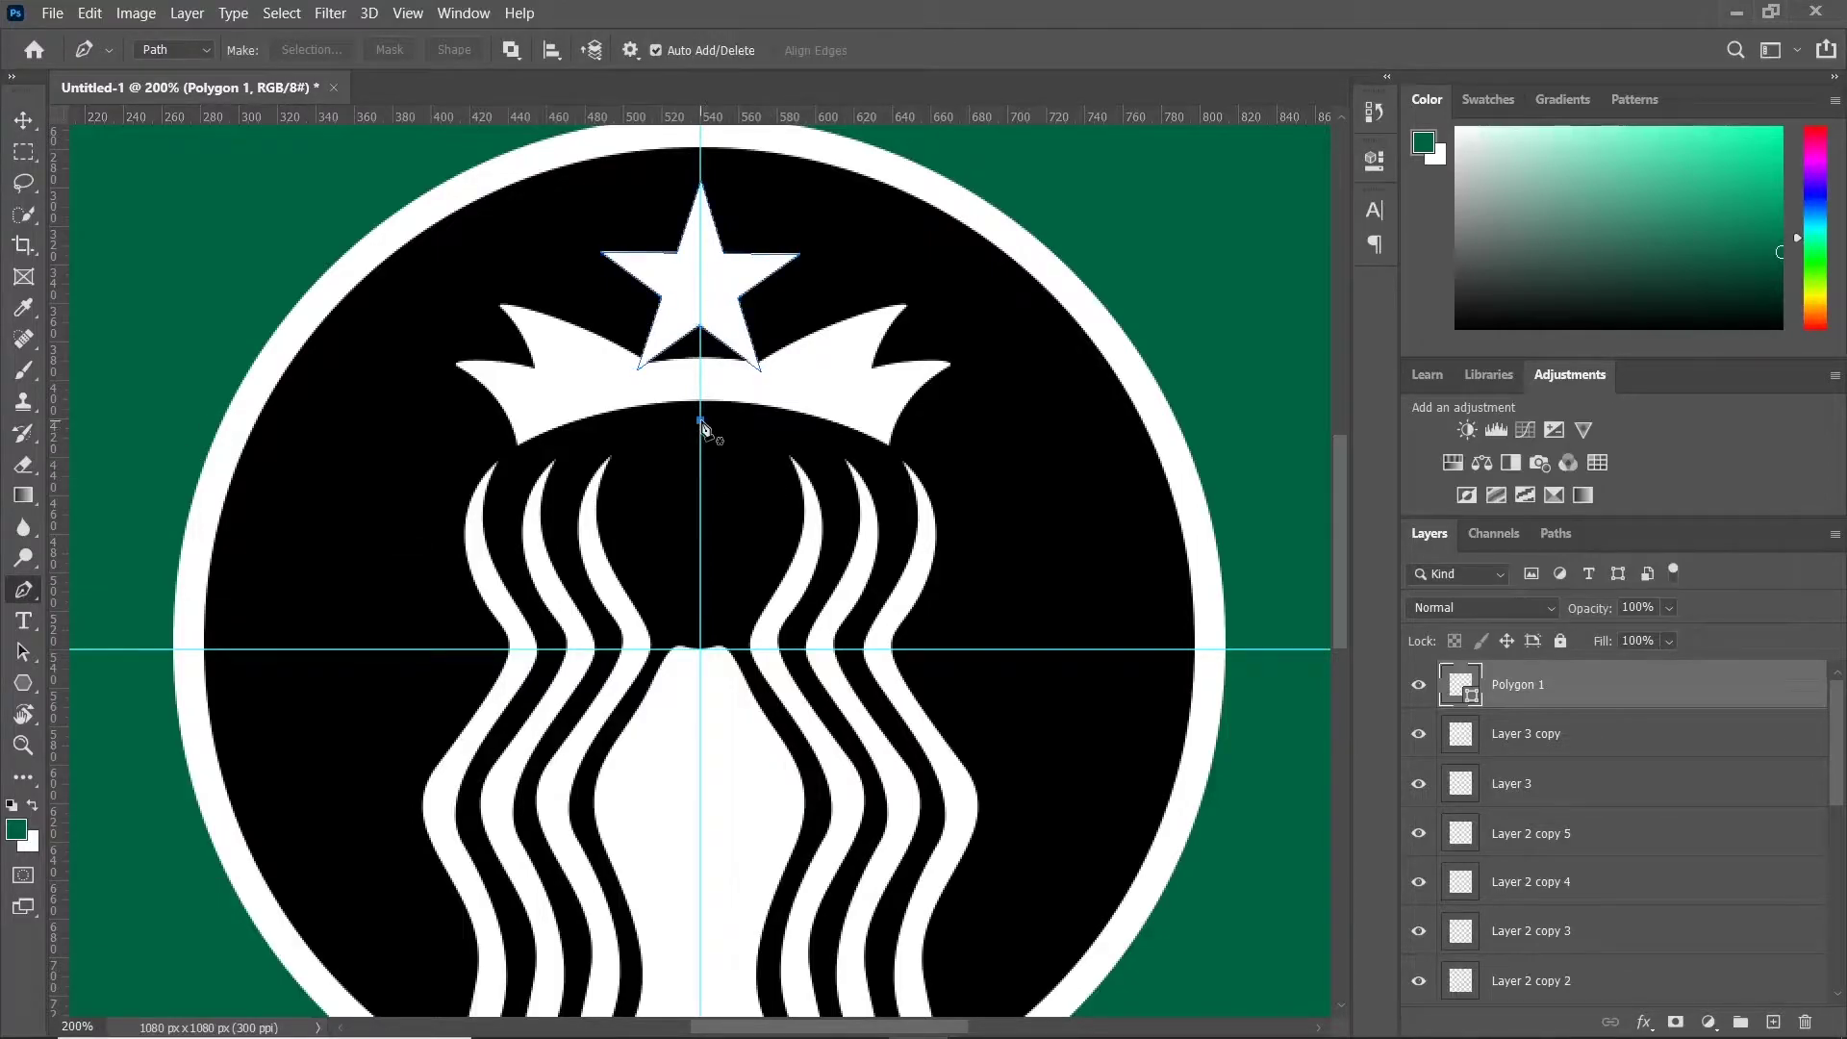
Step: Pen-draw the left half of the siren's face, closing it at the centre guide
drag(631, 546, 628, 567)
click(700, 630)
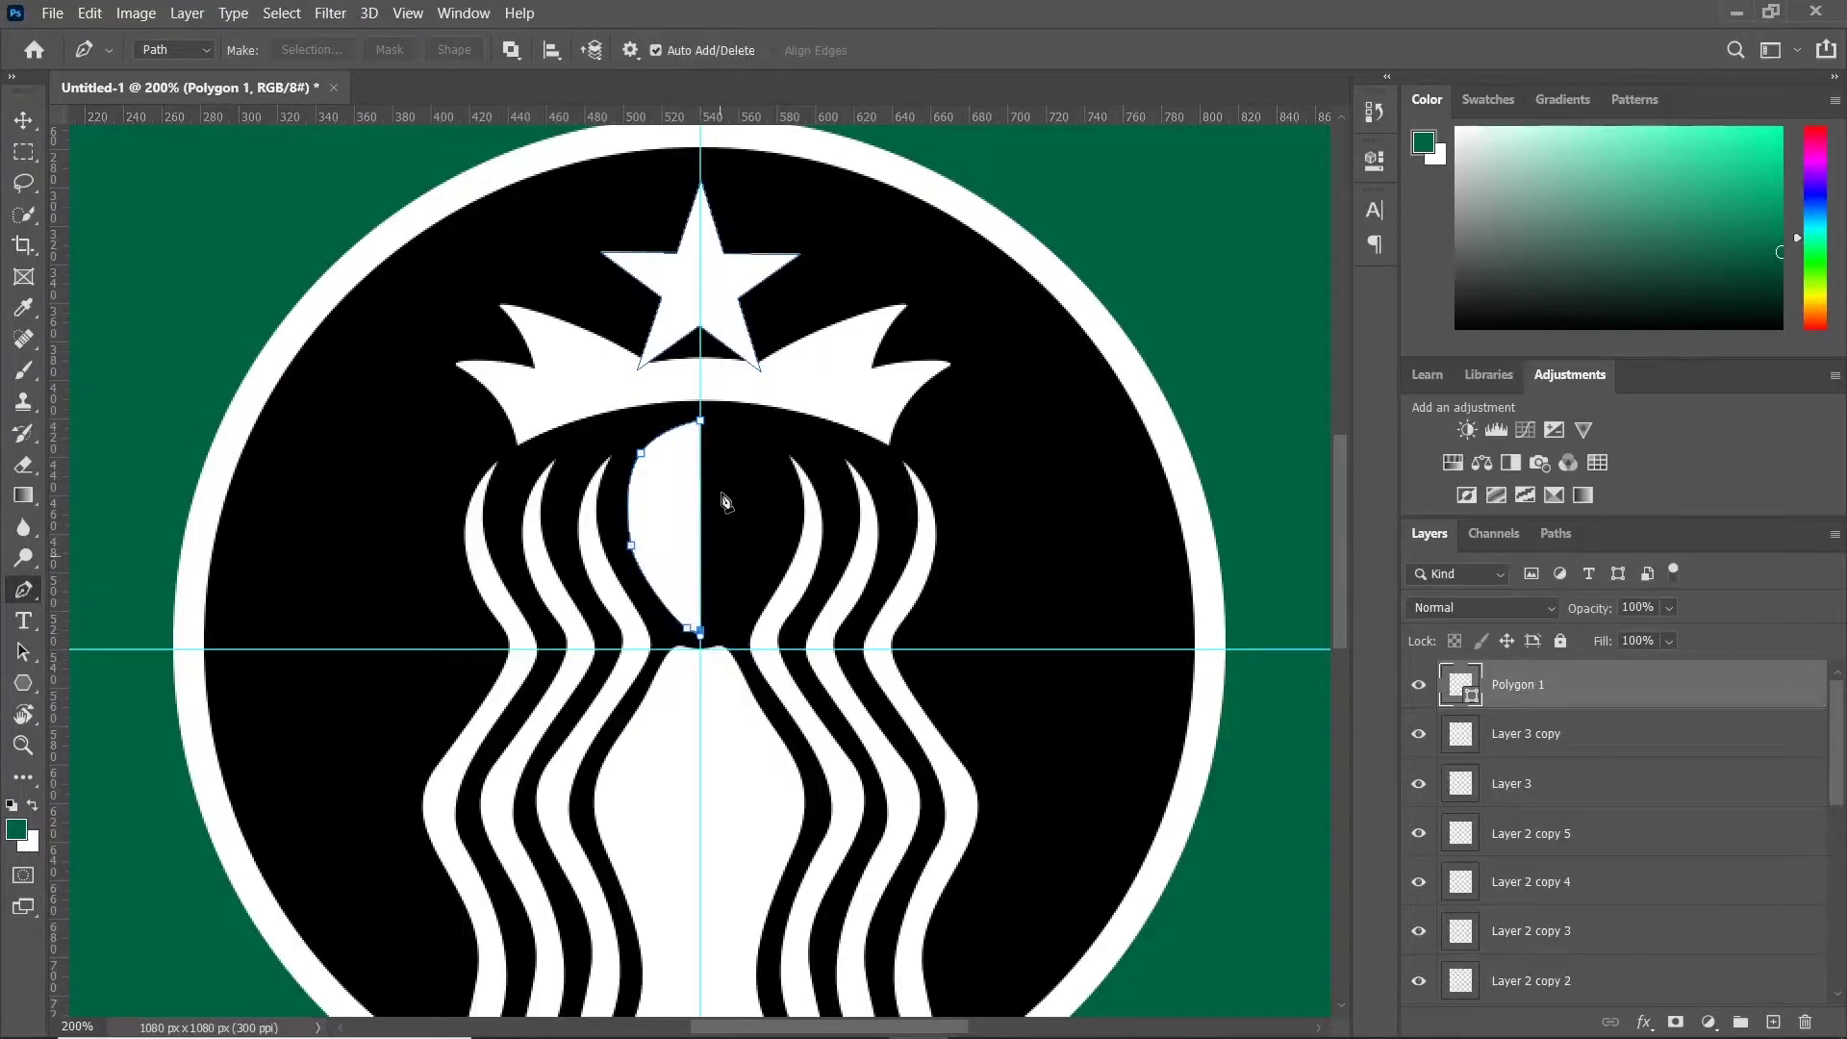
key(ctrl+plus)
Step: Rasterize the face layer and erase the eye, nose and mouth with a size-3 eraser
click(23, 465)
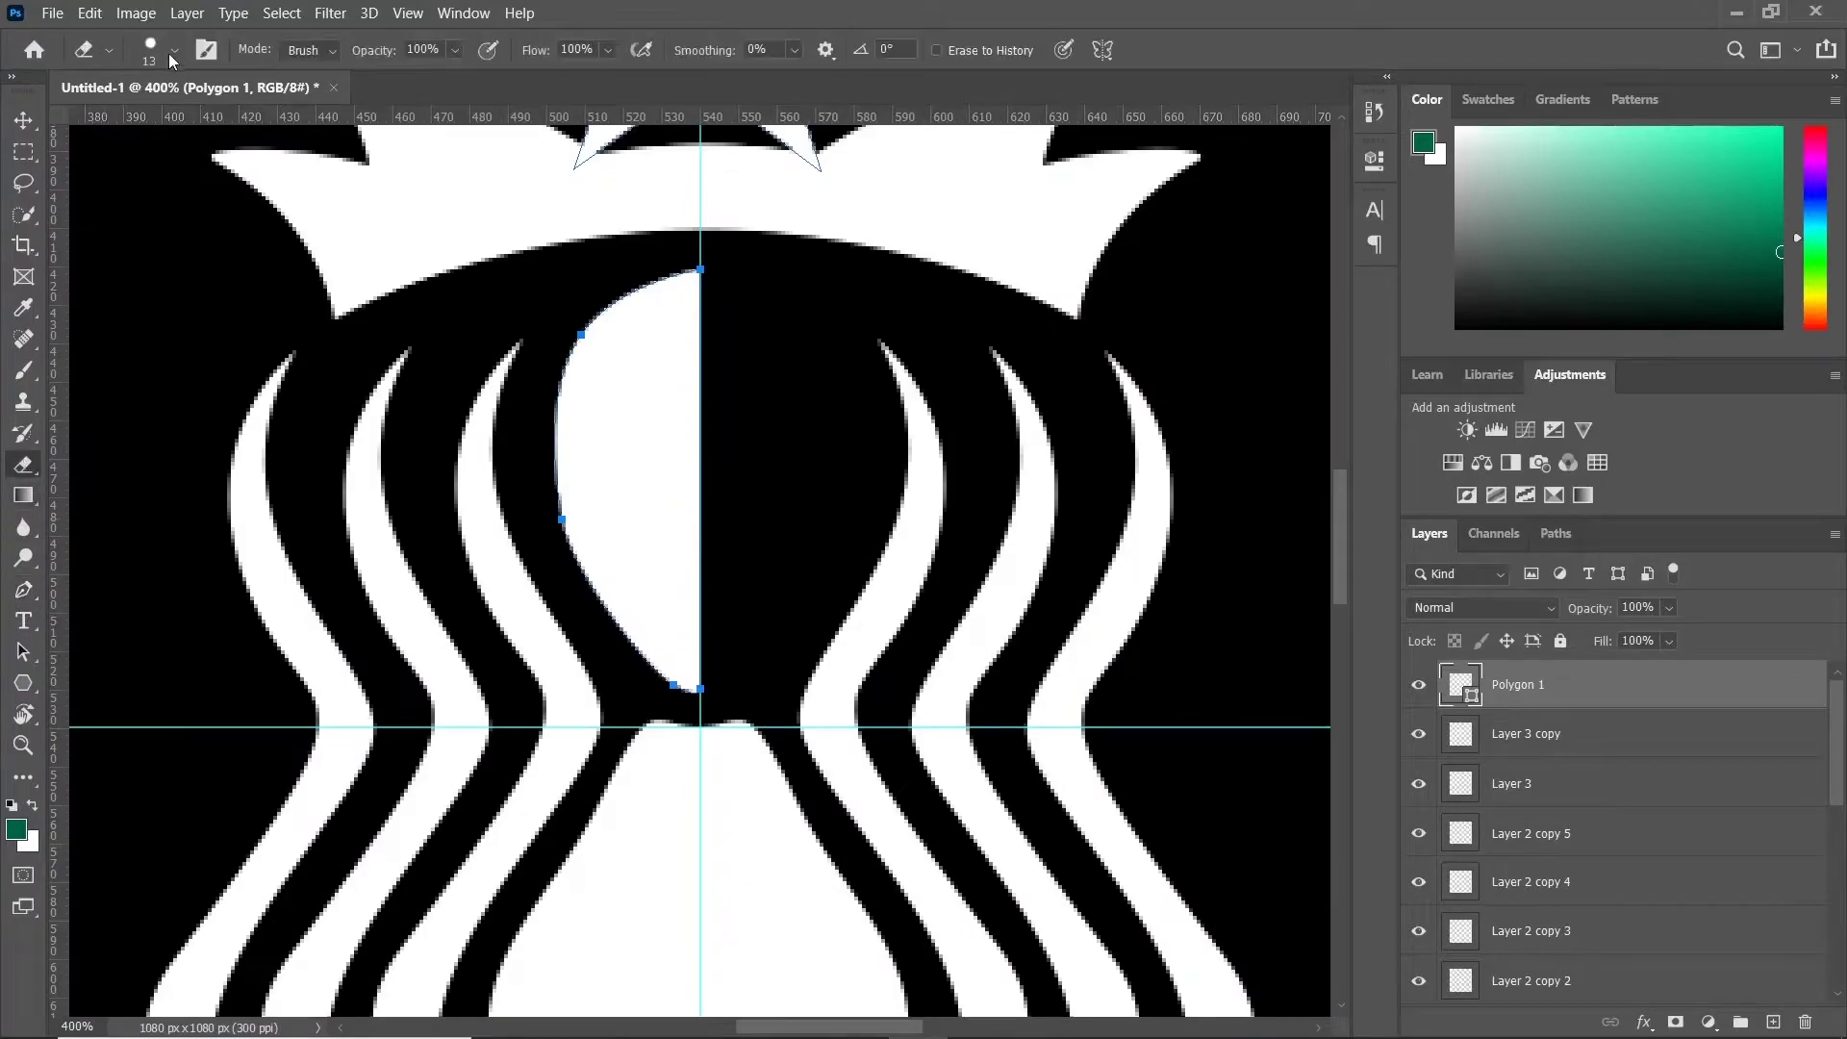
click(174, 50)
key(Escape)
right_click(1500, 684)
click(1293, 438)
mouse_move(563, 380)
mouse_down()
mouse_move(635, 370)
mouse_move(654, 426)
mouse_move(587, 427)
mouse_up()
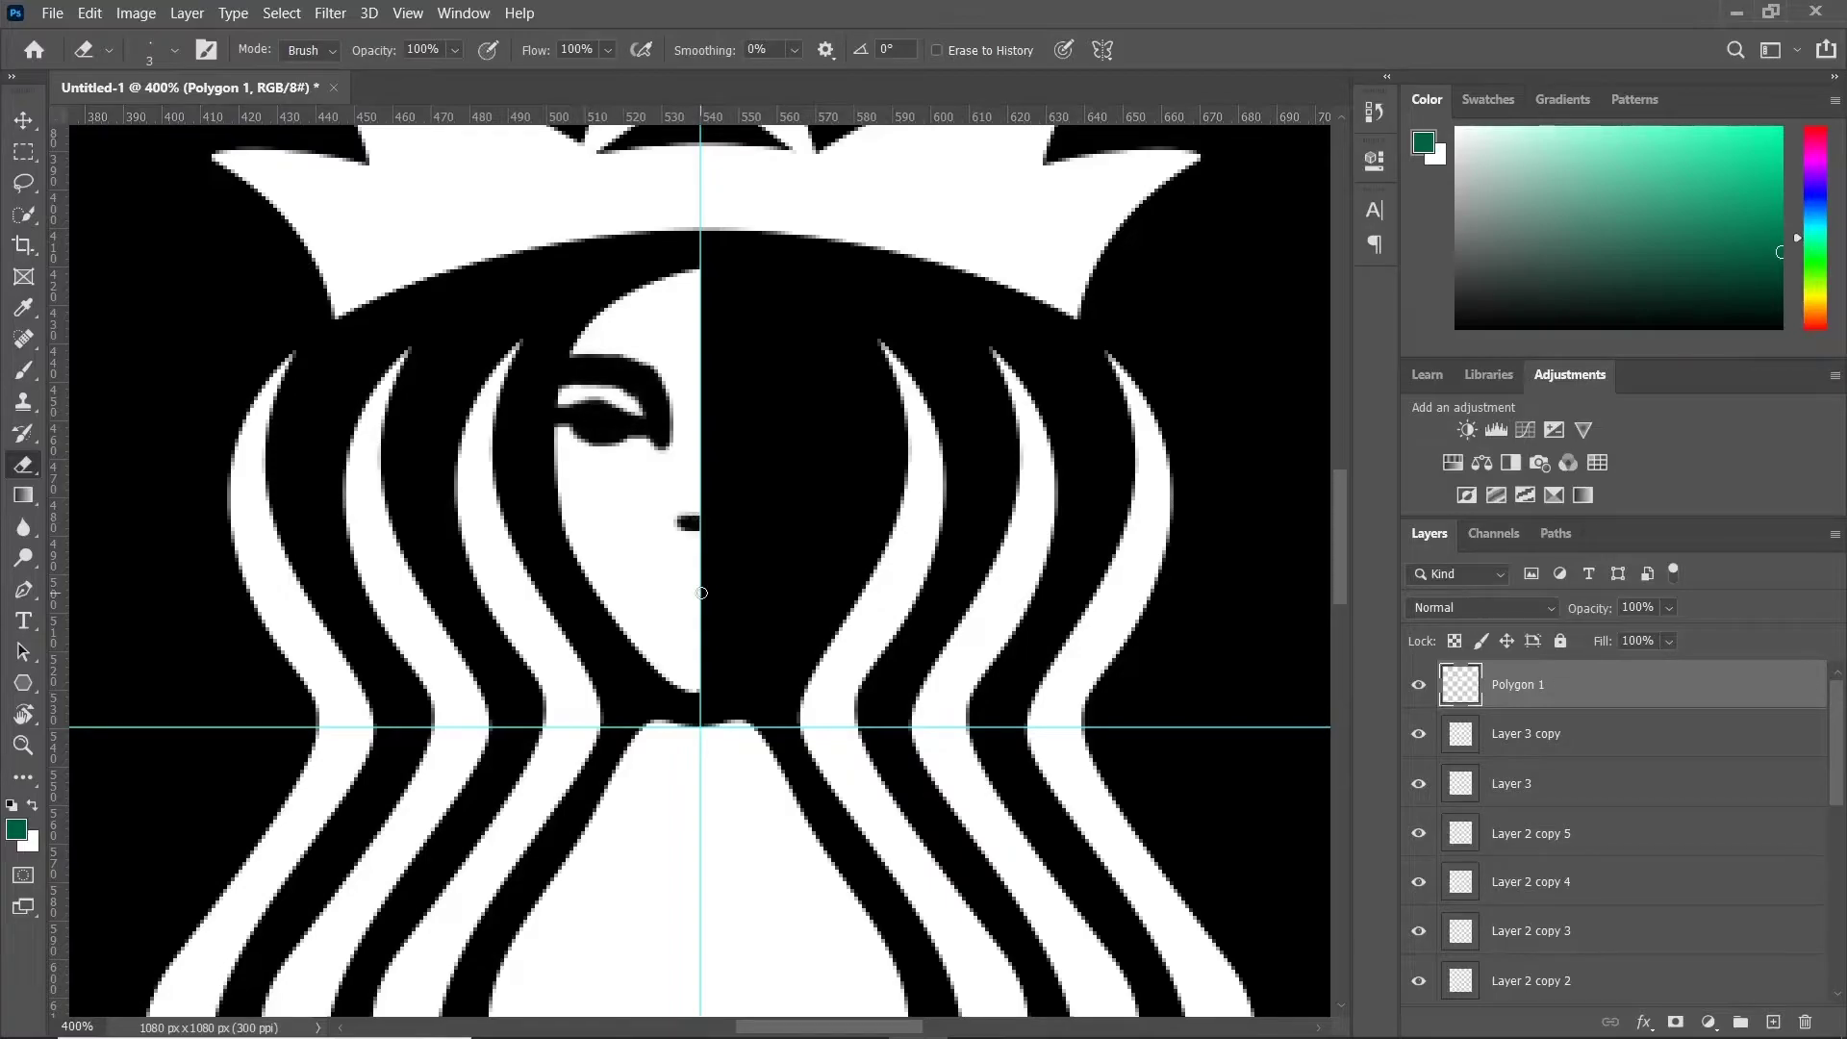
drag(700, 593, 669, 598)
key(ctrl+minus)
key(ctrl+minus)
Step: Duplicate the half face and flip the copy horizontally to form a symmetrical face
key(ctrl+j)
click(135, 12)
mouse_move(238, 541)
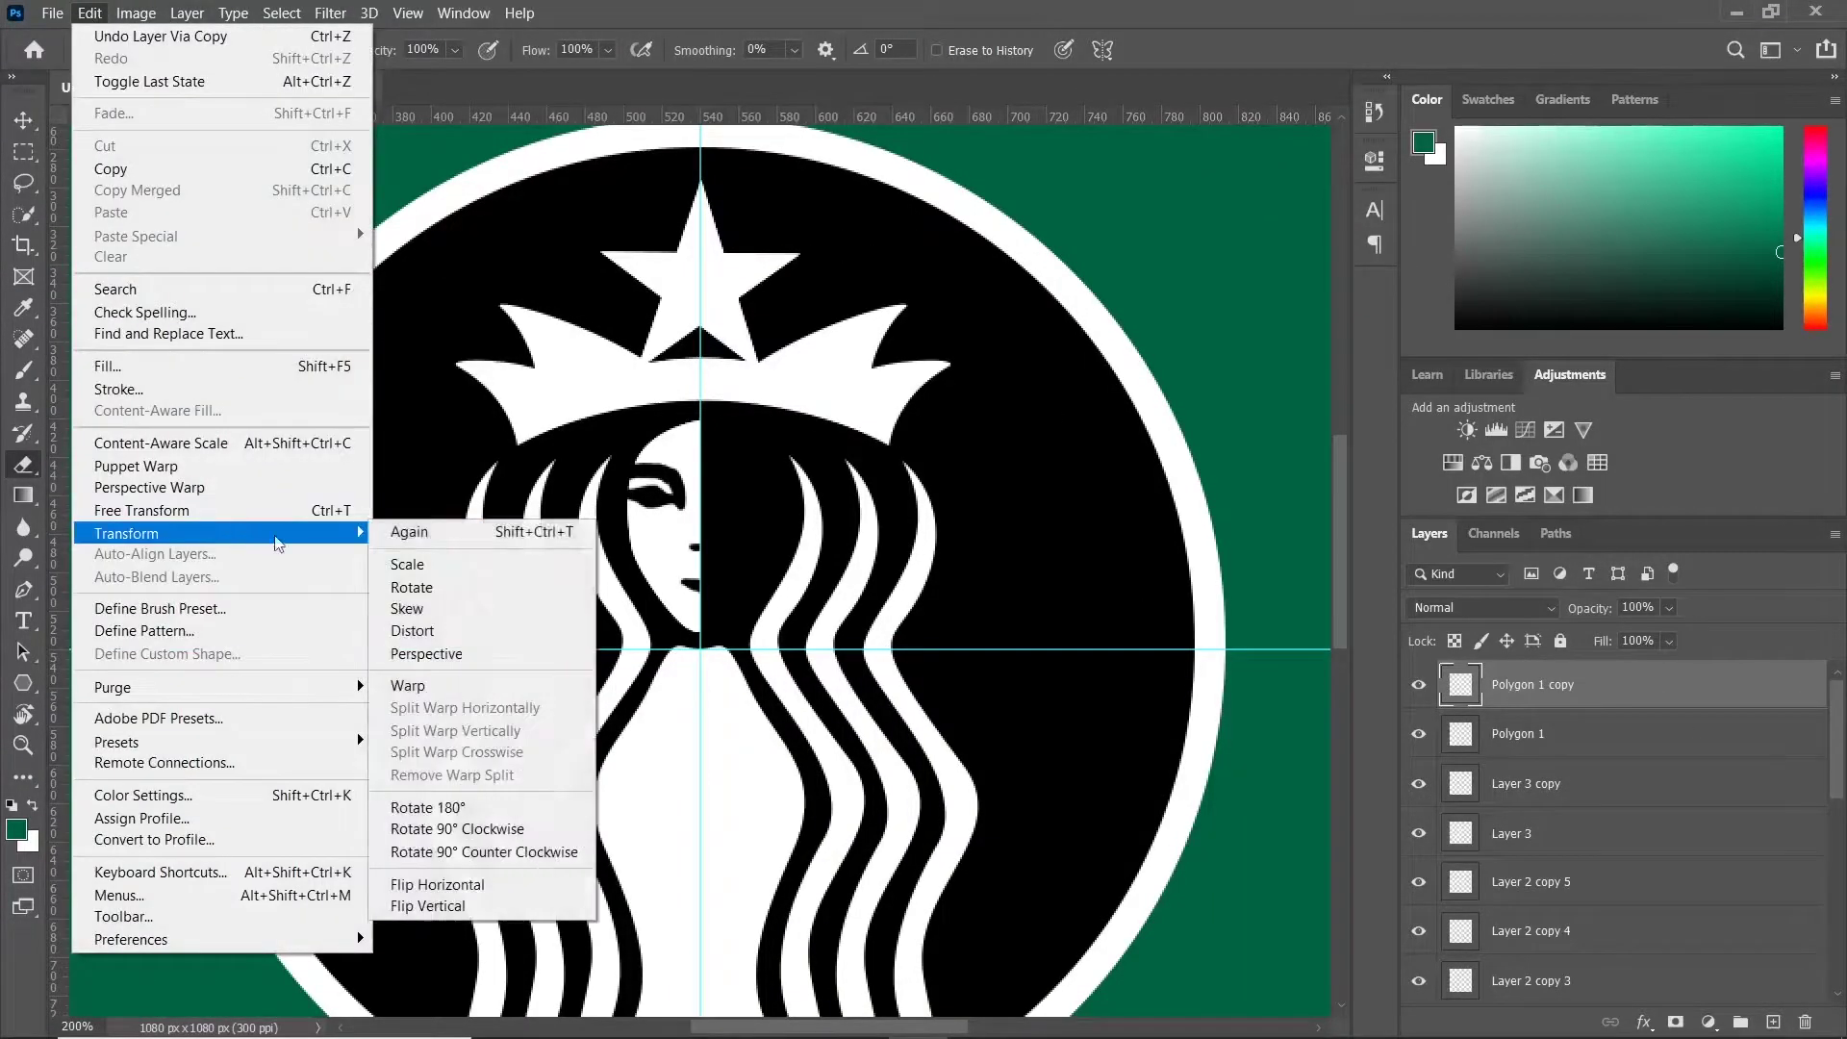
click(433, 883)
key(ctrl+plus)
key(ctrl+plus)
key(b)
key(x)
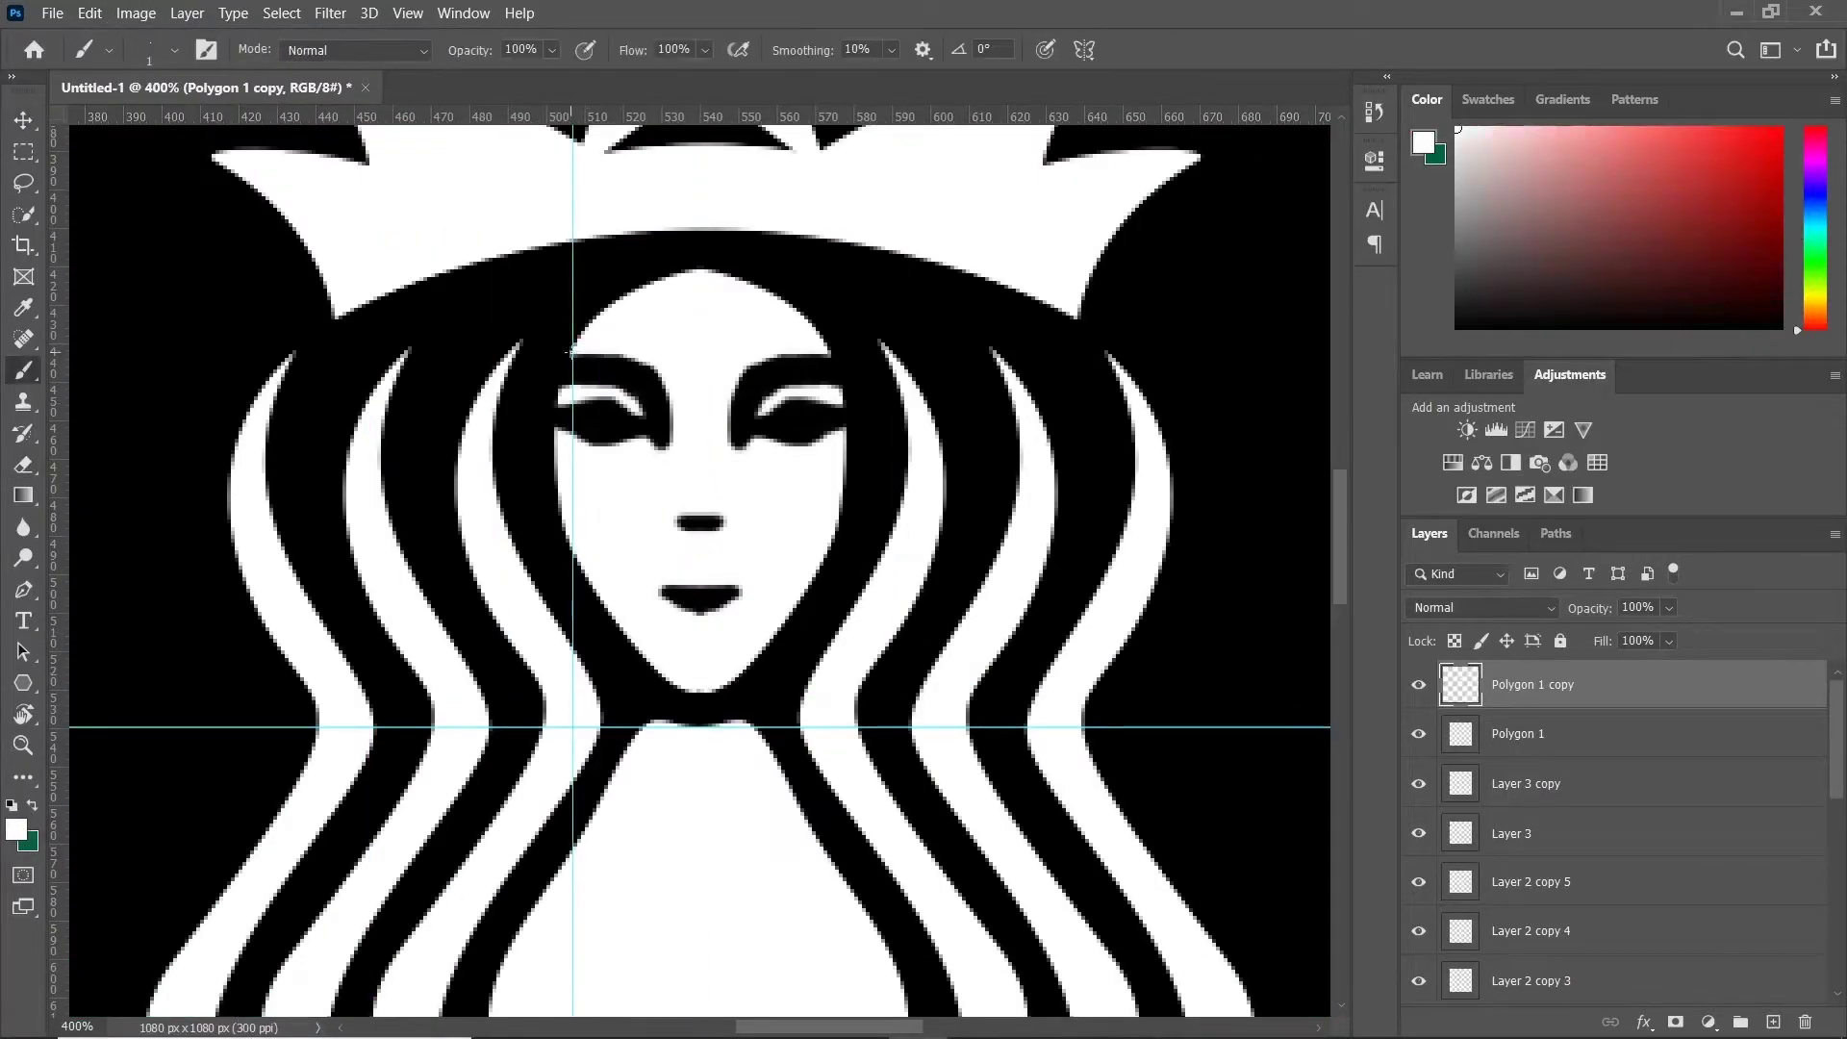
key(e)
key(ctrl+plus)
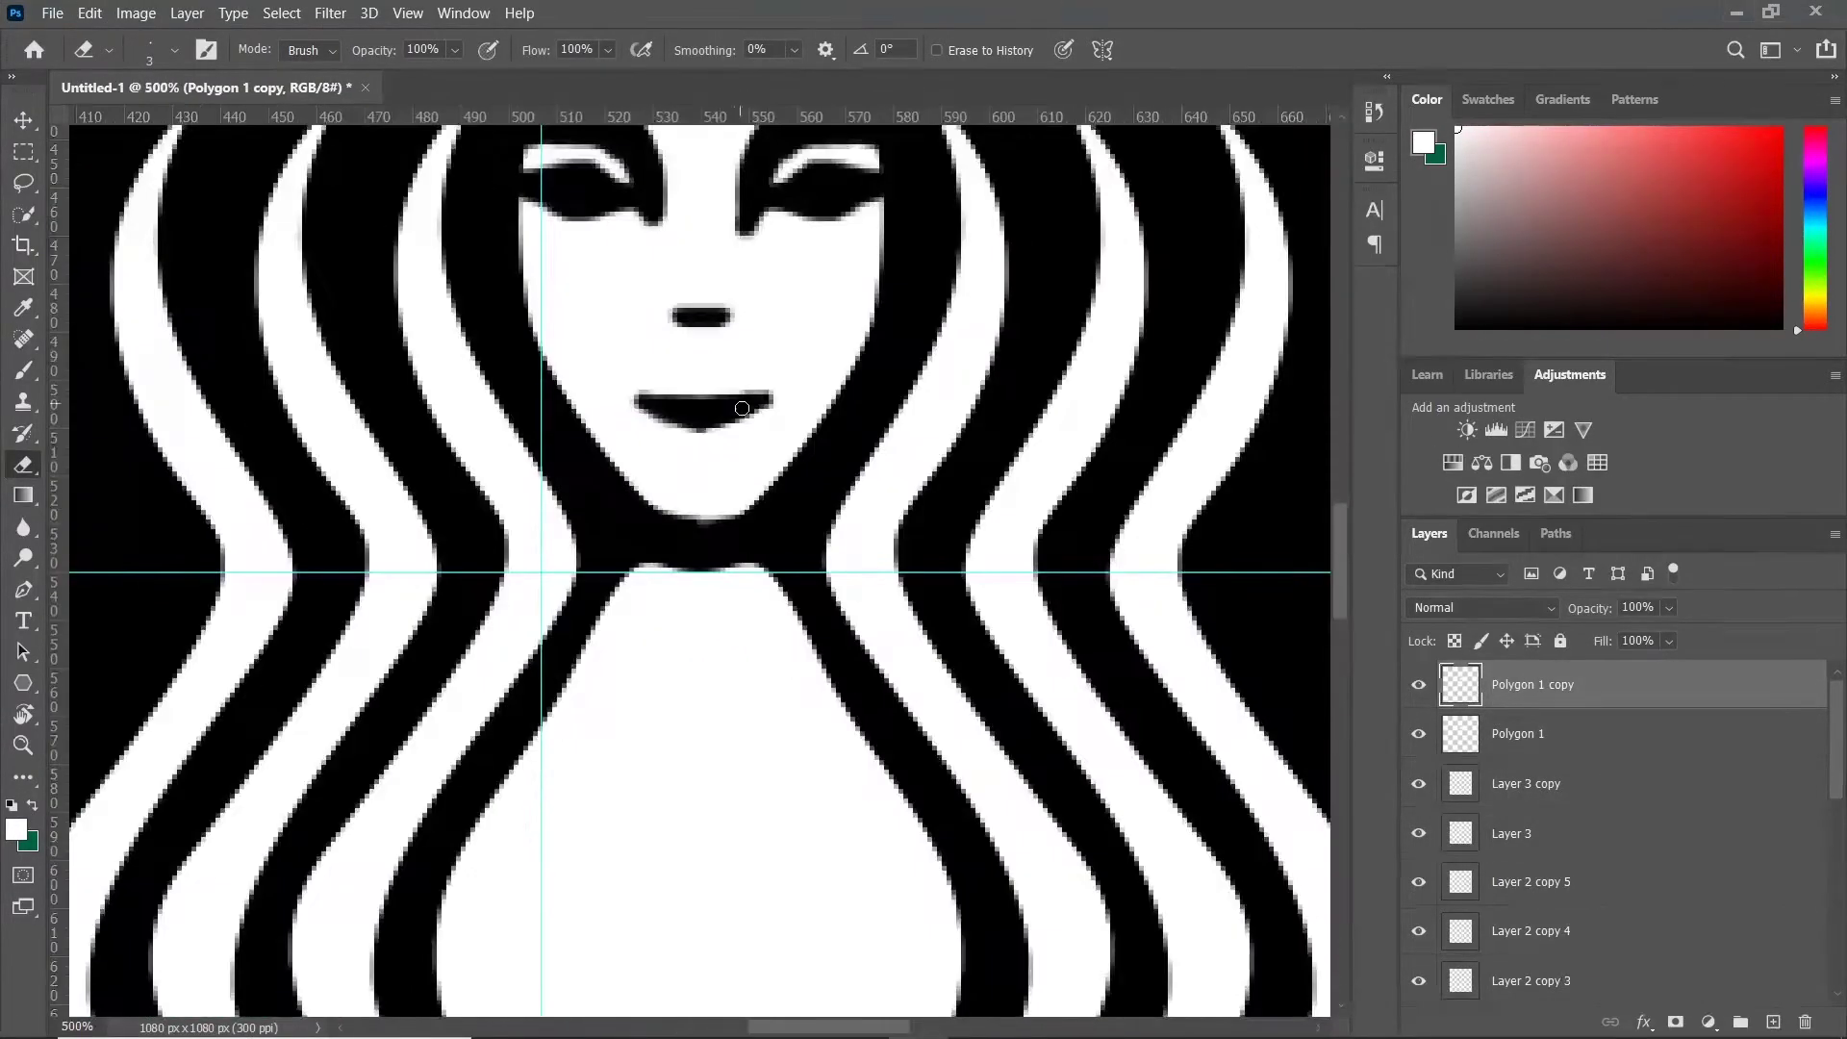
key(ctrl+minus)
key(ctrl+minus)
key(ctrl+minus)
key(ctrl+minus)
key(ctrl+minus)
key(v)
key(ctrl+plus)
key(ctrl+plus)
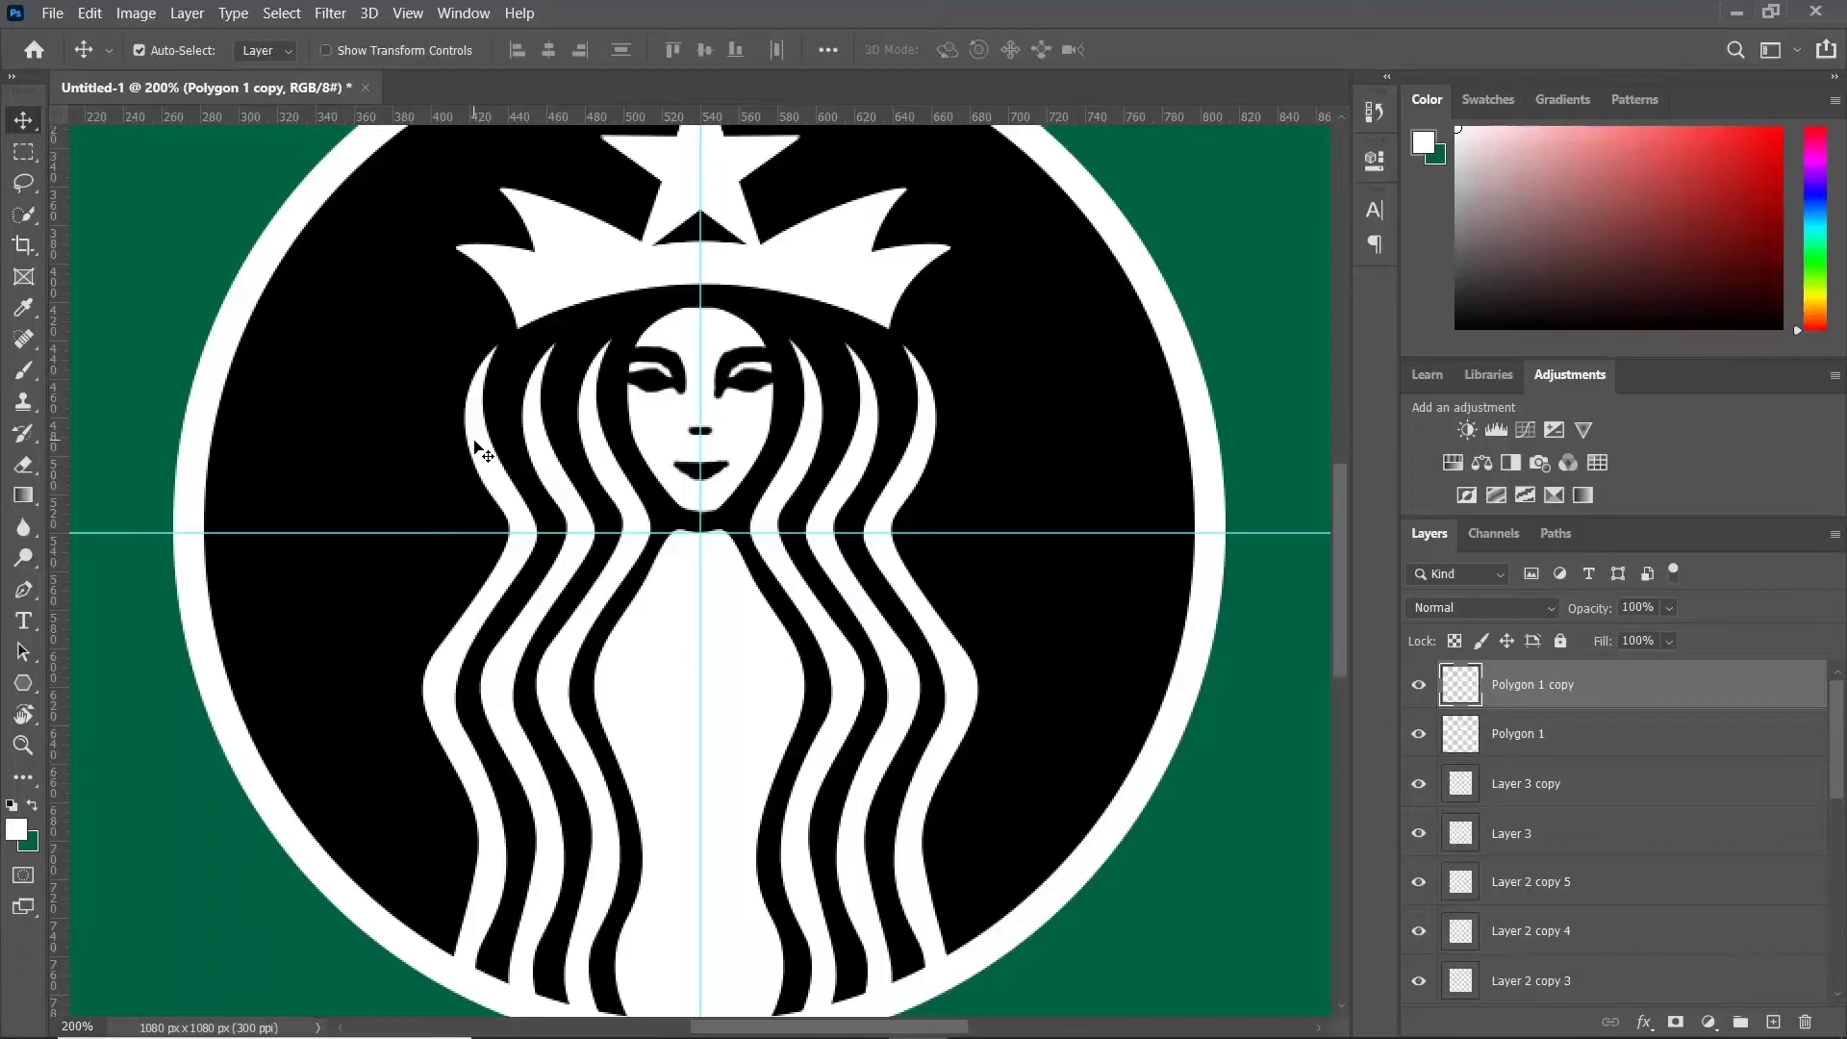
Step: On a new layer, pen-draw an outer hair outline, fill it white and delete the path
click(1773, 1021)
key(p)
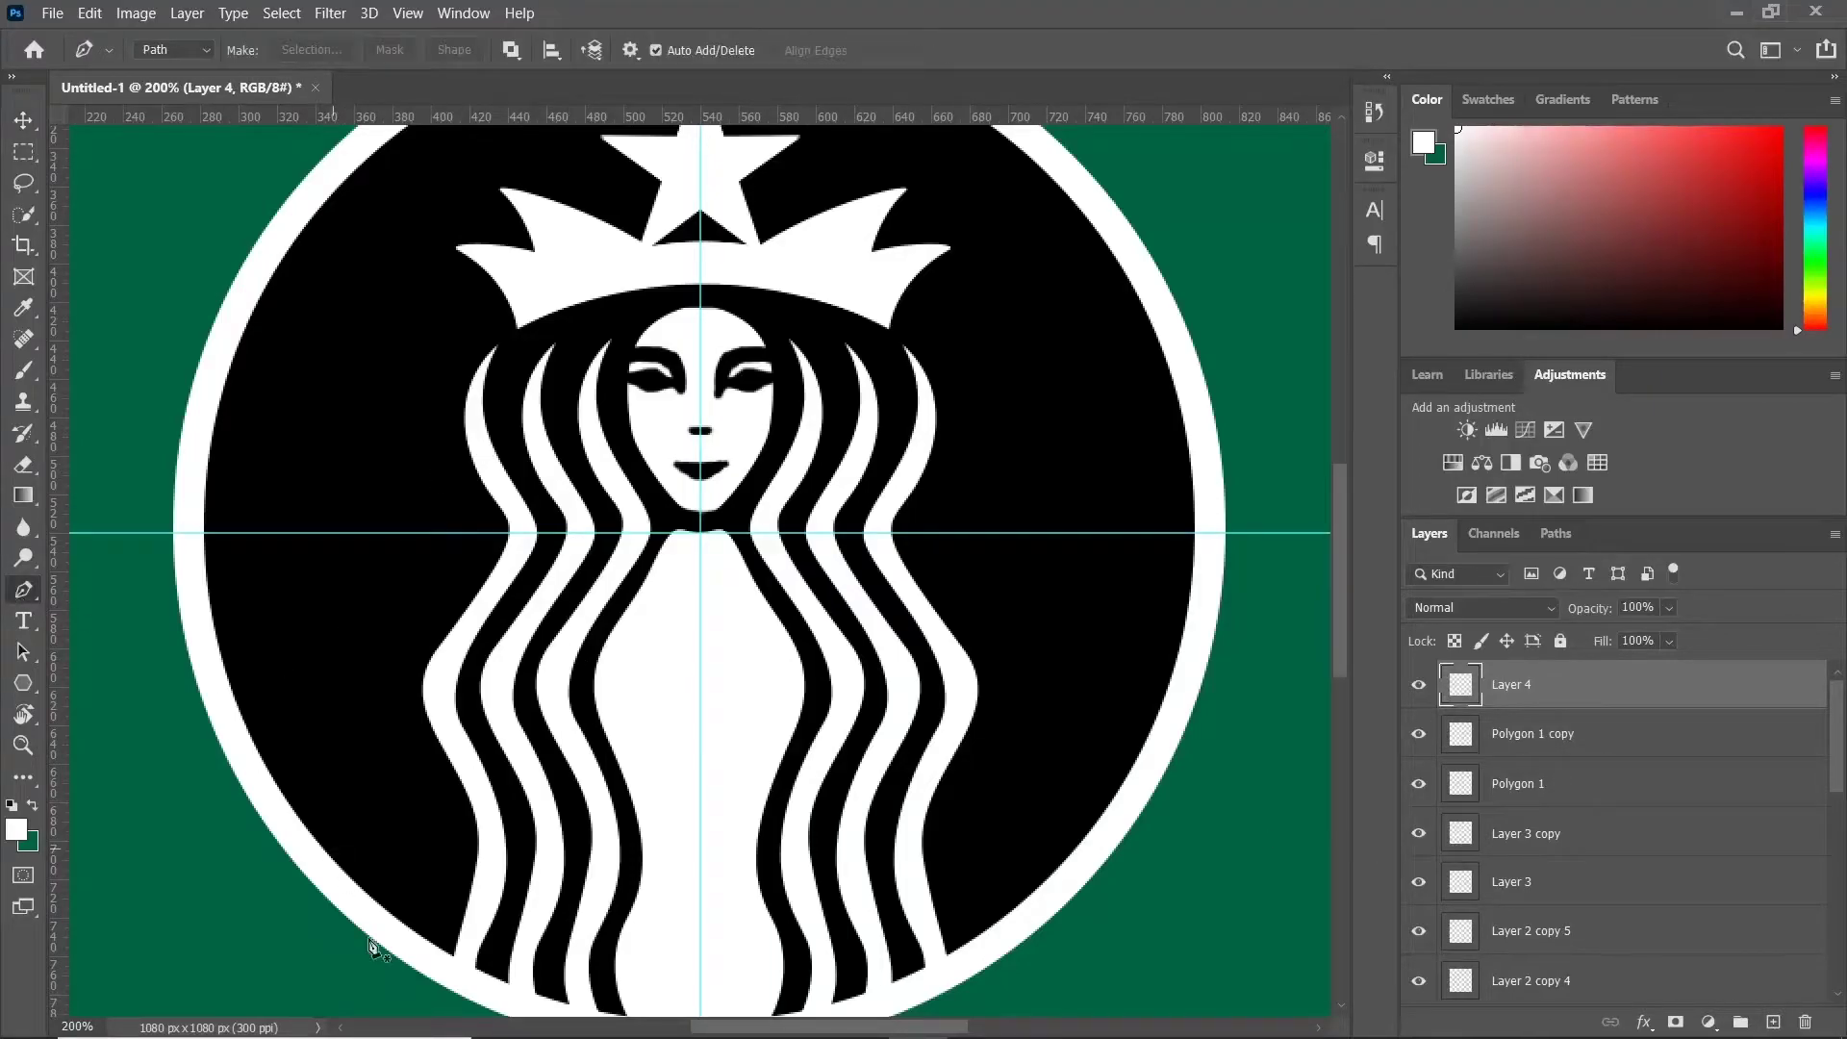
click(440, 953)
drag(478, 353, 492, 662)
scroll(492, 662, down, 3)
drag(377, 409, 314, 441)
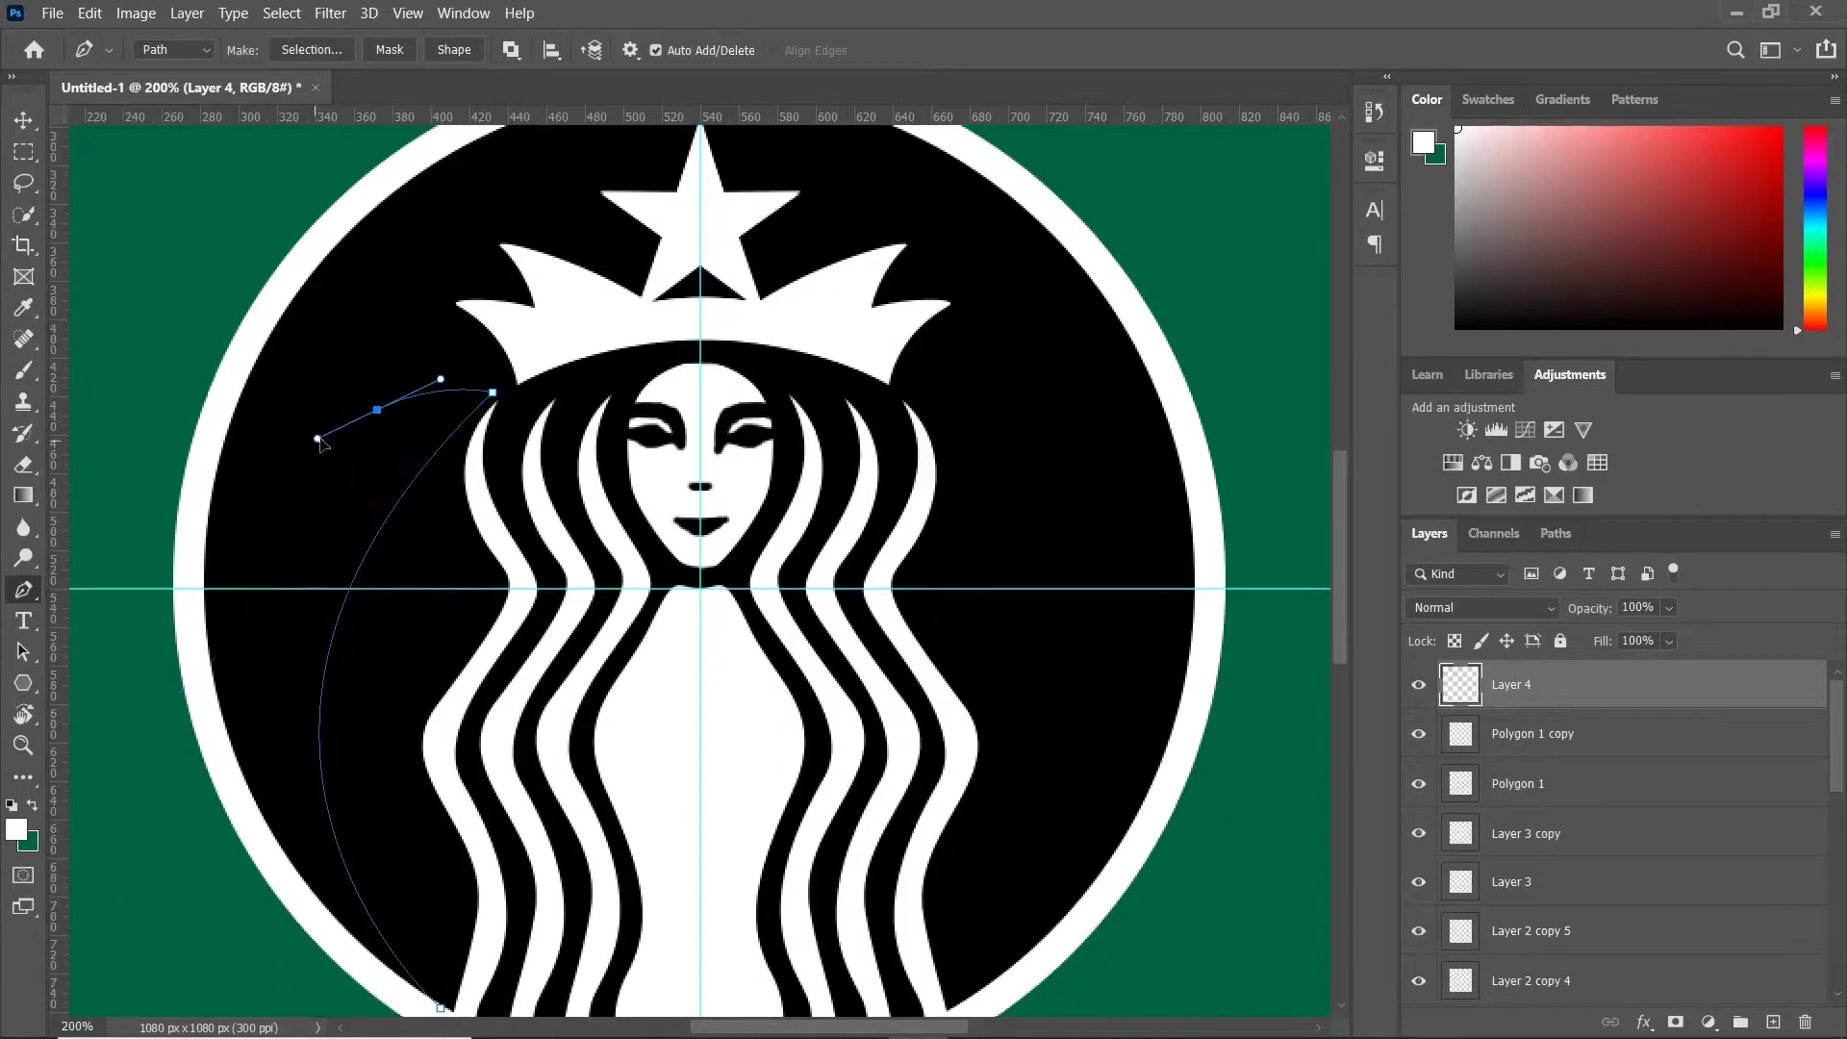
drag(437, 1006, 96, 766)
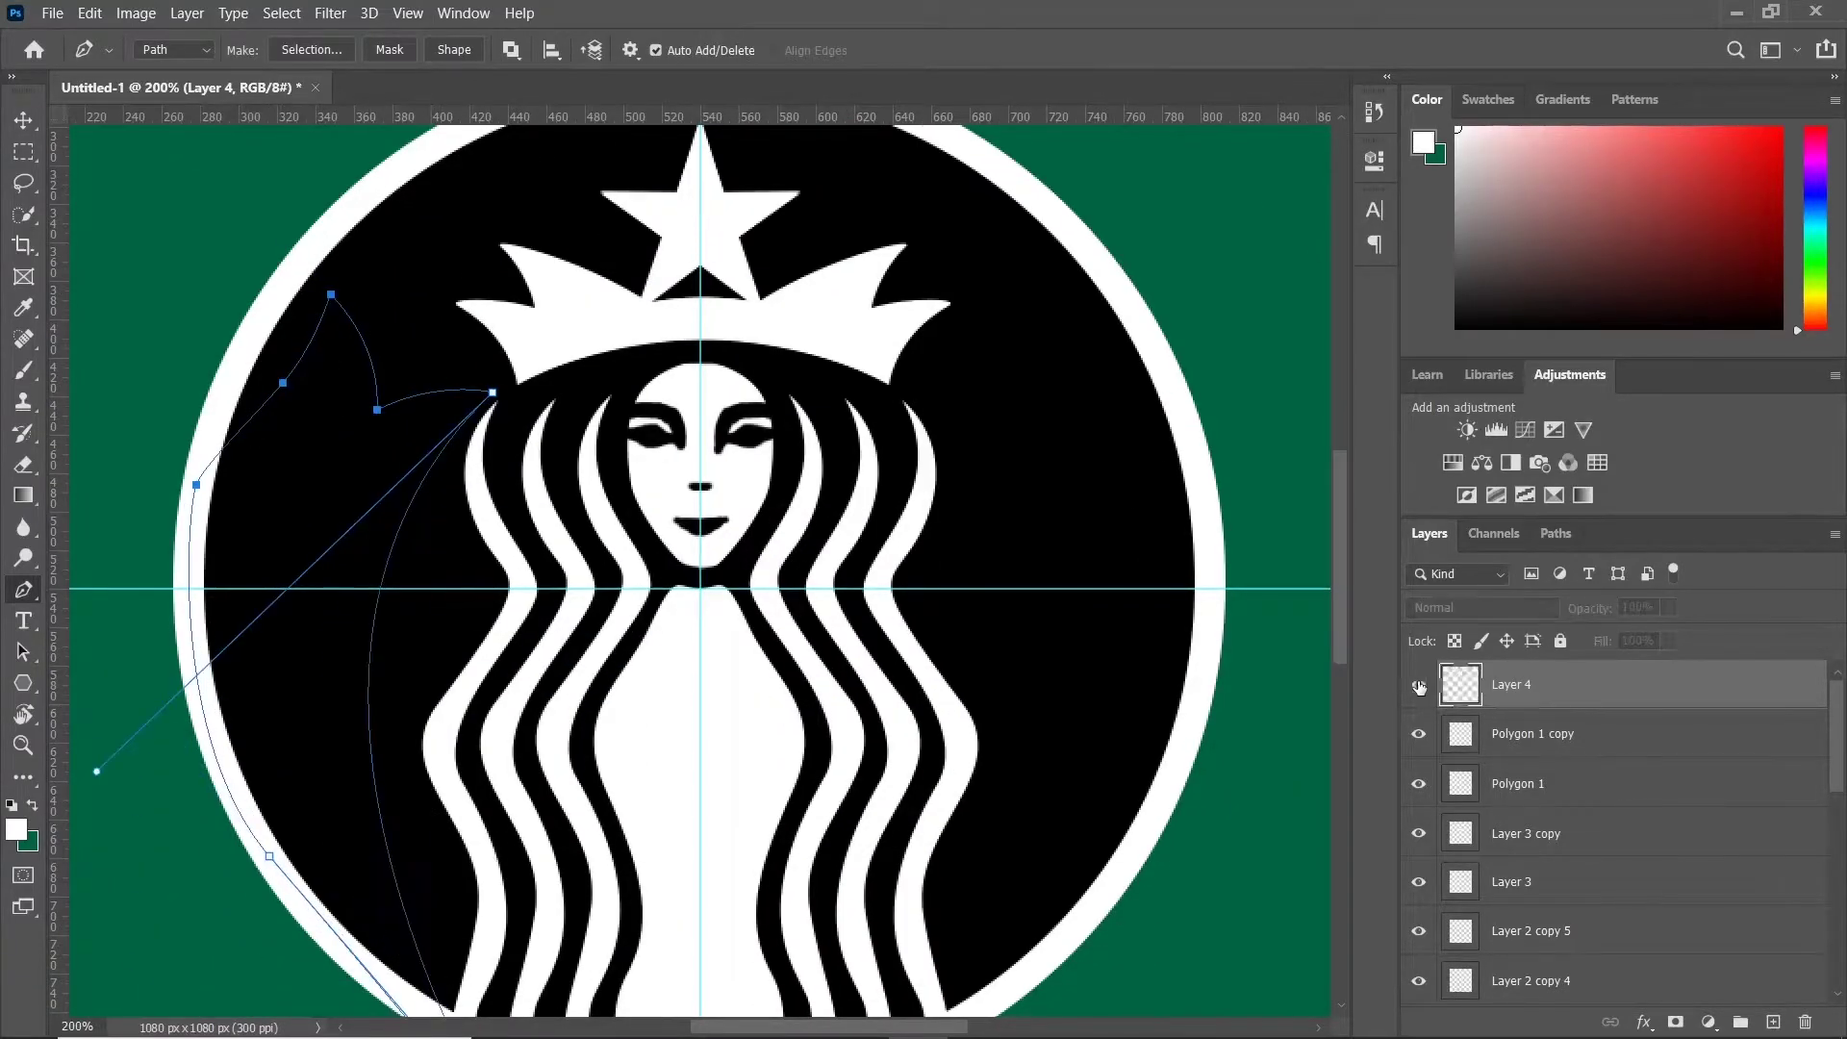
key(x)
right_click(1005, 383)
click(1056, 517)
click(1091, 255)
right_click(404, 343)
click(434, 377)
Step: Draw and white-fill a second hair outline at the lower left, then delete its path
scroll(526, 520, down, 2)
click(360, 616)
drag(428, 588, 458, 561)
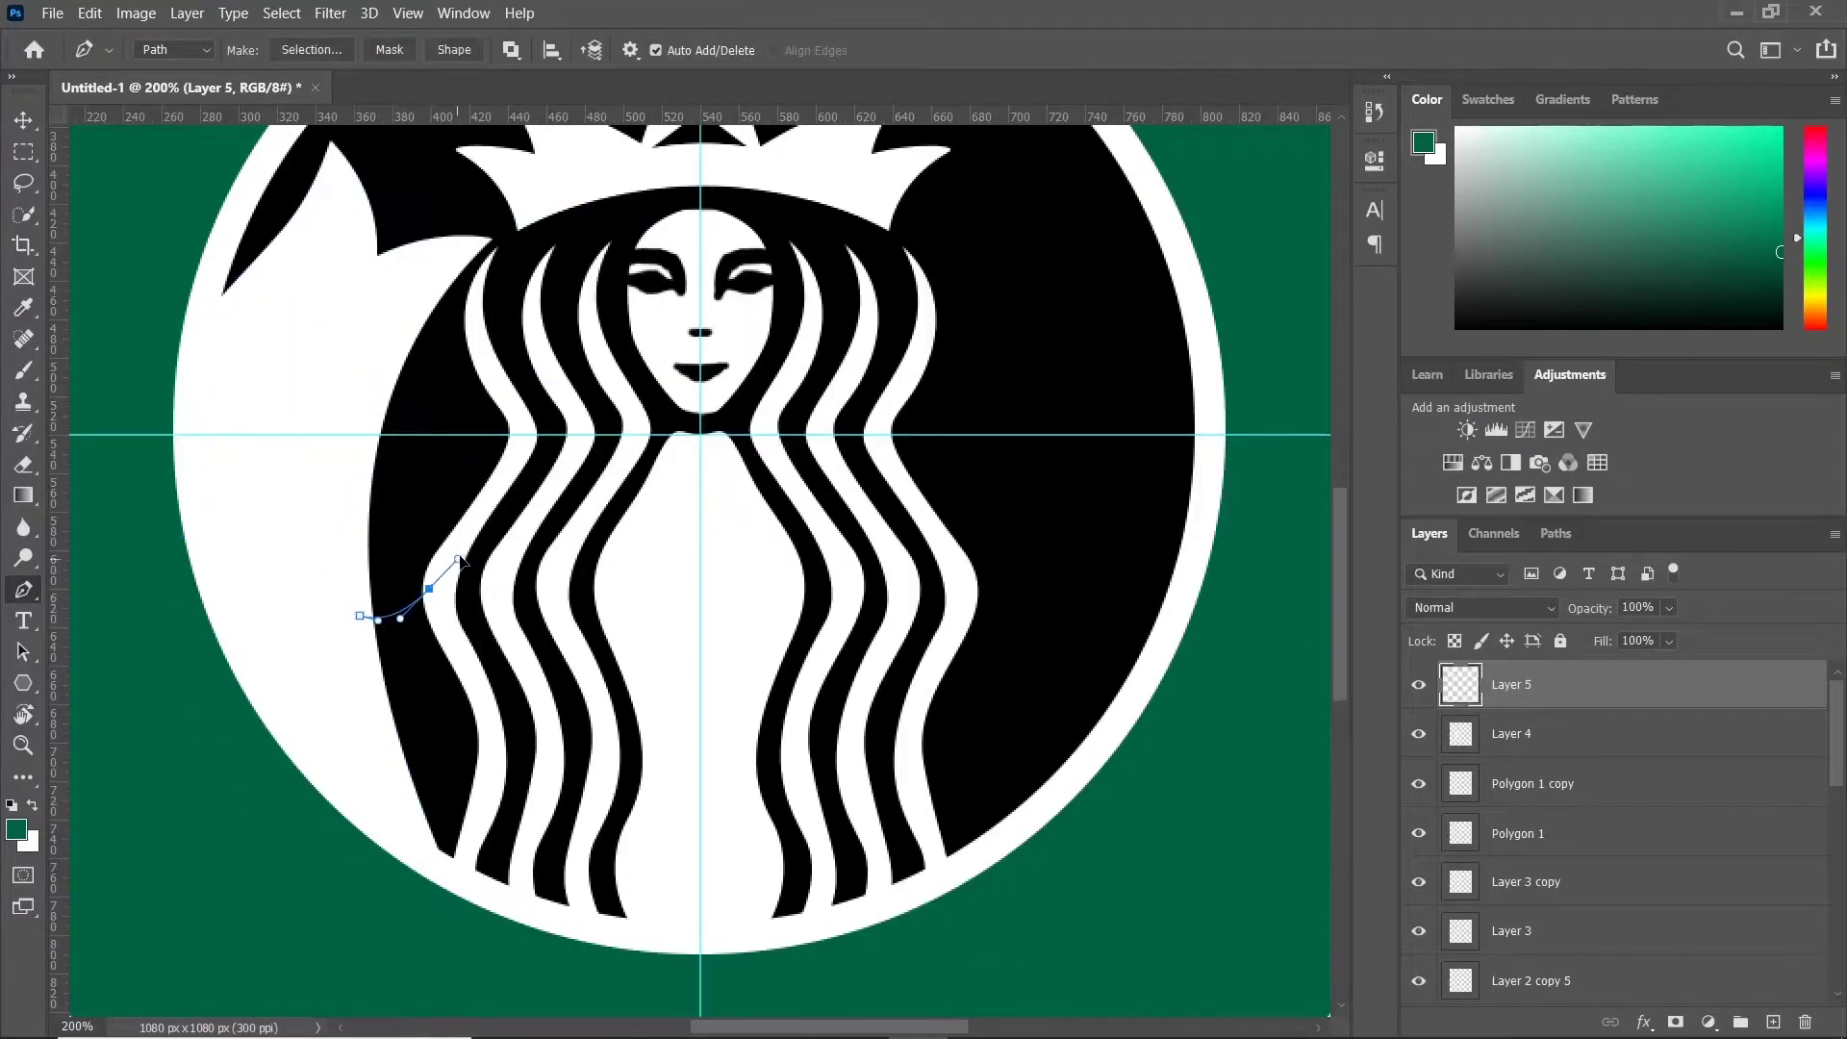
right_click(310, 485)
click(332, 626)
key(Return)
right_click(275, 536)
click(332, 36)
Step: Move Layer 5 below Layer 4 and select Layer 4
drag(1578, 678, 1580, 753)
key(v)
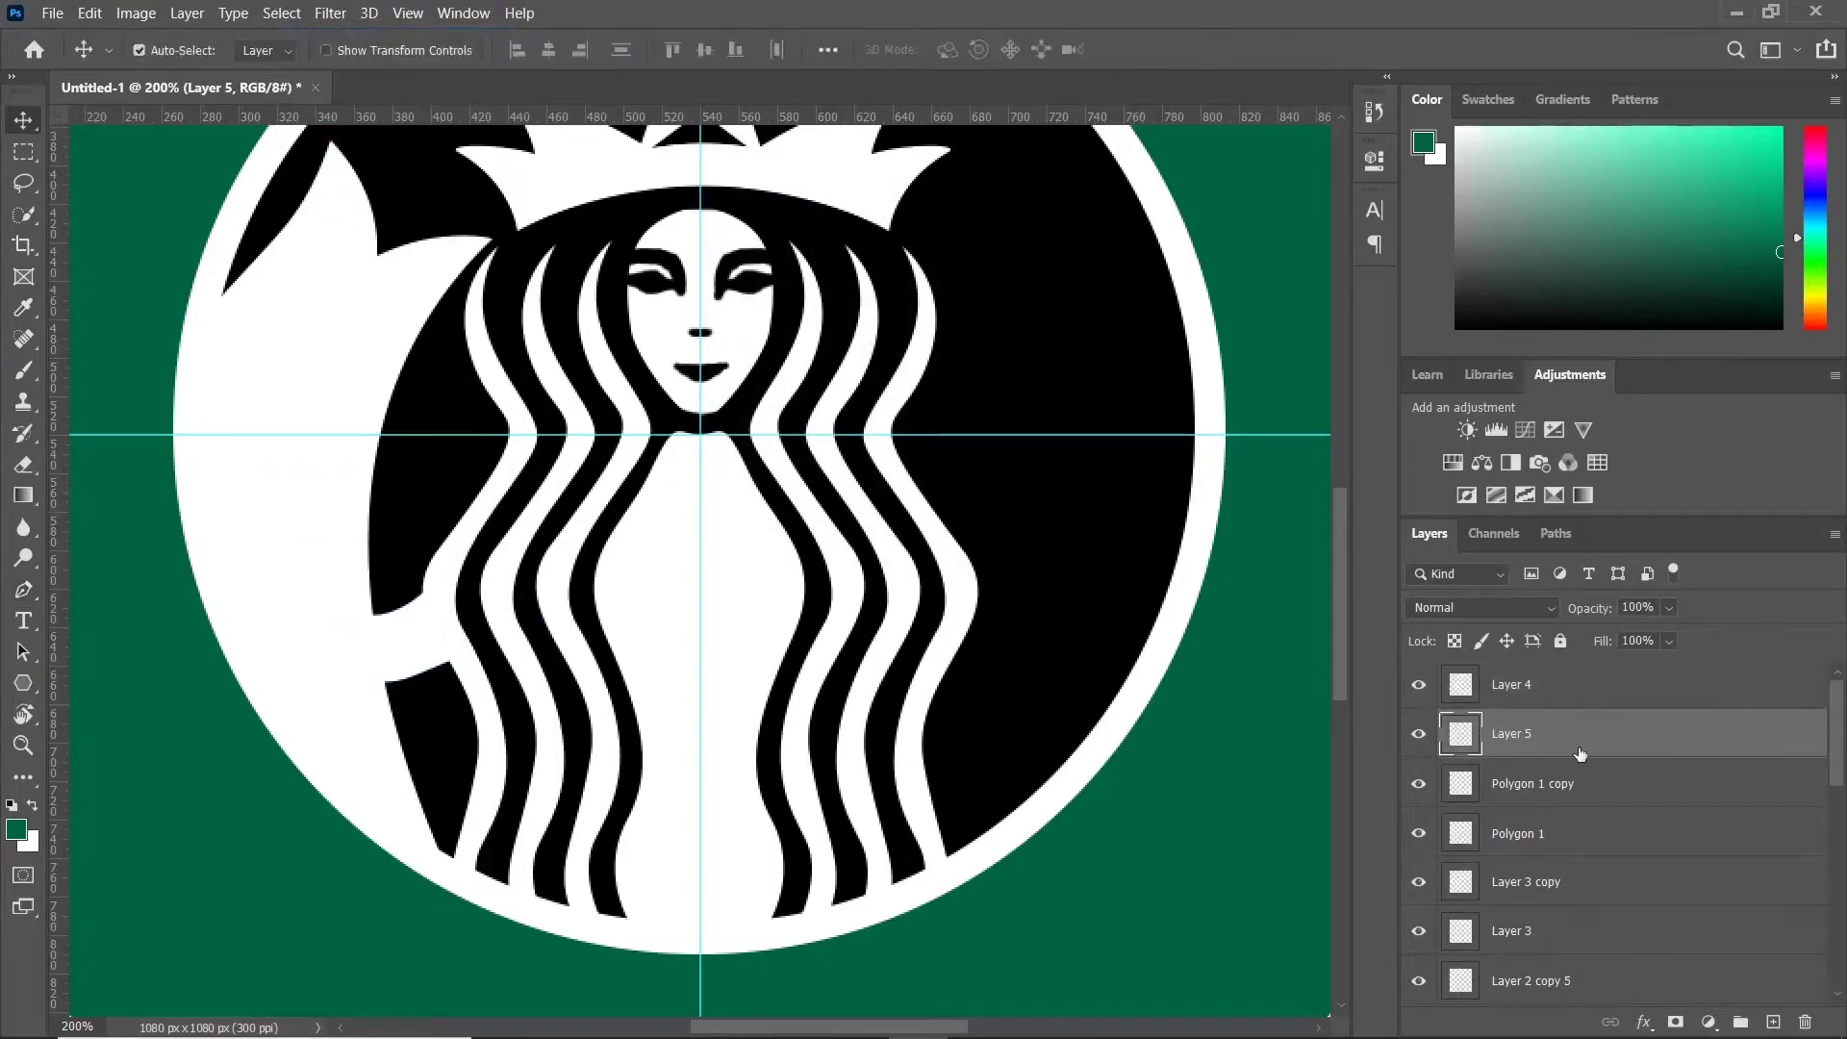
scroll(1127, 568, up, 1)
click(1510, 684)
Step: Pen-trace a closed path around the left hair strands on Layer 4
key(p)
click(241, 304)
drag(278, 368, 331, 373)
click(426, 368)
click(423, 401)
click(350, 394)
click(227, 385)
click(204, 329)
click(174, 399)
drag(202, 429, 227, 439)
click(296, 464)
click(141, 440)
click(145, 507)
click(385, 507)
click(377, 545)
click(160, 558)
click(171, 604)
click(377, 621)
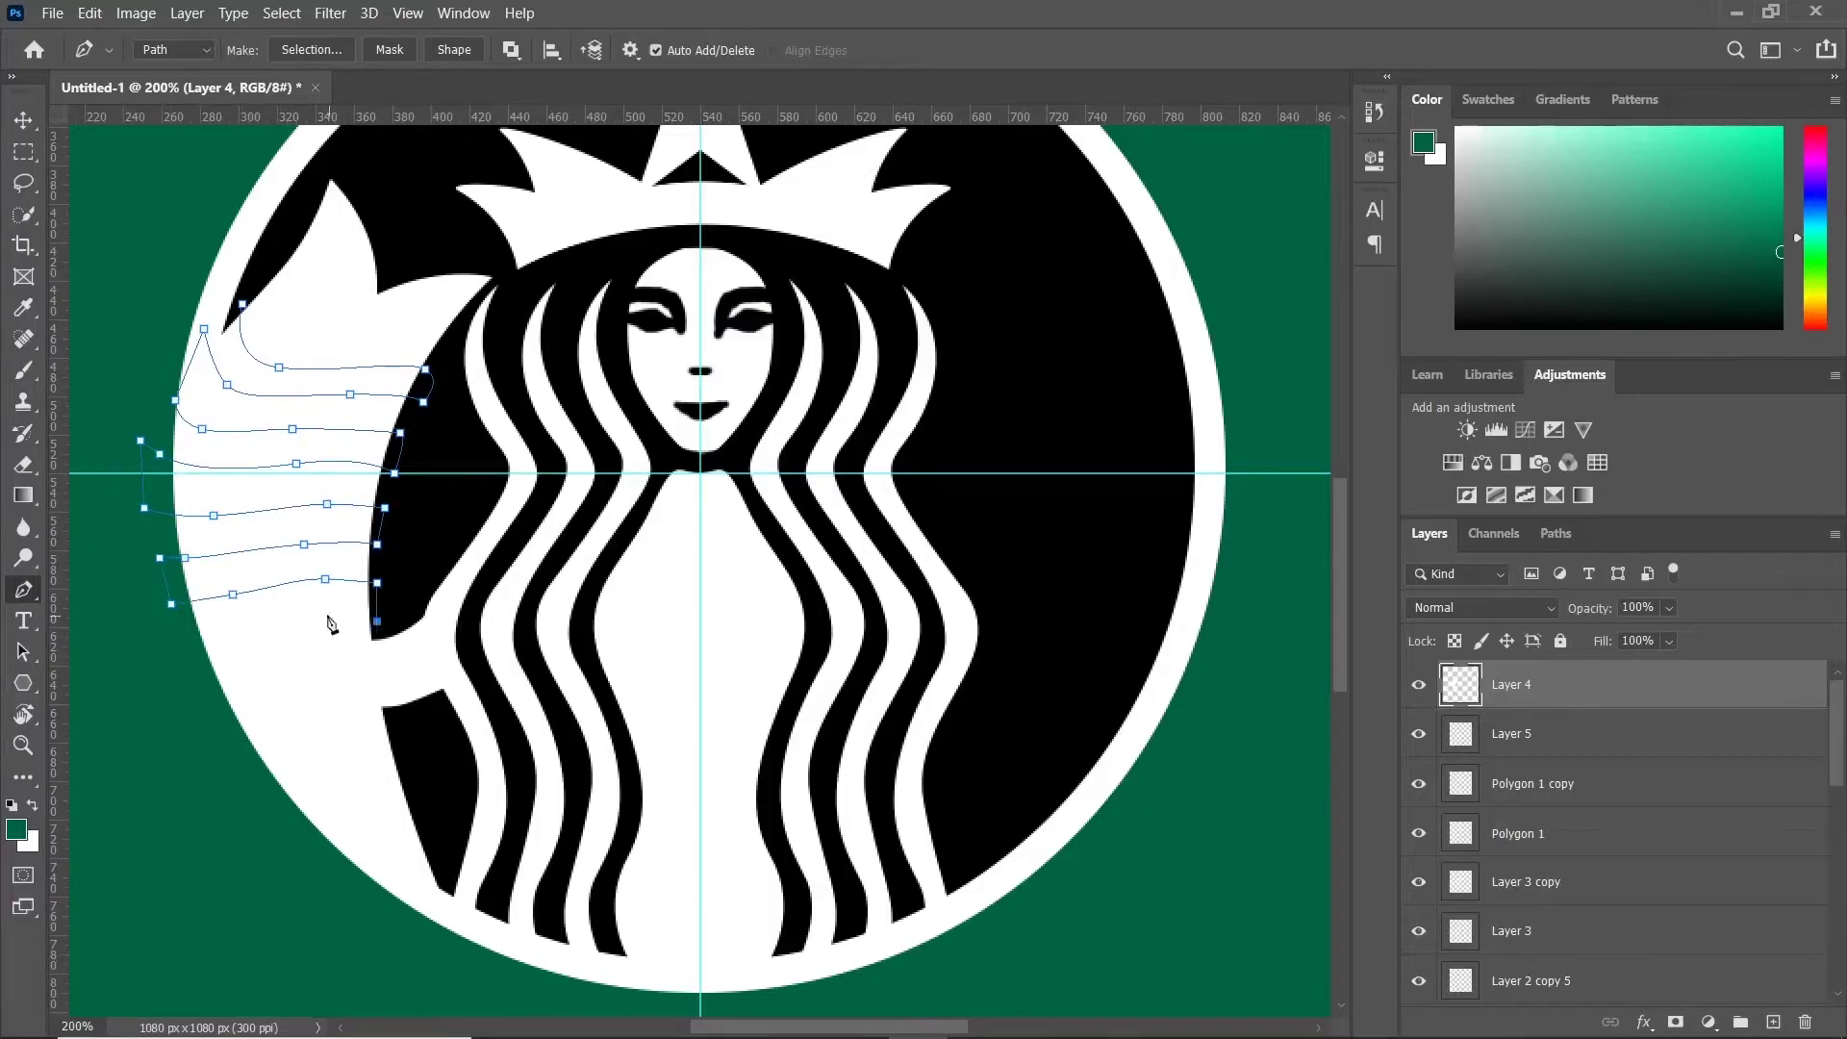
click(240, 305)
Step: Turn the path into a selection, delete the enclosed strands and deselect
right_click(286, 295)
click(318, 394)
key(Return)
key(Delete)
right_click(348, 339)
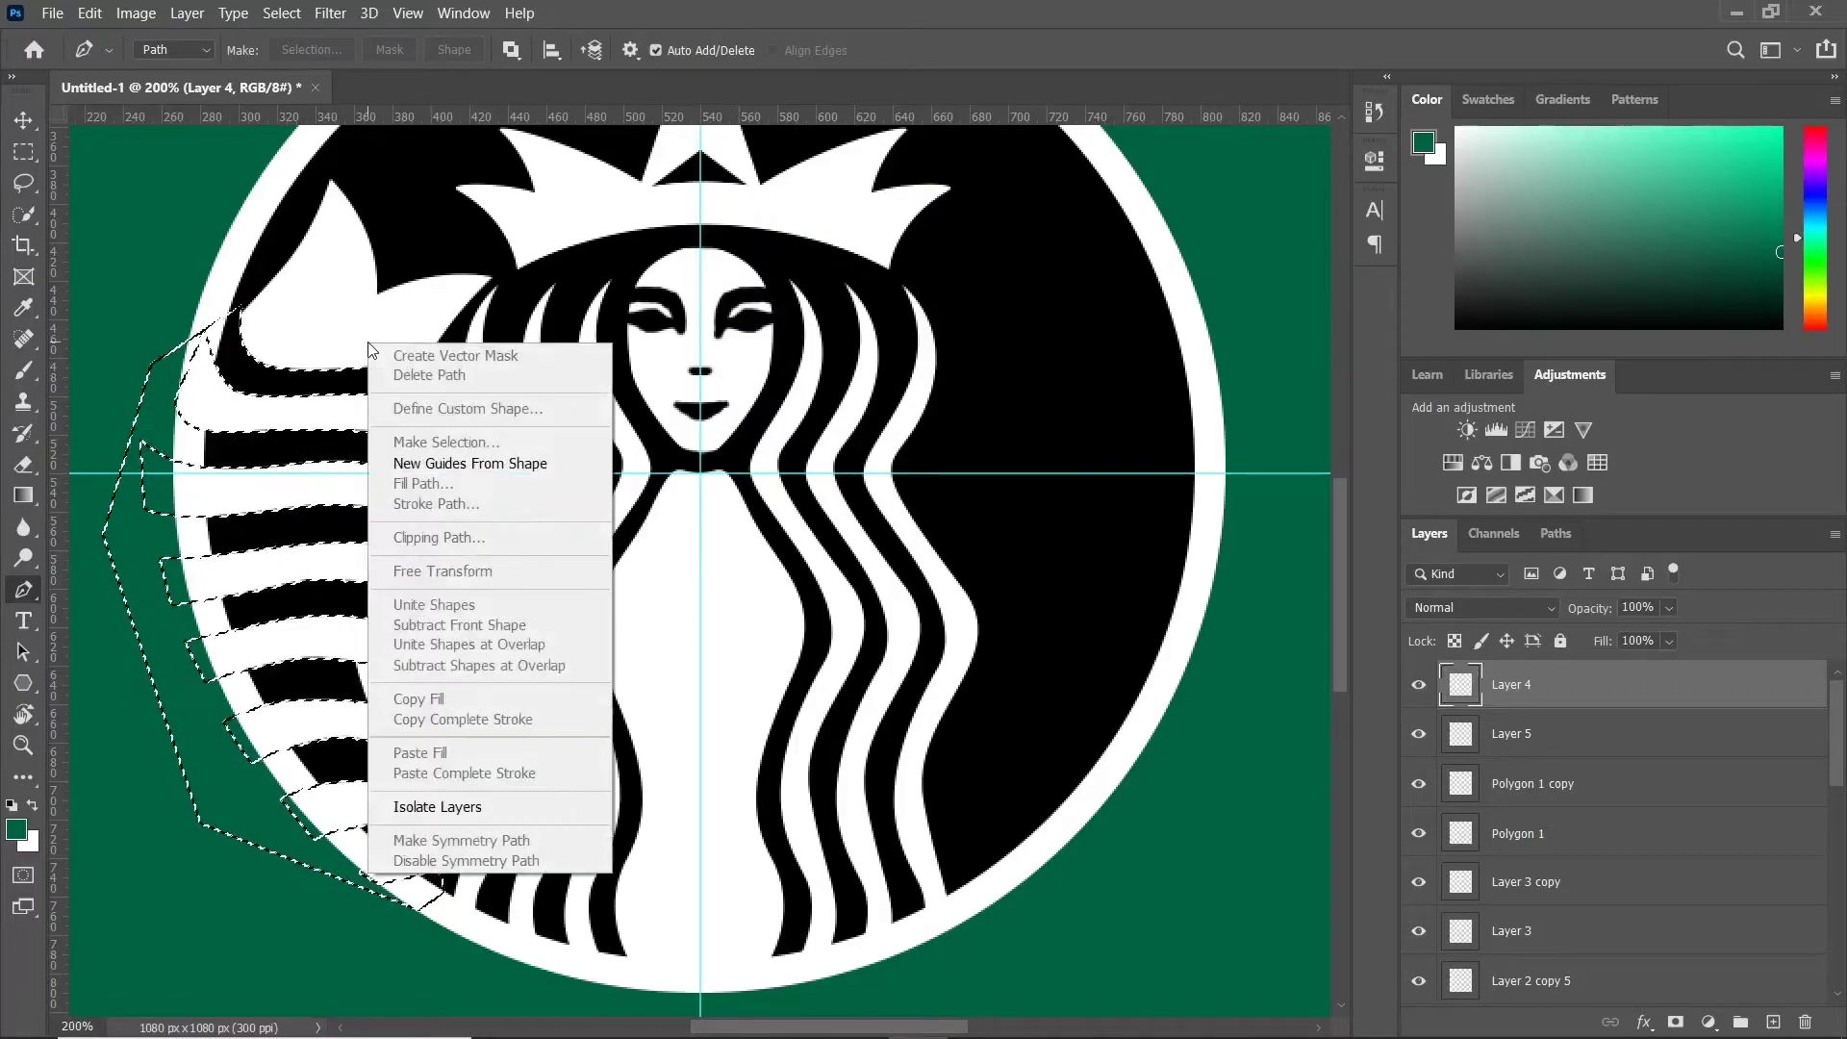
key(Escape)
key(ctrl+d)
Step: Make Layer 5 active and toggle the hair layer's visibility to check the trim
key(ctrl+plus)
key(alt+bracketleft)
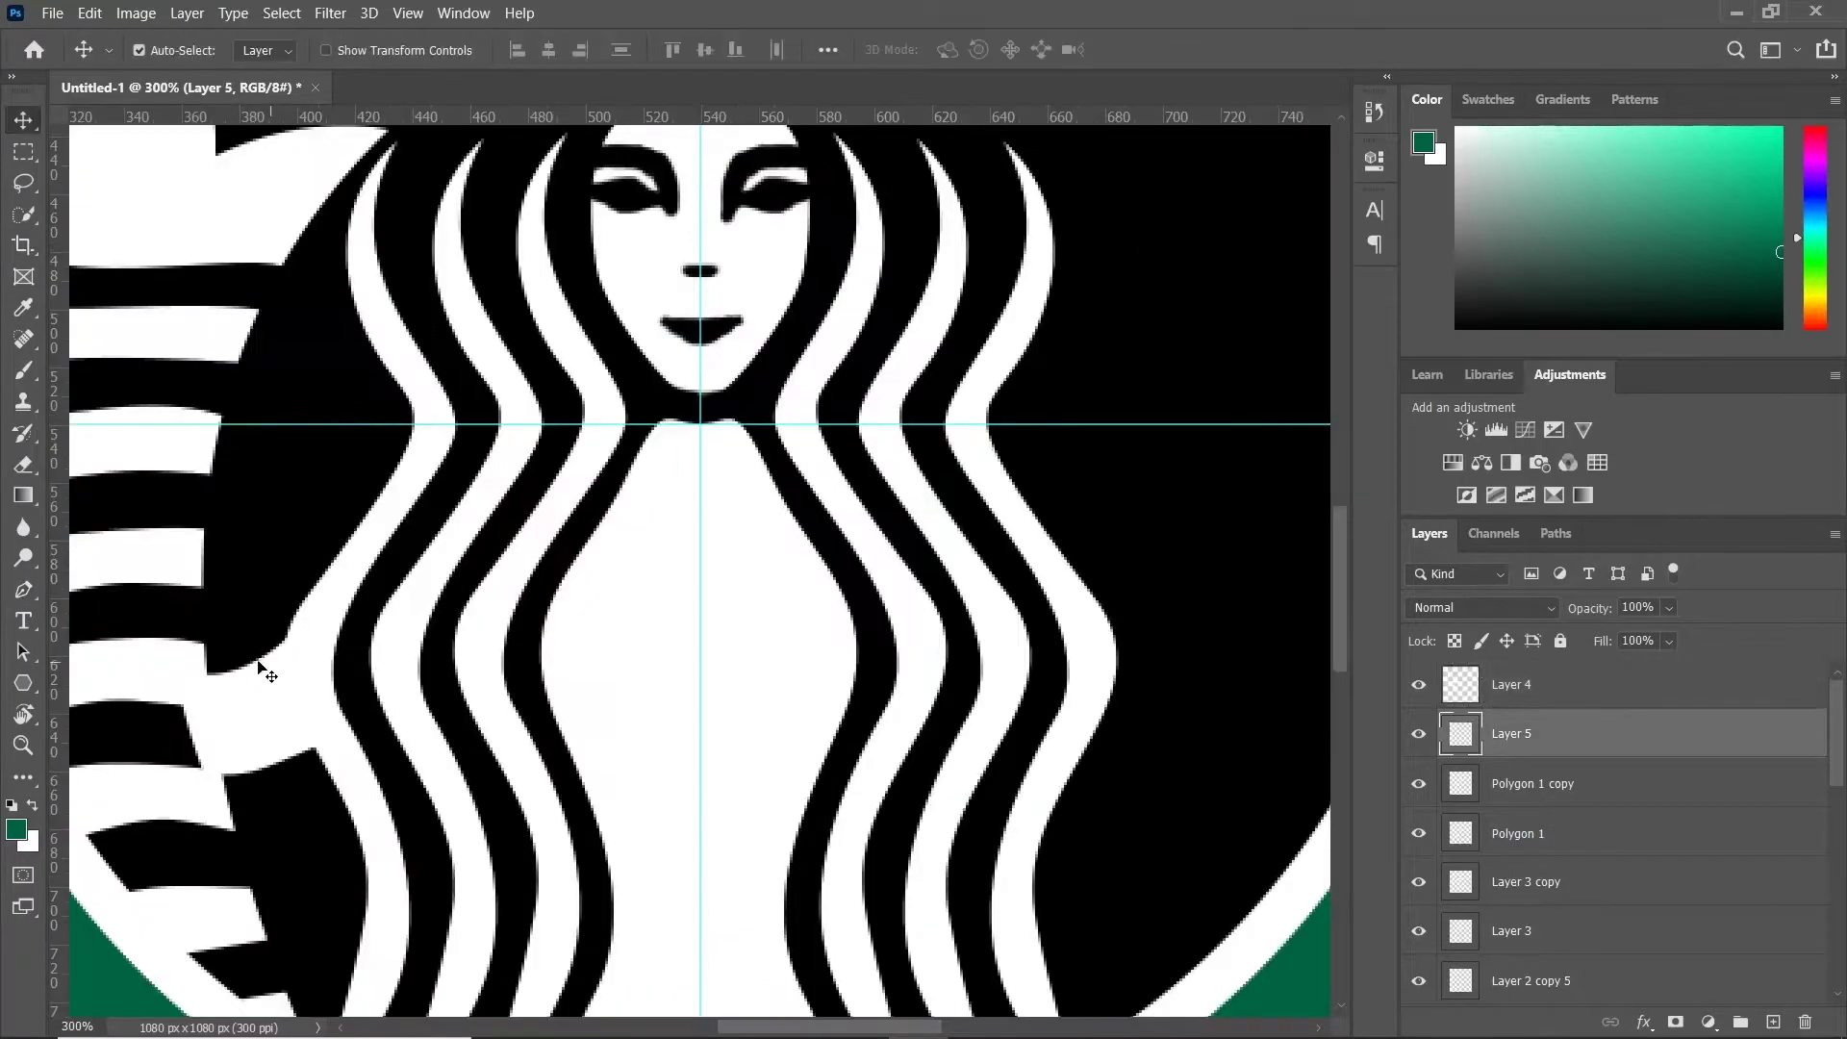
key(v)
key(ctrl+1)
click(1418, 684)
click(1417, 684)
Step: Duplicate Layers 4 and 5 and flip the copies horizontally onto the right side
shift+click(1561, 698)
key(ctrl+j)
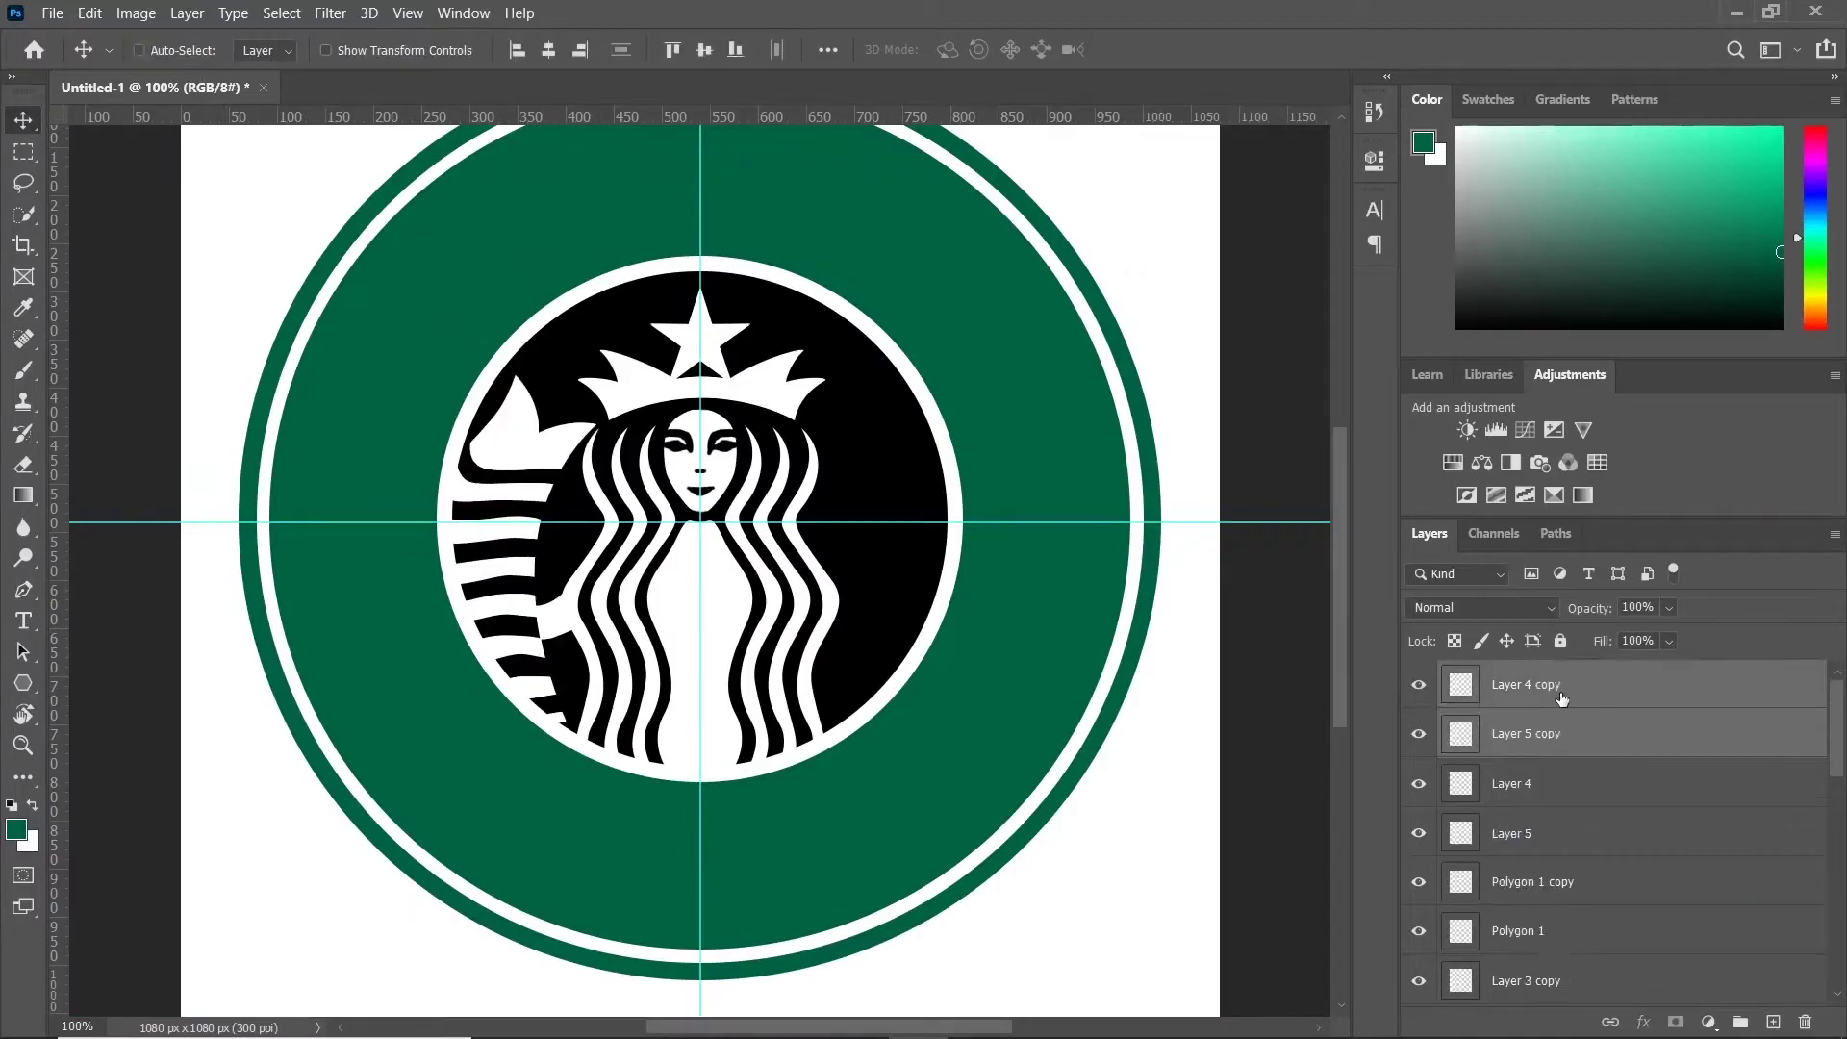
key(ctrl+t)
click(89, 13)
mouse_move(270, 528)
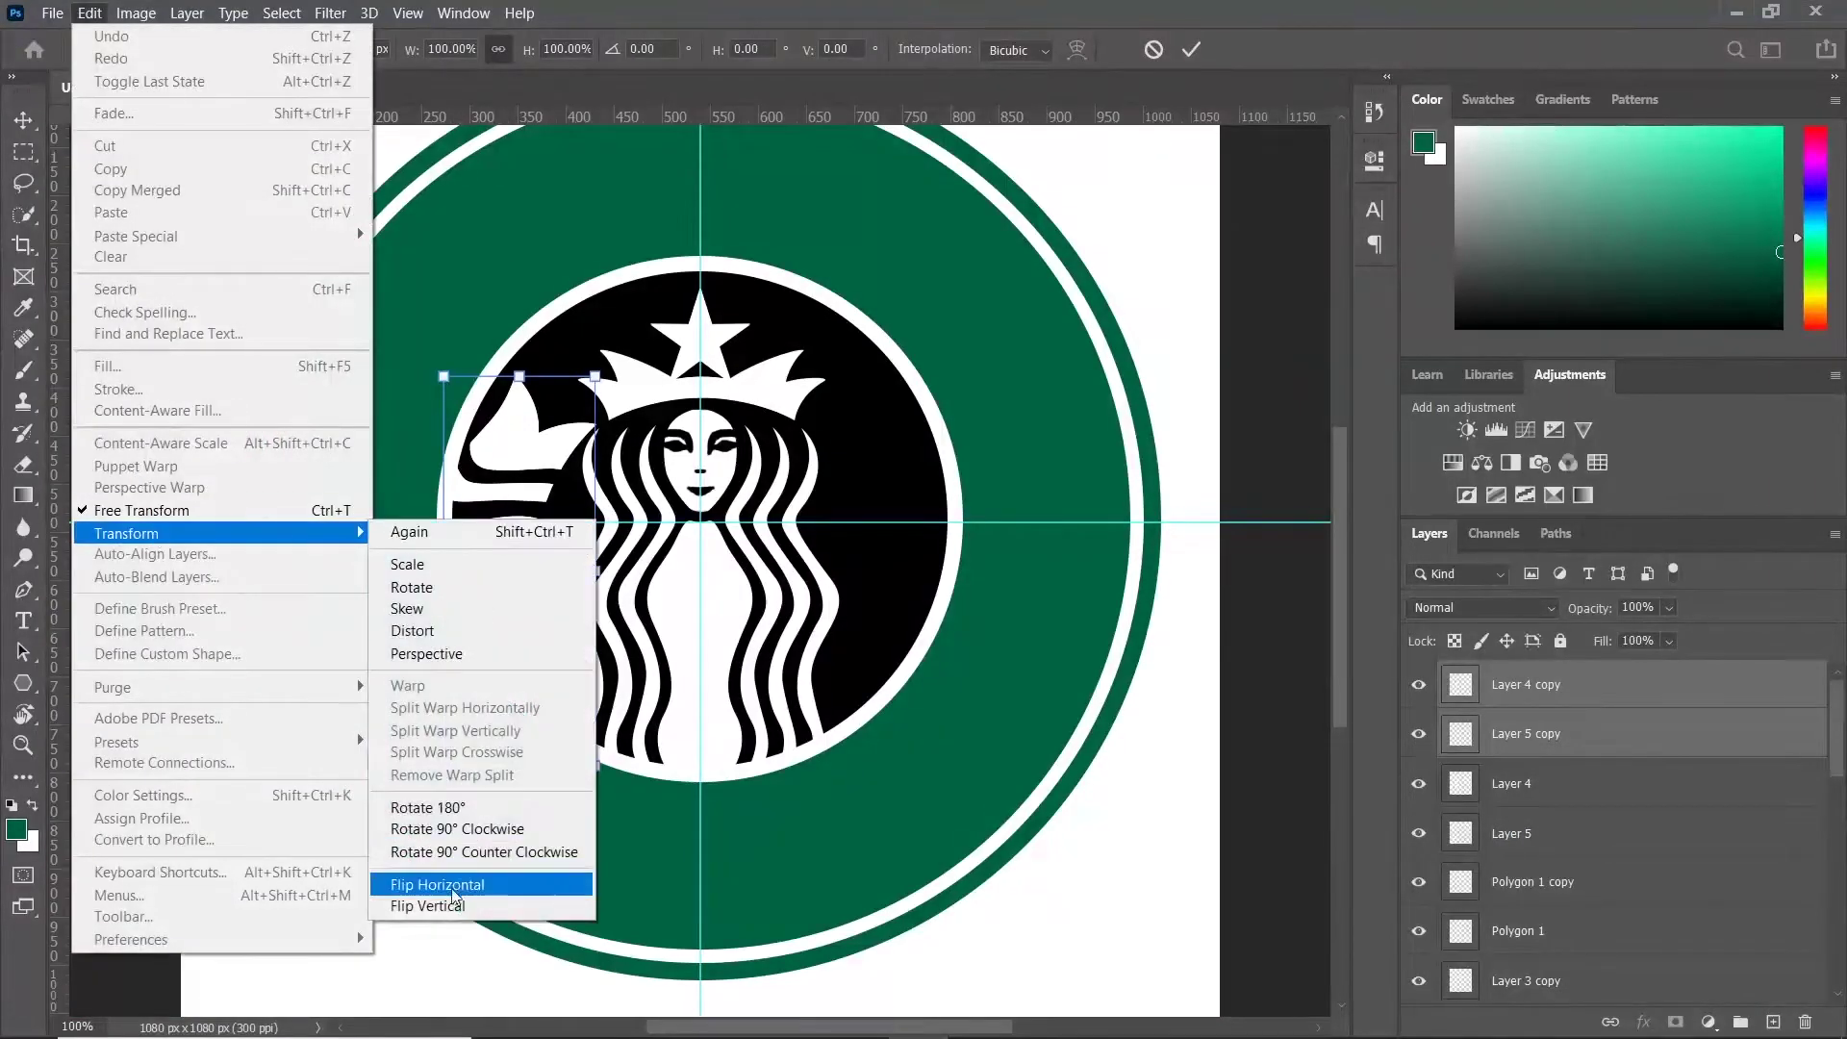
click(437, 875)
key(Return)
Step: Select the Polygon 1 layer and begin a pen path along the face outline
key(ctrl+plus)
key(ctrl+plus)
key(ctrl+plus)
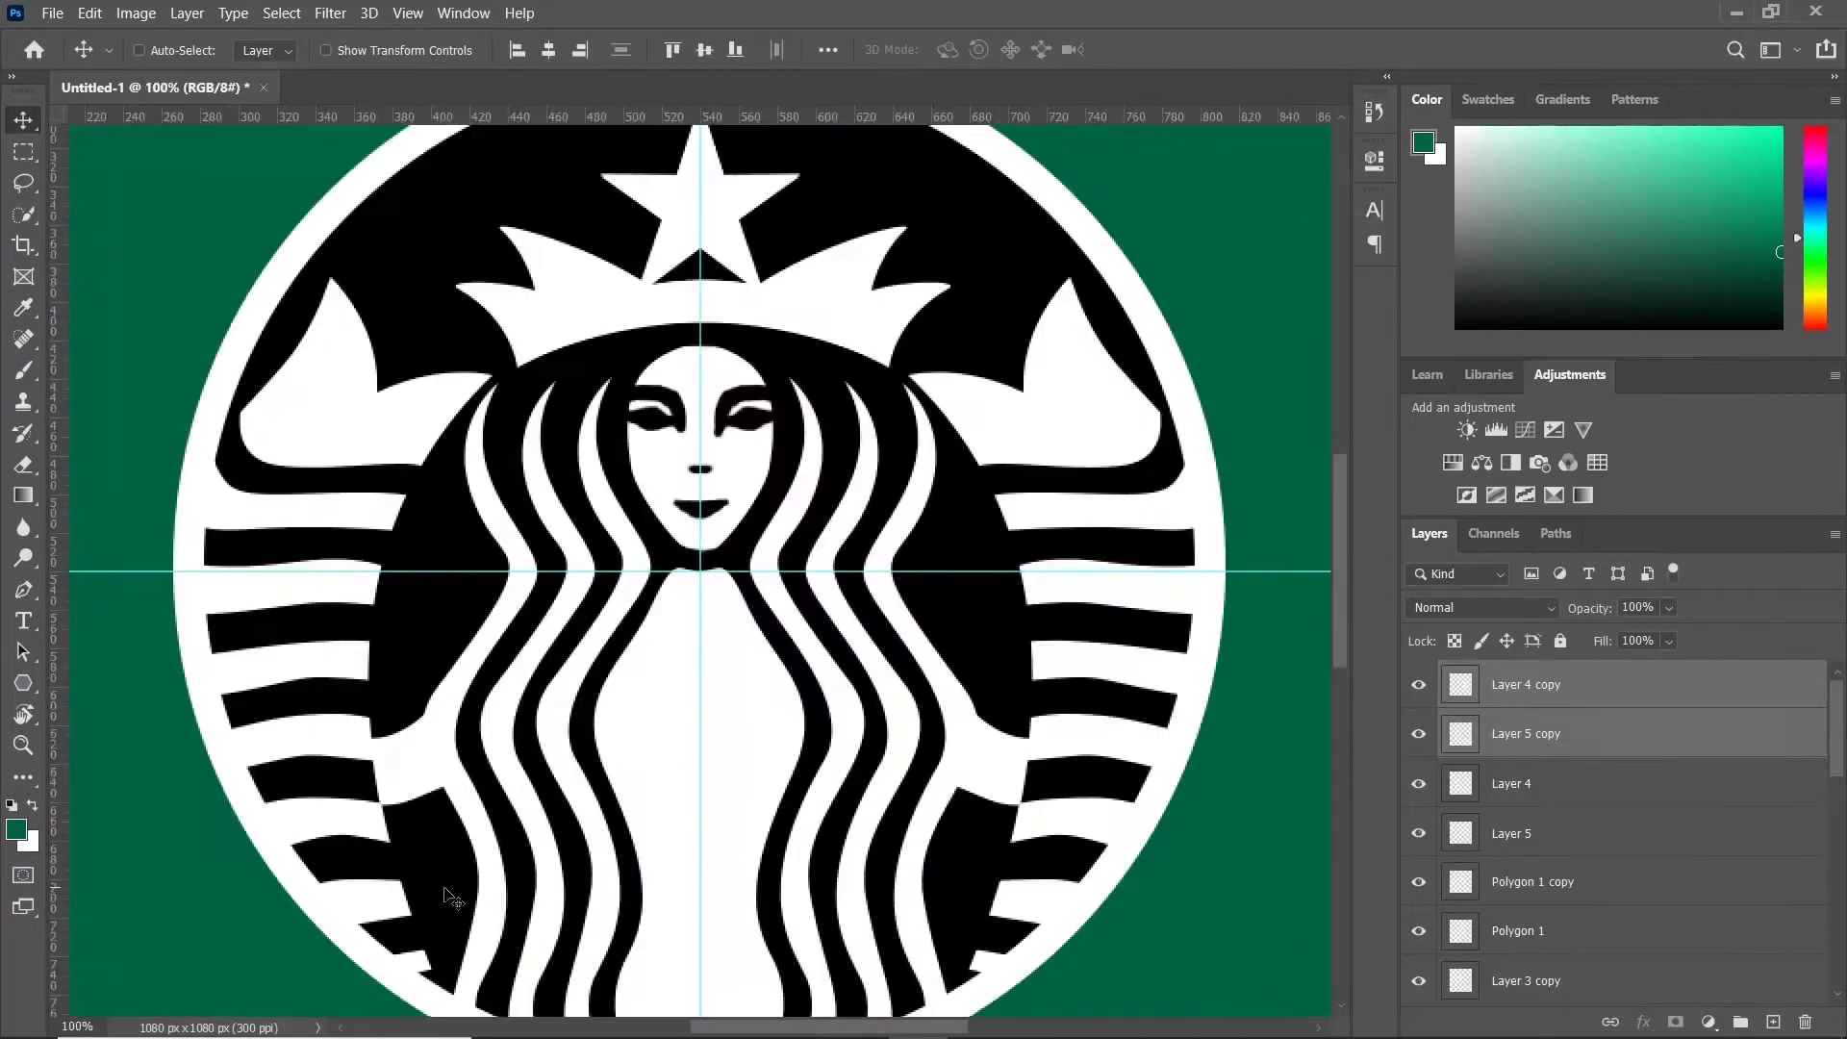
click(535, 474)
click(625, 385)
key(ctrl+minus)
key(ctrl+minus)
click(1514, 733)
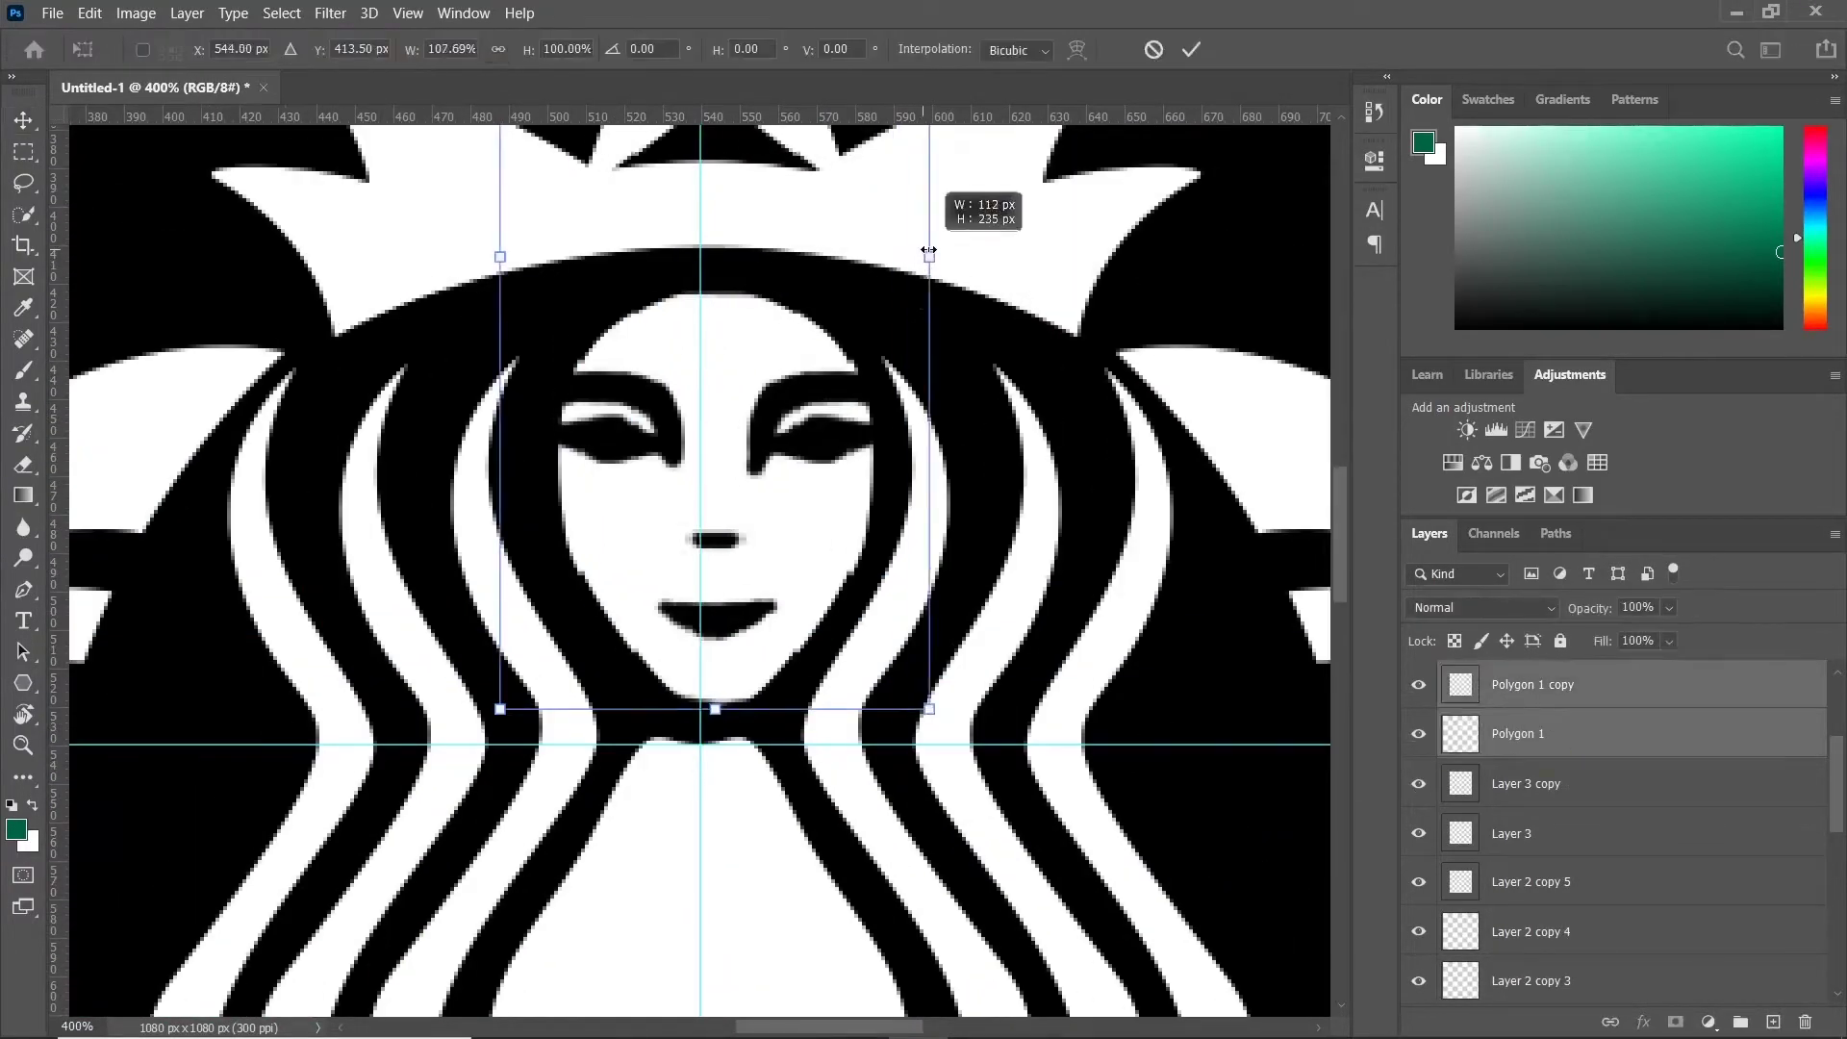
key(ctrl+plus)
key(ctrl+plus)
key(ctrl+plus)
key(ctrl+plus)
key(ctrl+plus)
key(b)
key(p)
click(425, 451)
drag(701, 802, 952, 802)
scroll(991, 606, up, 3)
mouse_move(990, 605)
mouse_down()
mouse_move(1072, 198)
mouse_move(1088, 213)
mouse_up()
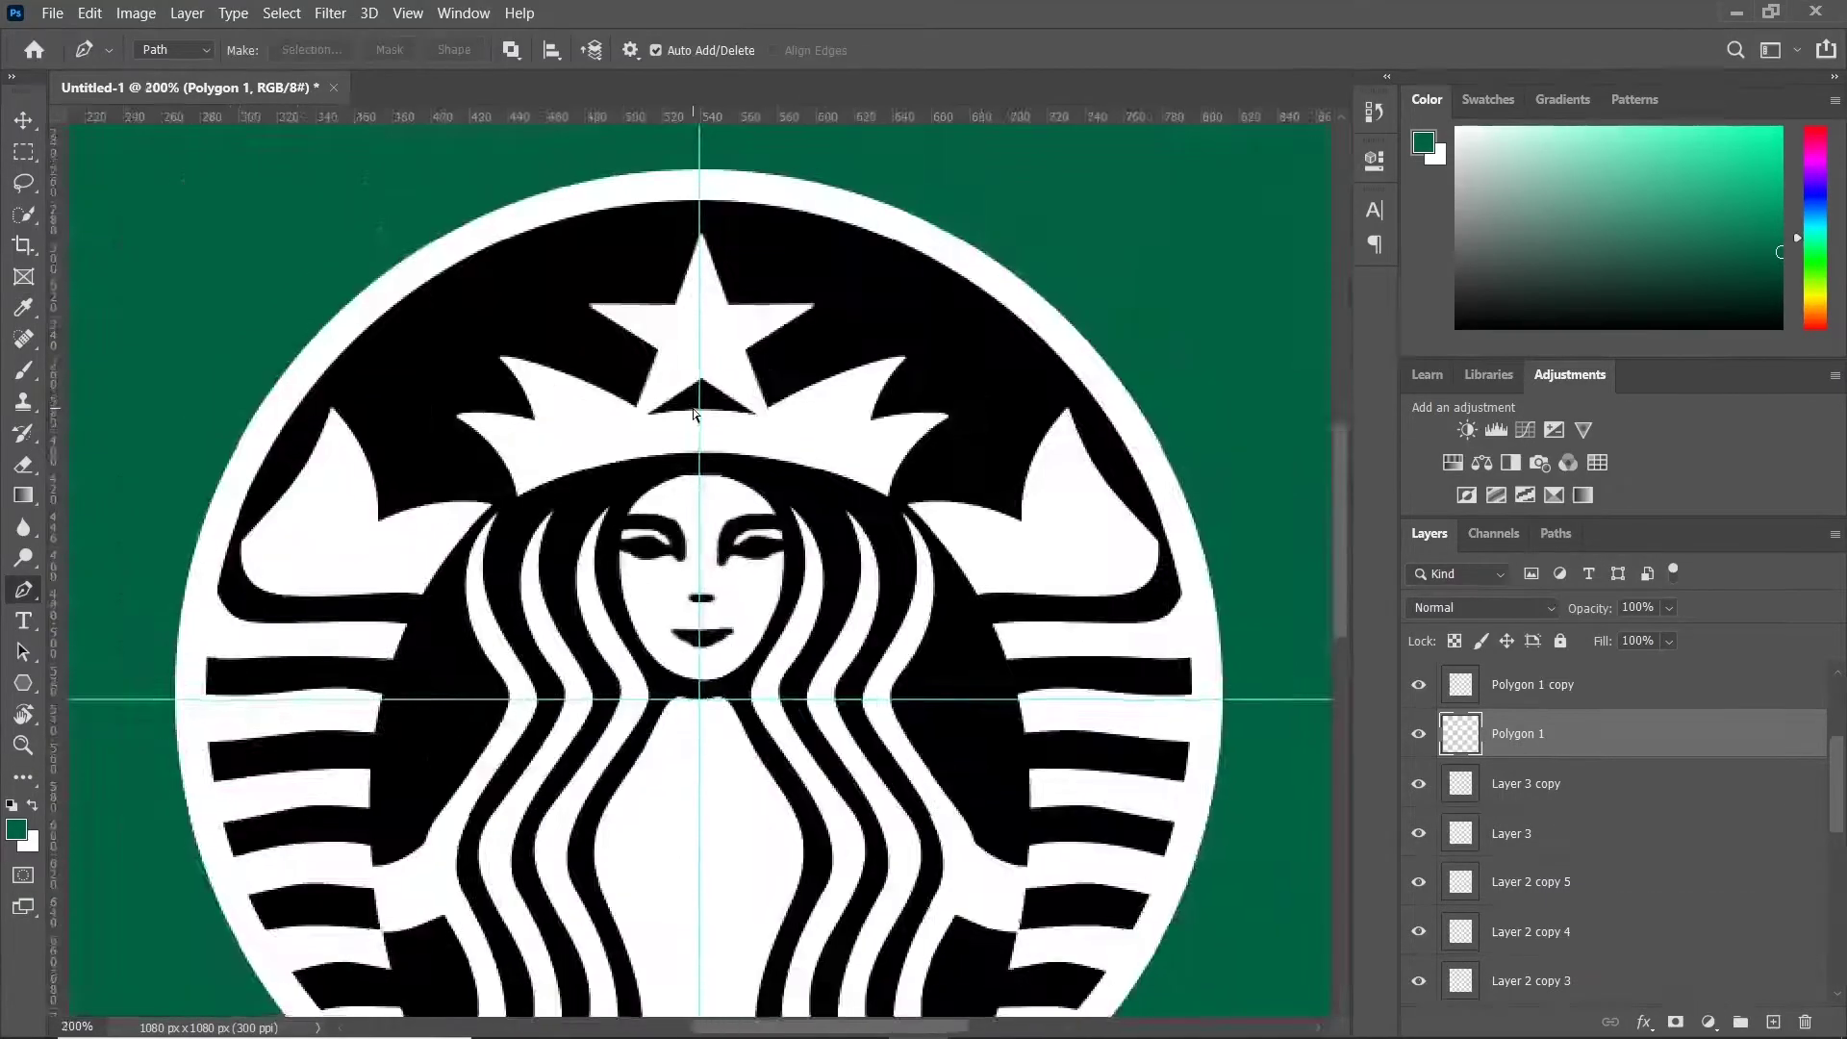
Step: Drag the horizontal guide lower on the canvas
key(ctrl+0)
key(v)
drag(673, 404, 57, 570)
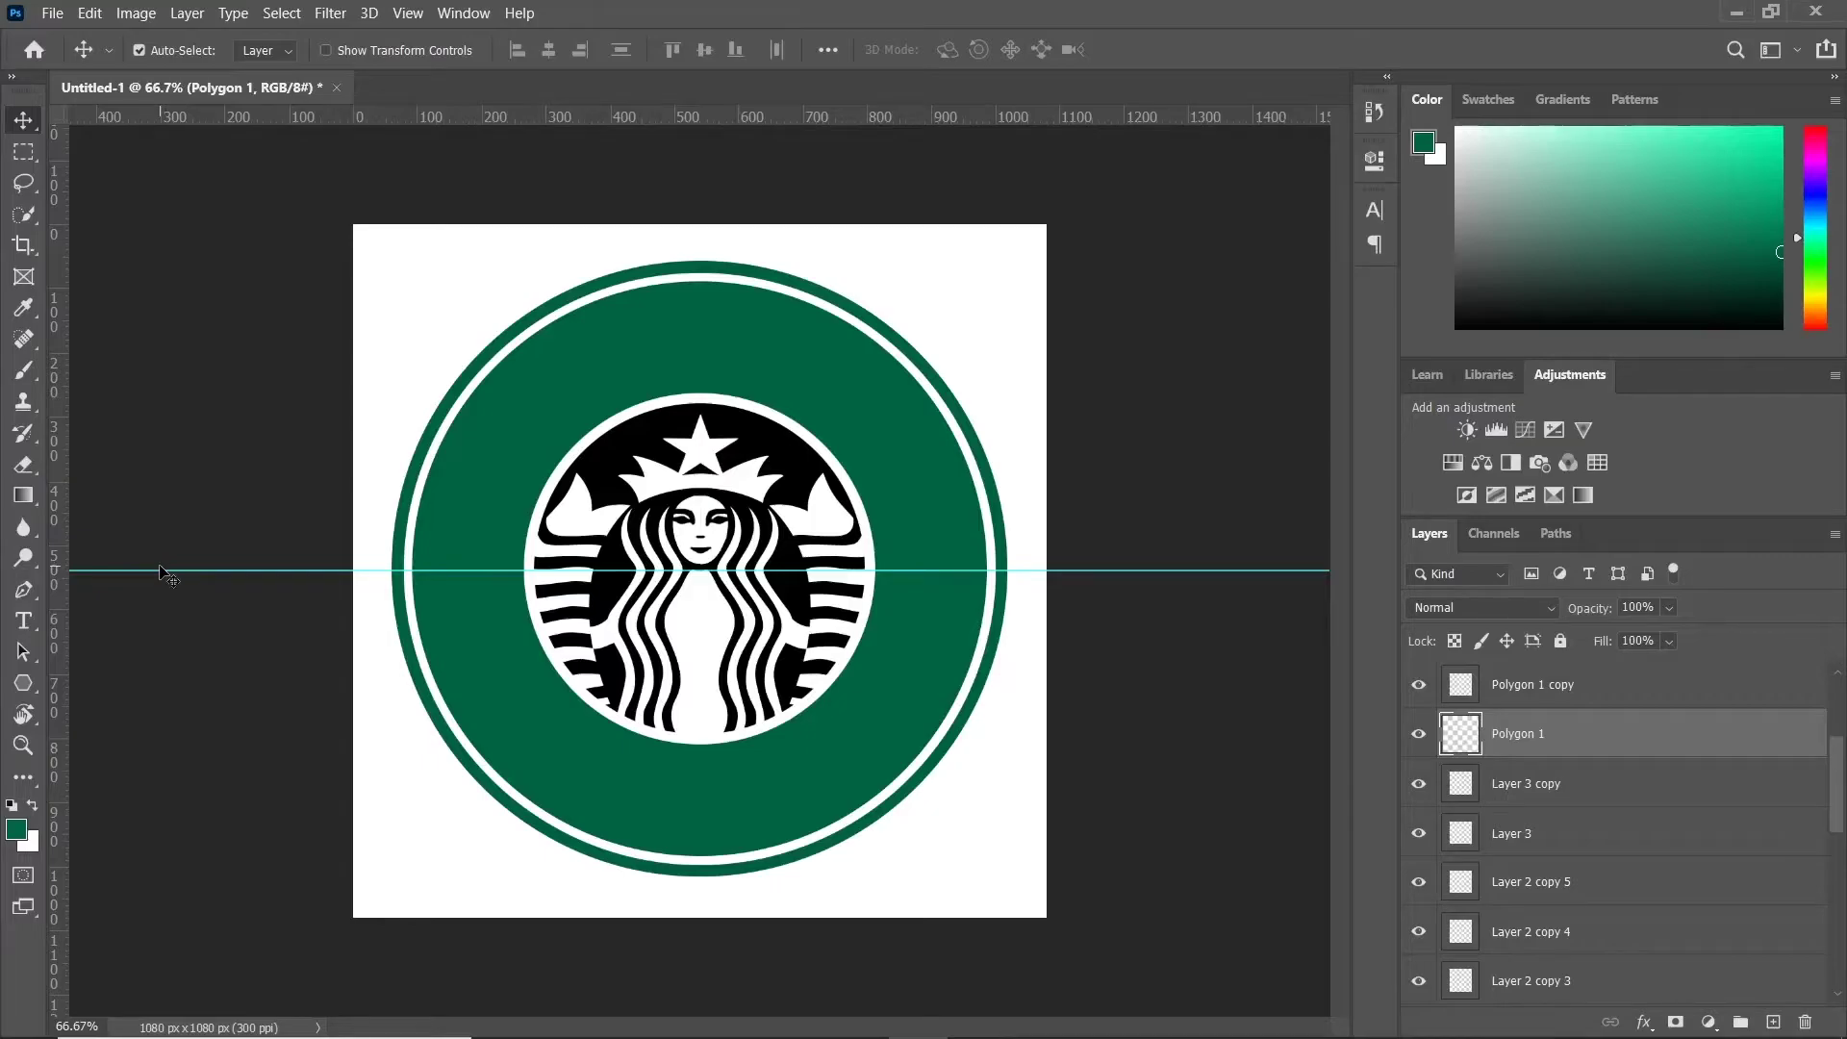
drag(186, 573, 178, 642)
drag(177, 627, 177, 627)
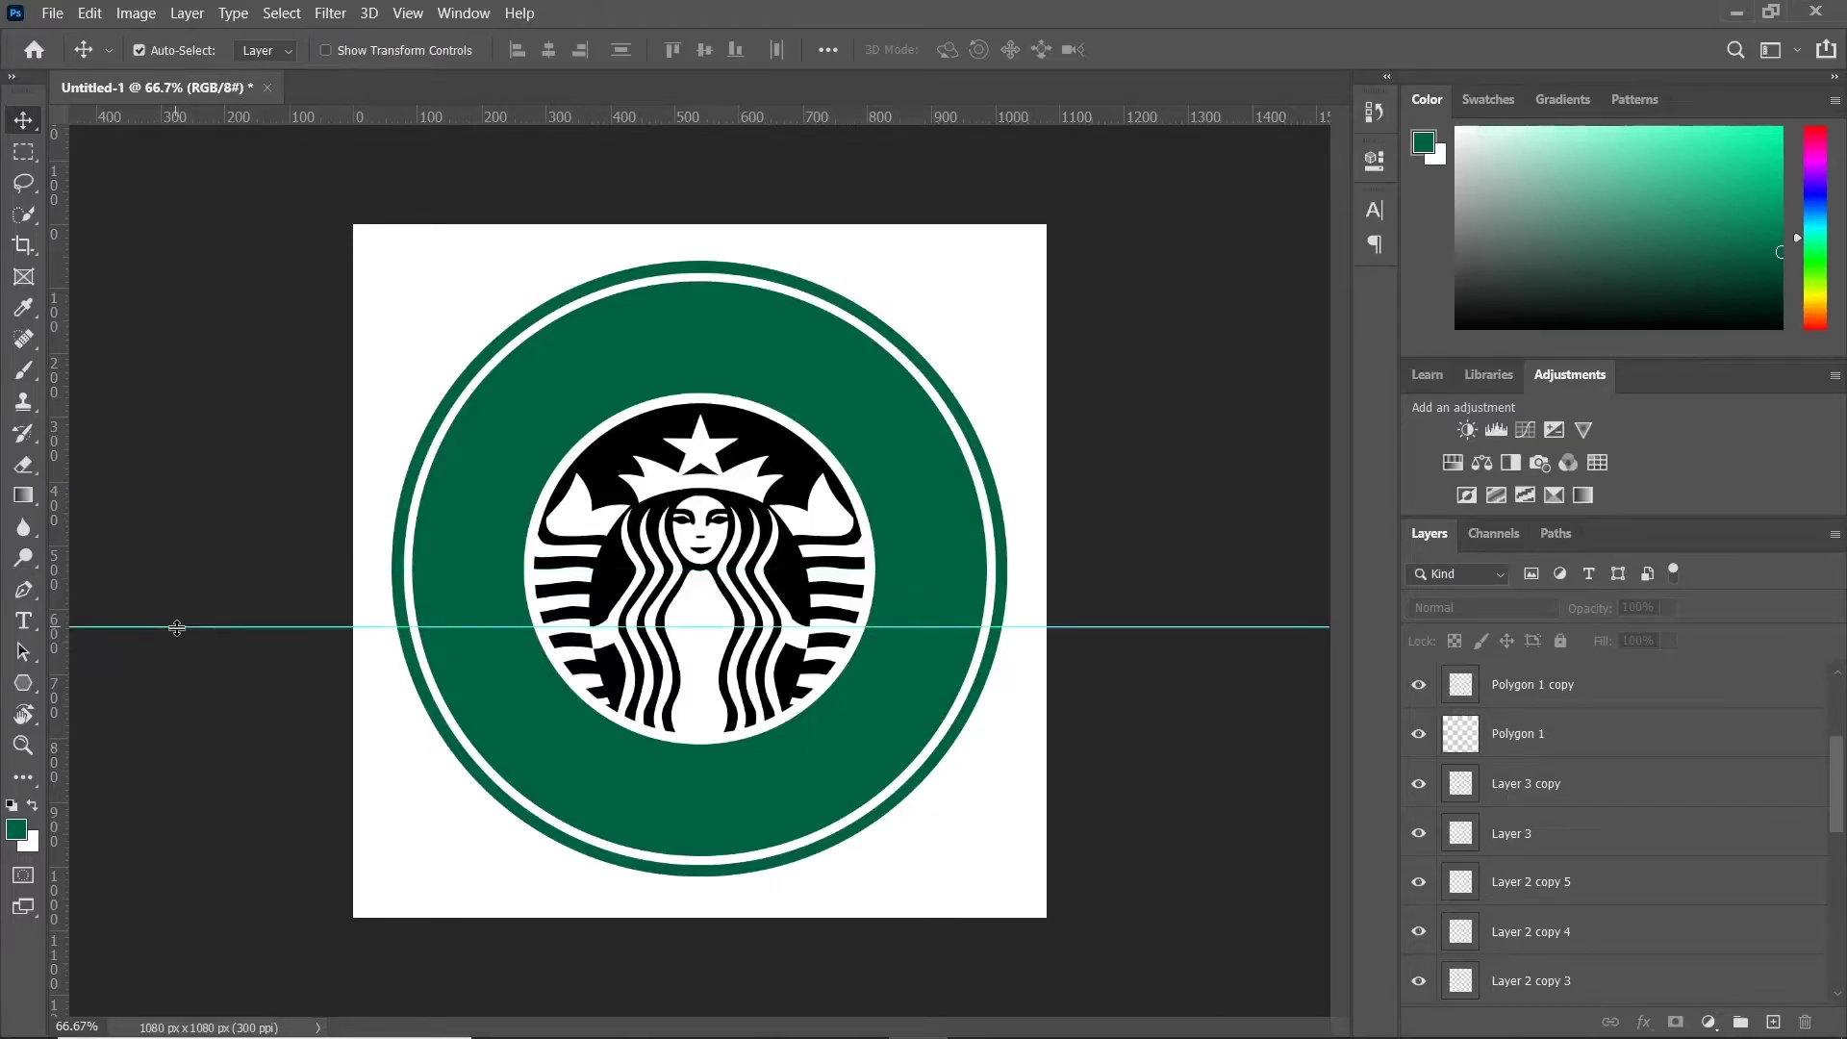
Step: With the Ellipse Tool, draw a circle around the emblem on a new layer above Layer 4 copy
click(30, 687)
right_click(30, 687)
click(48, 679)
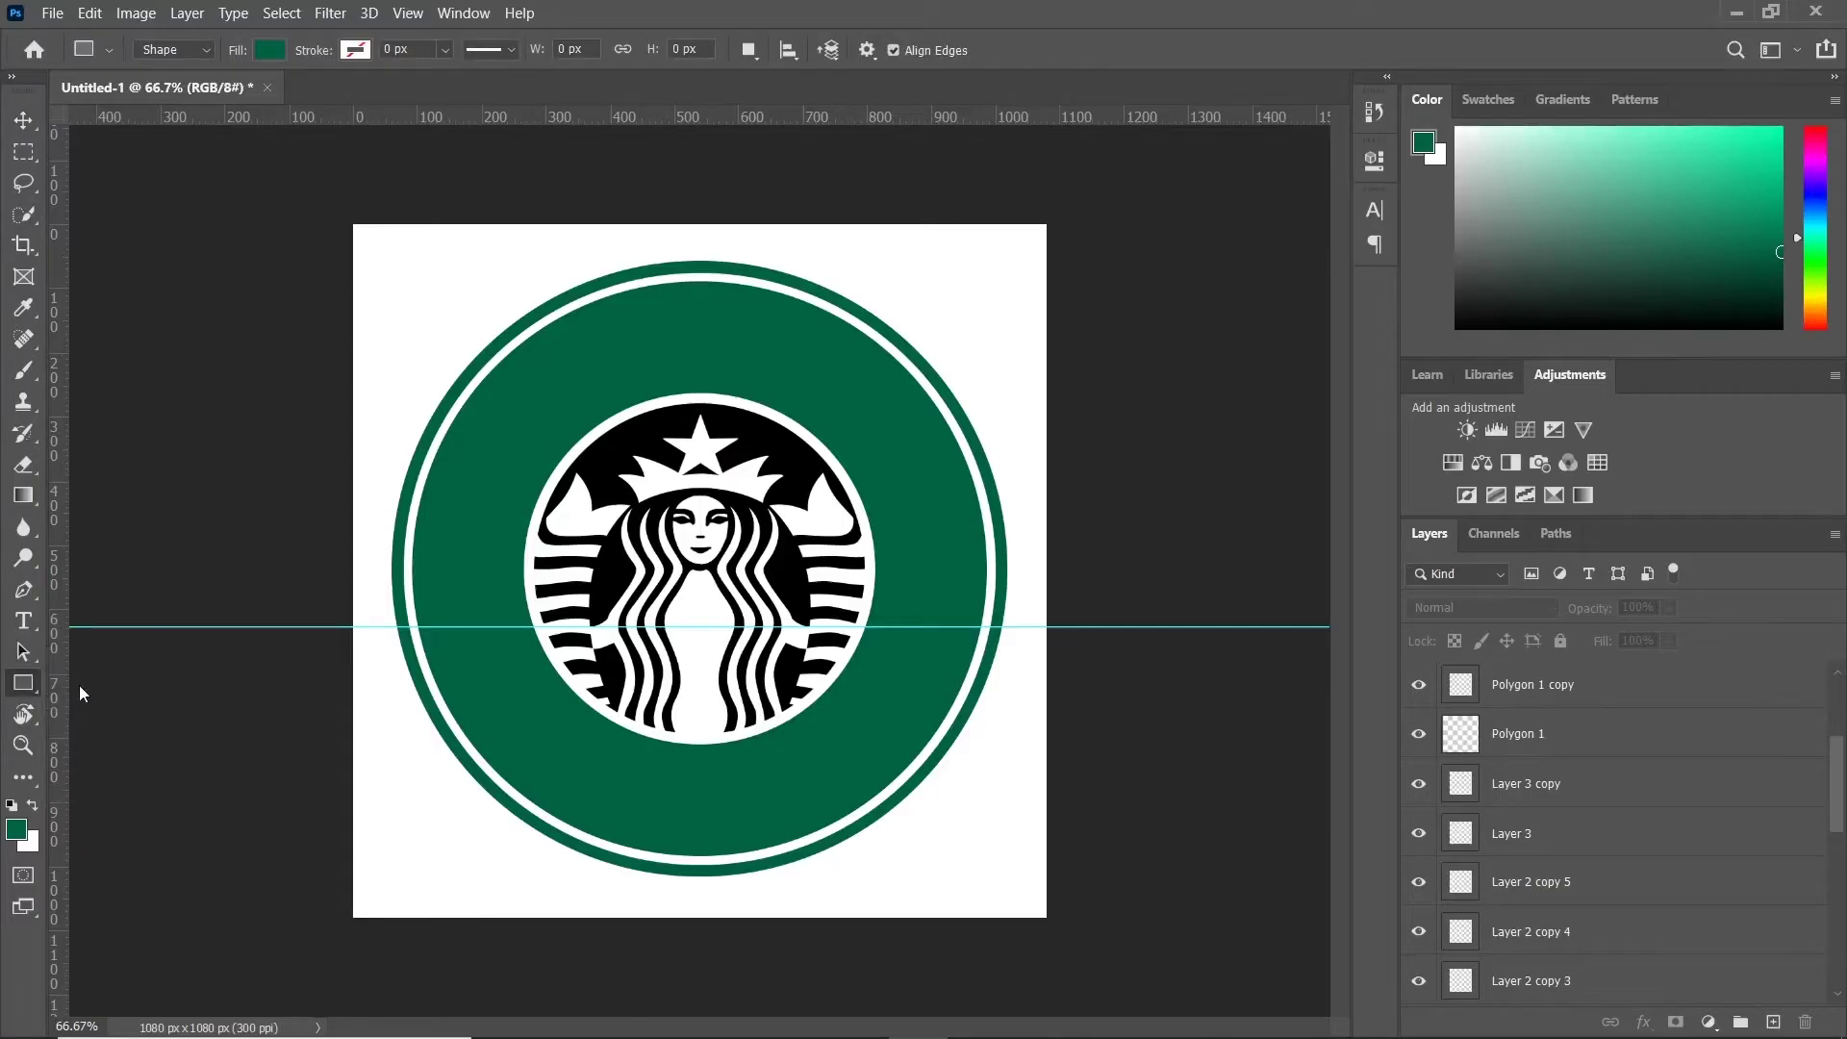
right_click(22, 686)
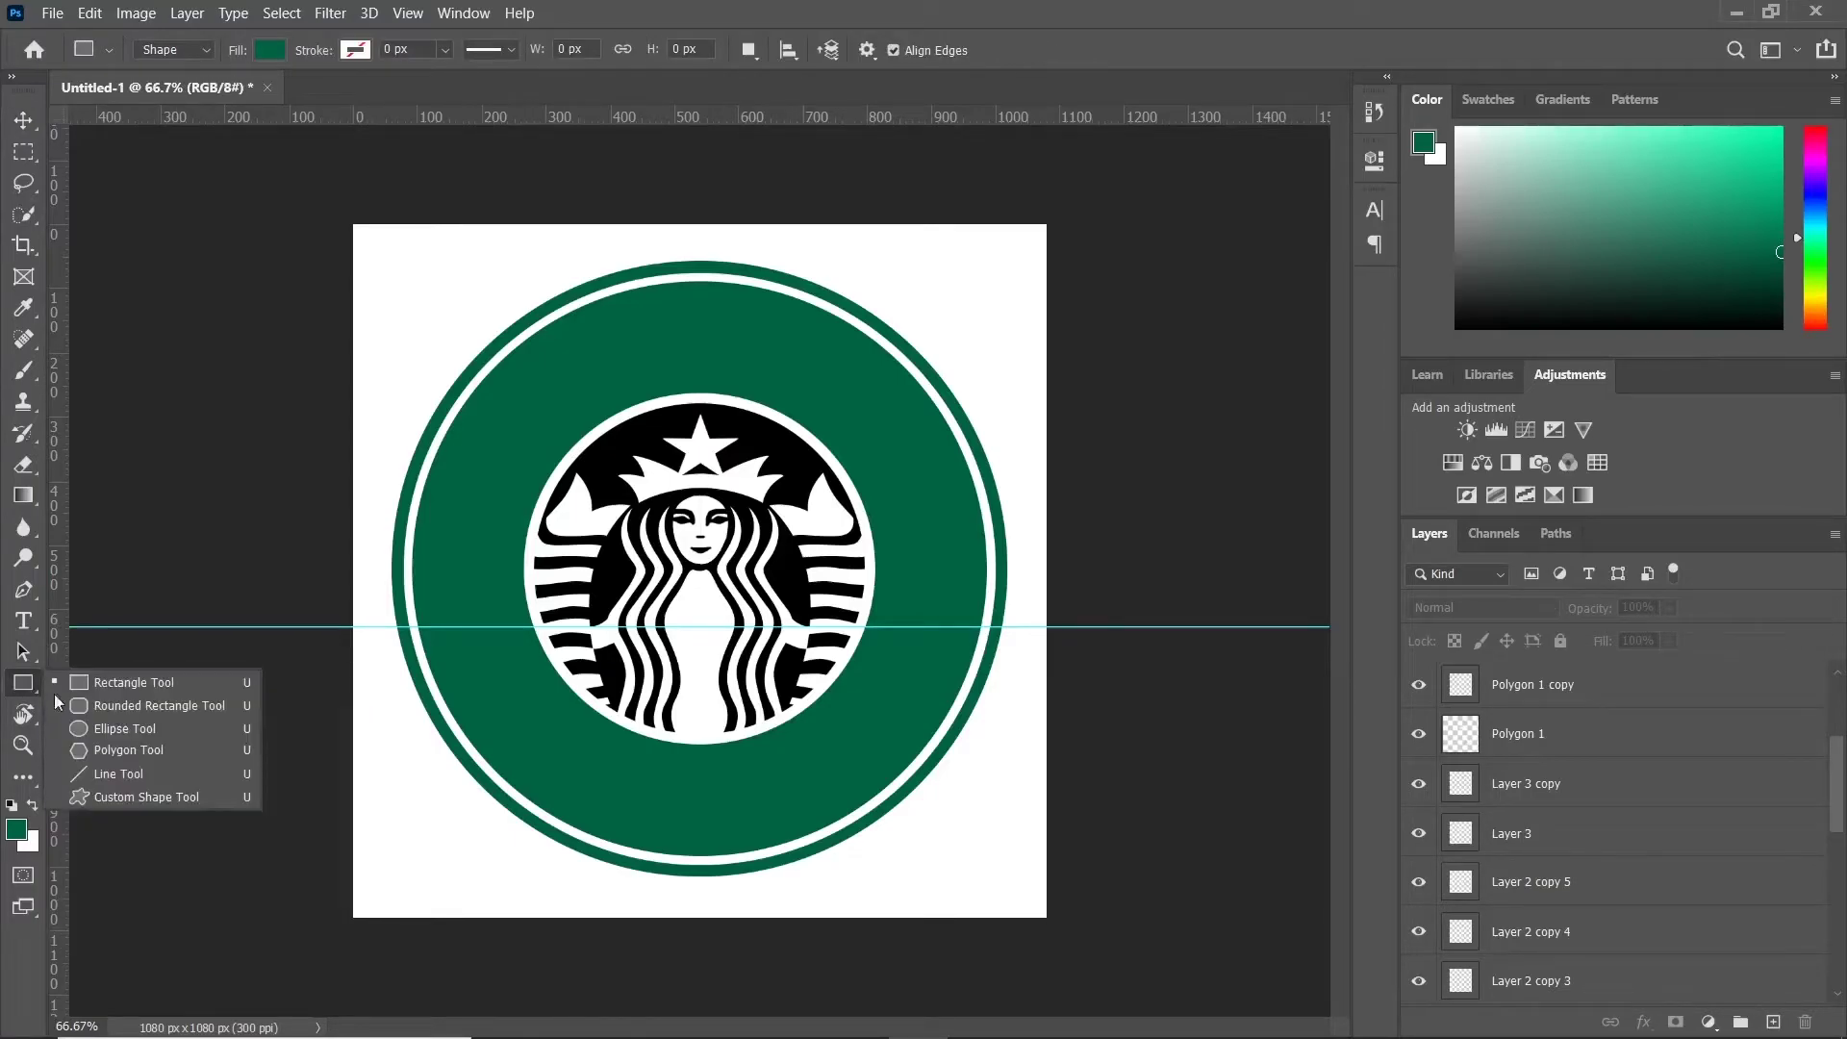
click(106, 729)
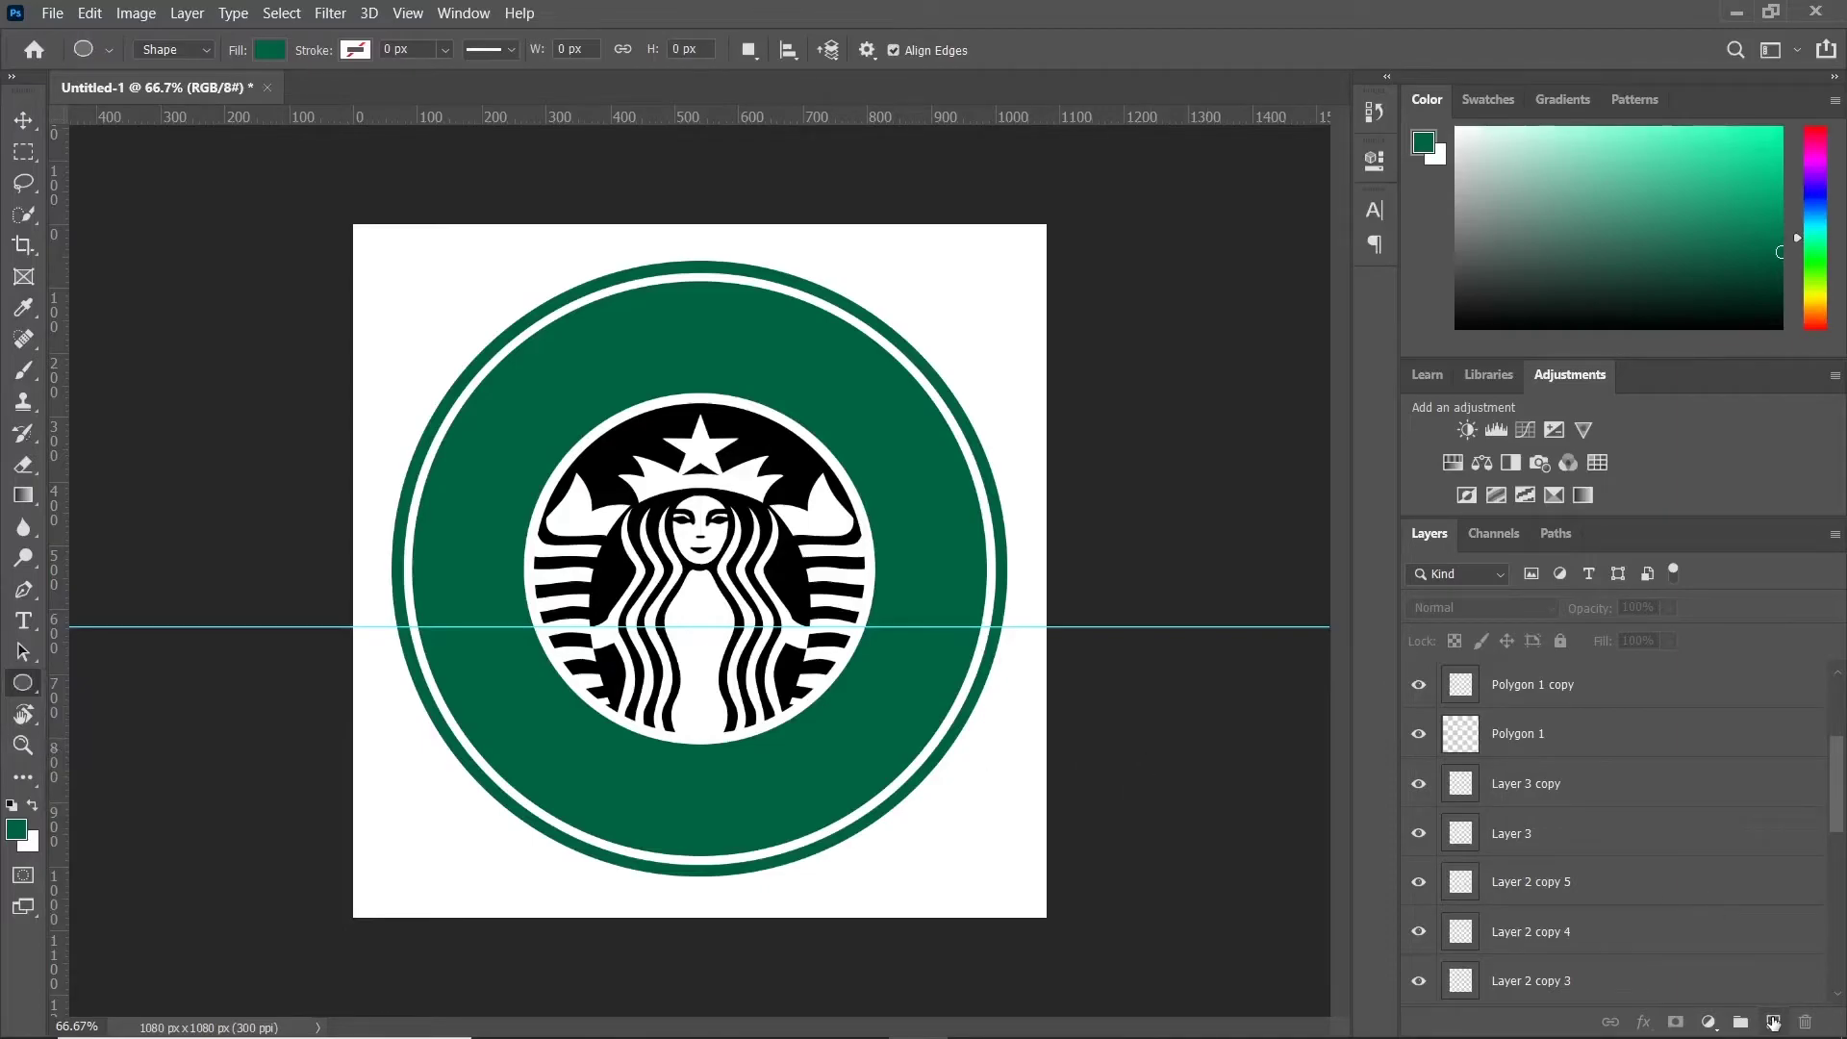
scroll(1618, 723, up, 2)
click(1685, 688)
click(1773, 1022)
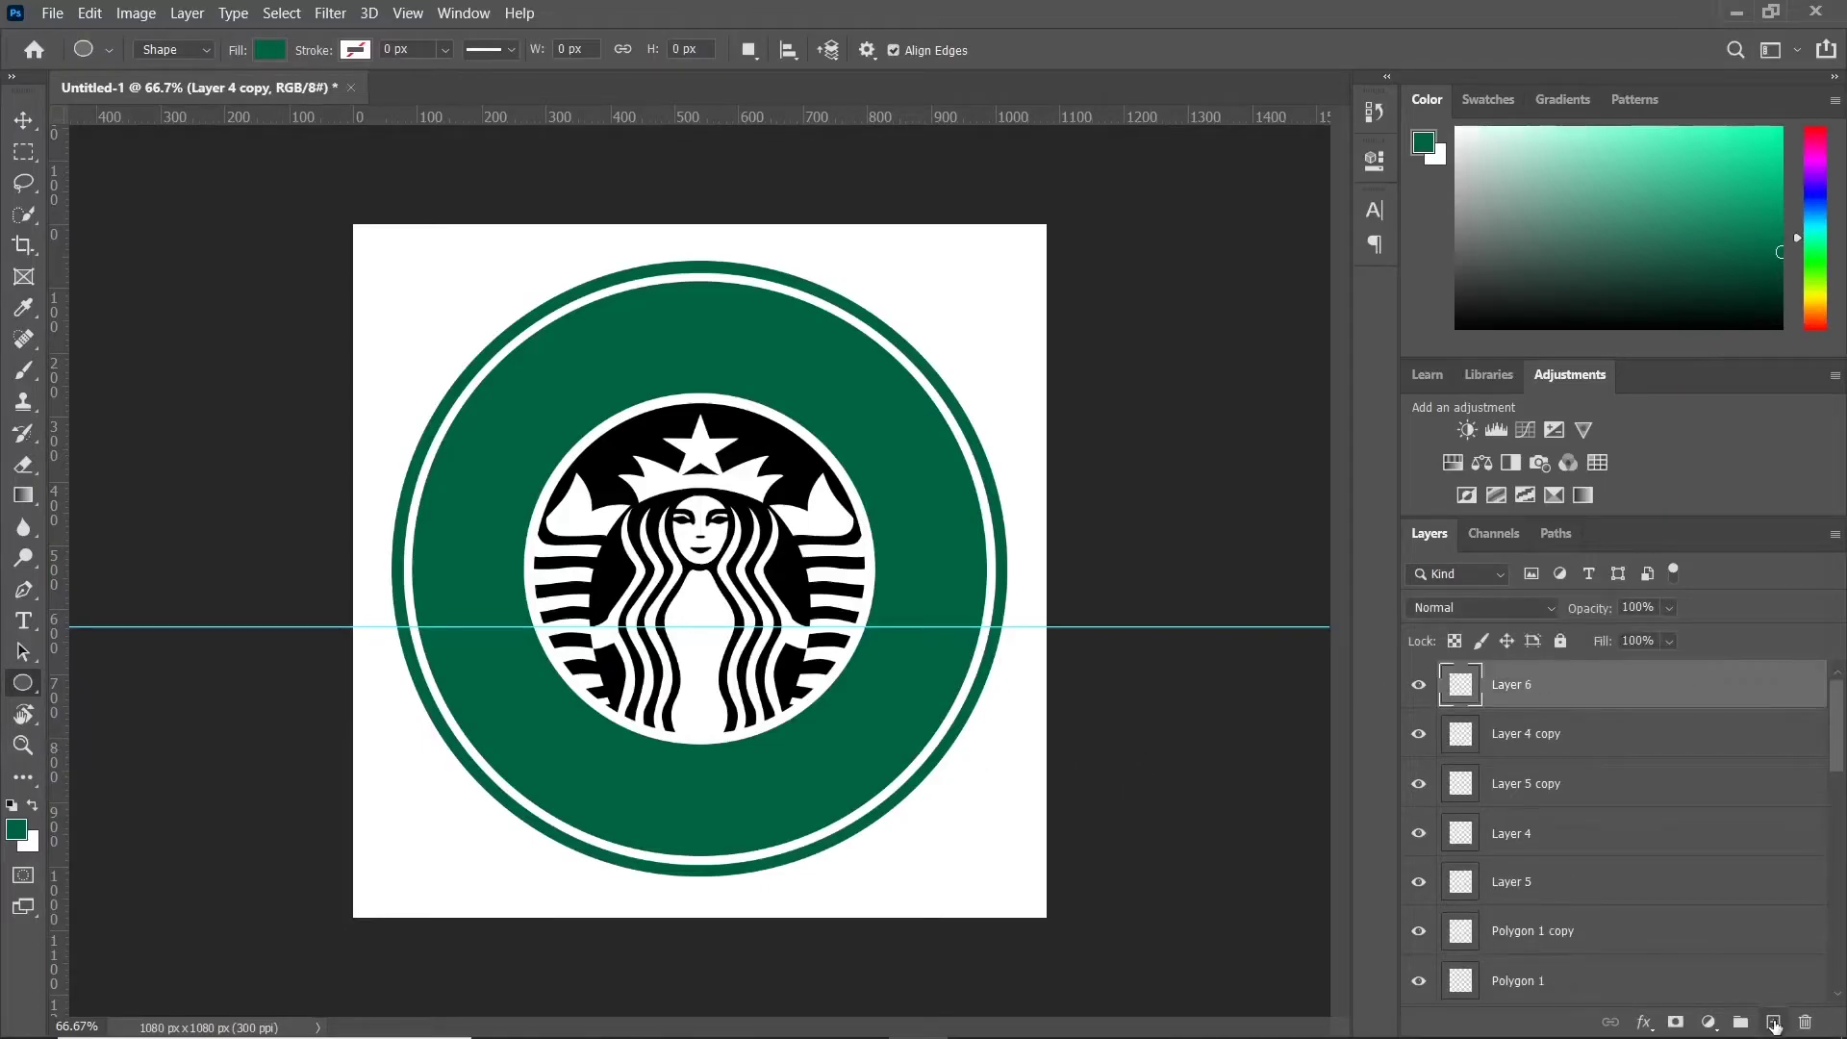
drag(524, 351, 914, 748)
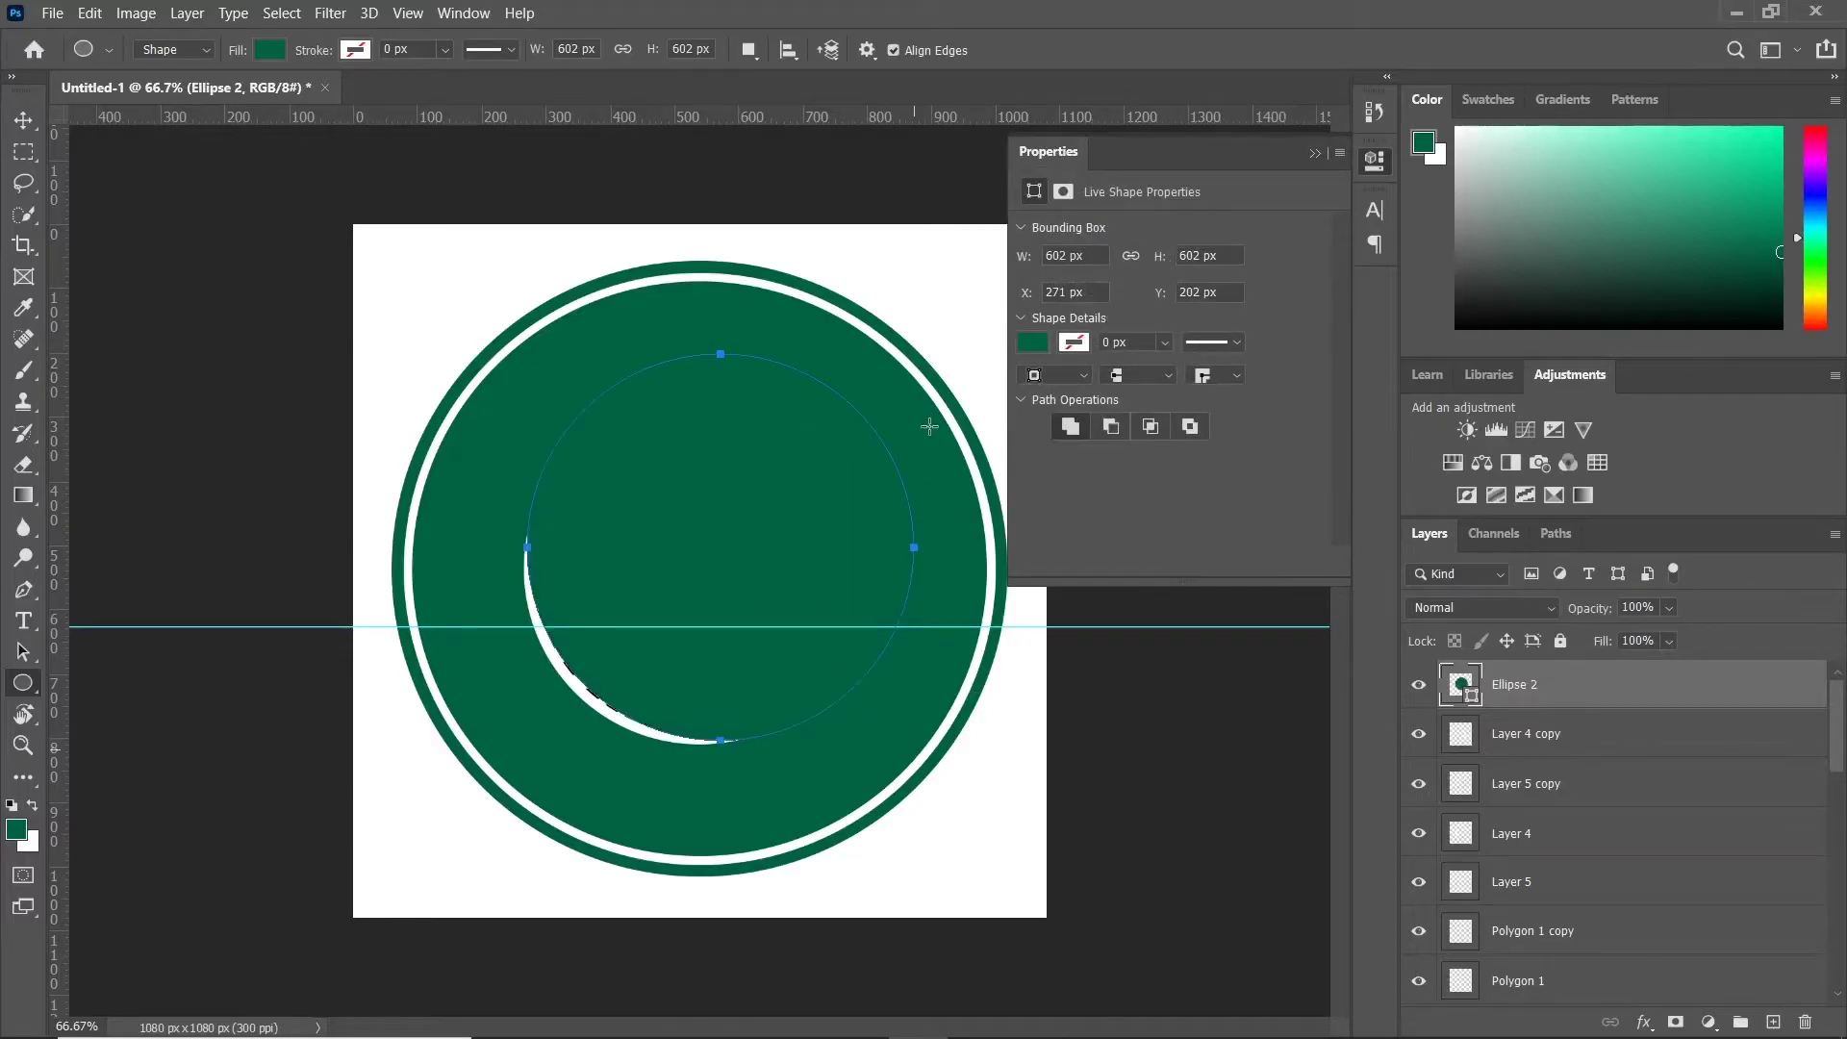
Step: Set the circle's fill to No Color
click(1313, 154)
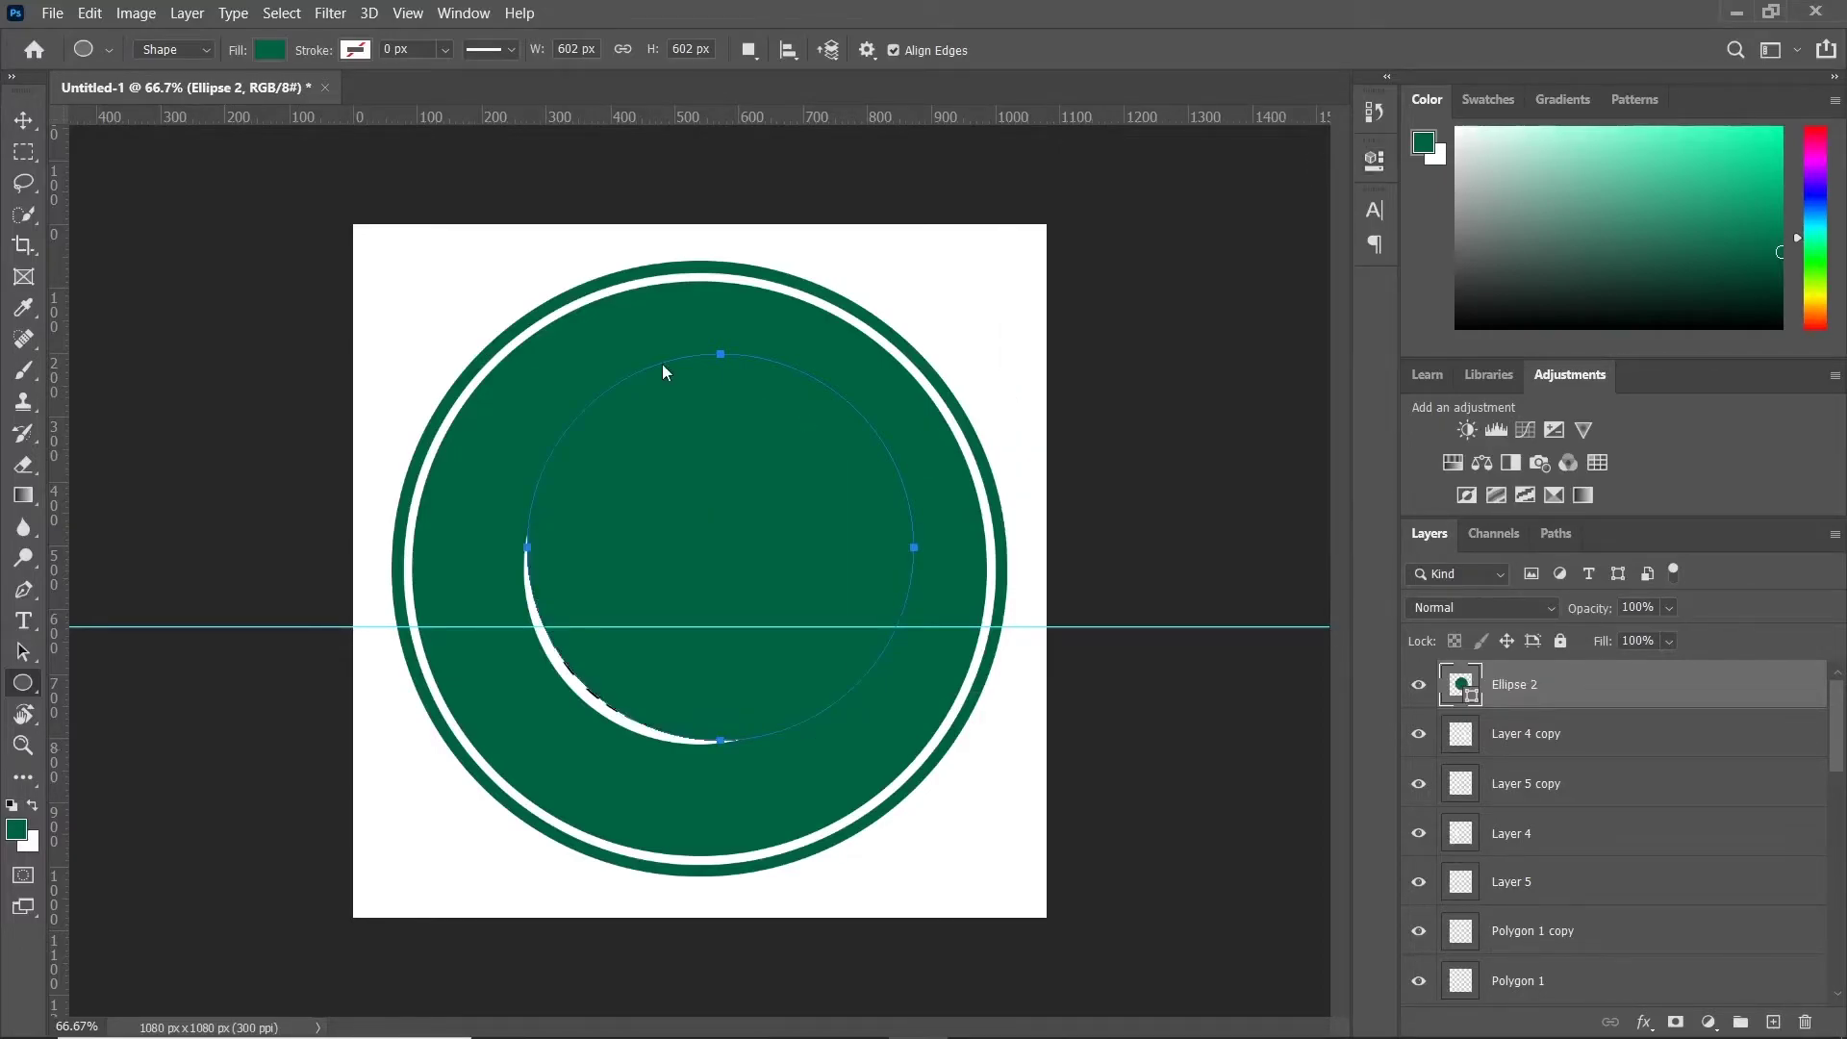
click(272, 50)
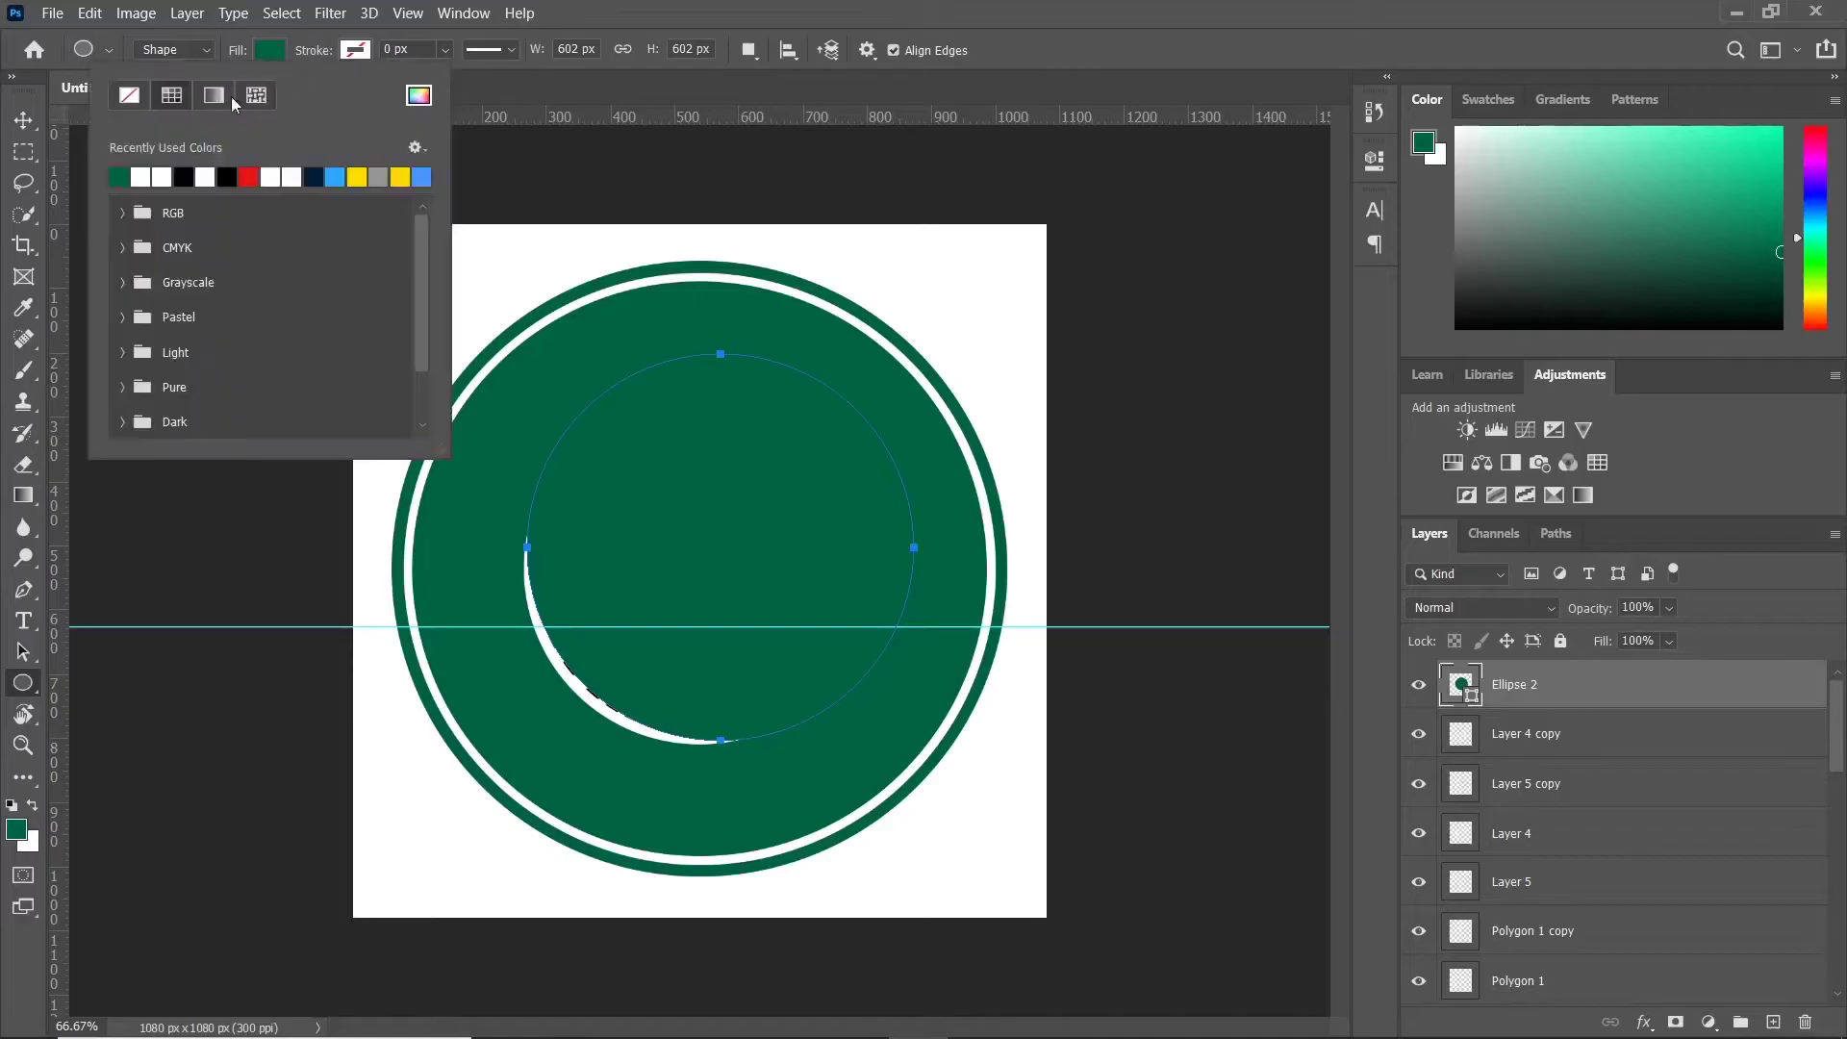
click(124, 94)
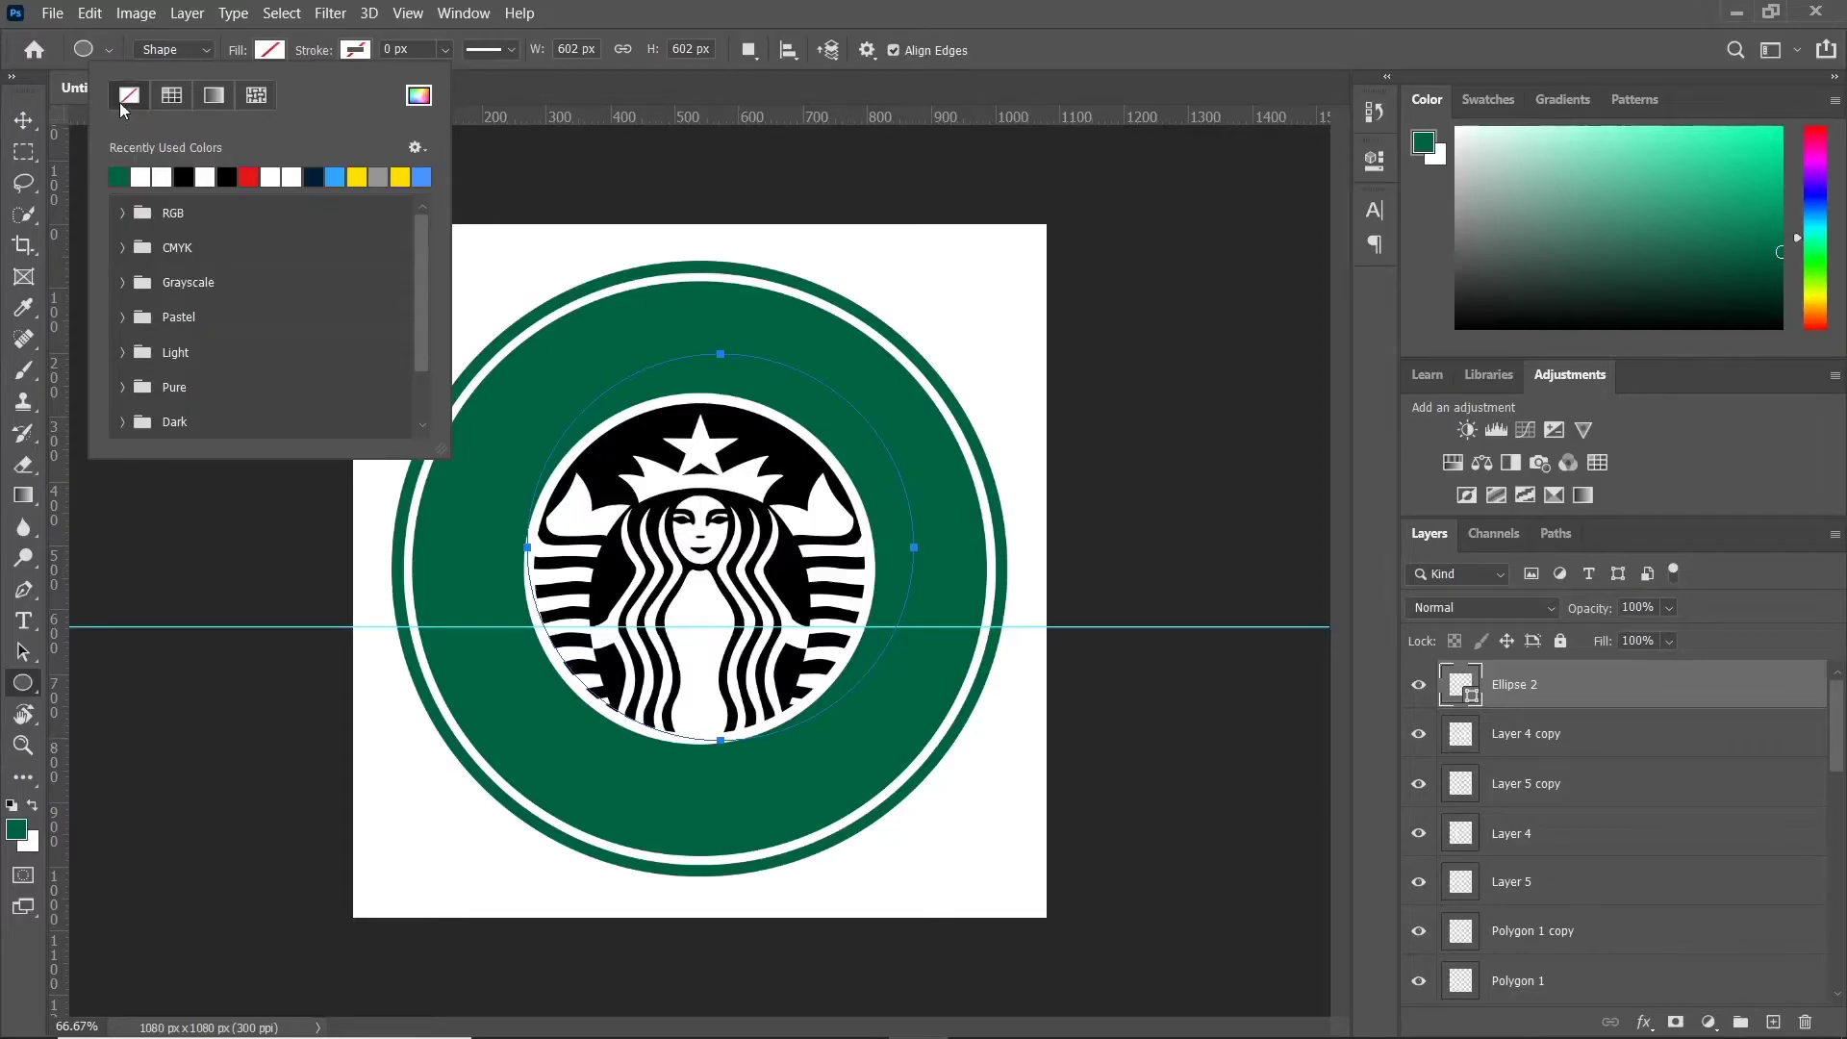
click(721, 17)
Step: Free-transform the circle to centre it over the siren emblem
key(v)
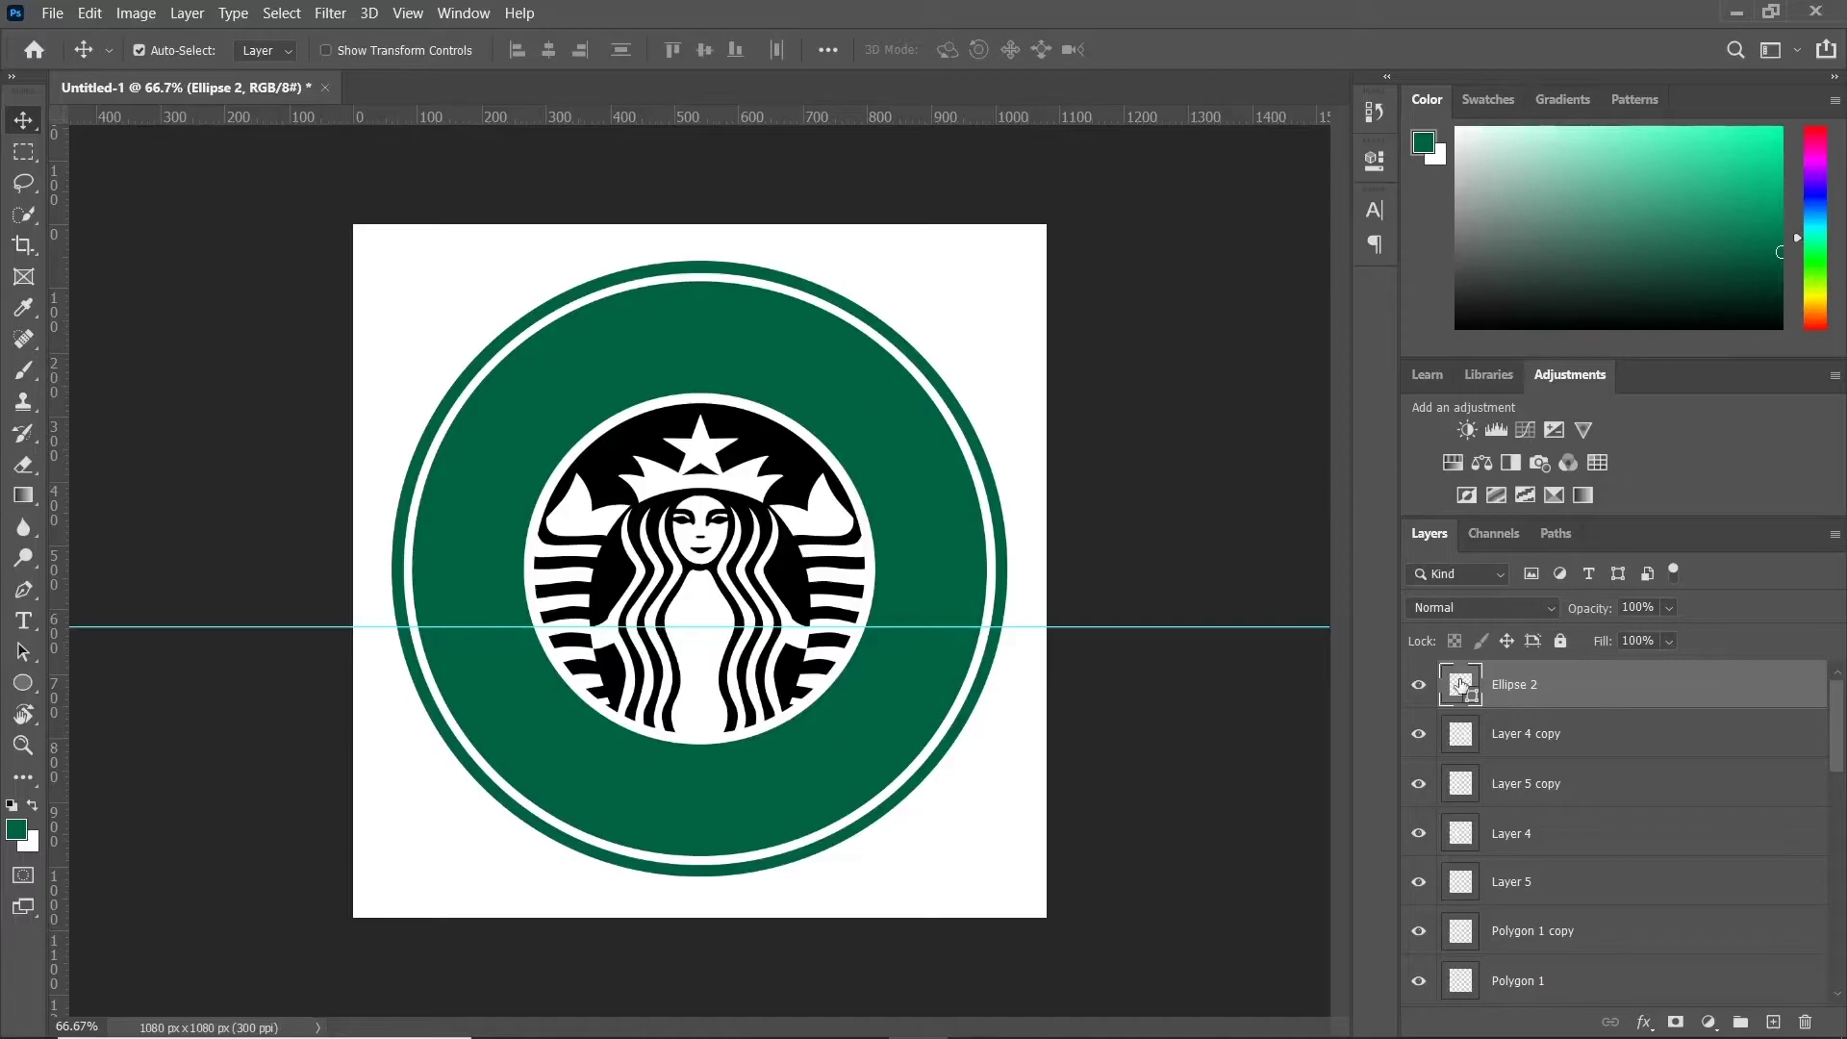
key(ctrl+t)
drag(694, 368, 676, 397)
key(Return)
Step: Put STARBUCKS text on the circle path and size it to 36 pt
key(t)
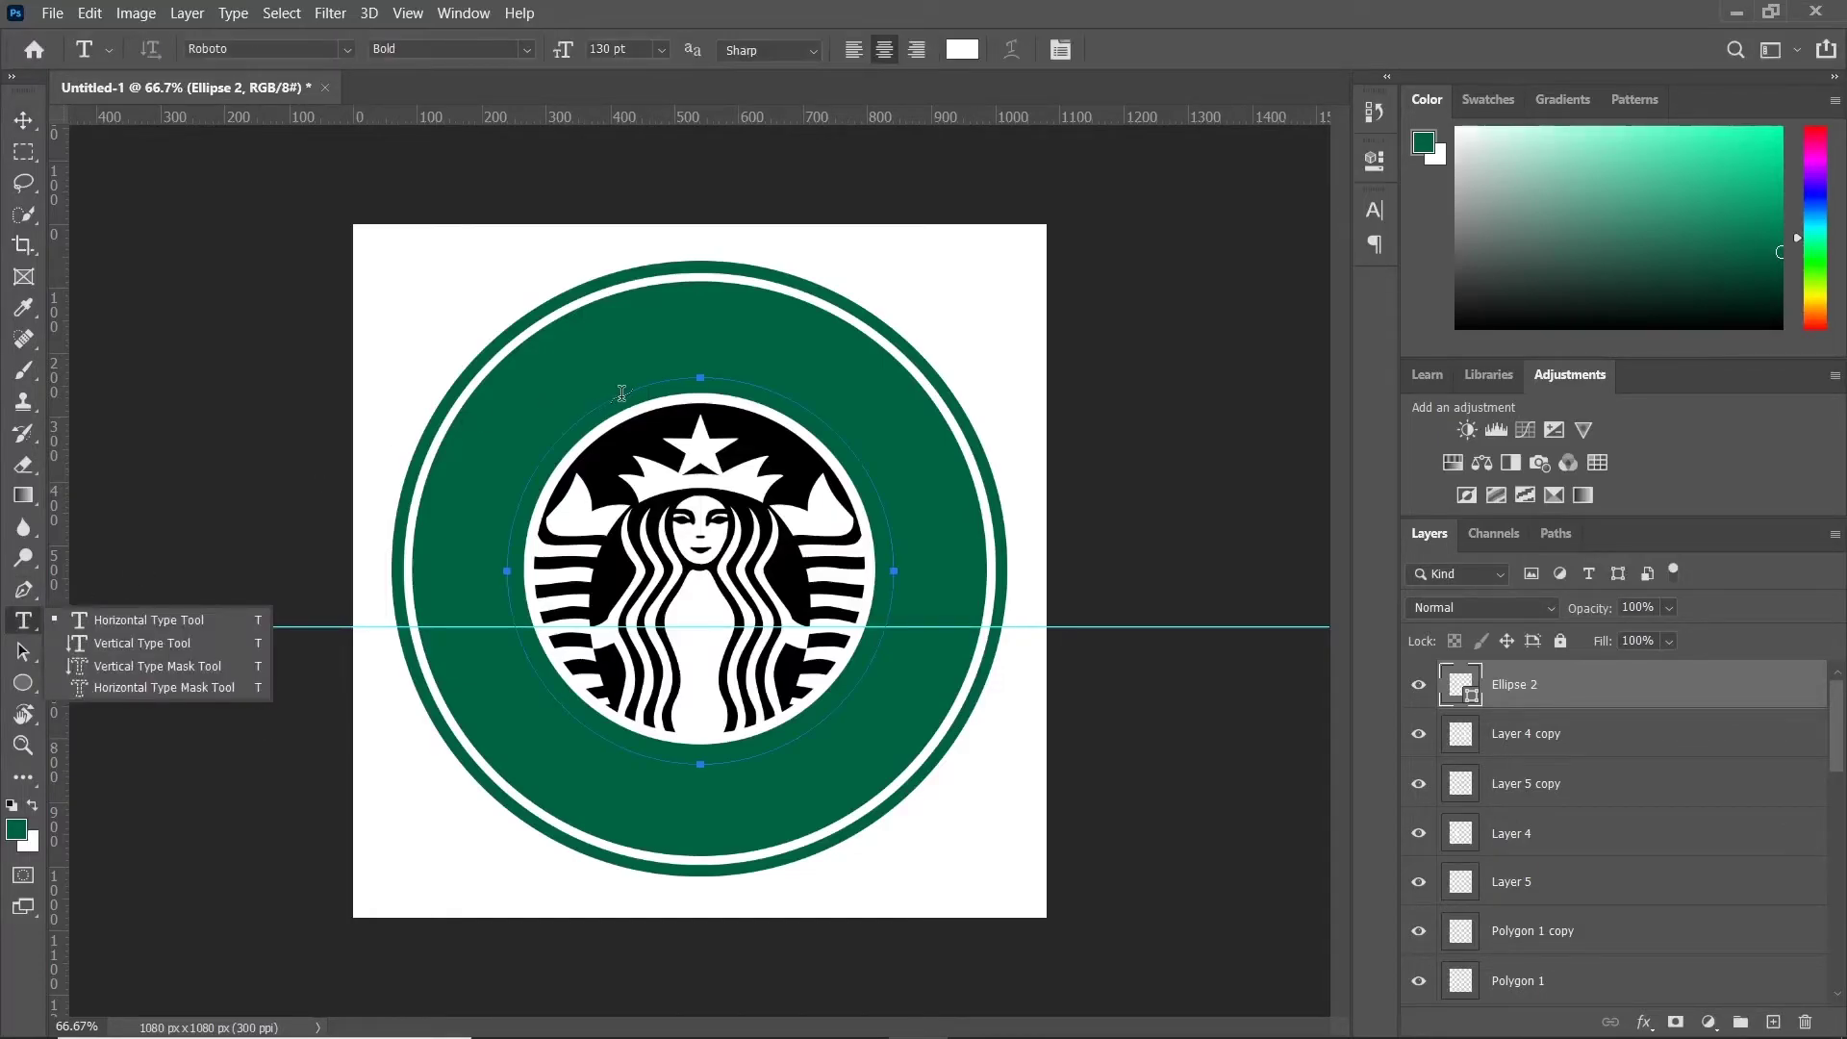
click(699, 373)
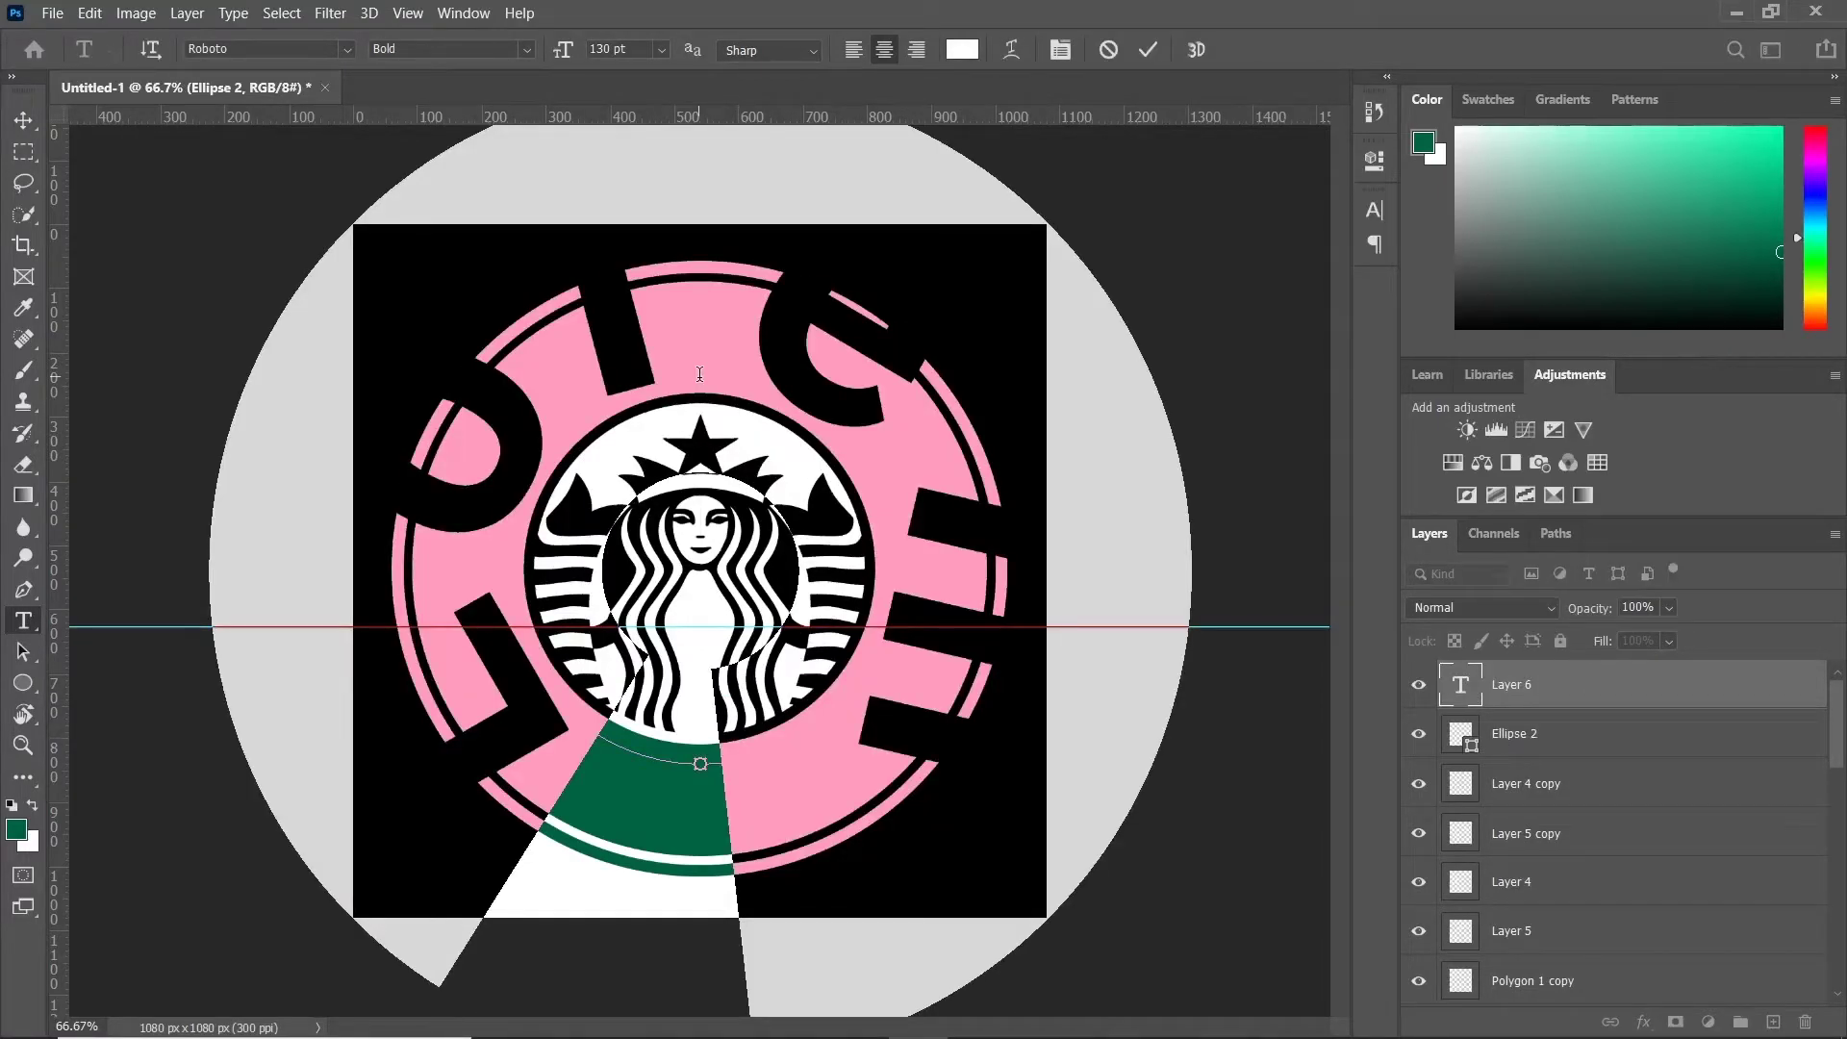
click(699, 374)
key(ctrl+a)
click(661, 49)
click(625, 358)
click(661, 49)
click(625, 321)
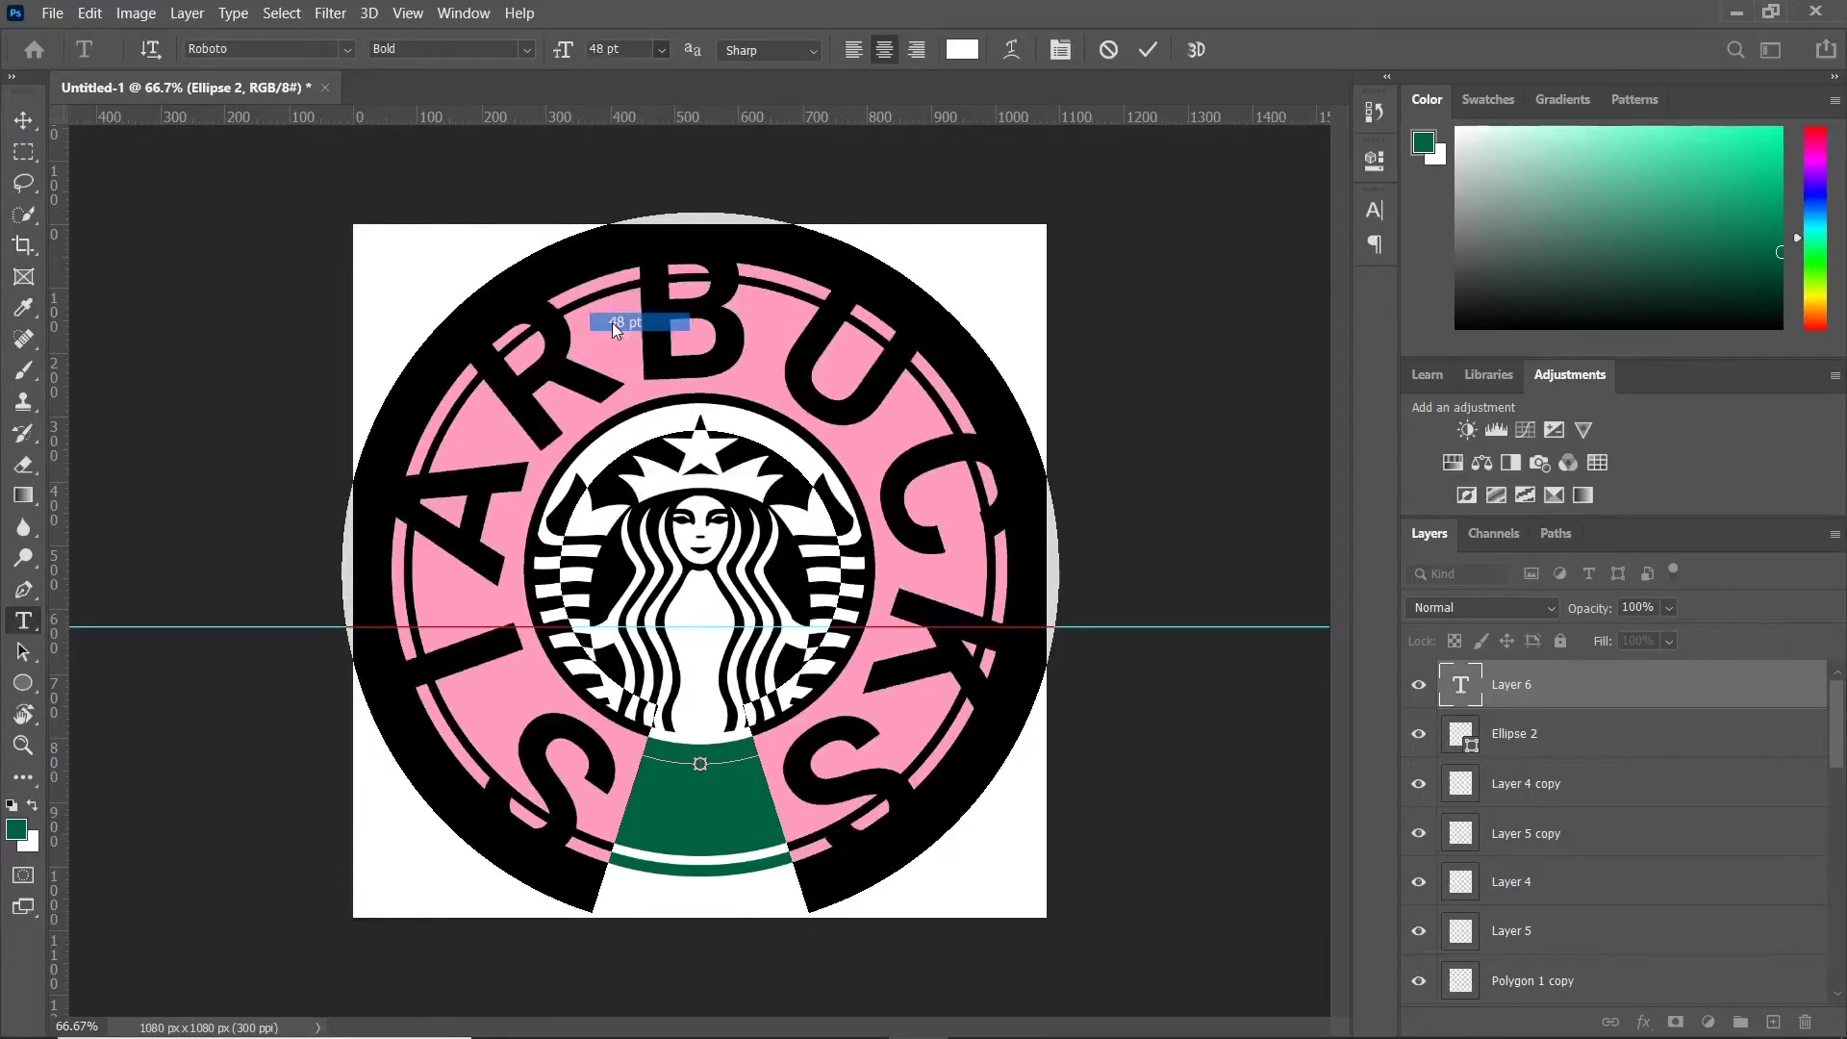
click(661, 49)
click(620, 304)
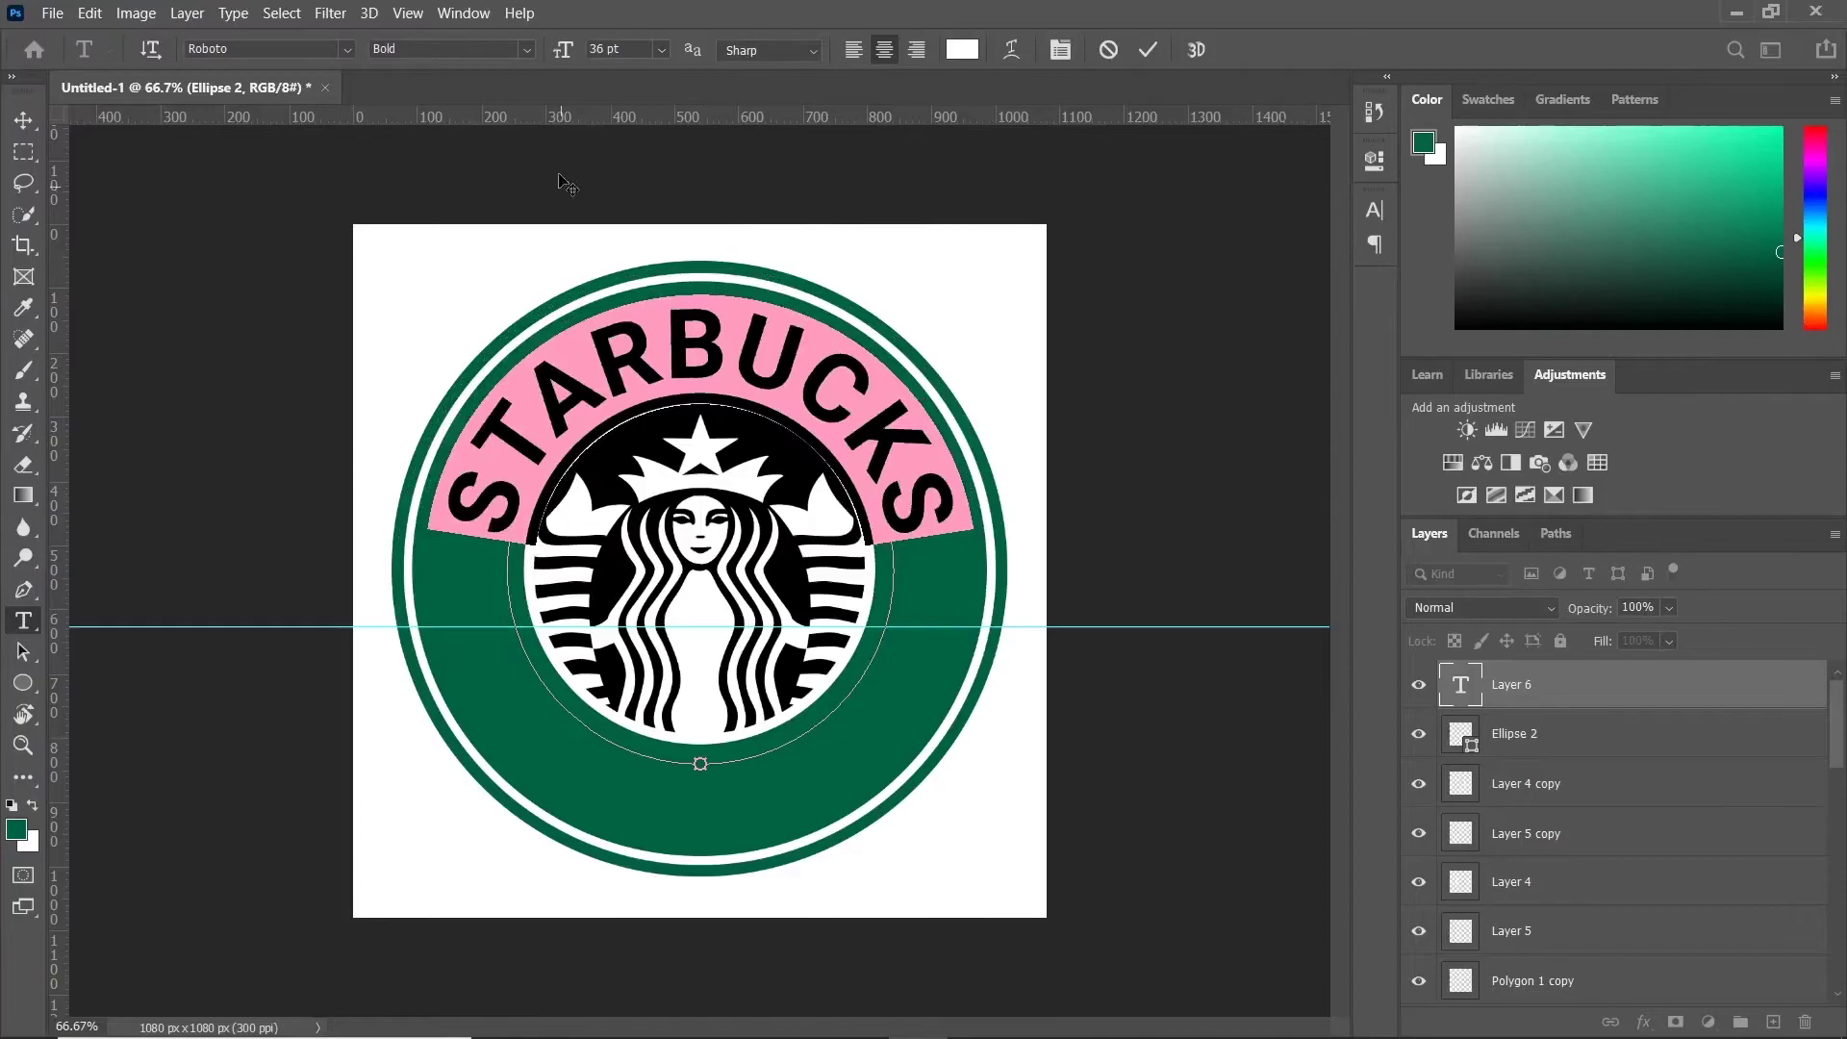
Step: Change the STARBUCKS text font to Santana-Black and commit it
click(256, 49)
text(sa)
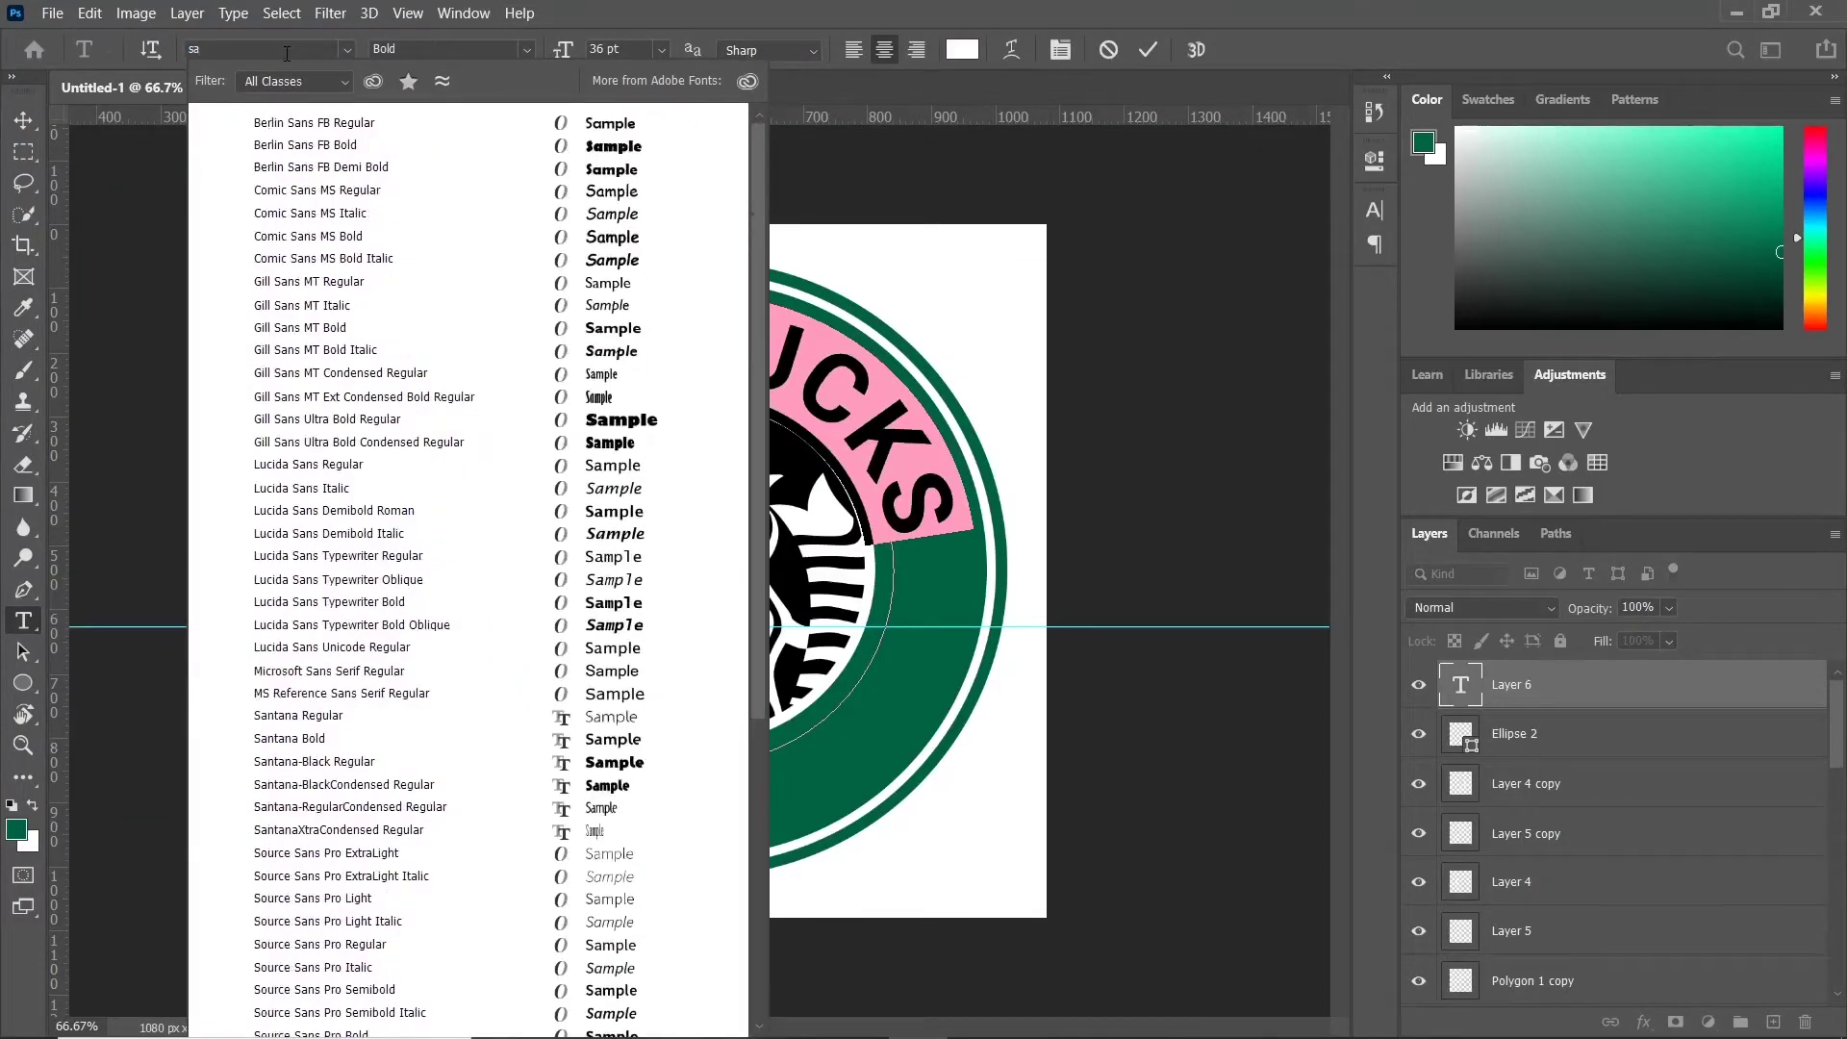
click(346, 761)
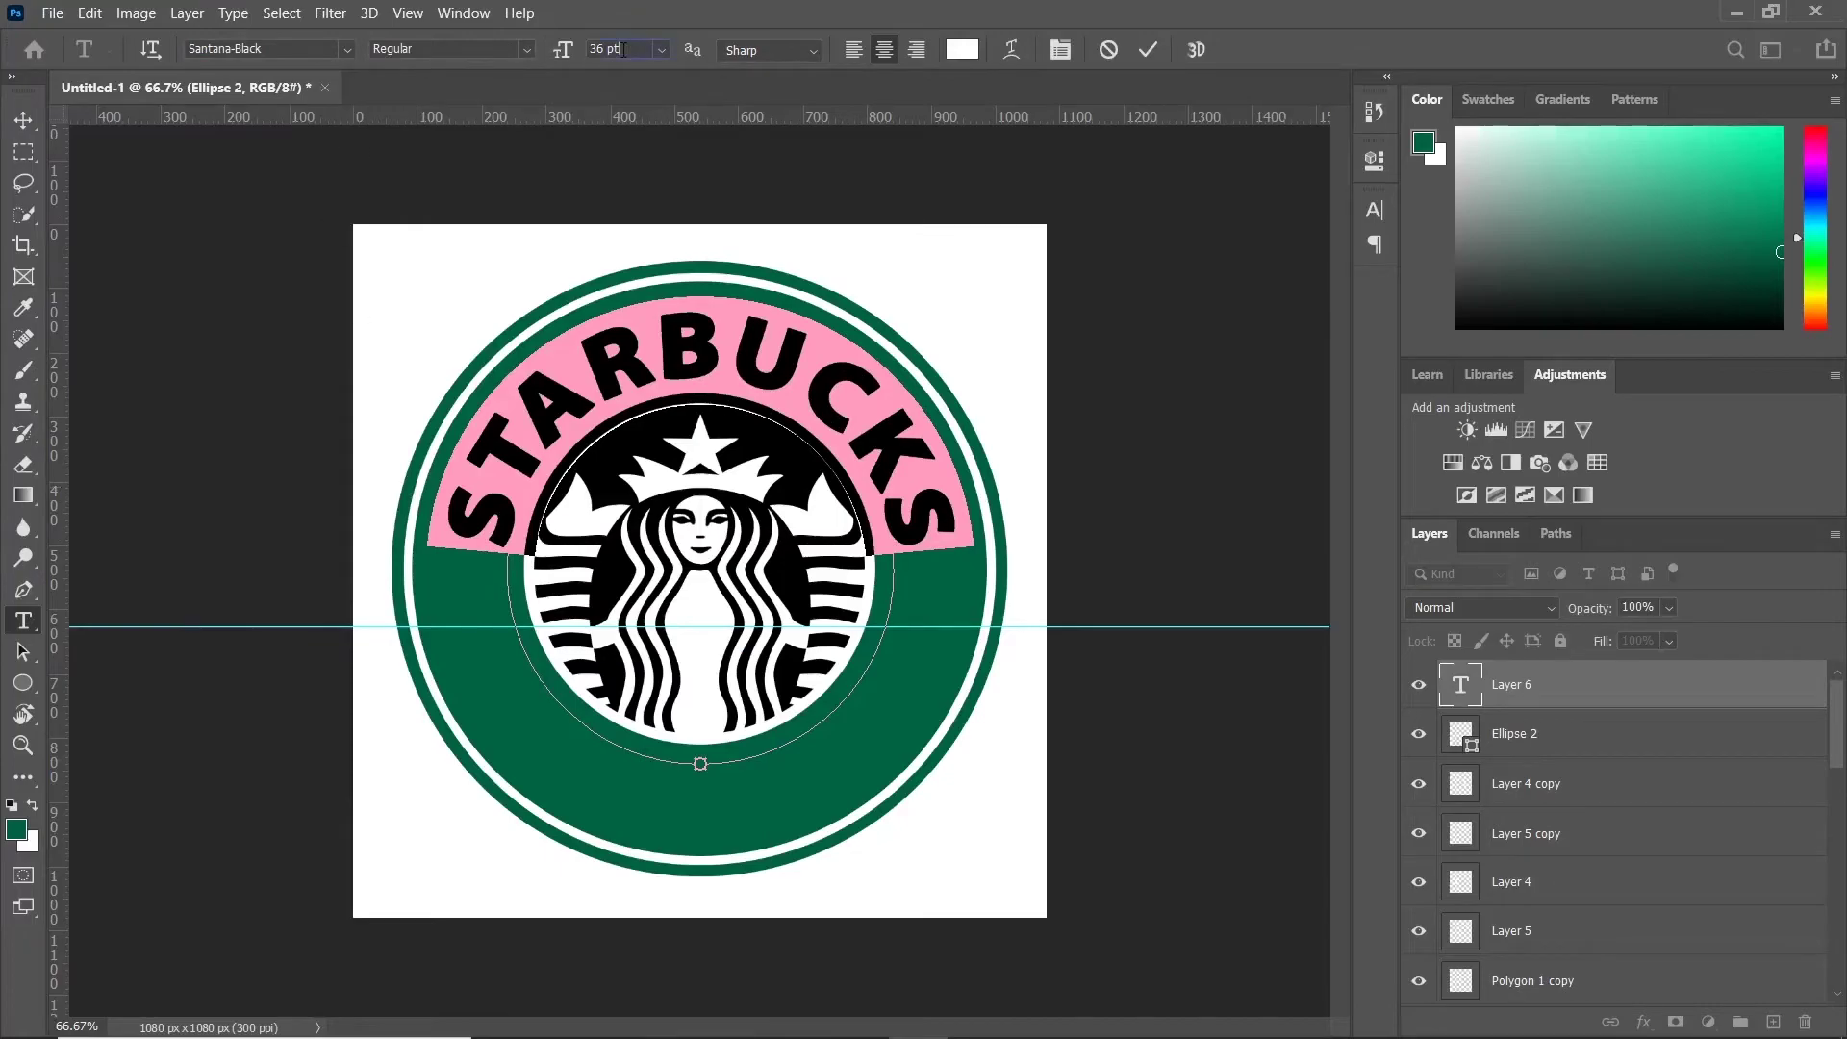
scroll(623, 49, down, 1)
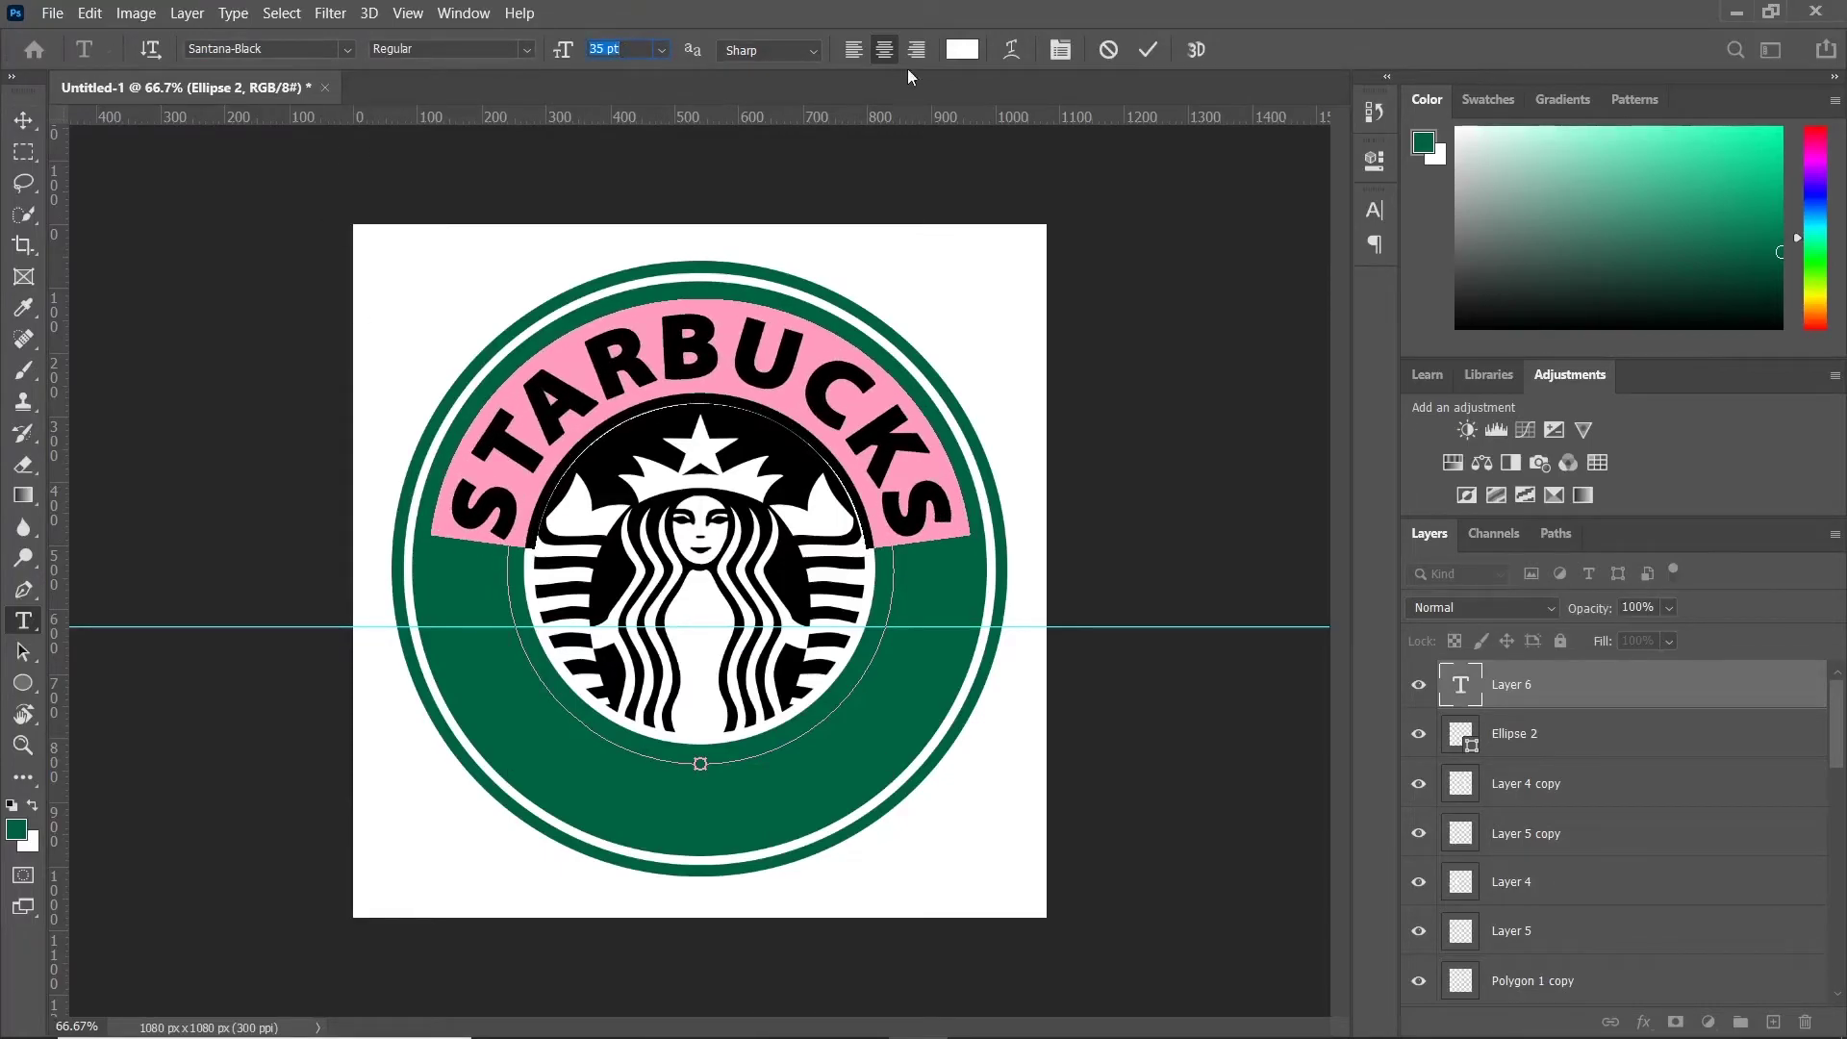
click(1375, 210)
click(1374, 210)
key(ctrl+Return)
Step: Duplicate the STARBUCKS layer, then delete the STARBUCKS copy
key(v)
key(ctrl+j)
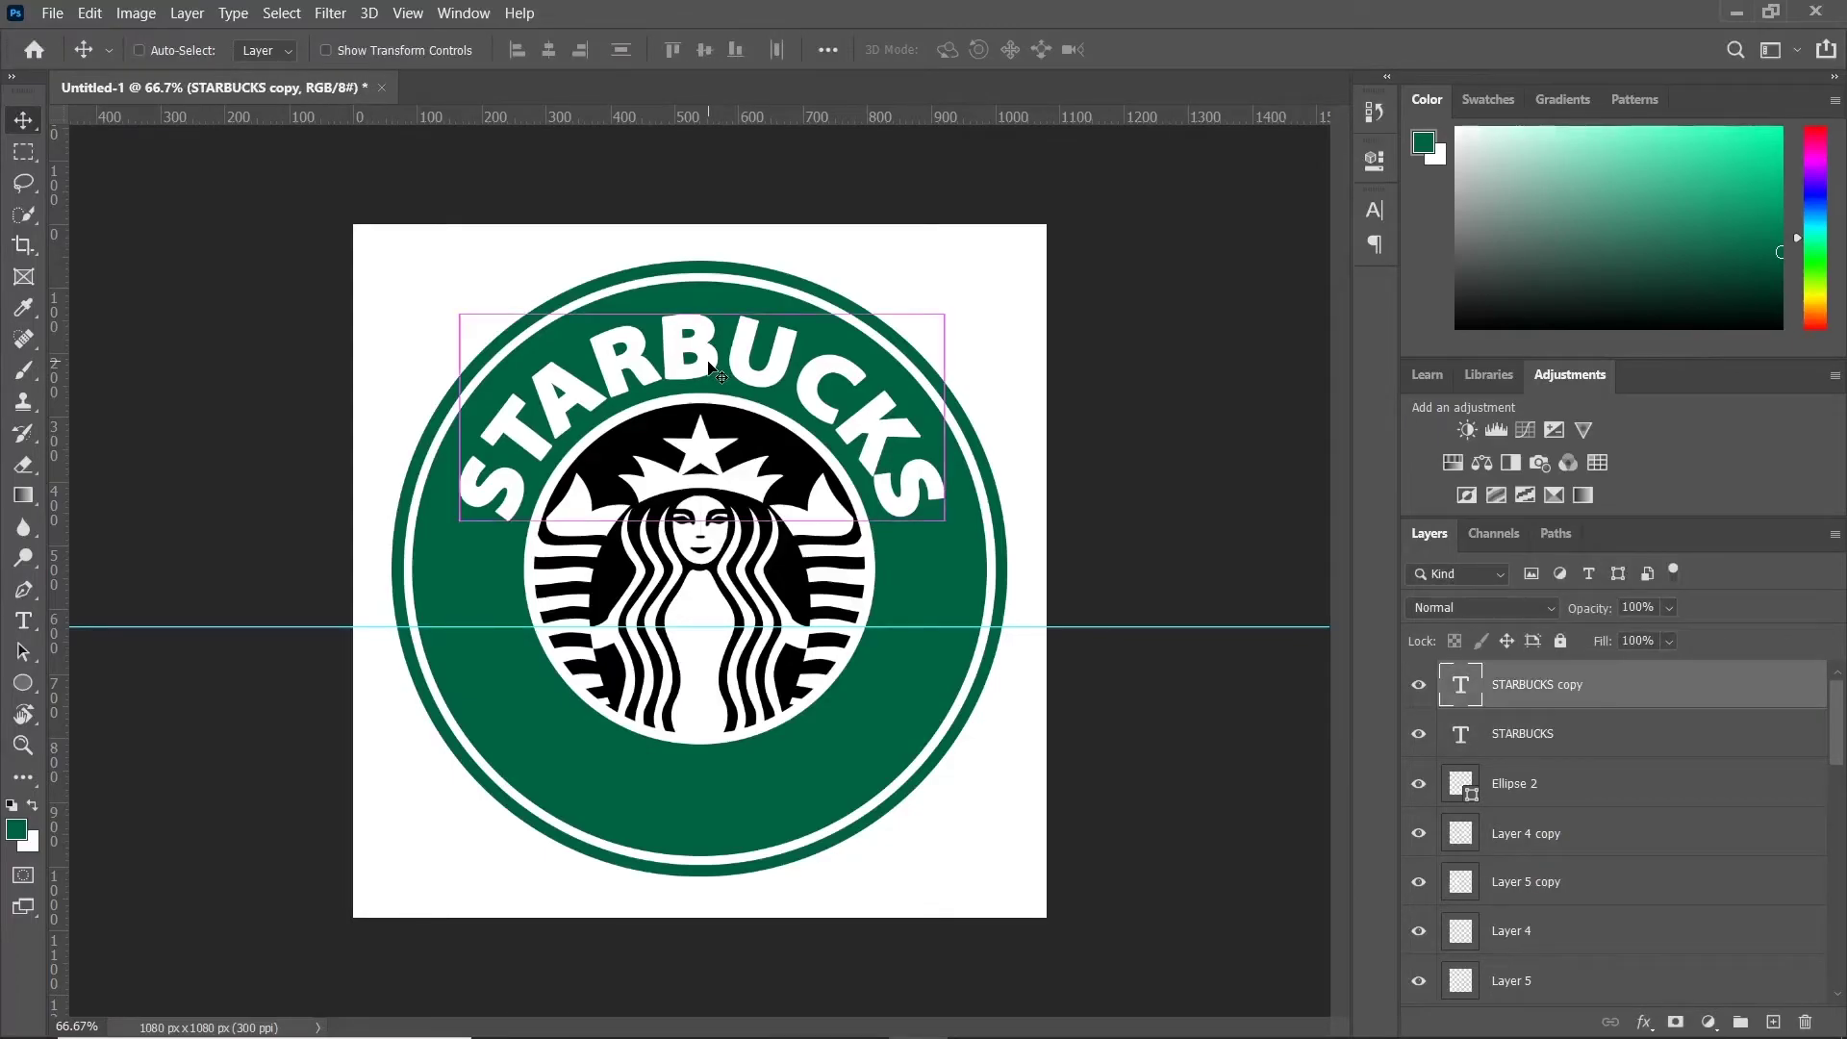
key(Delete)
Step: Draw an 867 x 867 px circle, Ellipse 3, inside the green ring with No Color fill
key(u)
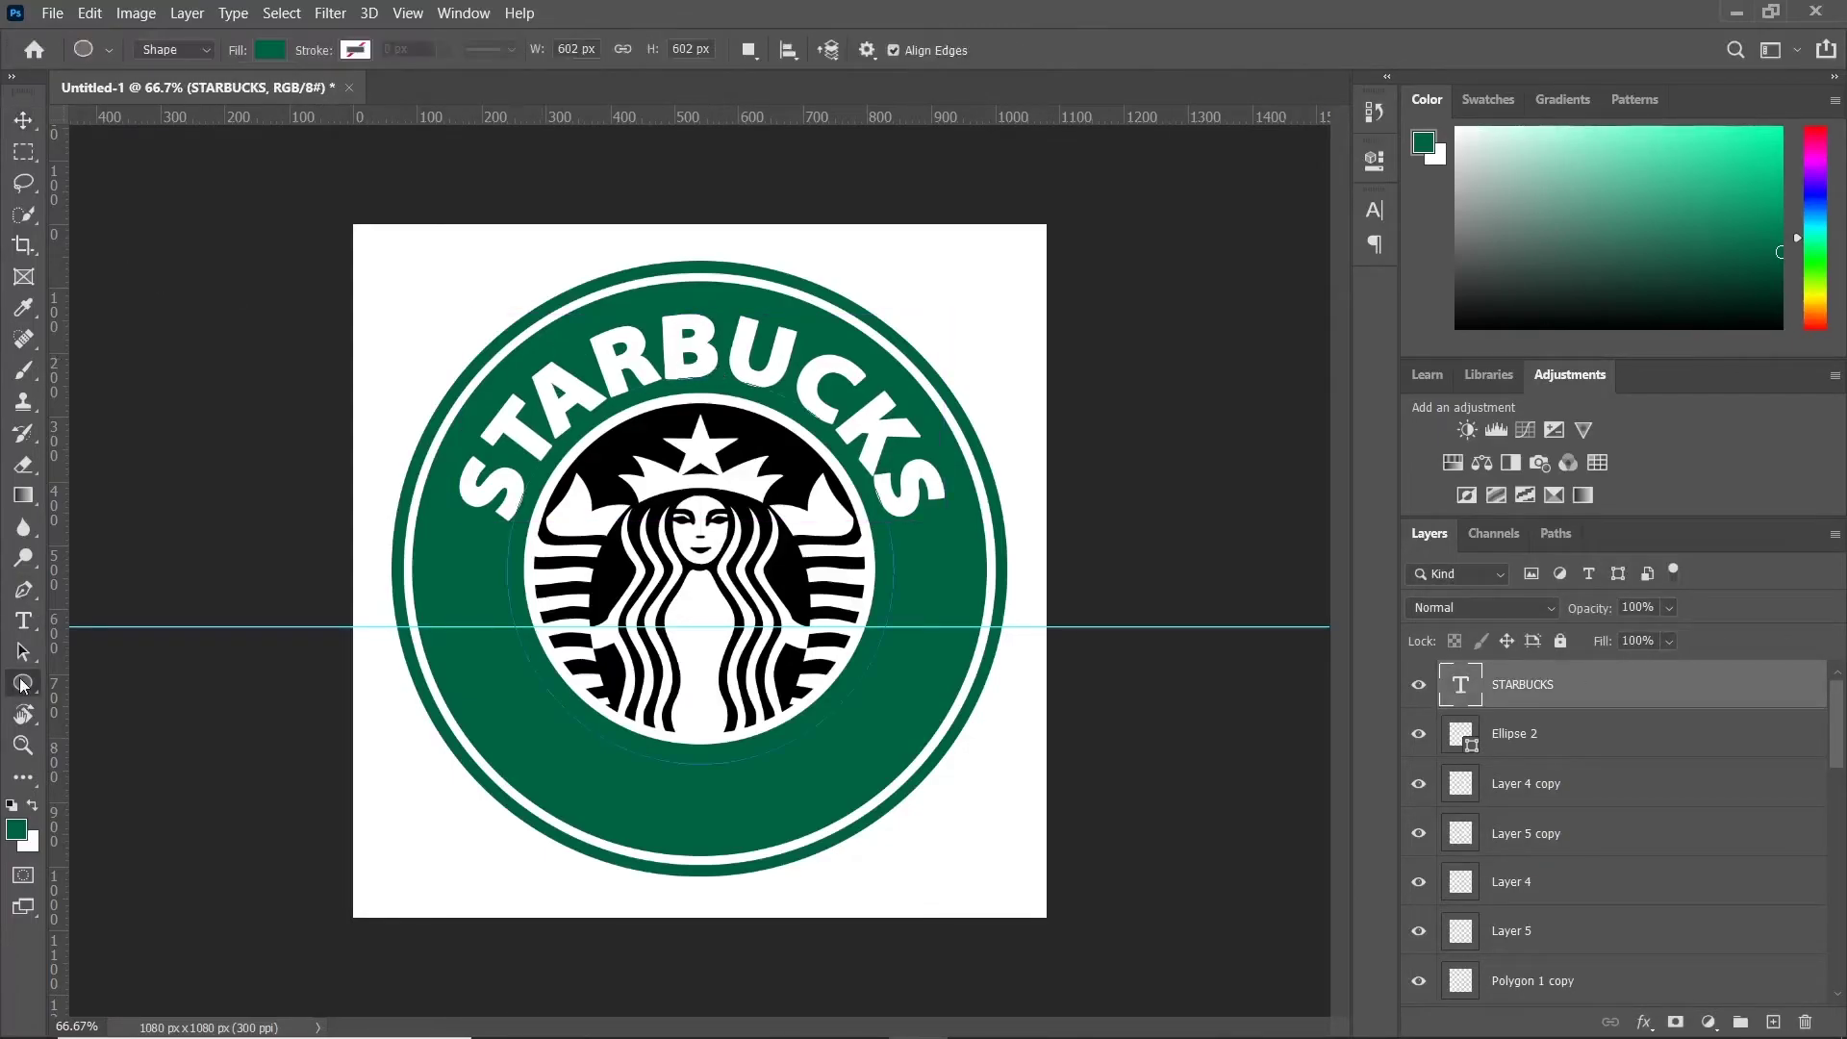
drag(424, 278, 994, 829)
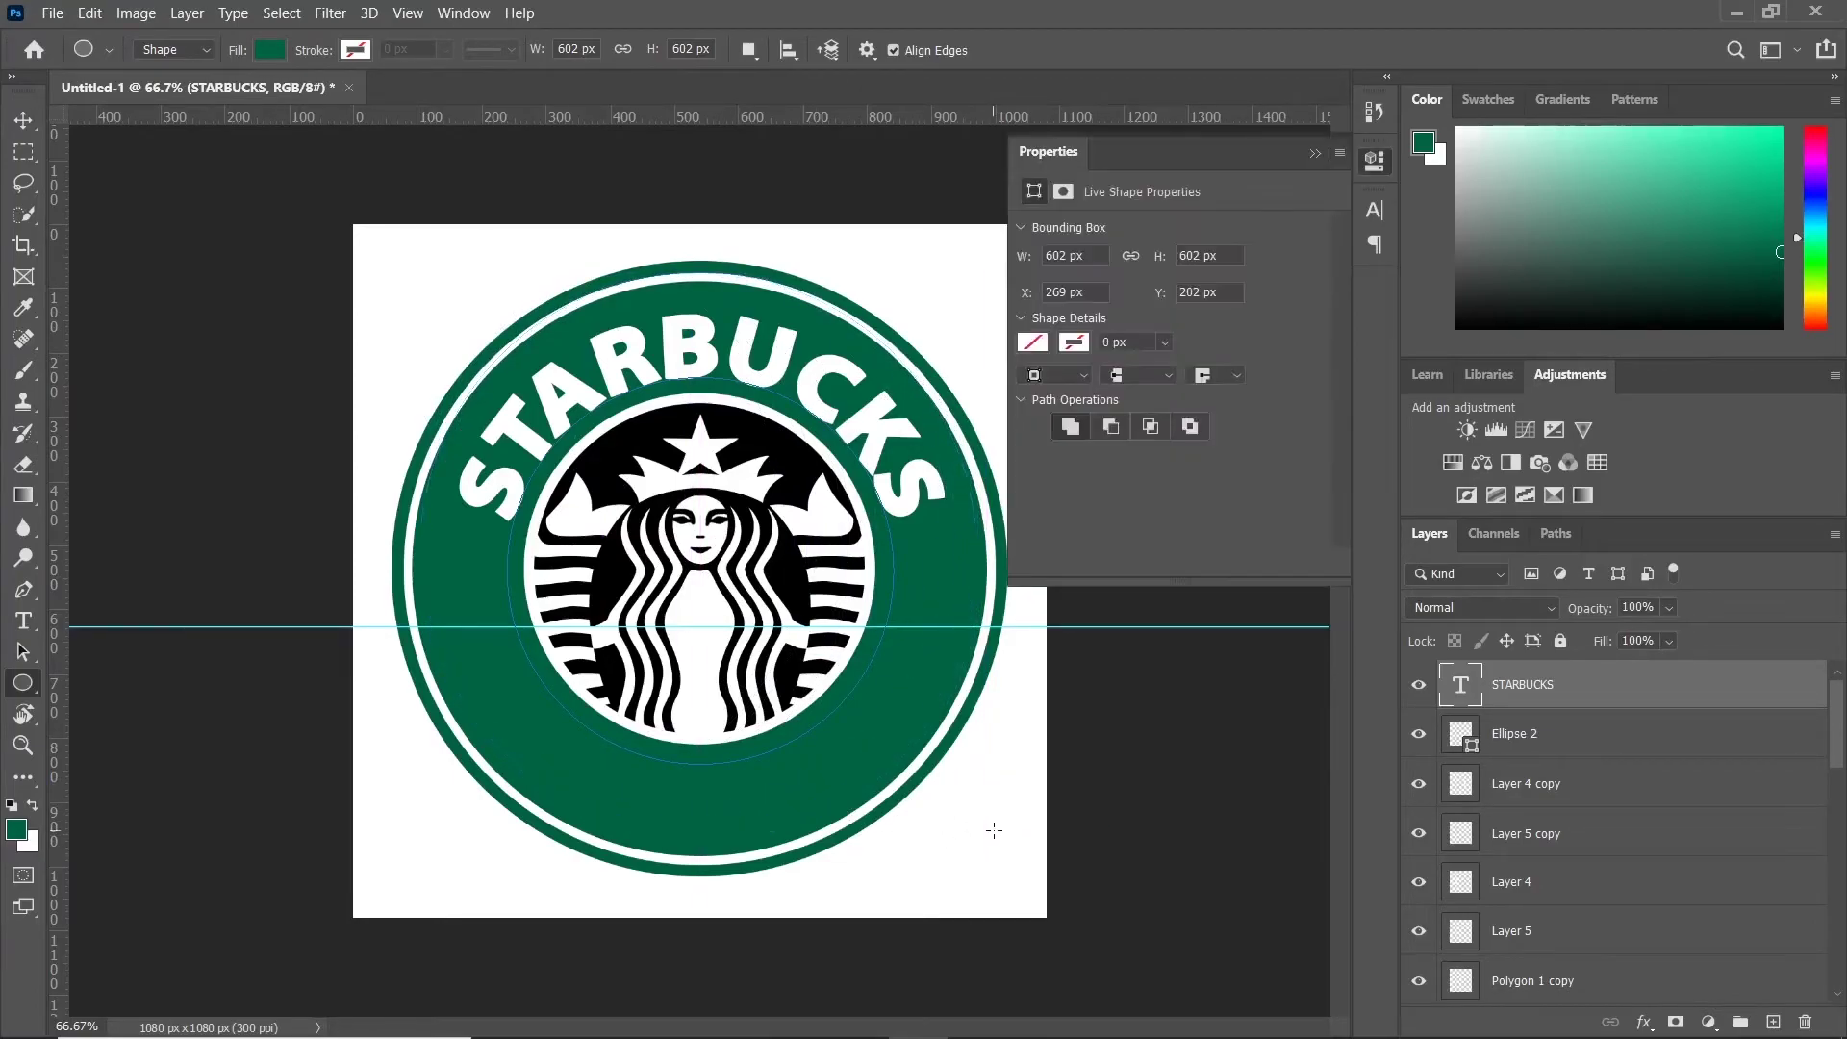
click(1314, 154)
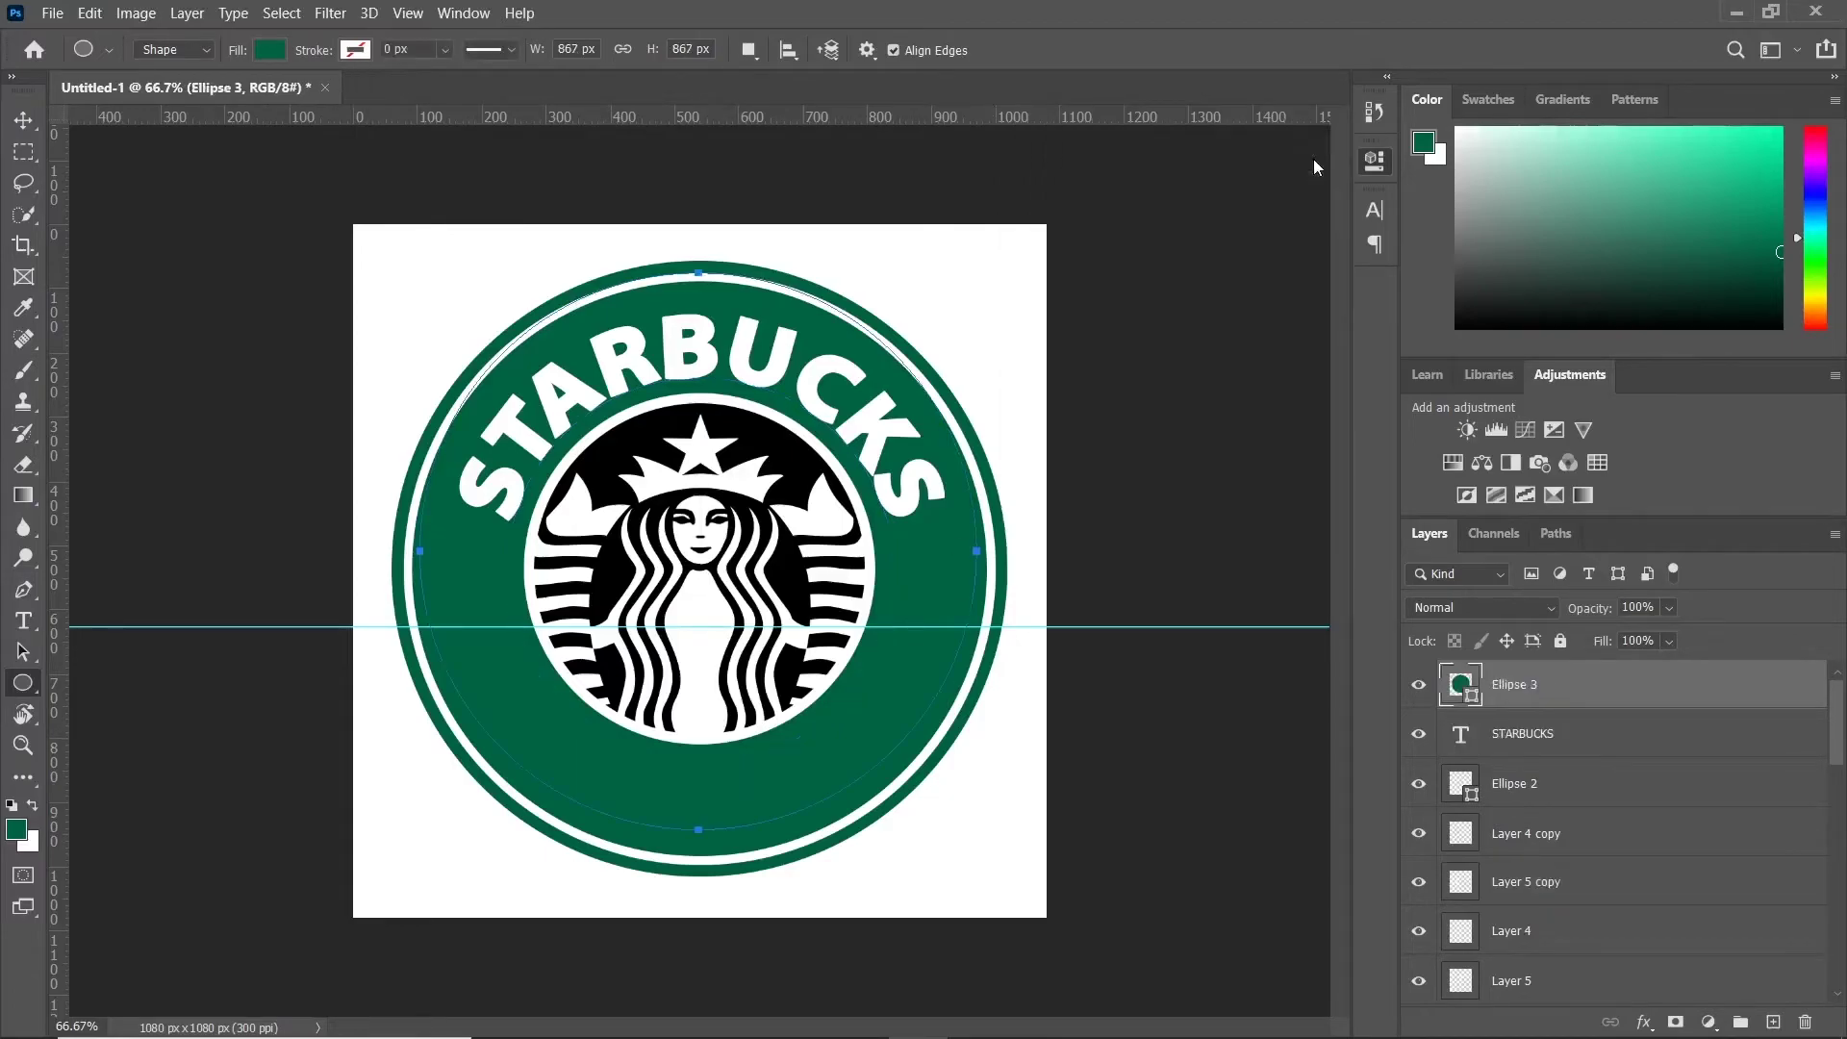
click(268, 50)
click(127, 95)
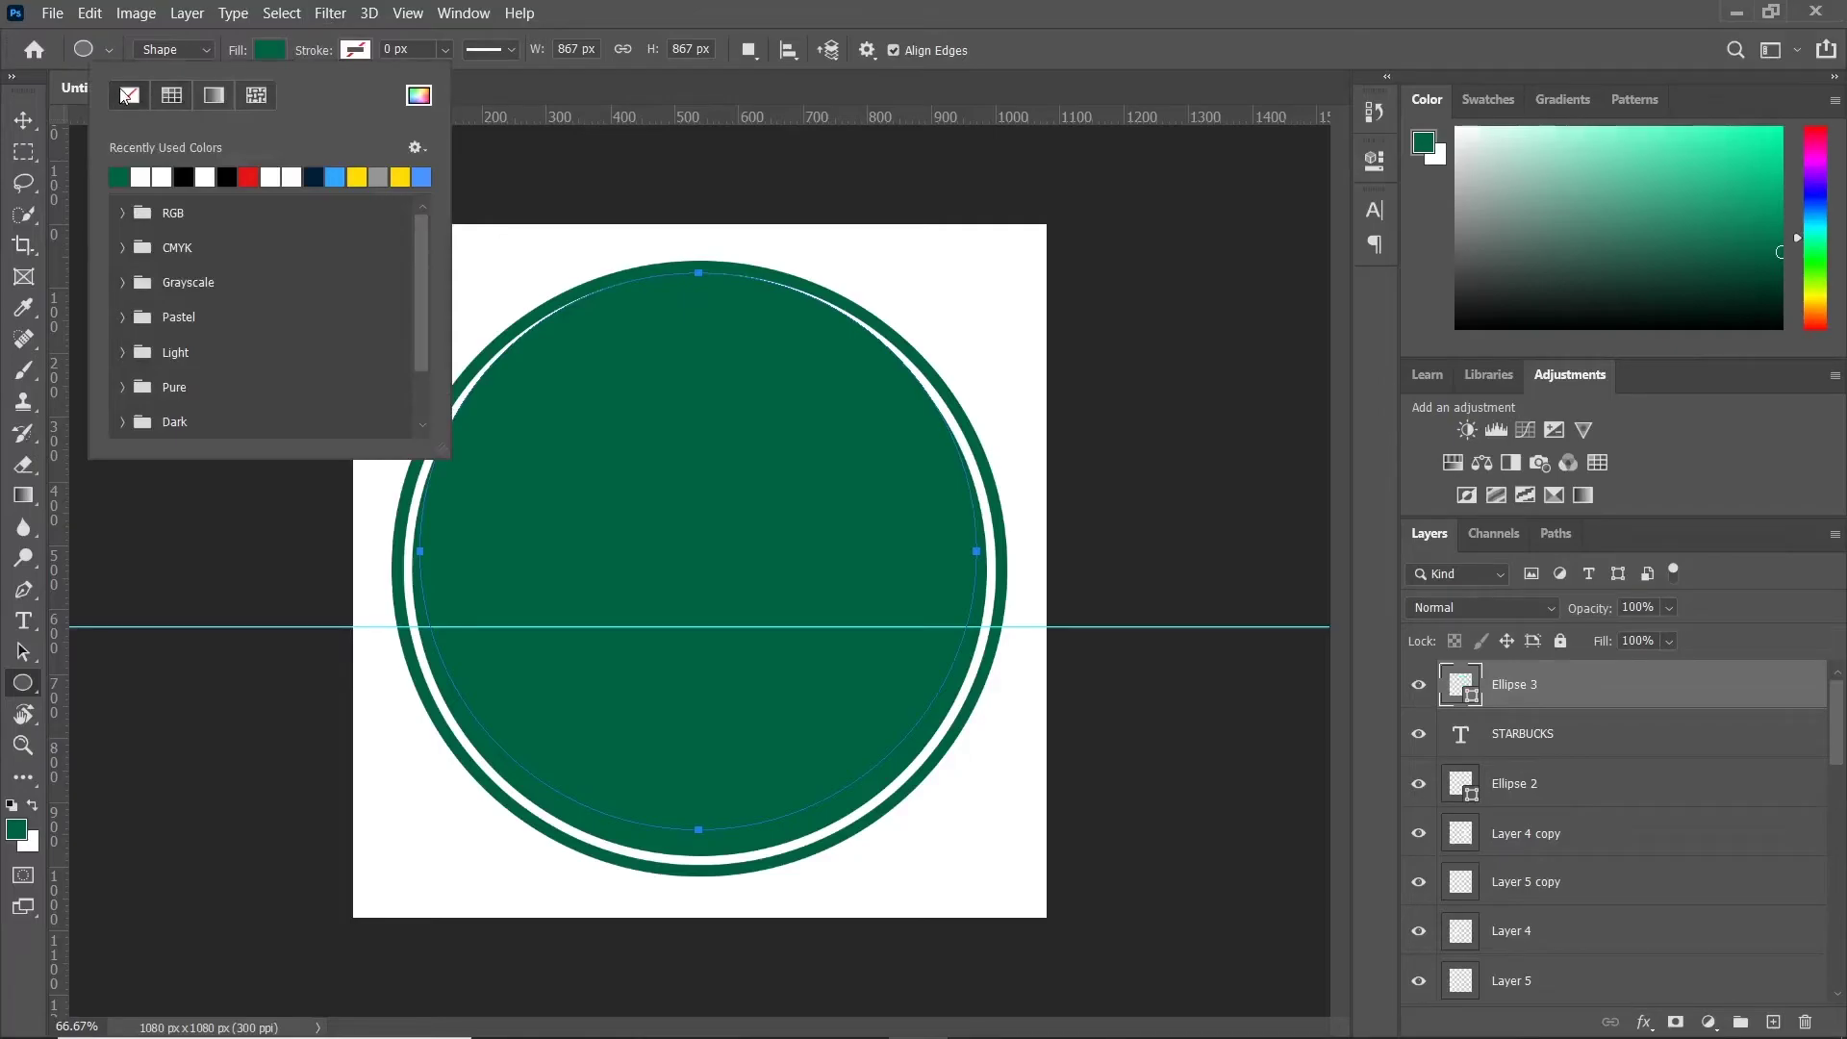
key(ctrl+t)
click(23, 620)
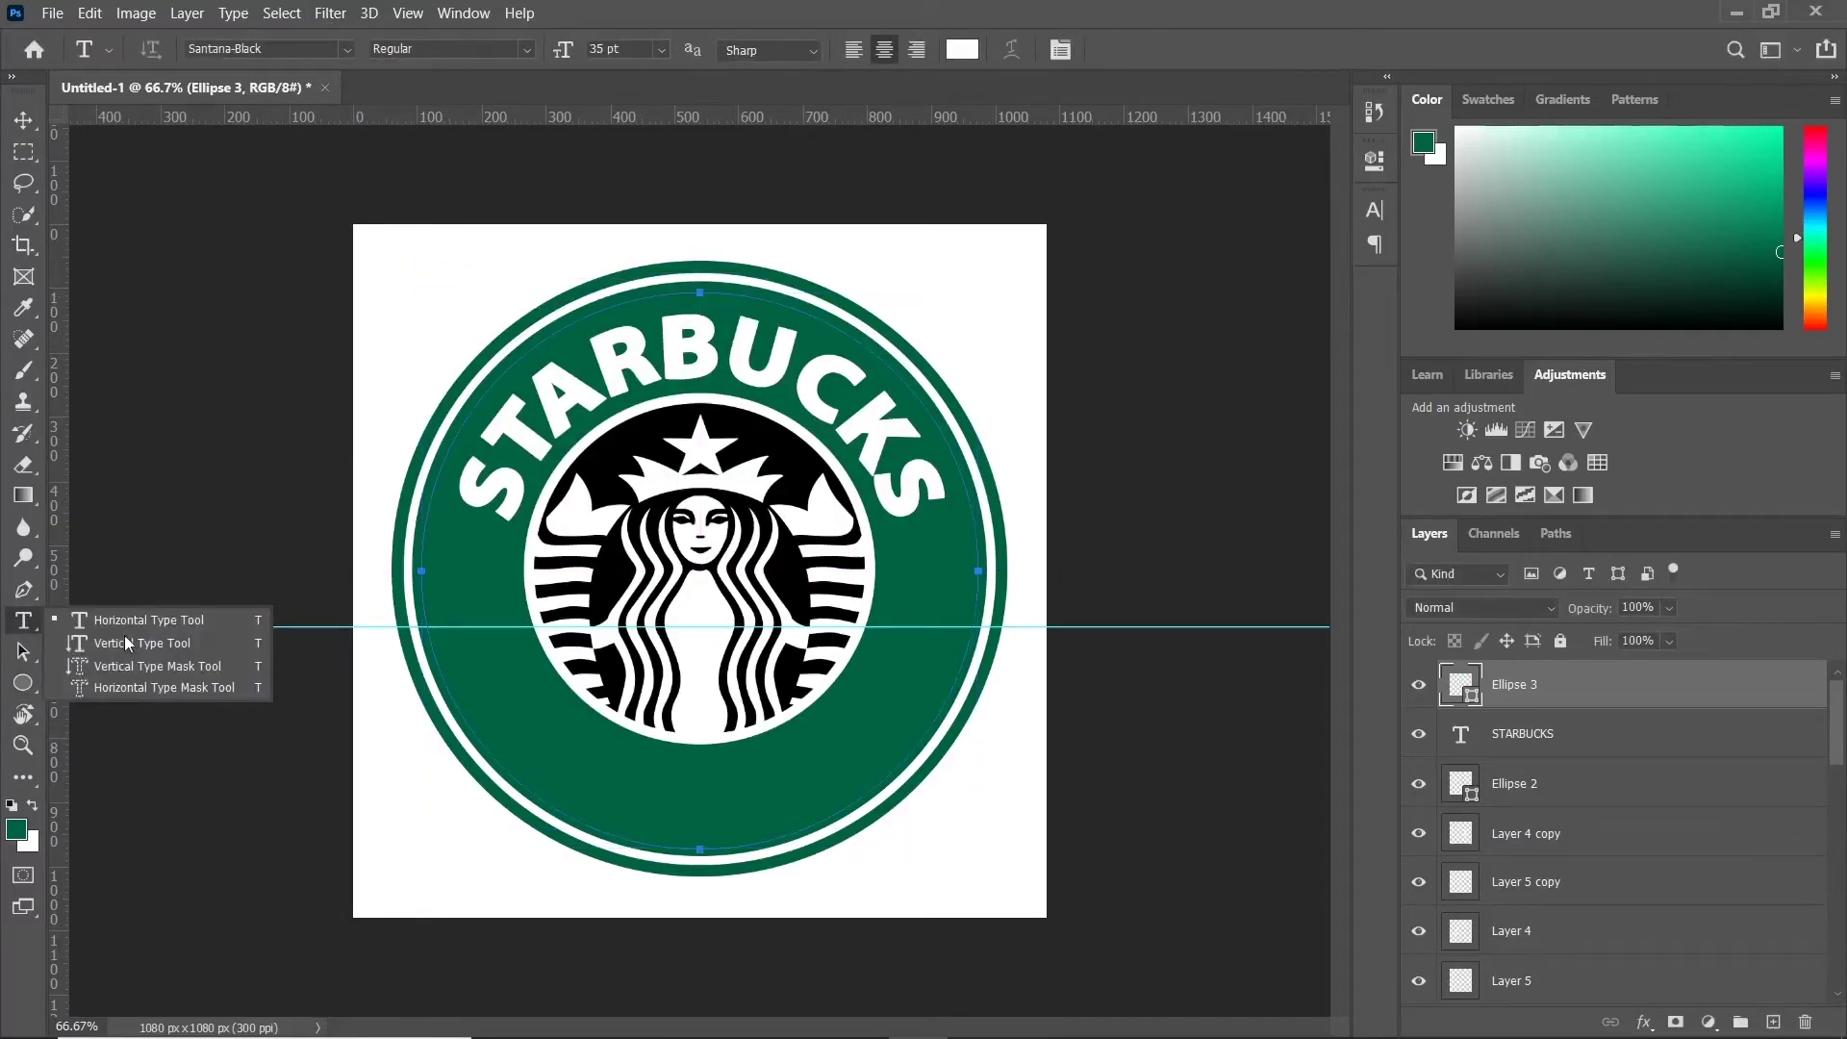
Step: Type COFFEE along the bottom of the Ellipse 3 circular path
click(699, 840)
text(COFFEE)
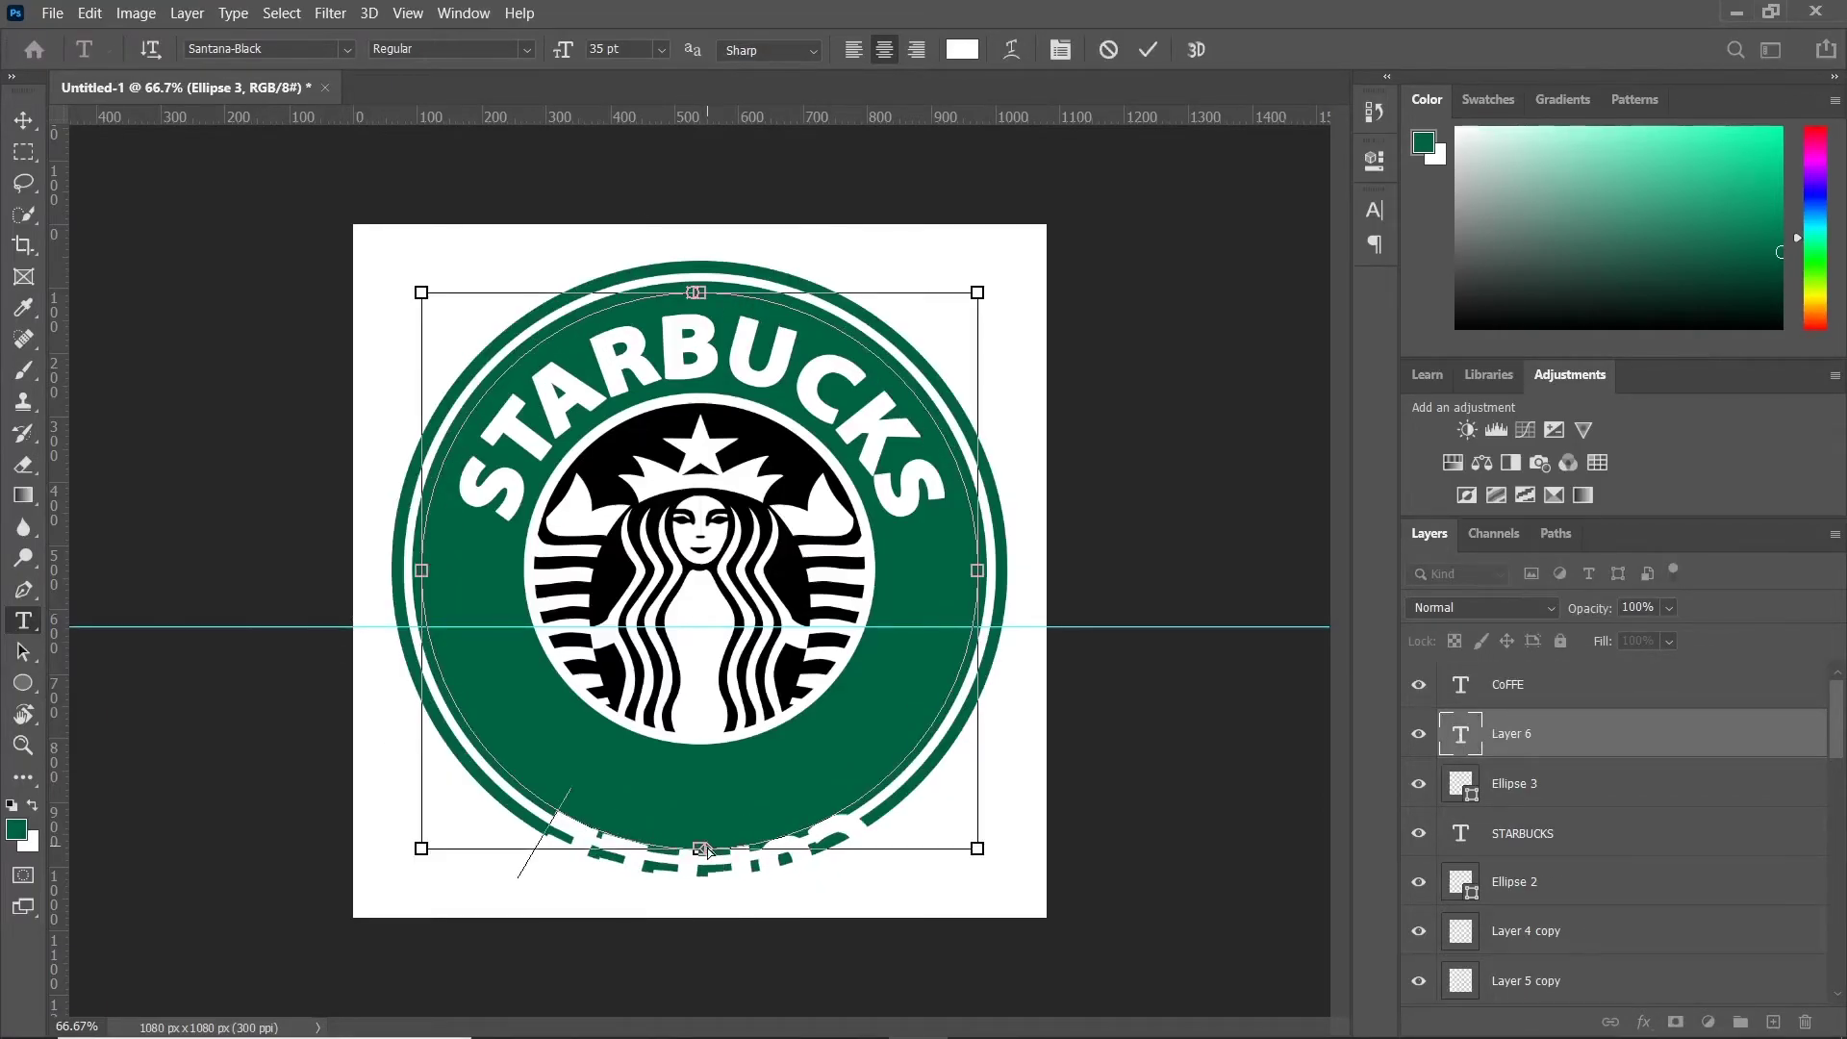
key(ctrl+Return)
Step: Flip the COFFEE text across the path so it reads upright inside the ring
click(23, 653)
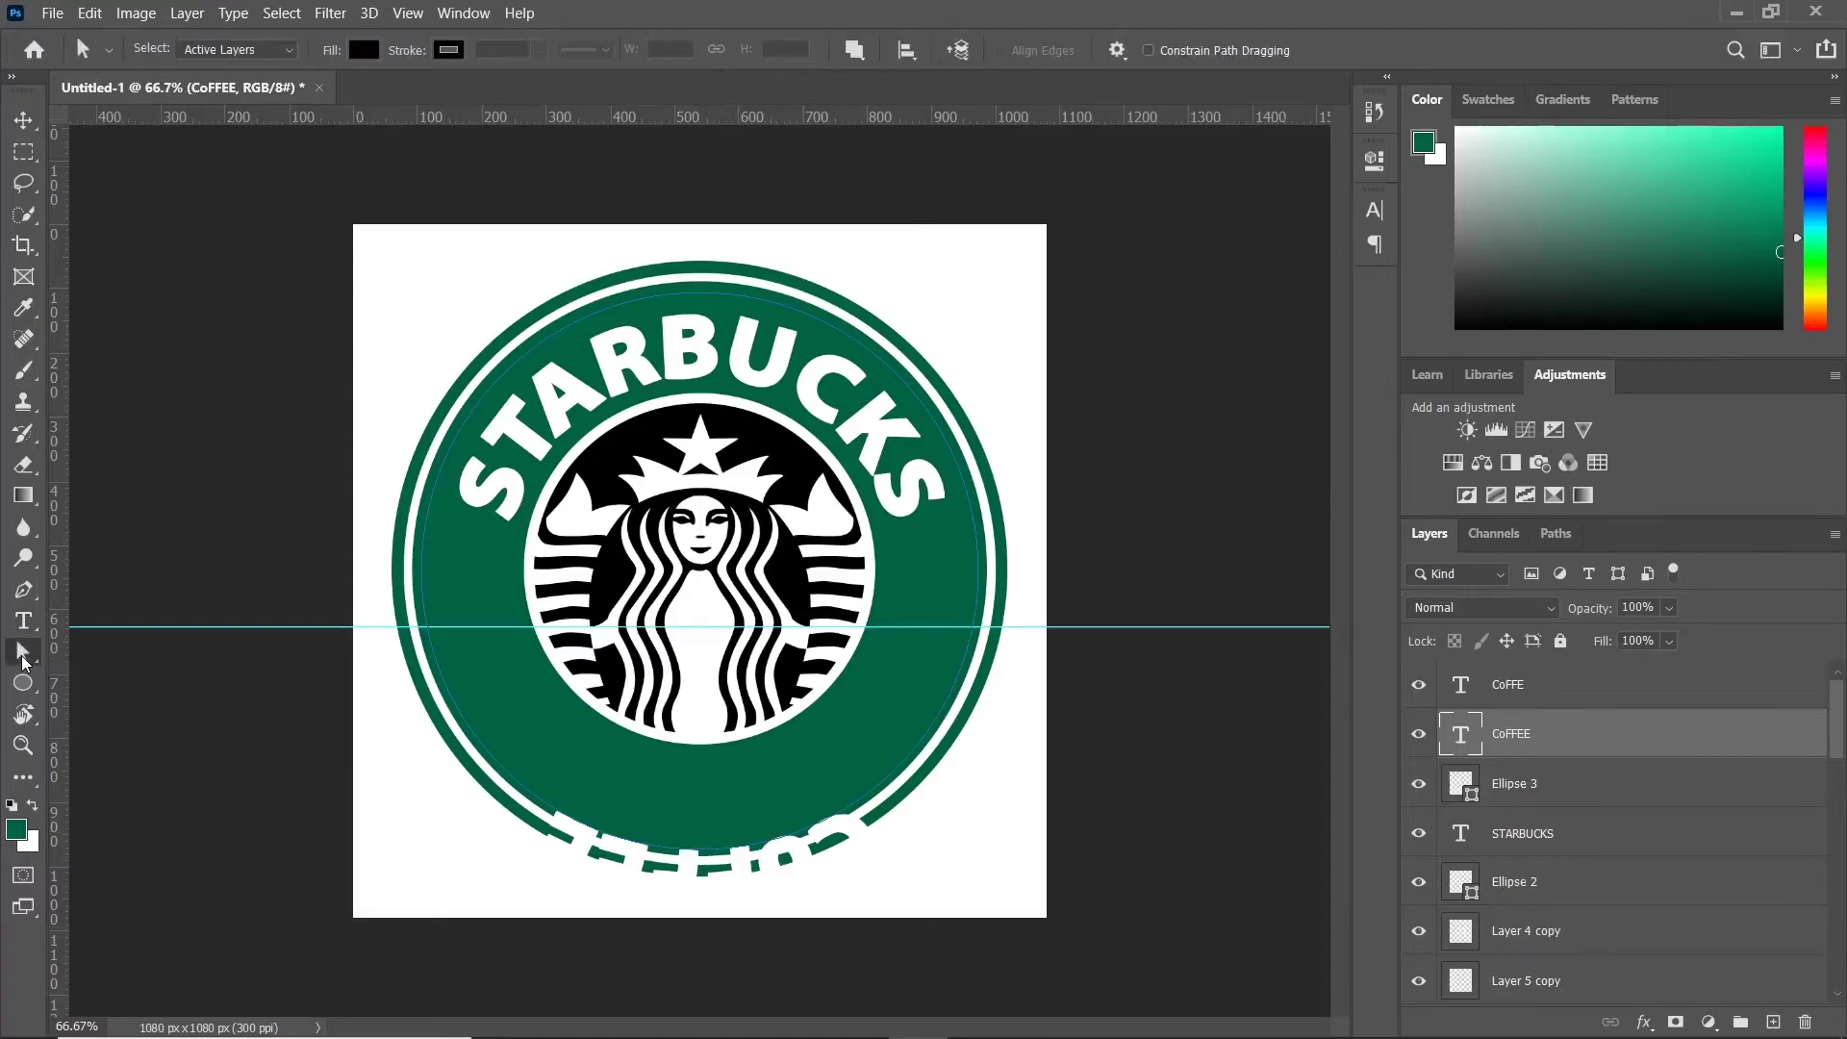
right_click(23, 656)
drag(699, 863, 700, 811)
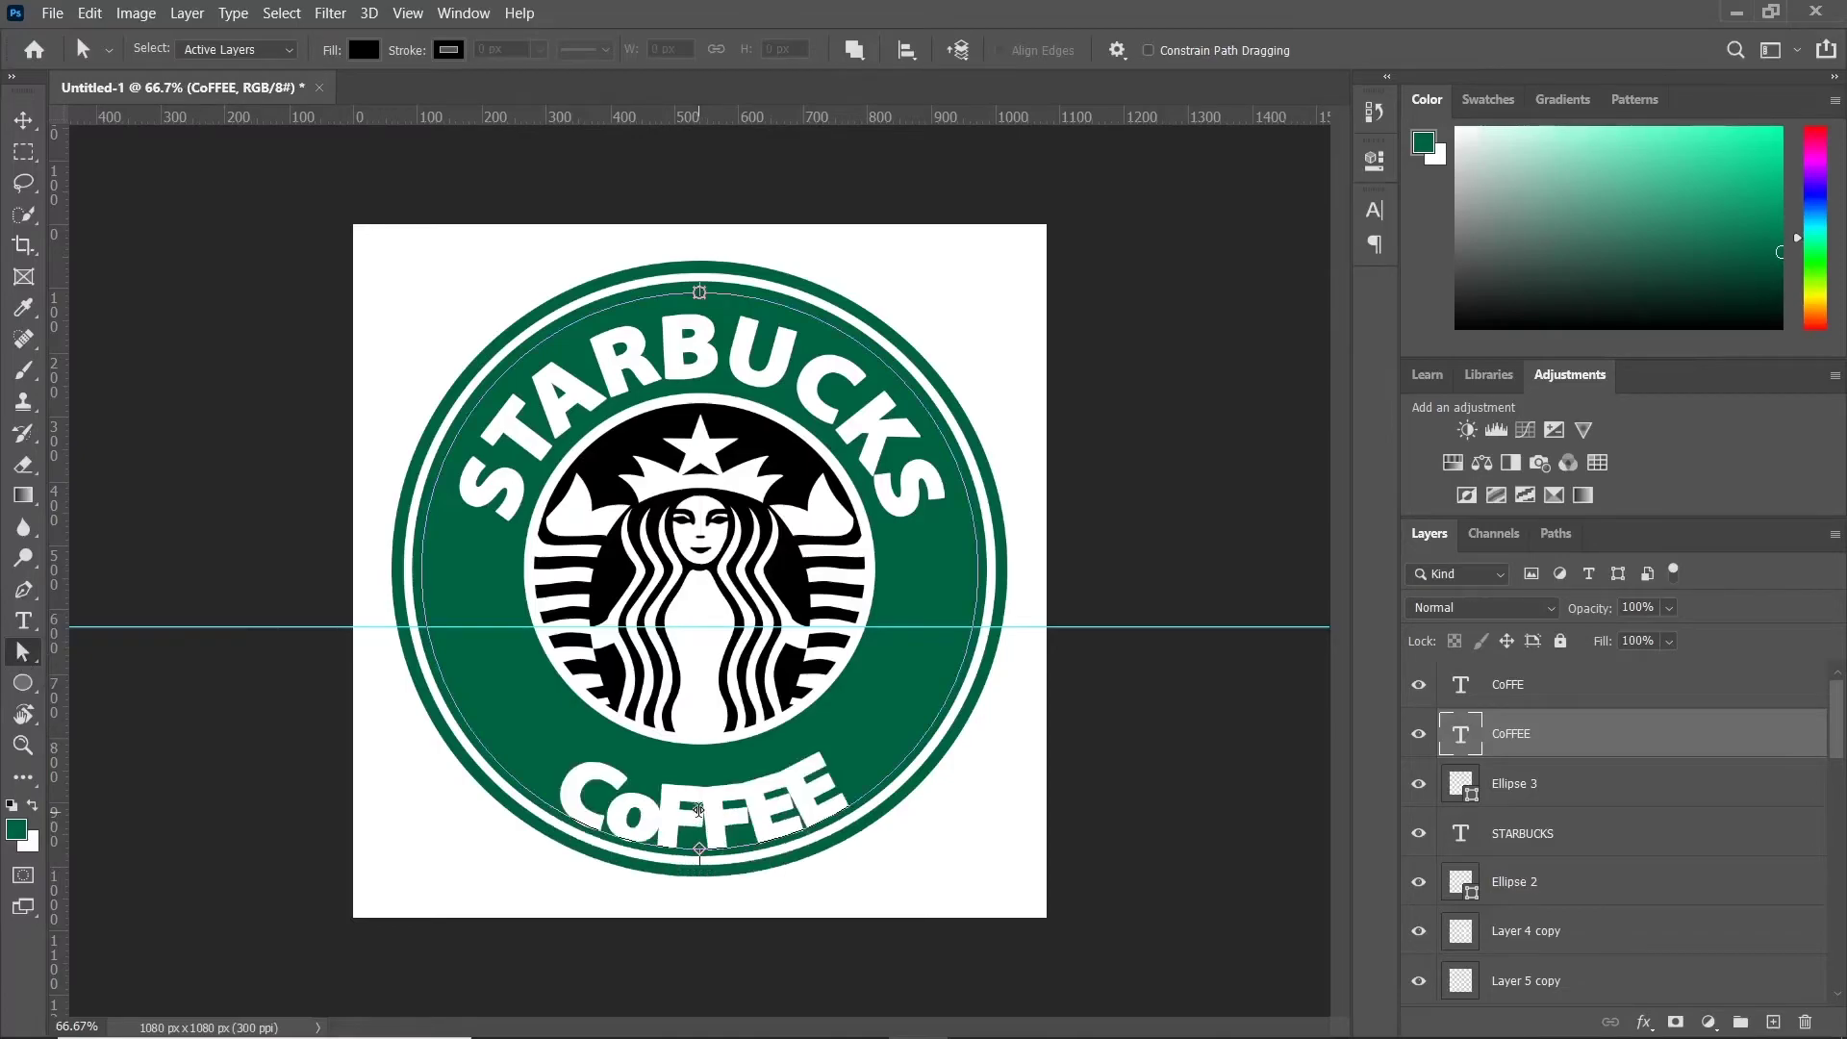
Step: Set the COFFEE text tracking to 75 and nudge it upward
click(23, 620)
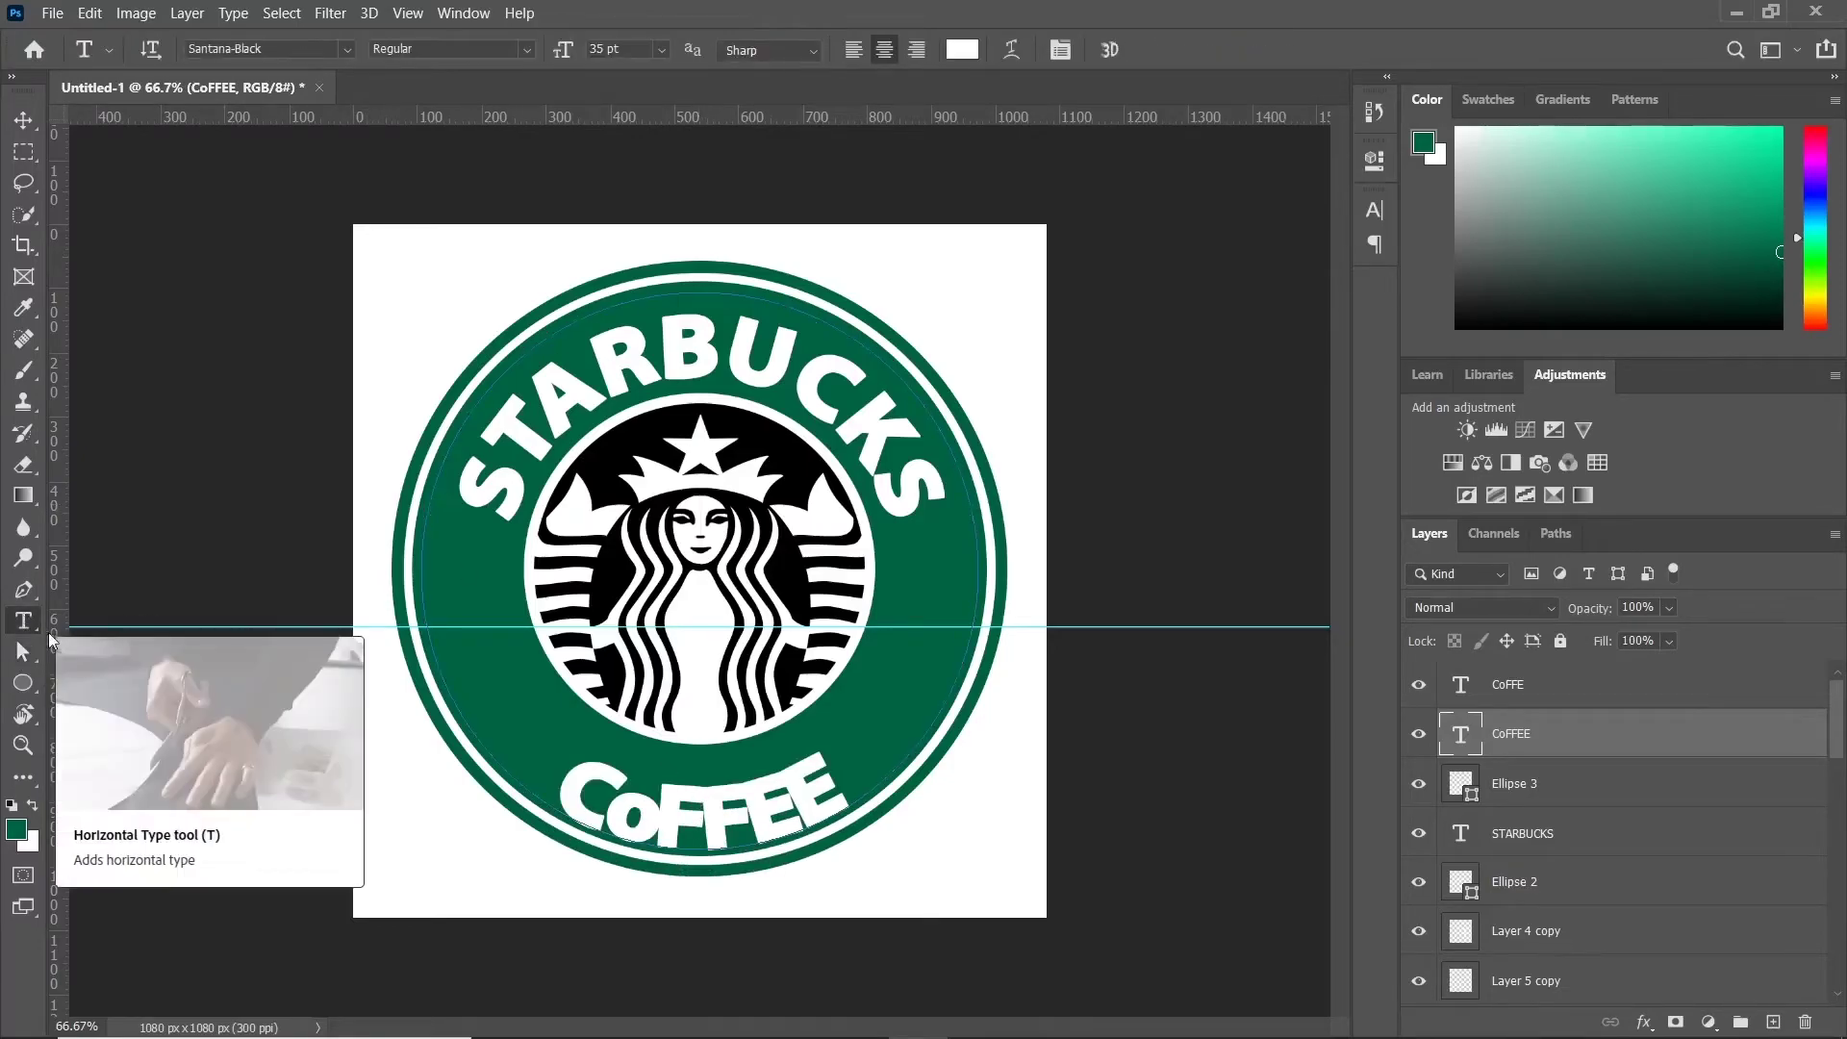
click(654, 811)
key(ctrl+a)
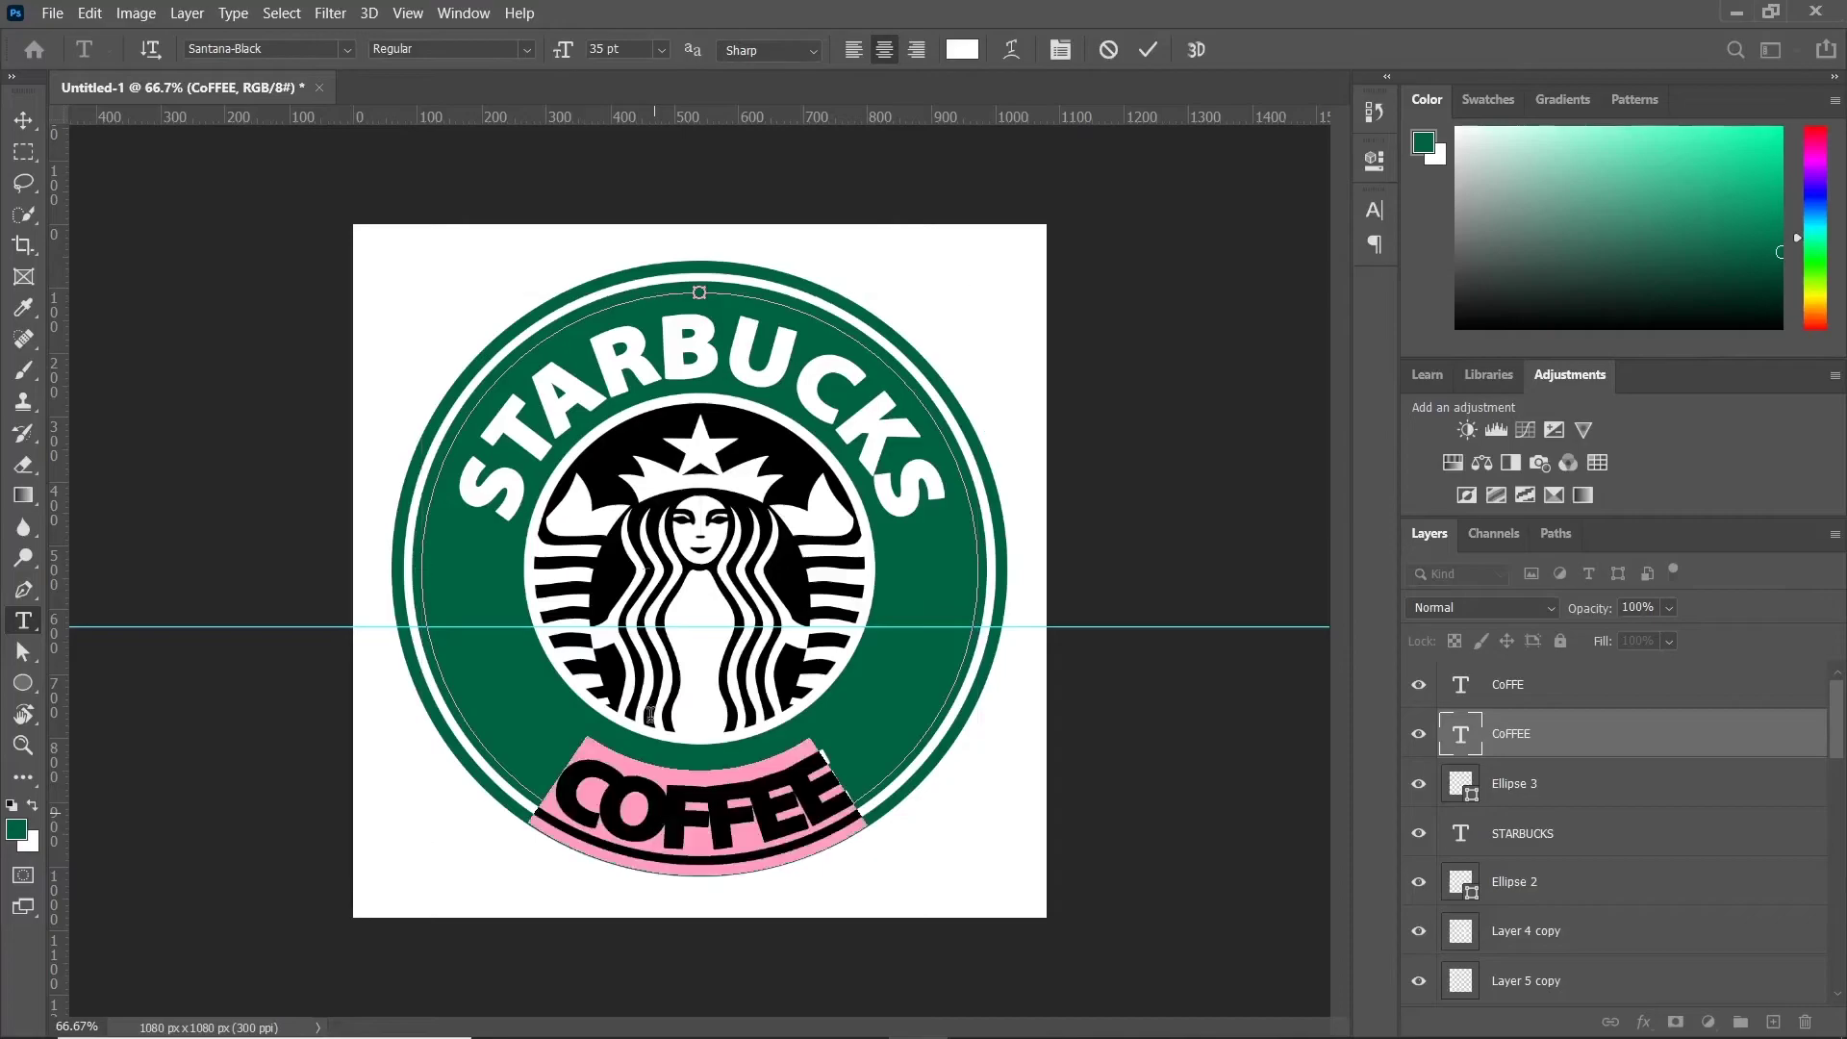
click(1012, 50)
click(1335, 298)
click(1295, 436)
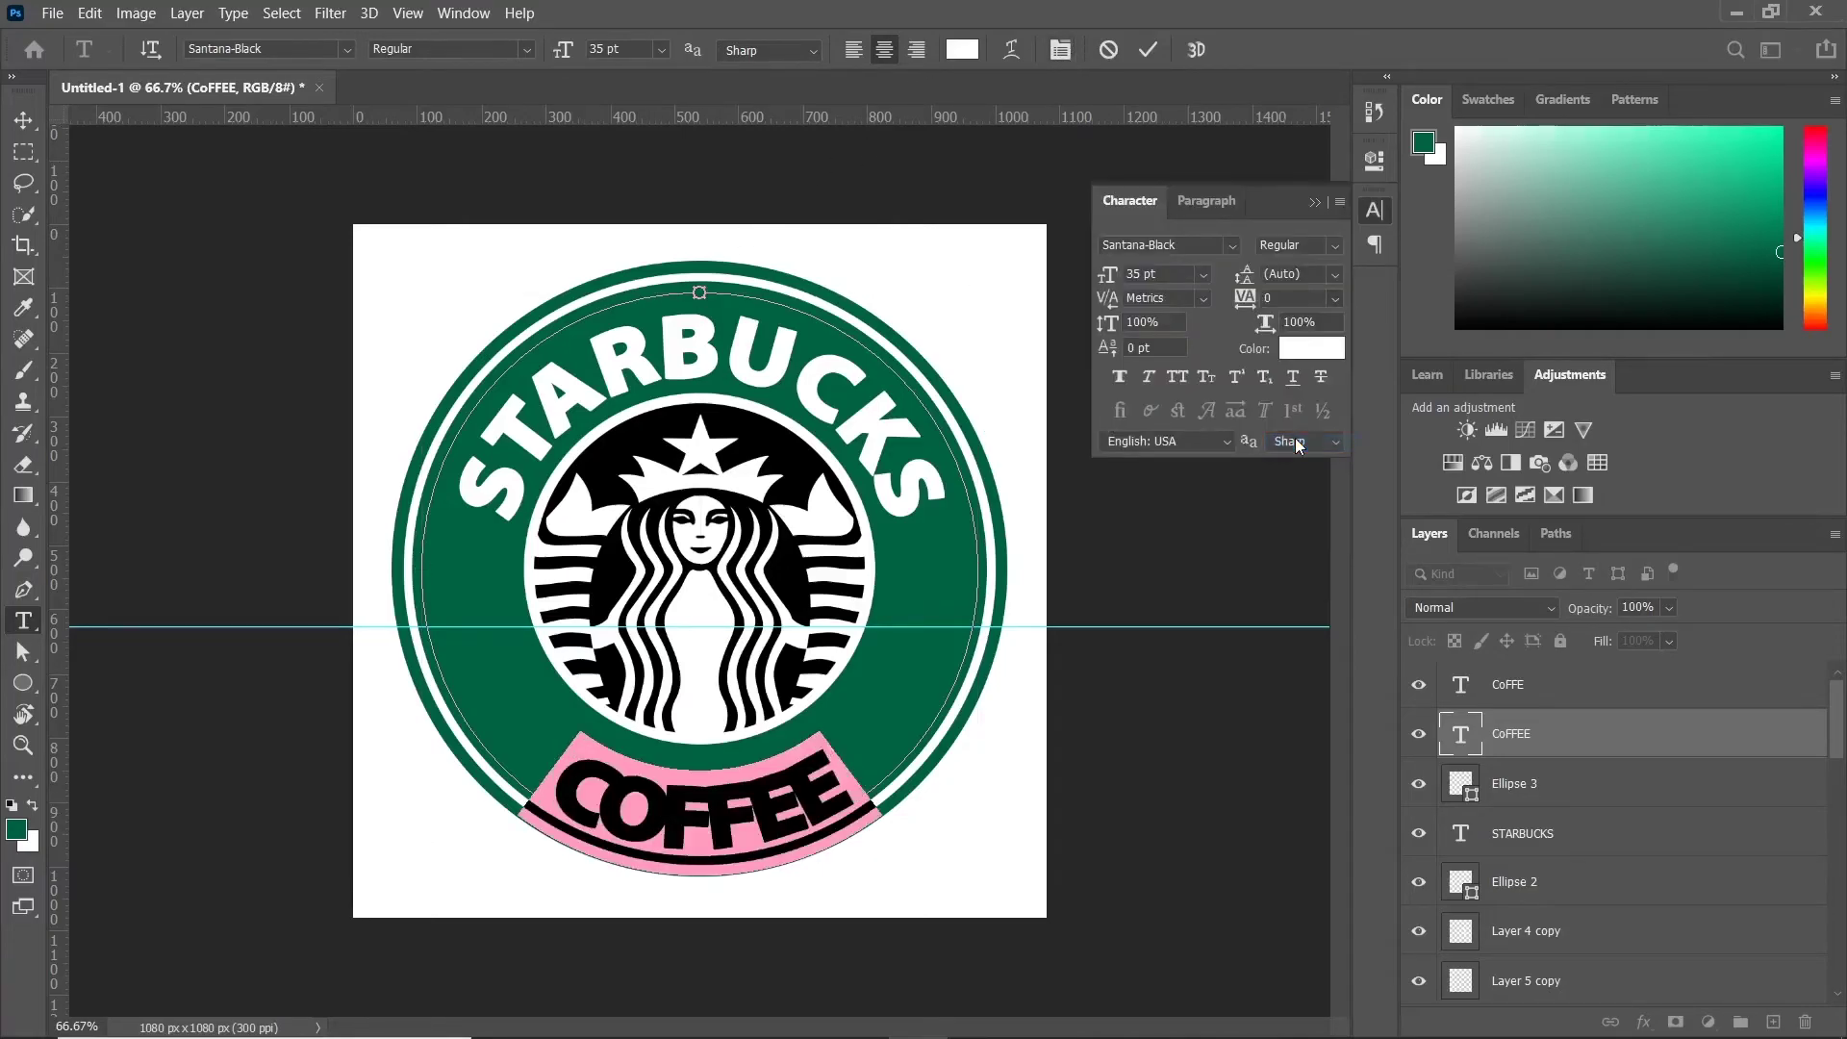
click(1335, 298)
click(1296, 530)
click(1335, 298)
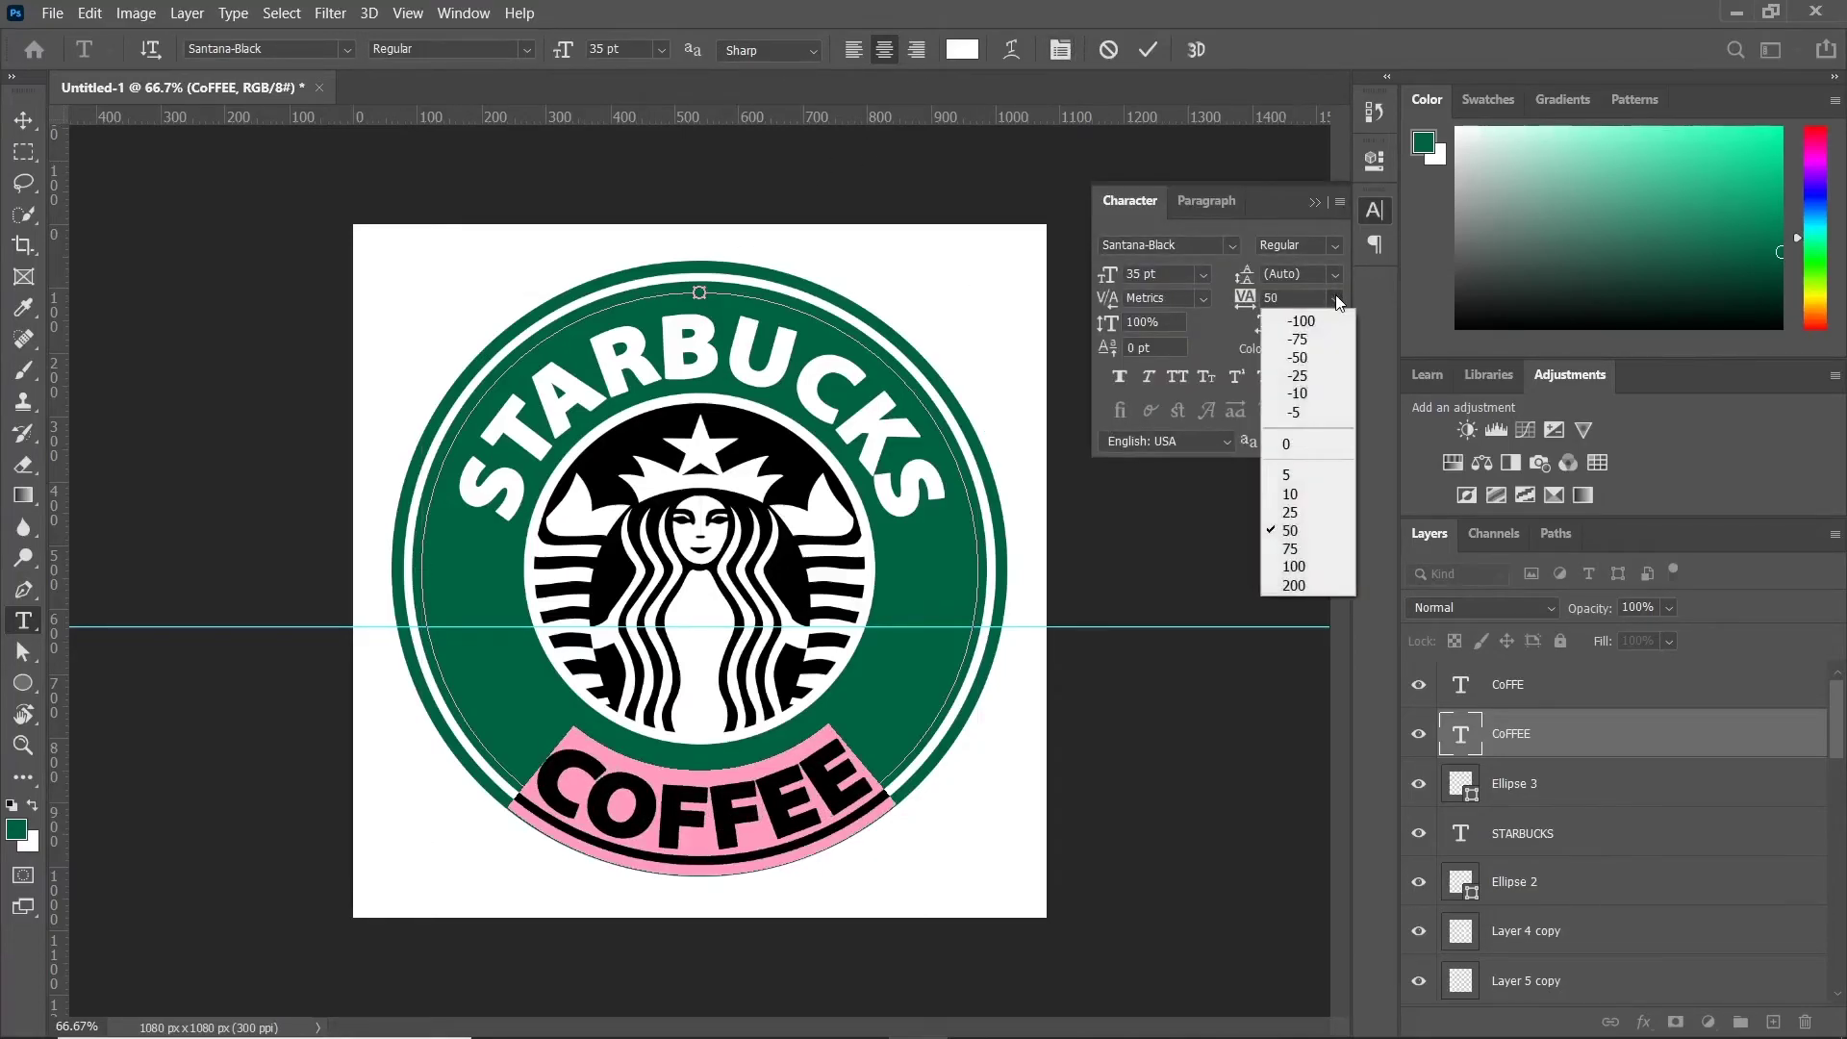
click(1293, 549)
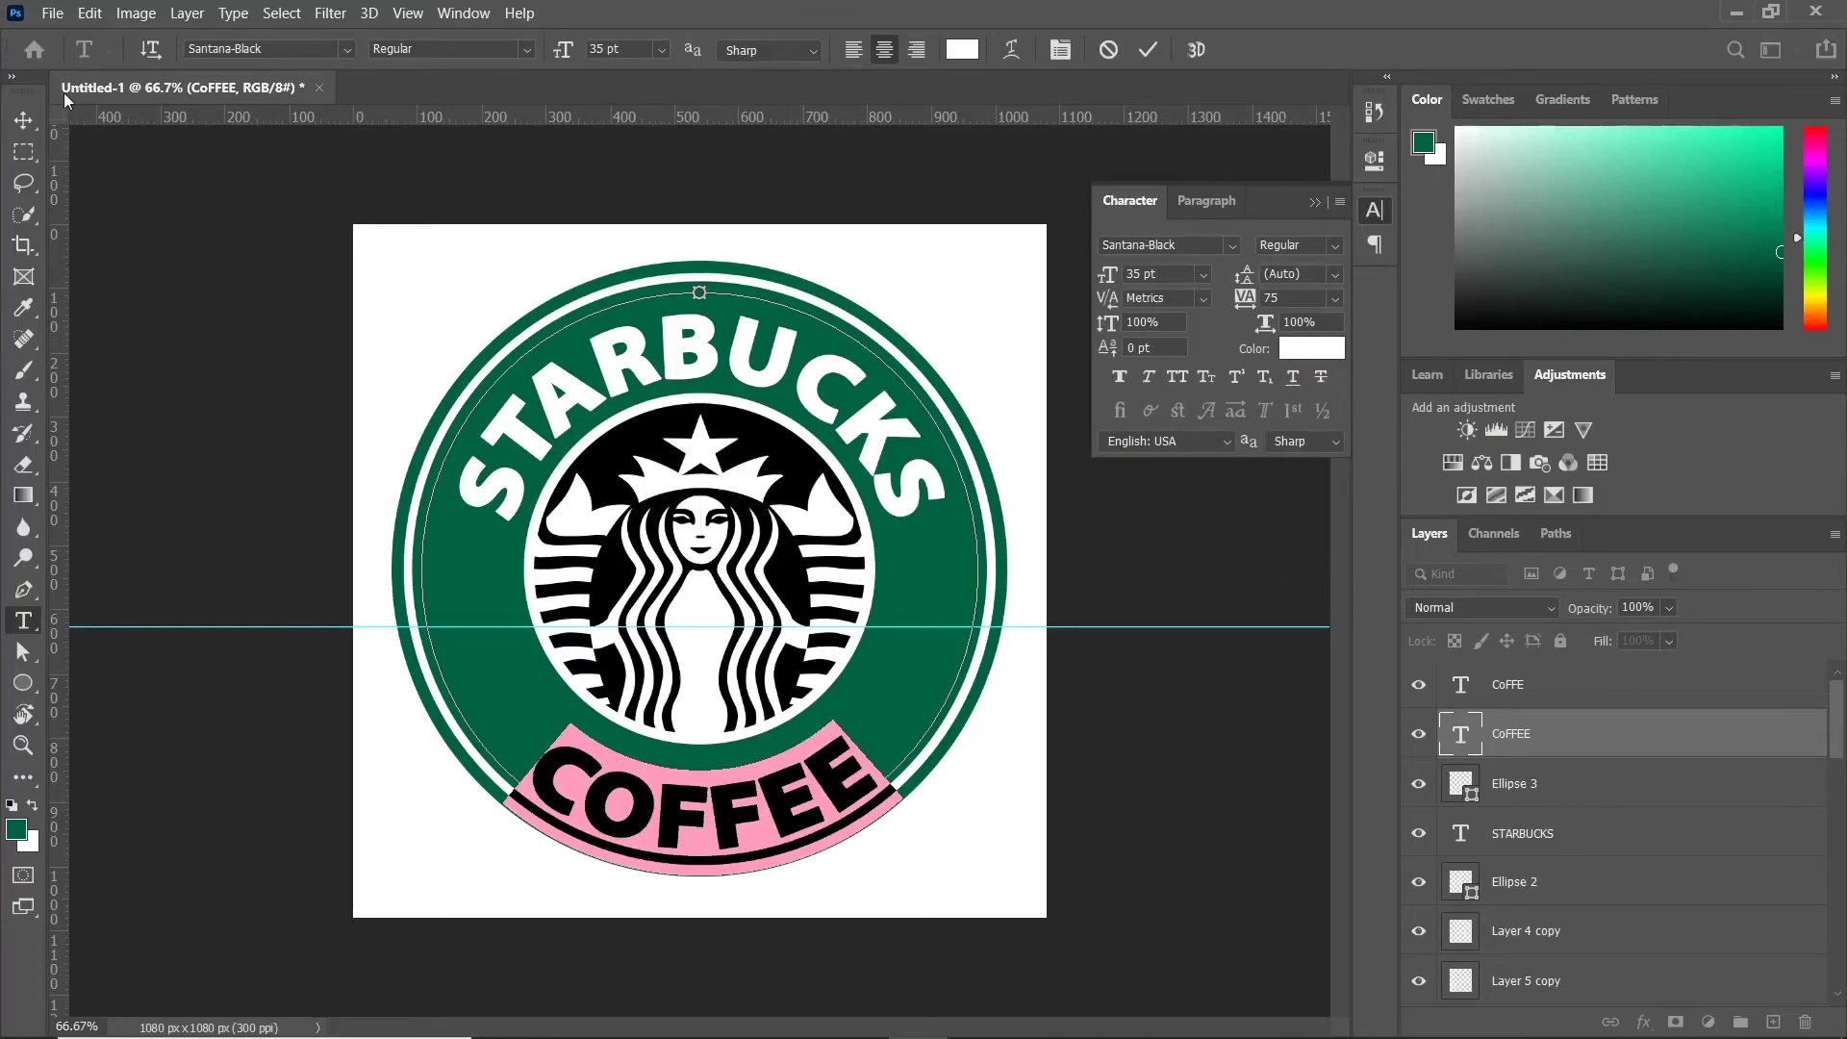
click(23, 121)
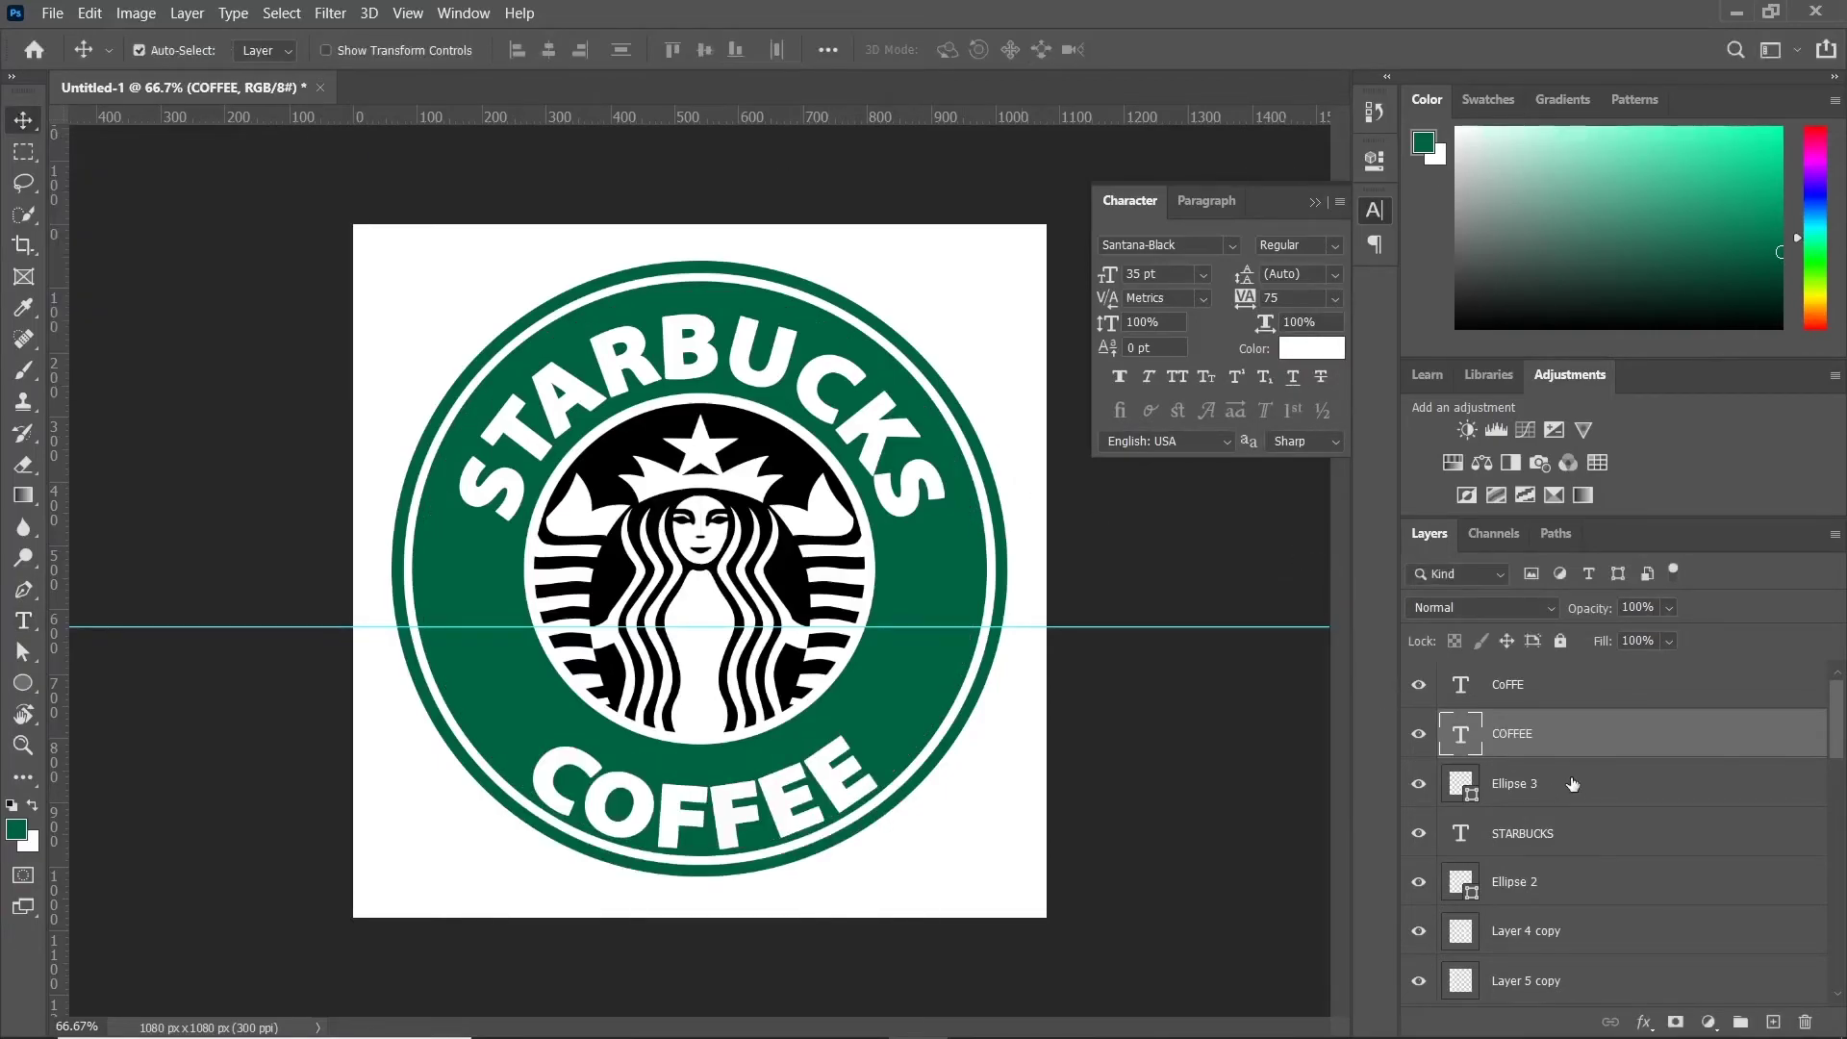
key(shift+Up)
key(shift+Up)
key(shift+Up)
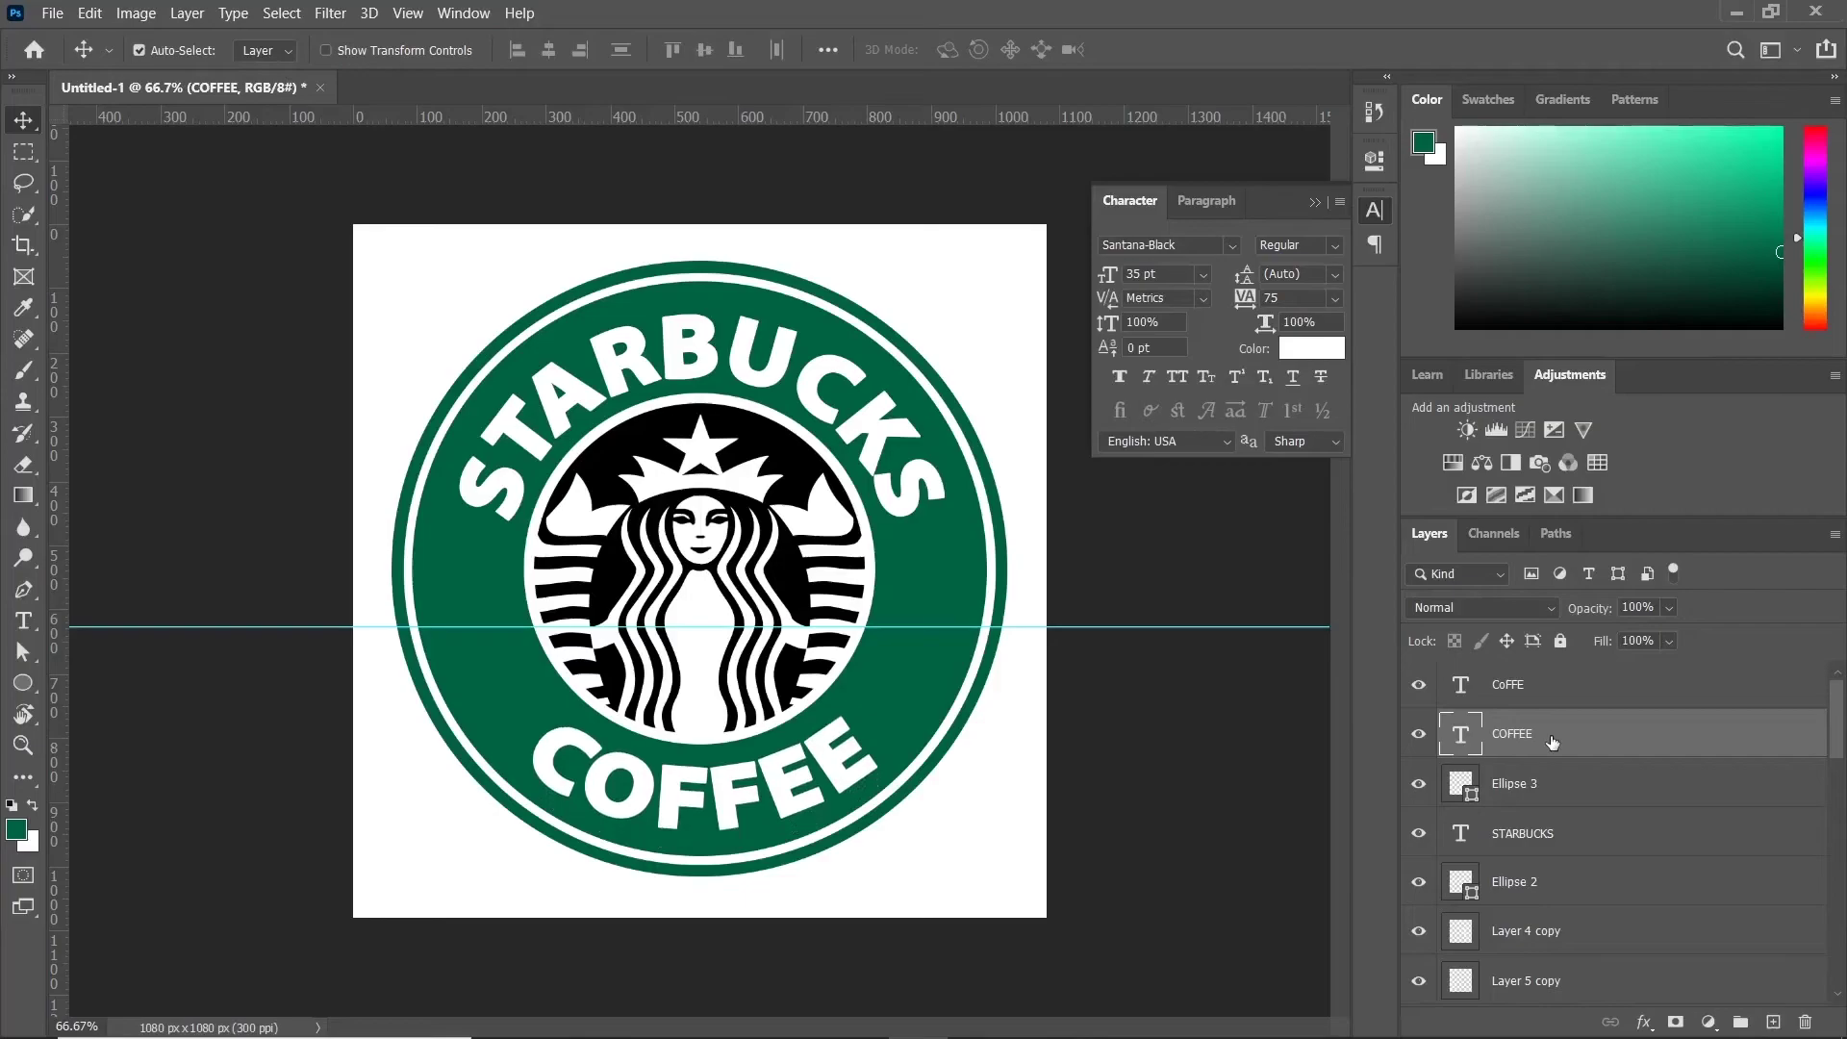
Step: Raise the COFFEE tracking to 100 and hide the leftover CoFFE layer
double_click(1461, 734)
click(1333, 300)
click(1280, 573)
click(21, 119)
click(1316, 204)
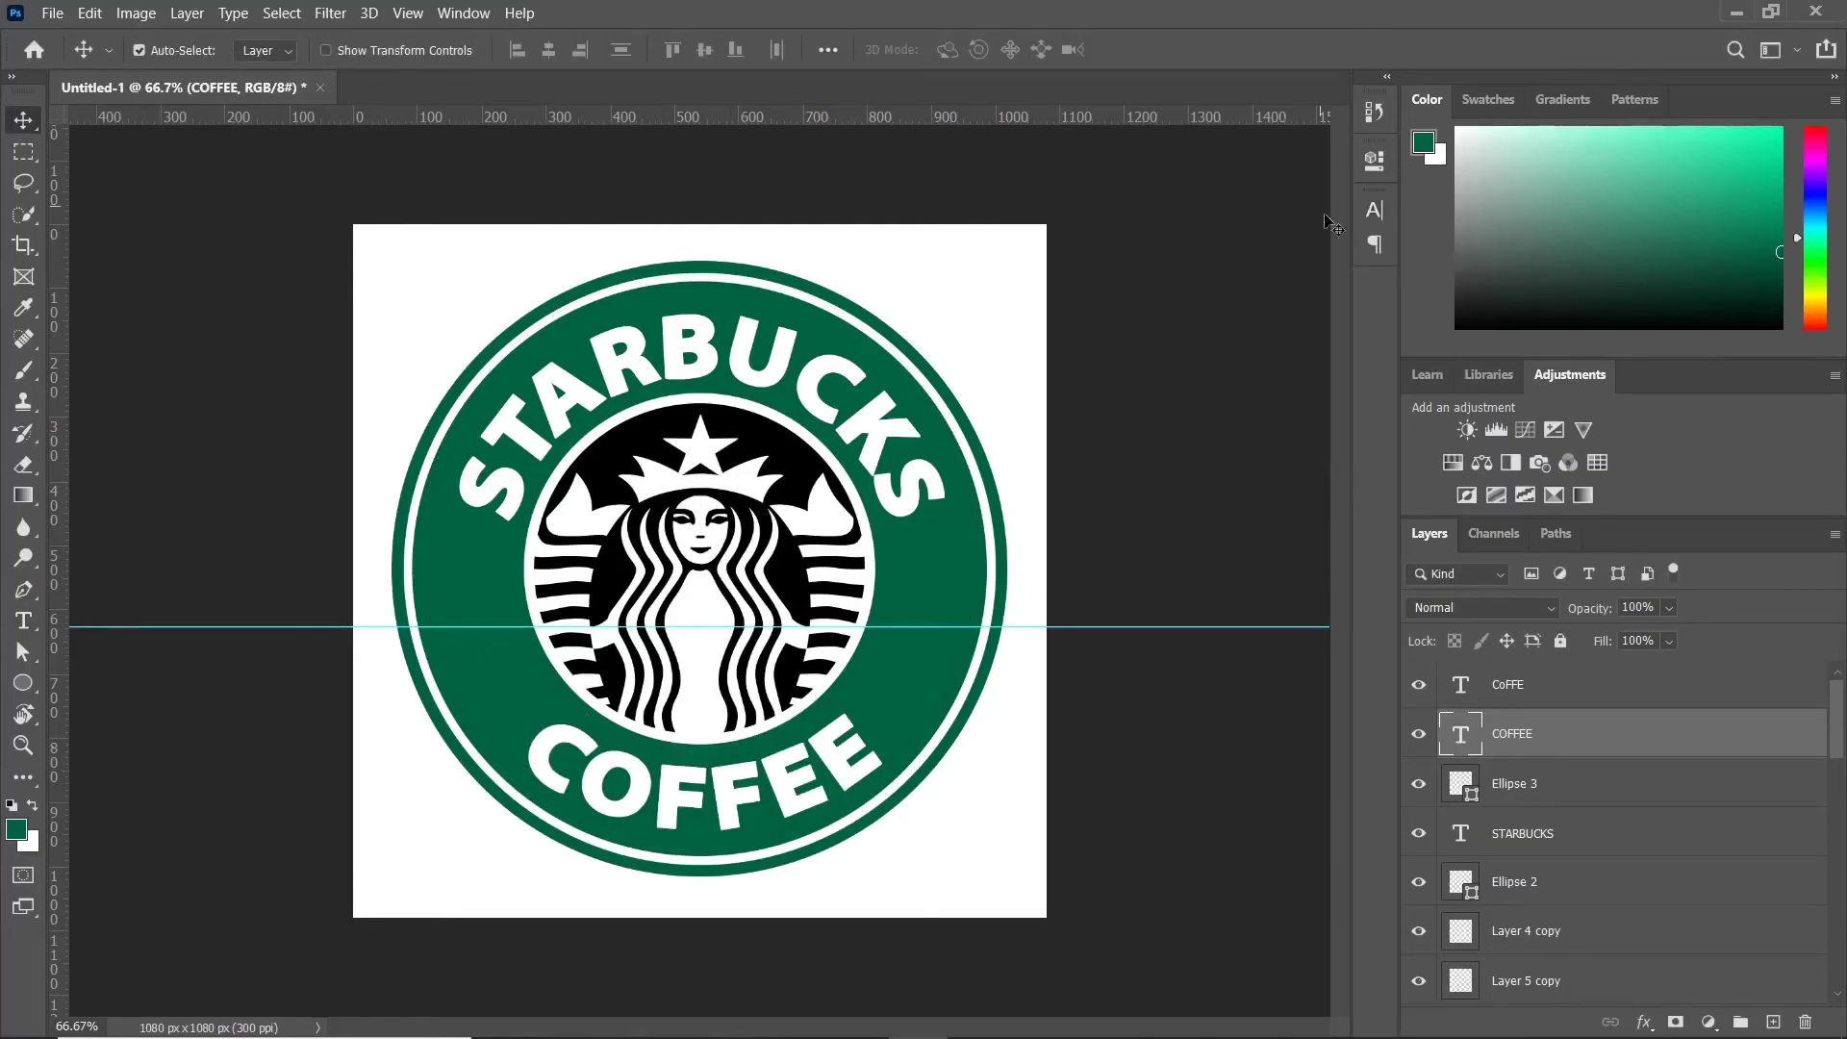
click(1418, 687)
Step: On a new layer, draw a white five-pointed star left of the siren
click(1557, 697)
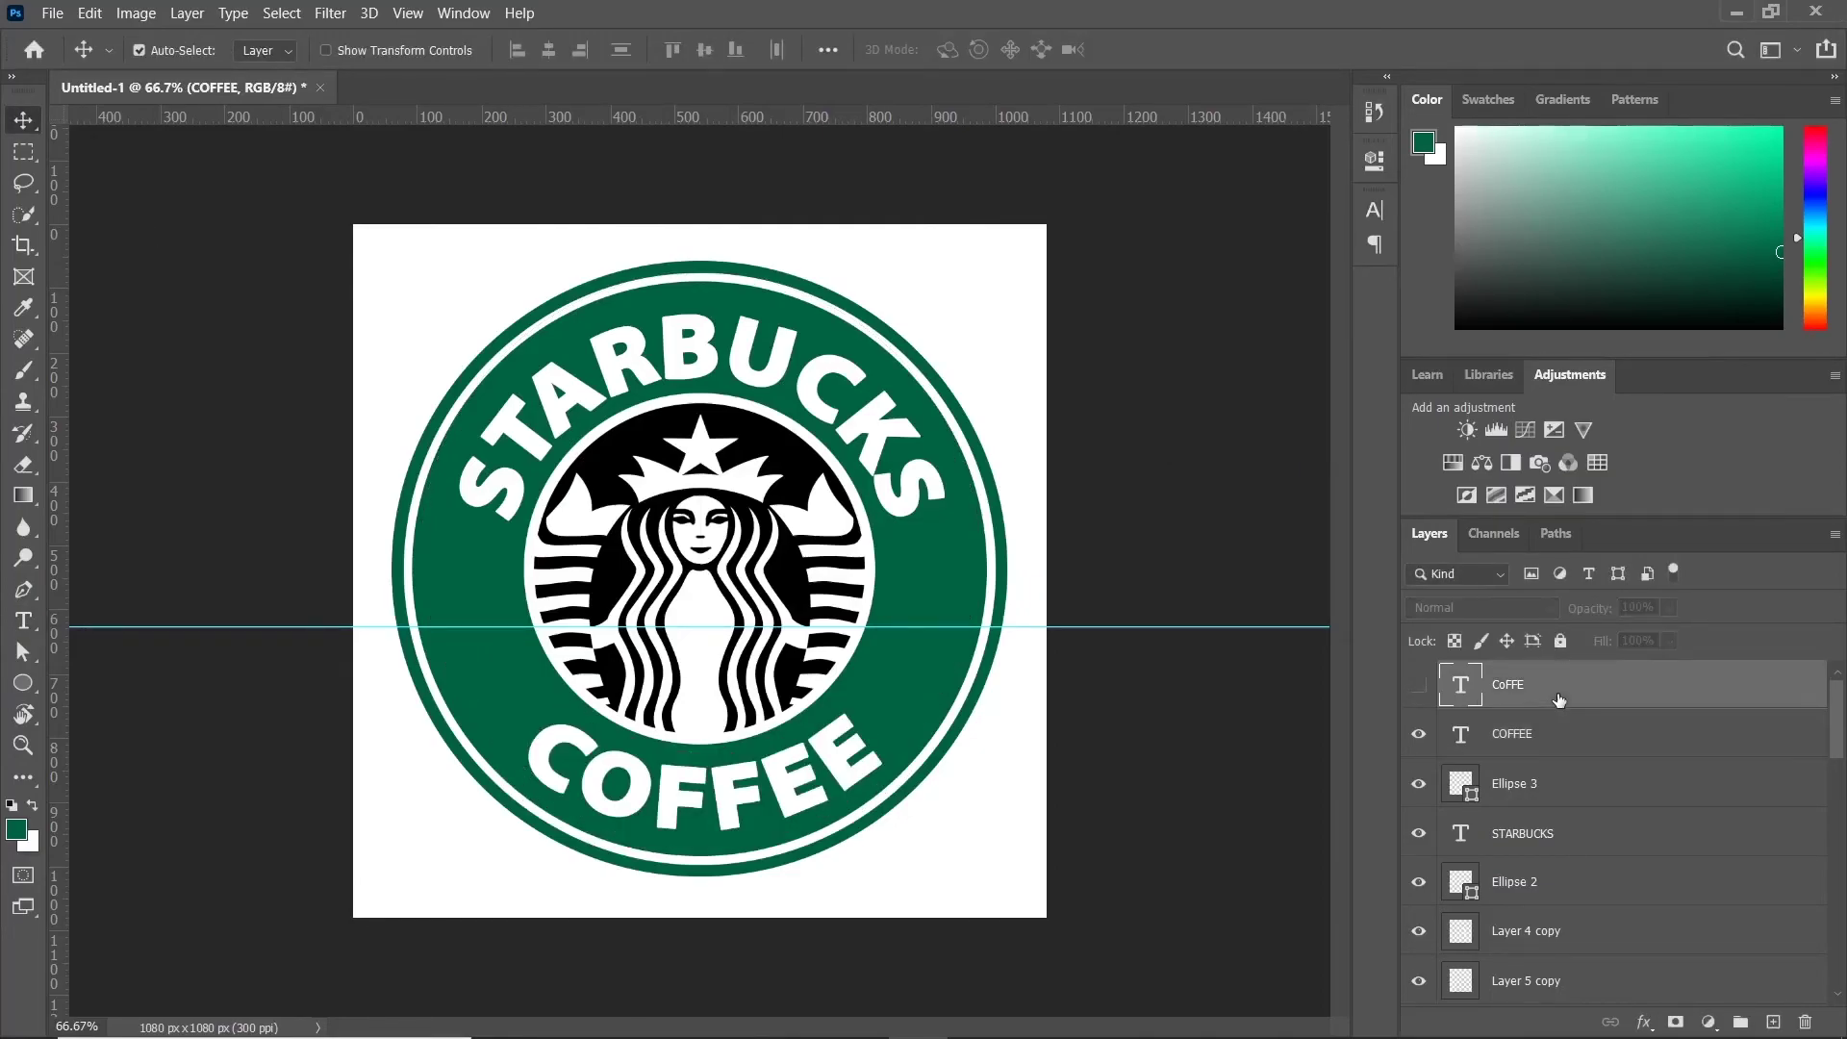
click(1772, 1022)
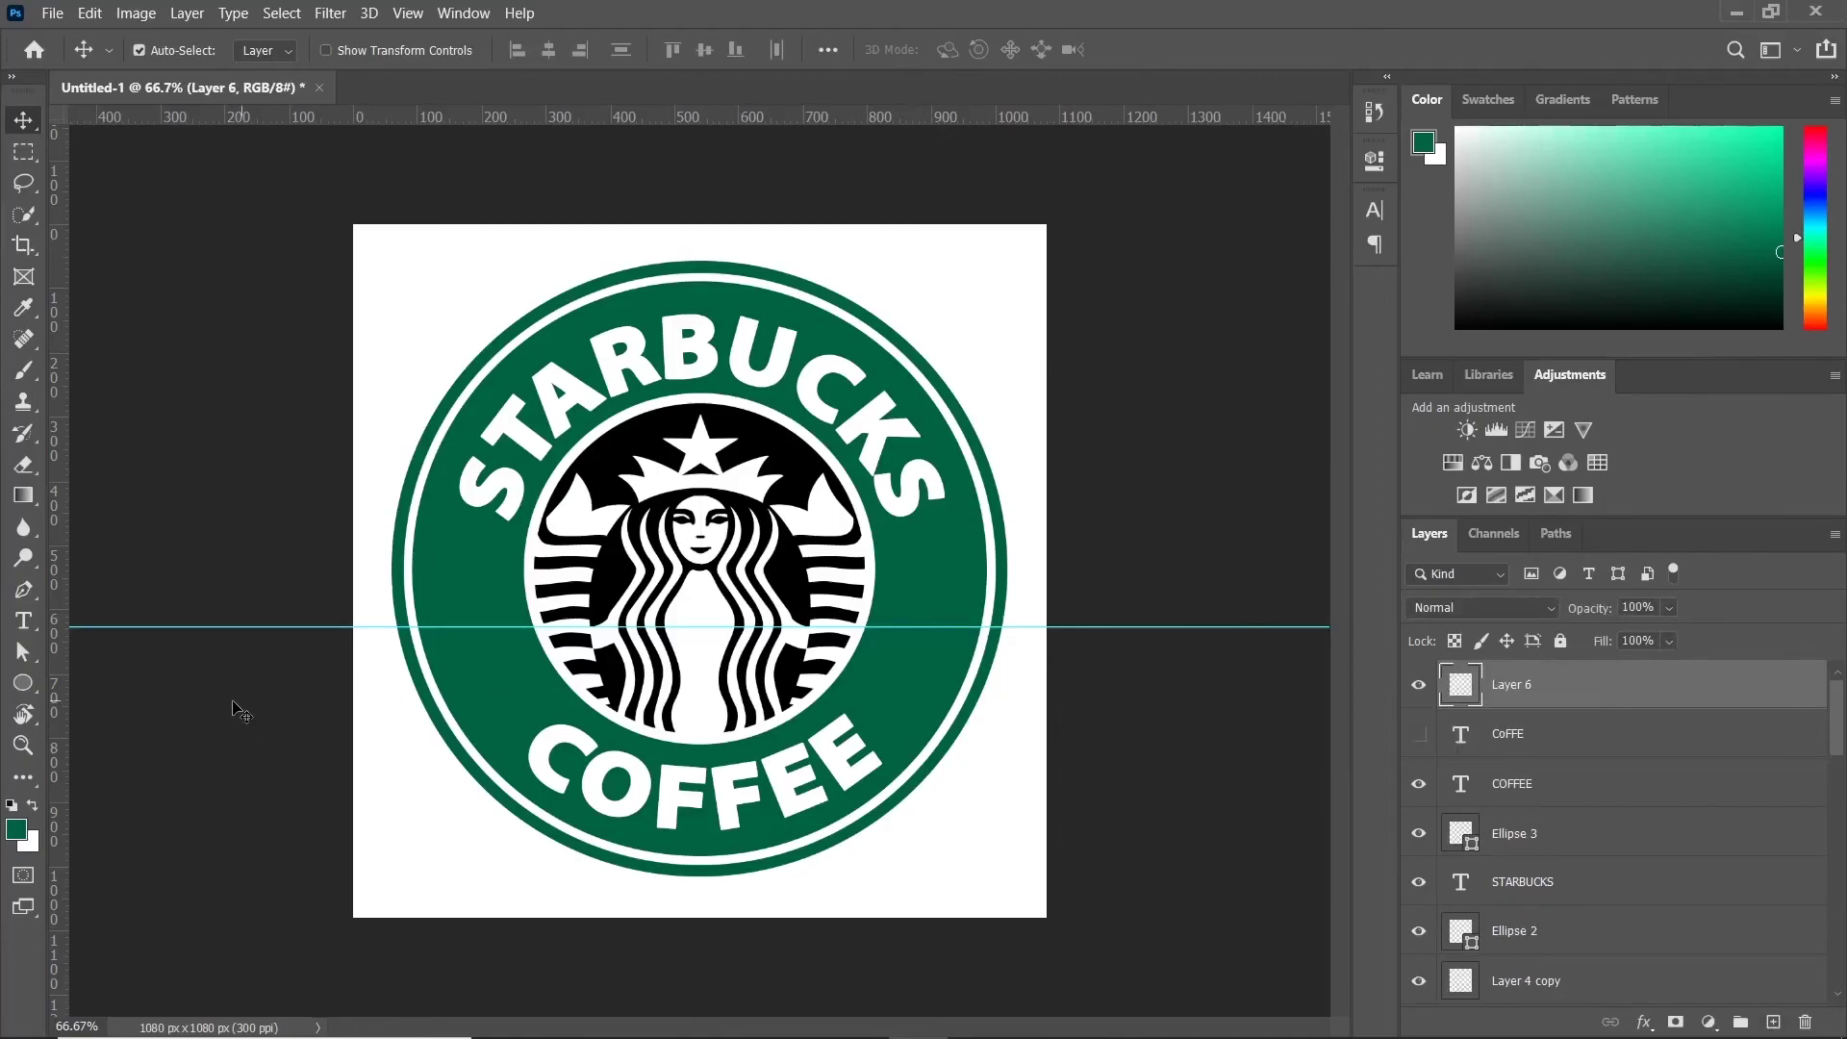
click(21, 683)
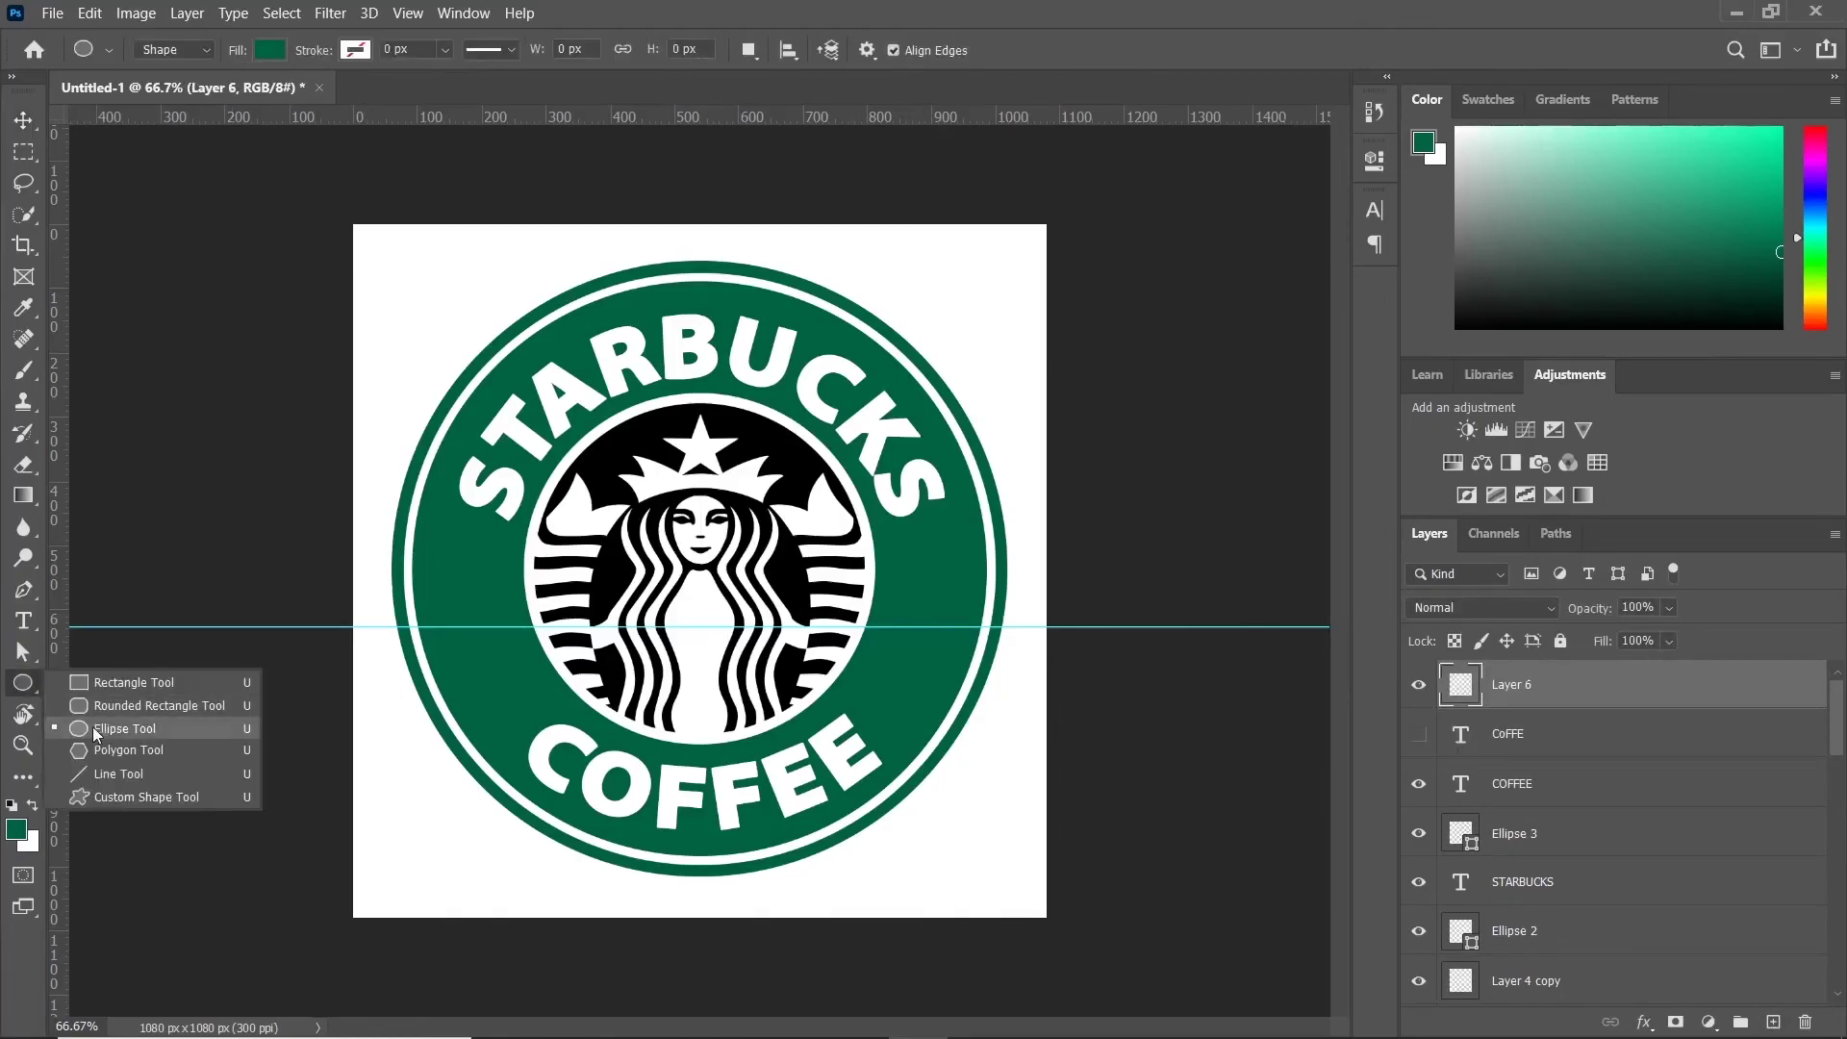
click(111, 750)
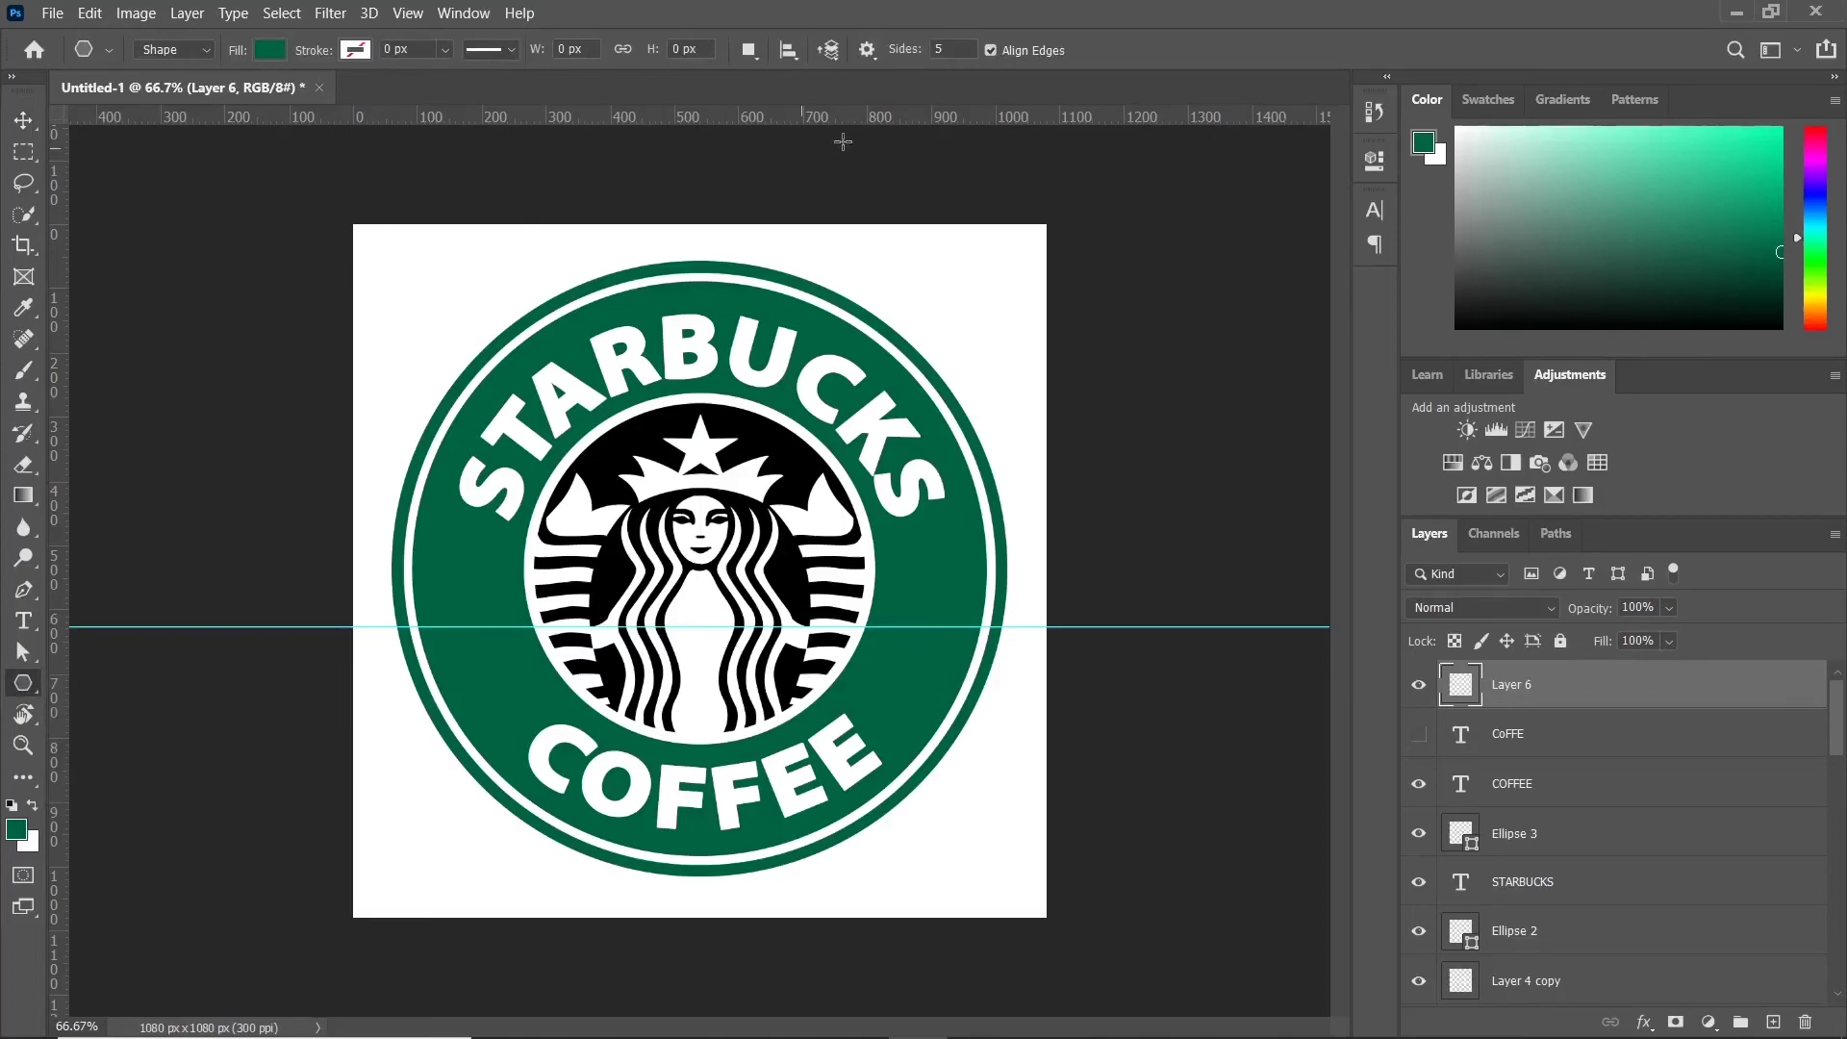
click(868, 51)
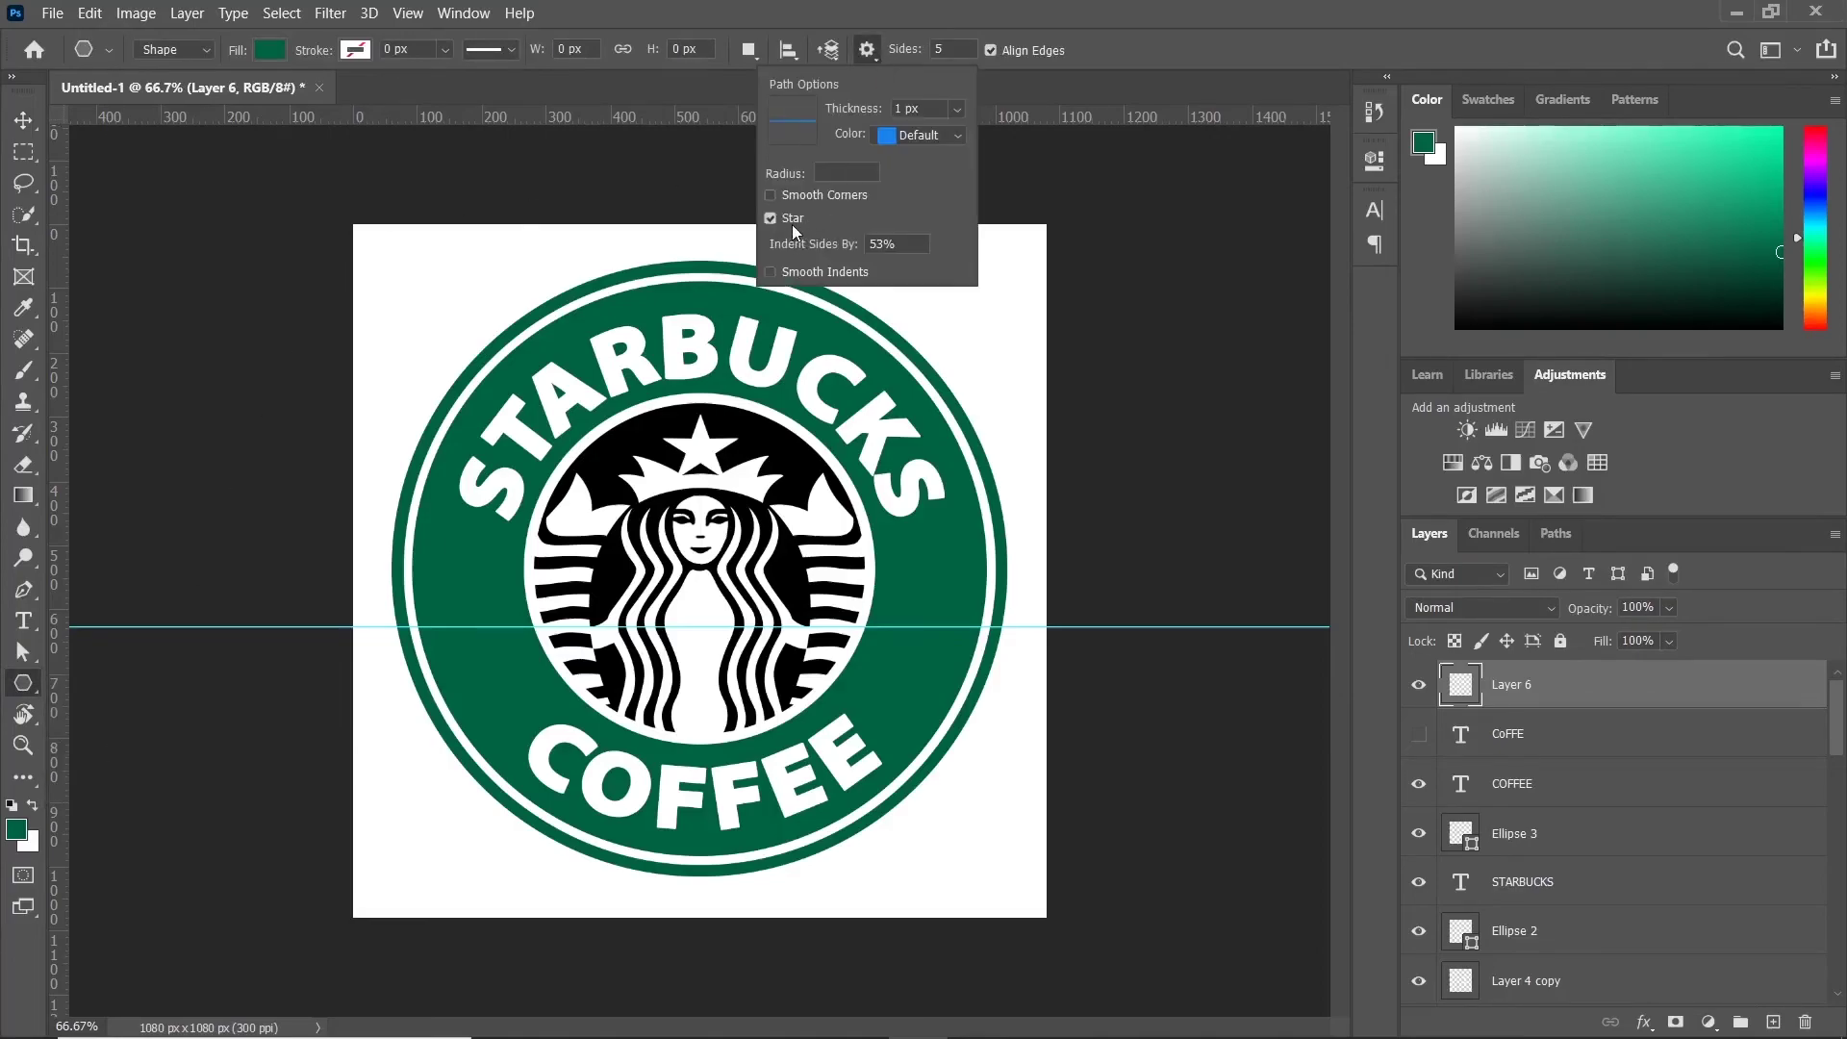
click(270, 50)
click(124, 174)
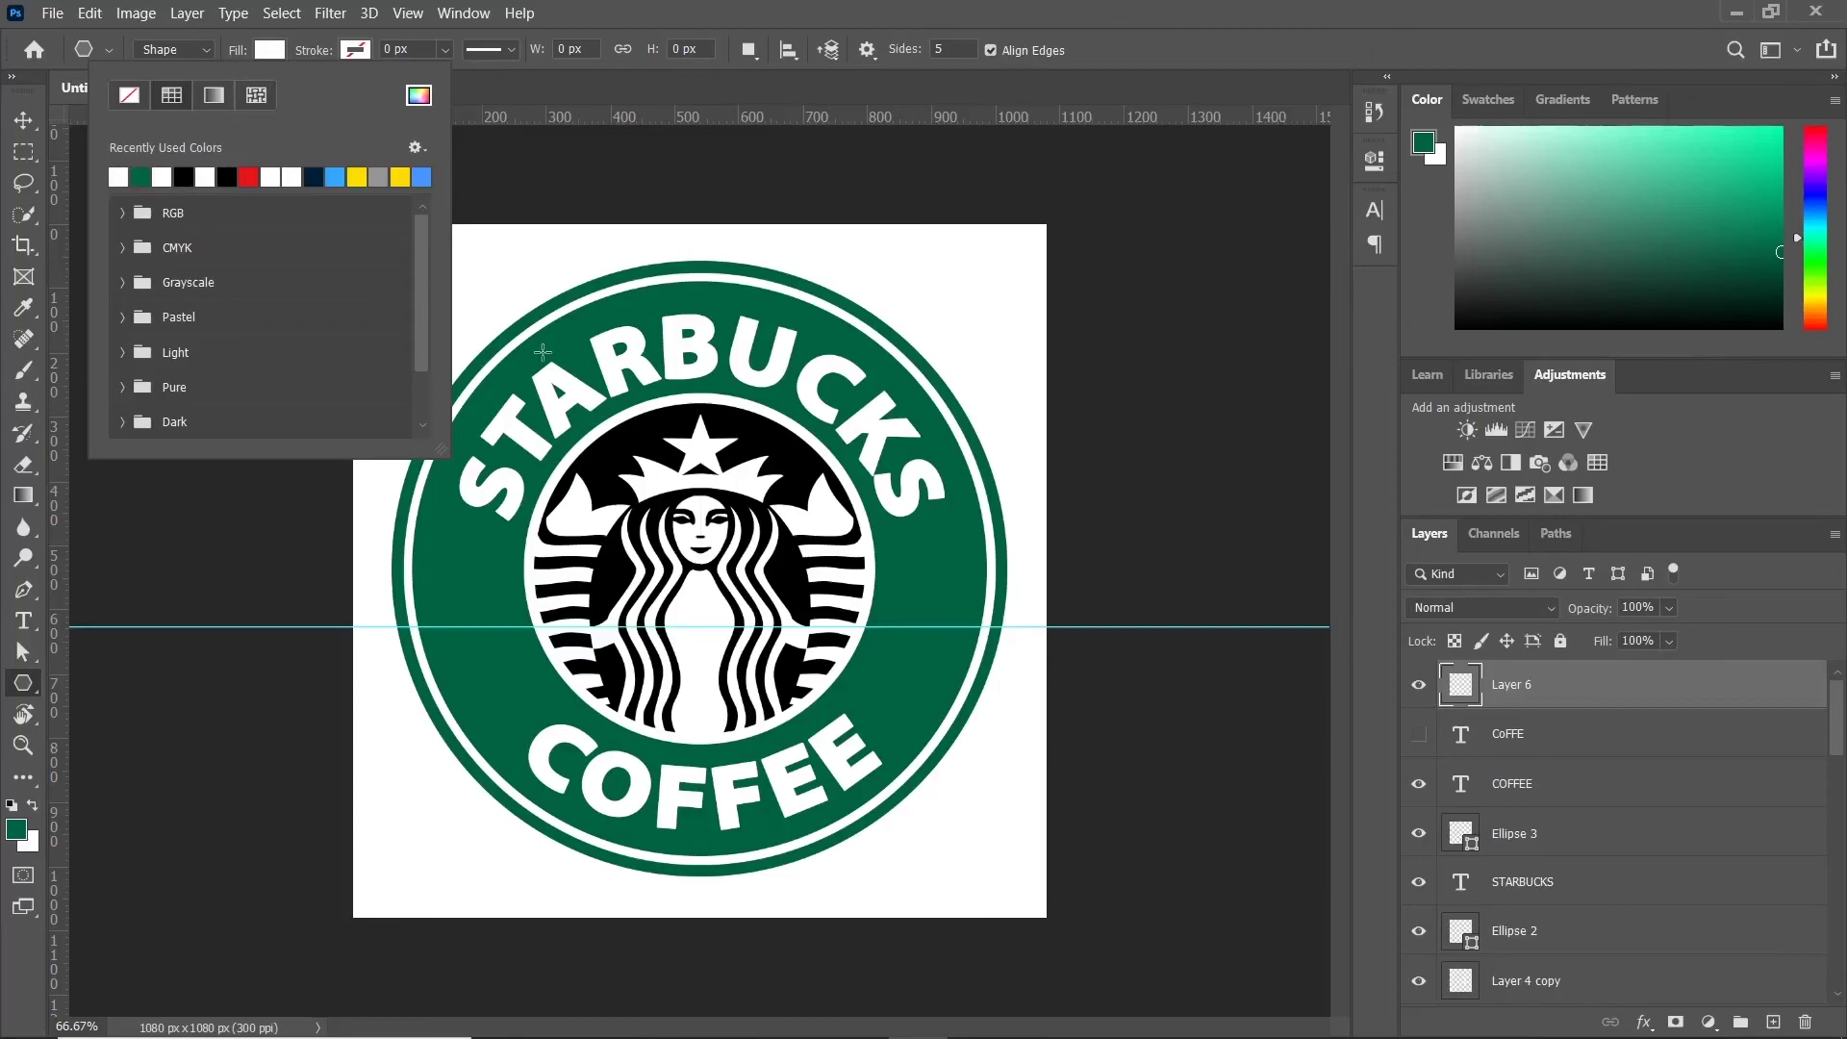
click(384, 447)
mouse_move(454, 606)
mouse_down()
mouse_move(485, 642)
mouse_move(466, 621)
mouse_up()
Step: Copy the star to the right of the siren and remove the horizontal guide
key(v)
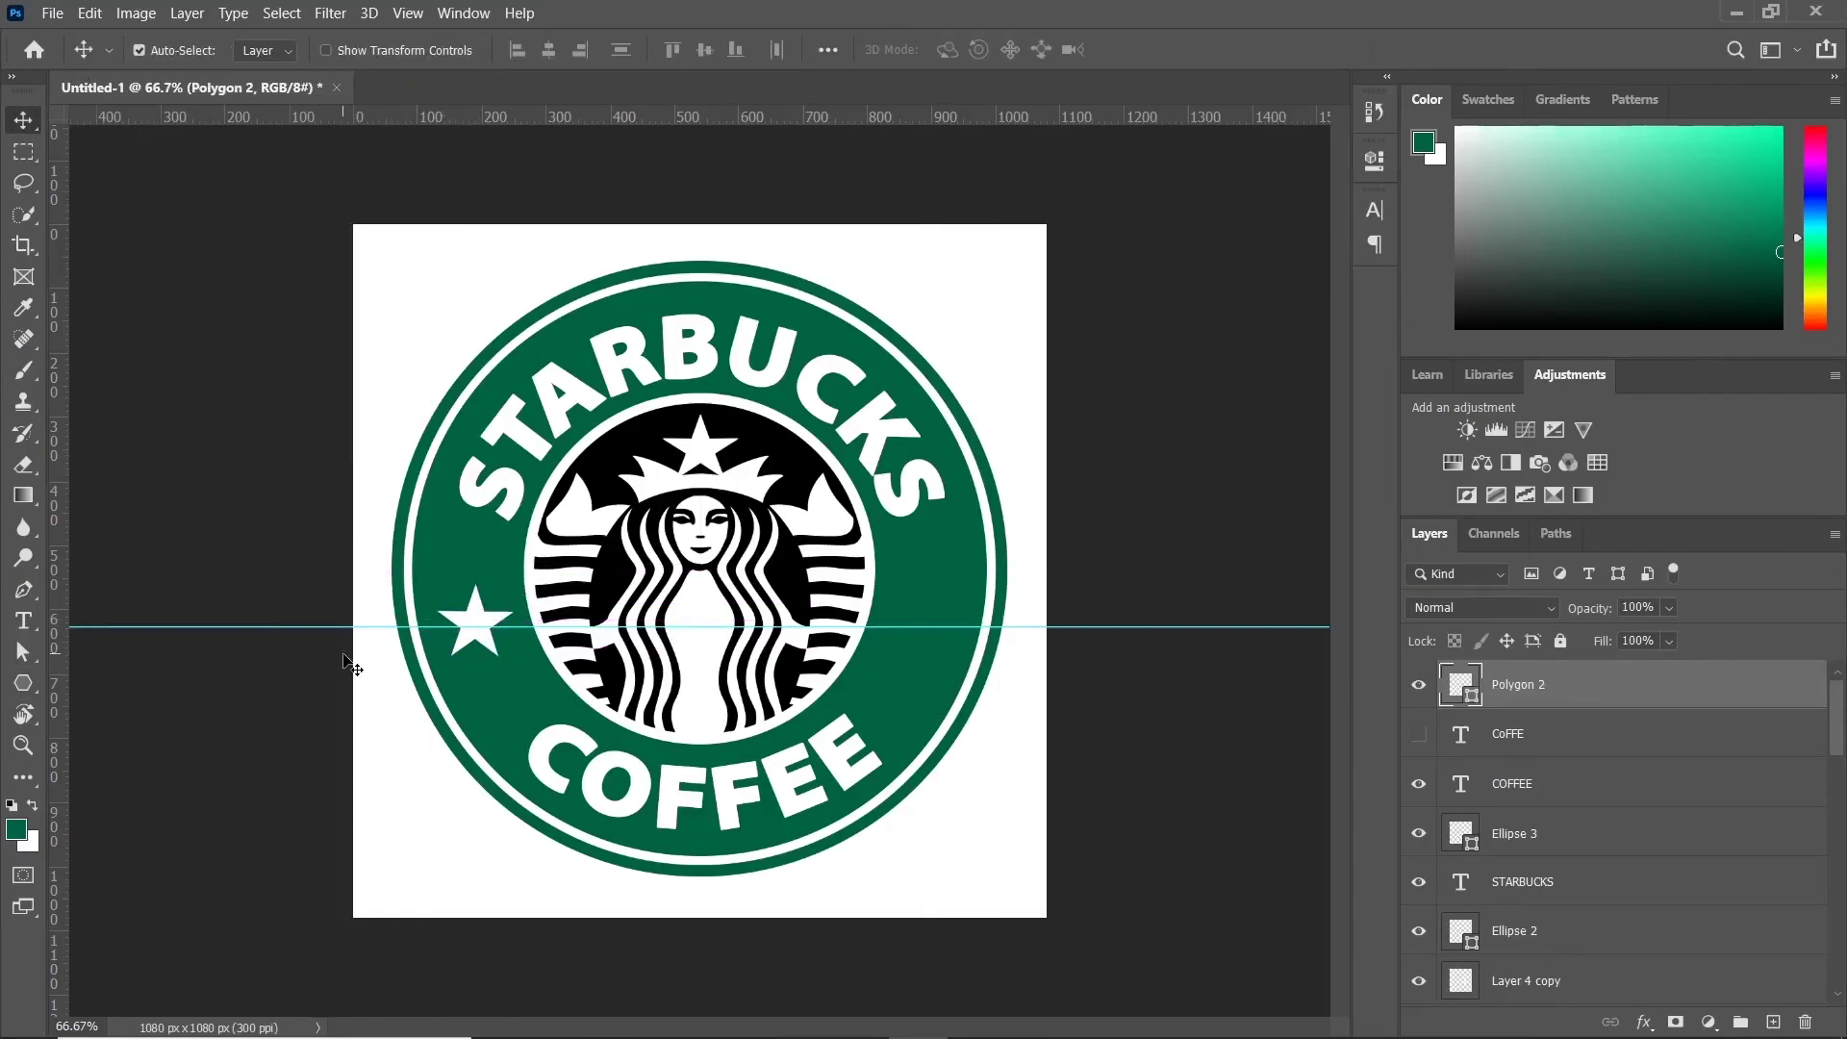
key(ctrl+t)
key(Return)
drag(480, 626, 926, 626)
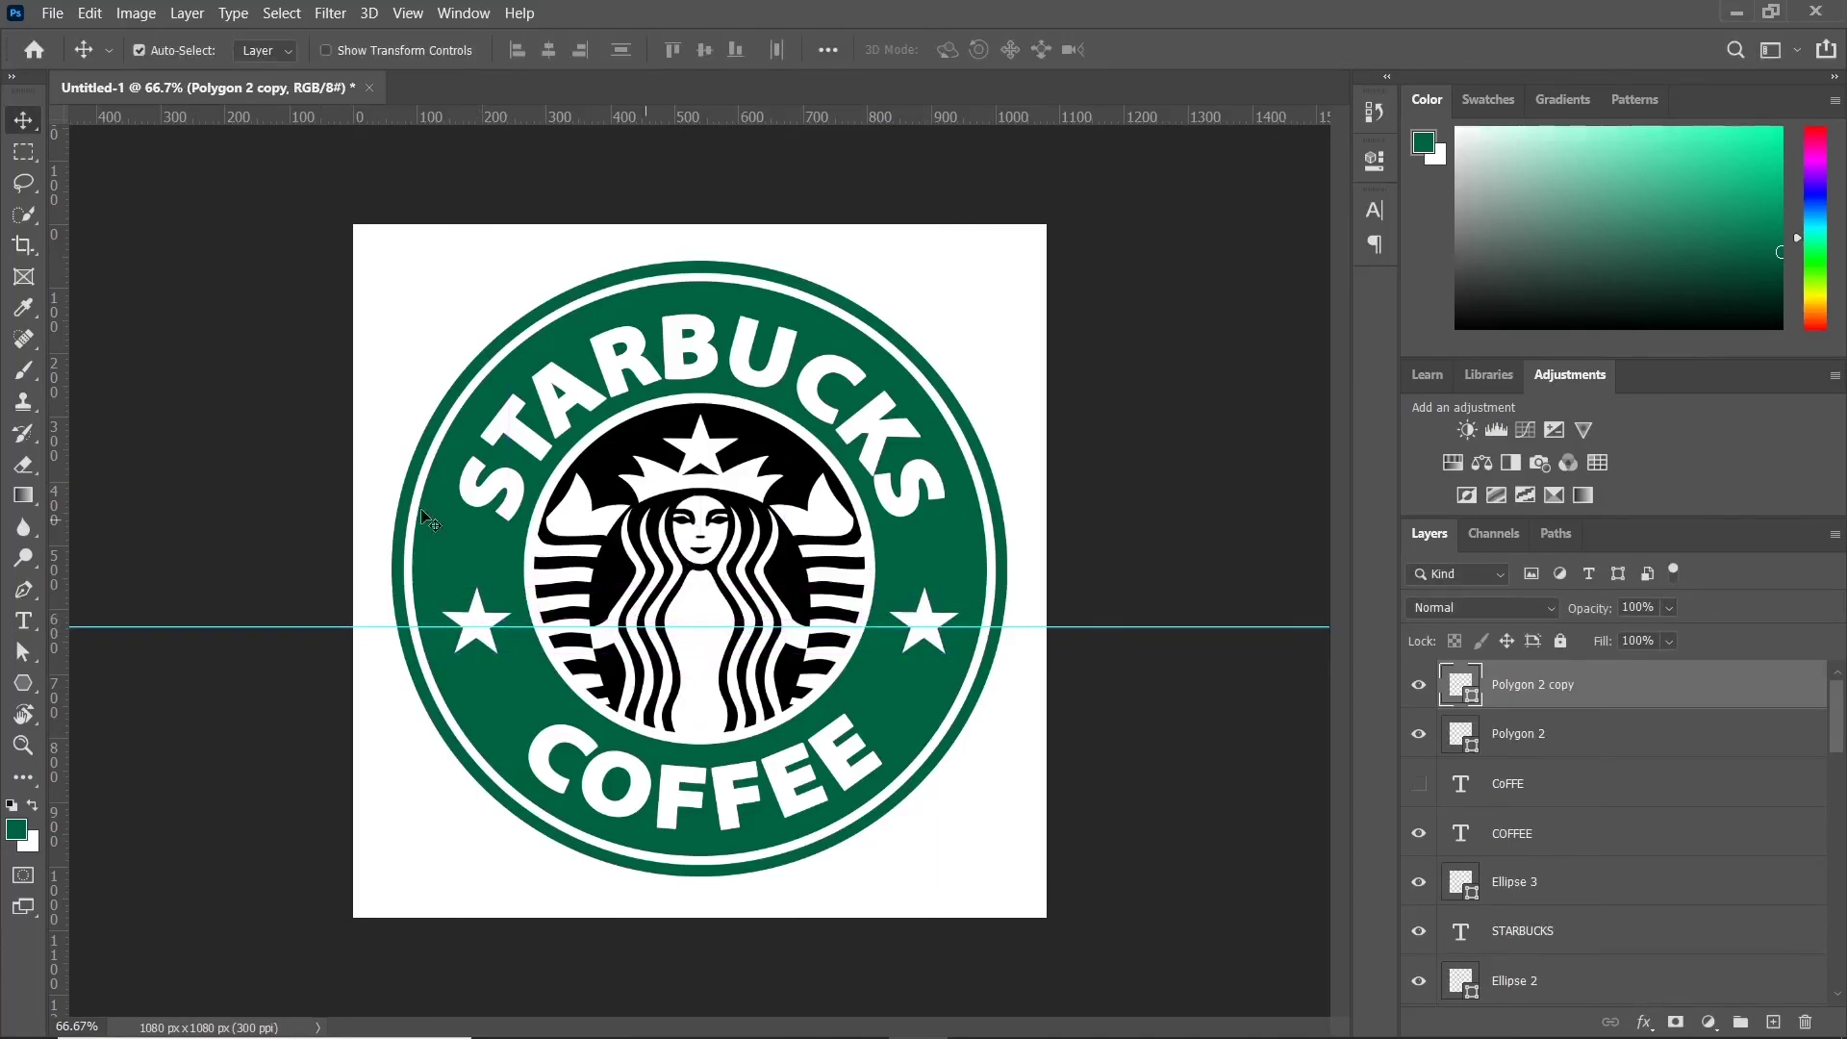
drag(1112, 626, 1126, 44)
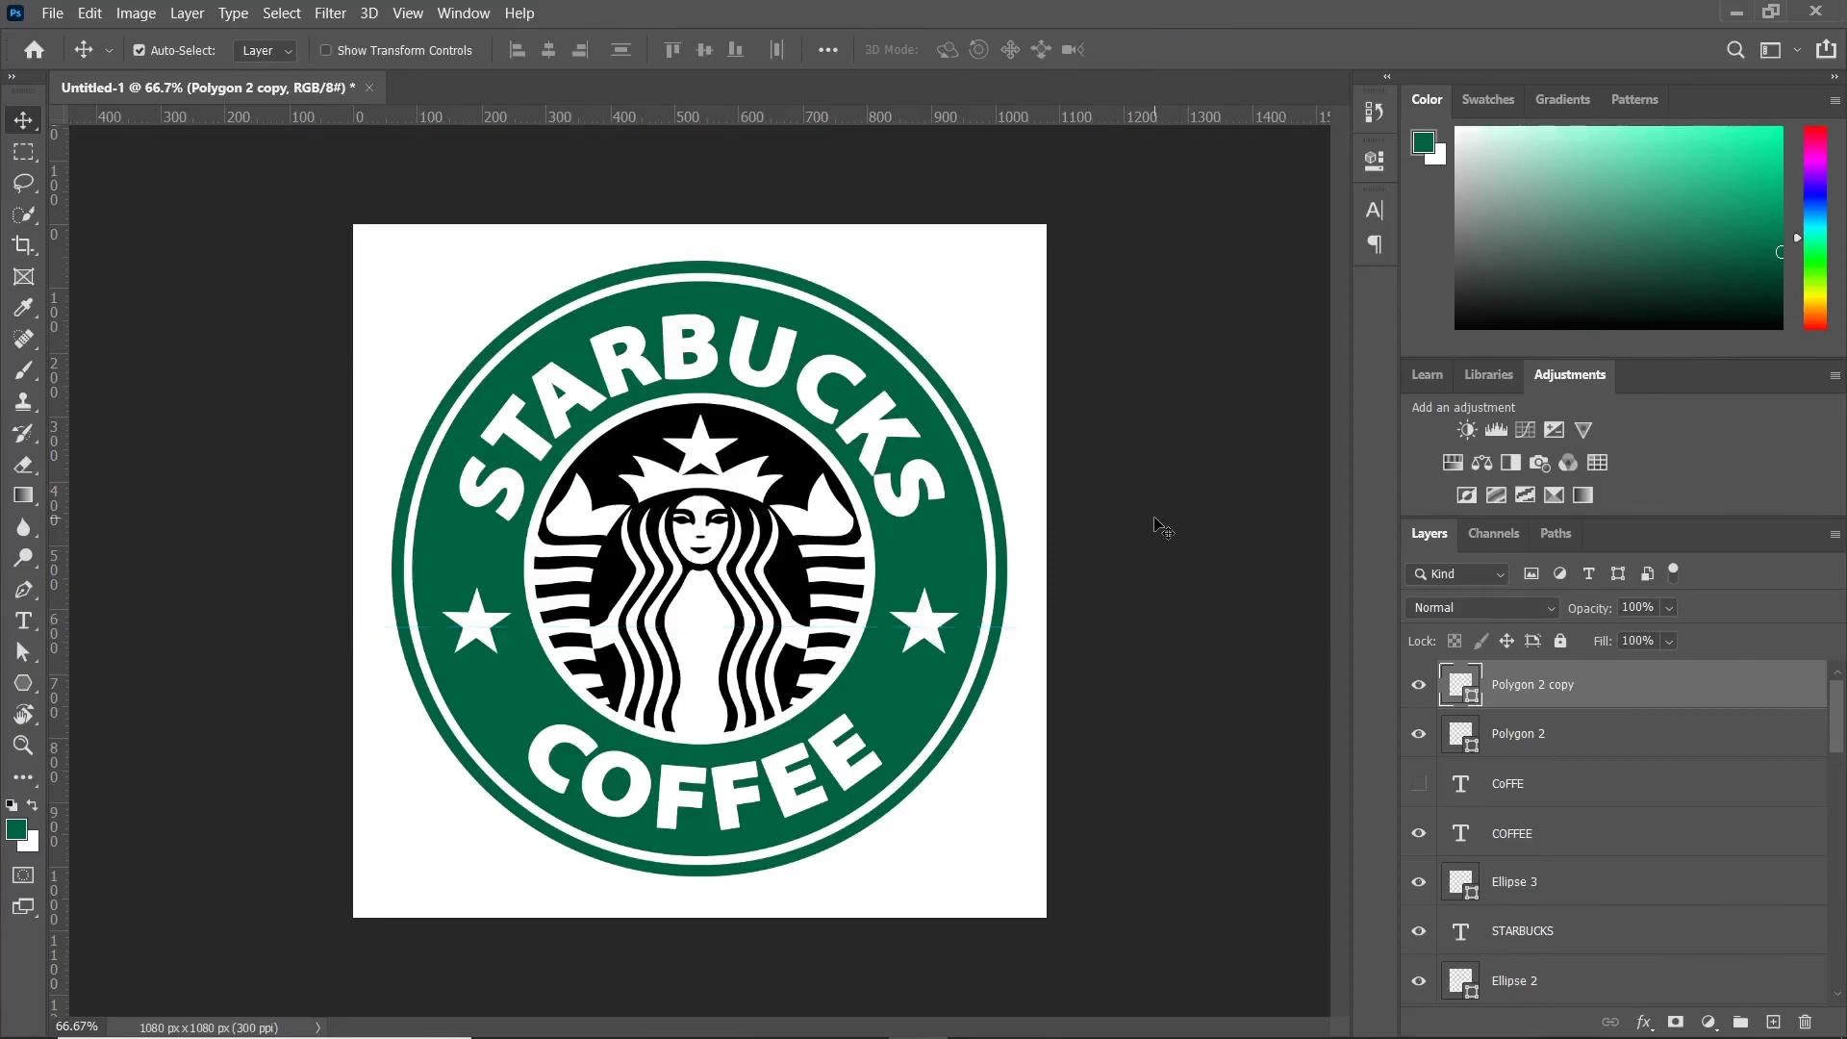